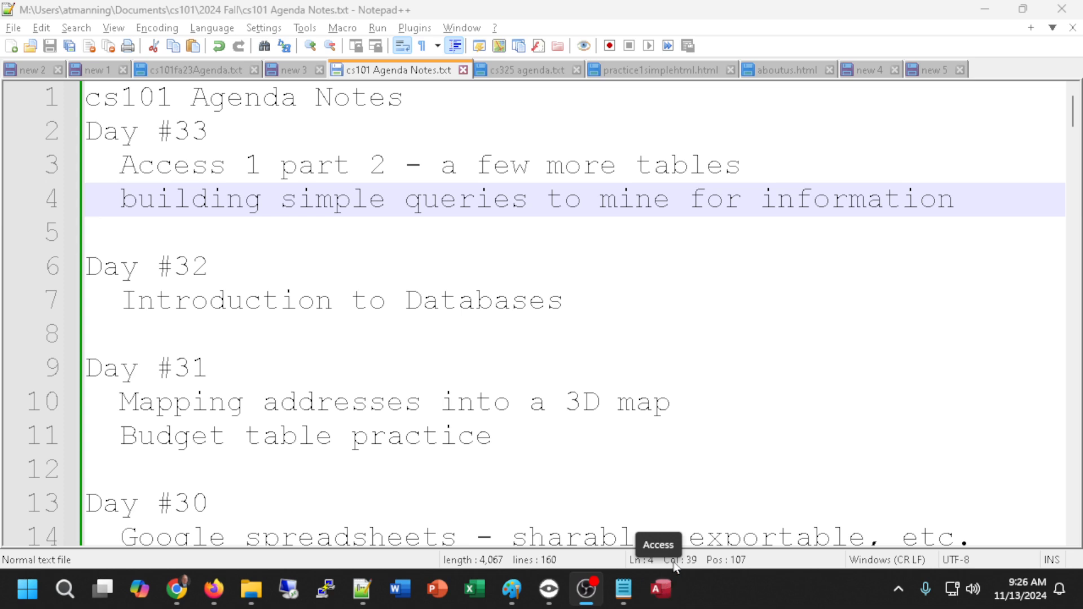
# Switch to Access and open the Owners table of smartAC1.accdb from the cs101fall2024-Section2 folder
pyautogui.click(667, 595)
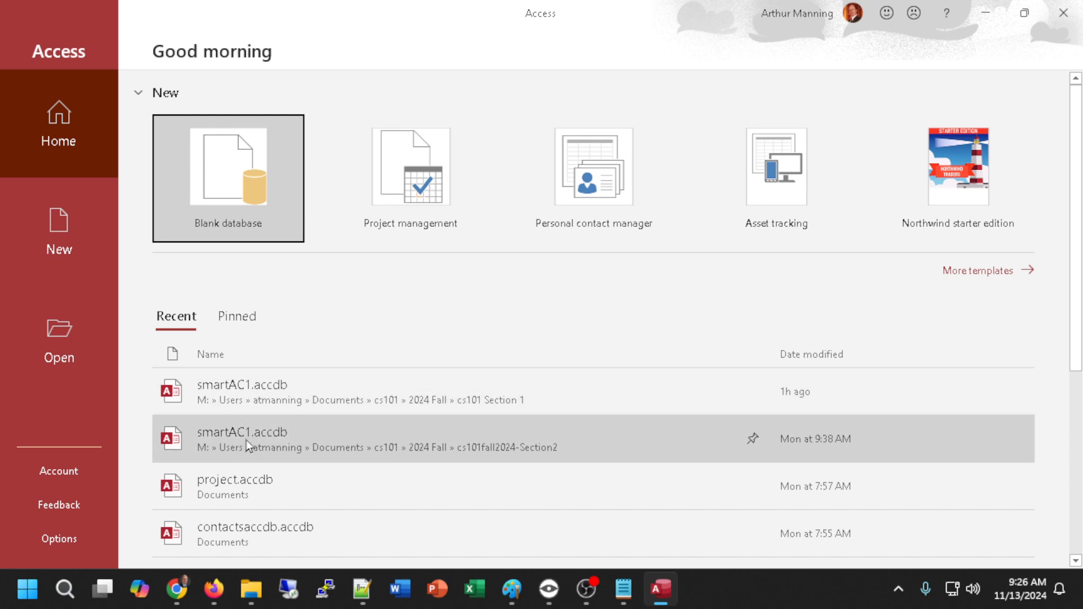
pyautogui.click(246, 440)
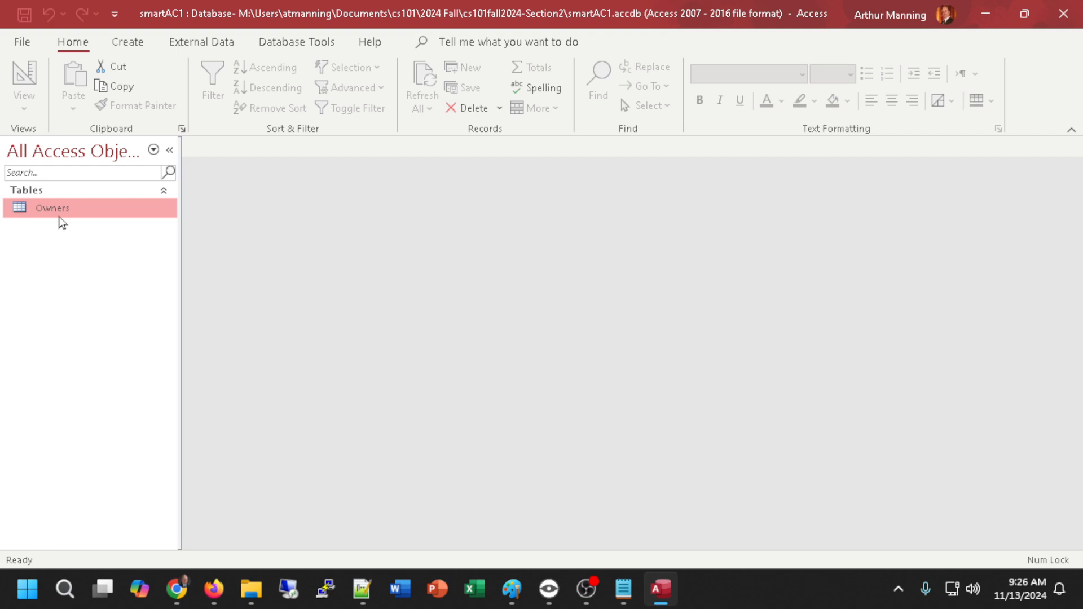
pyautogui.doubleClick(46, 205)
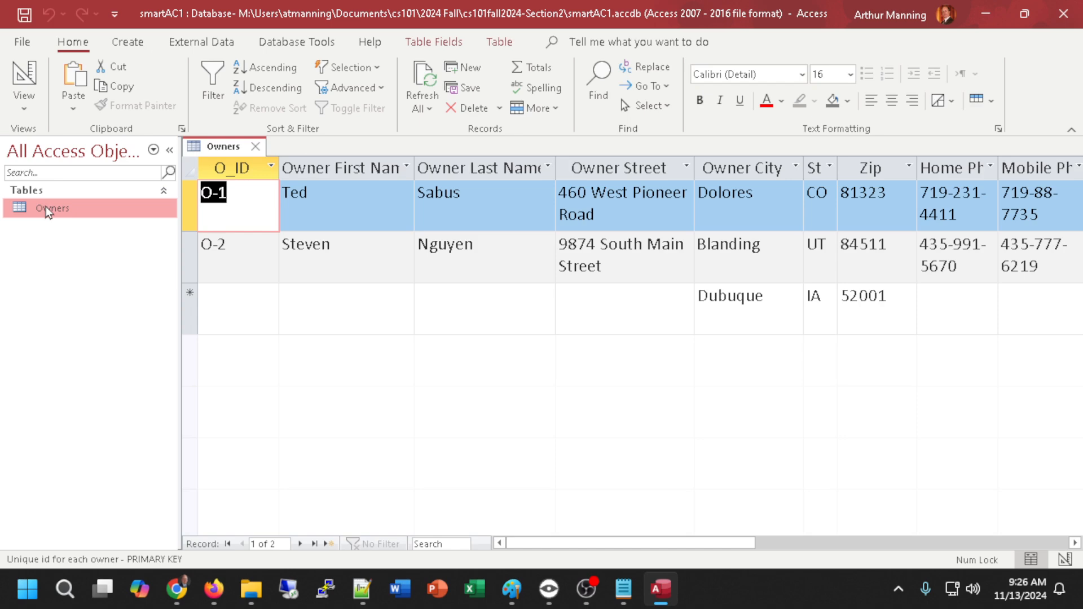
# Examine the Owners table's field names, descriptions and field properties in Design view, and close the table
pyautogui.click(18, 67)
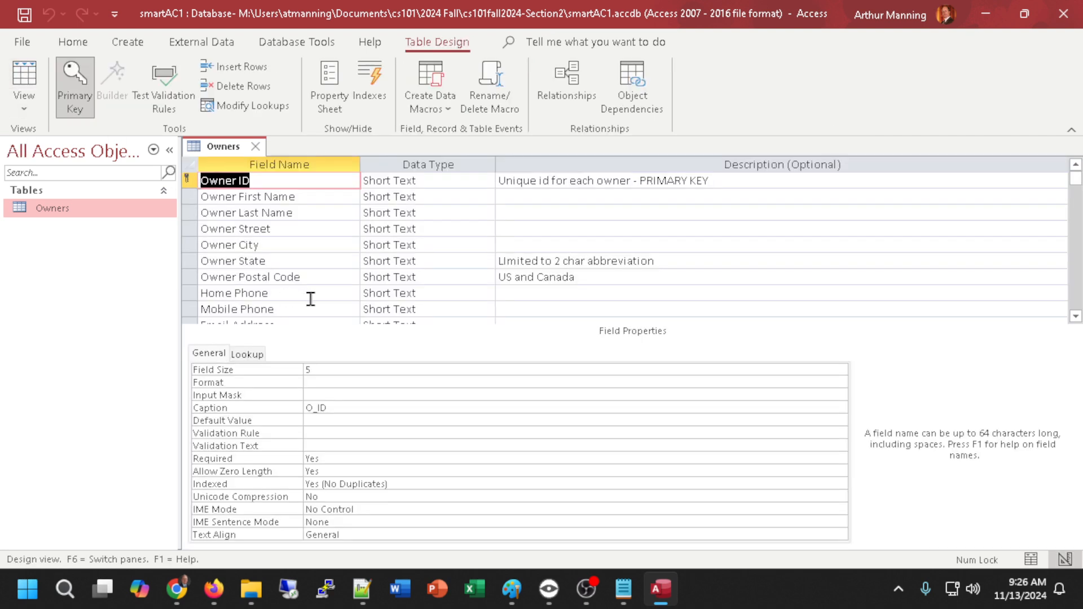
pyautogui.click(317, 369)
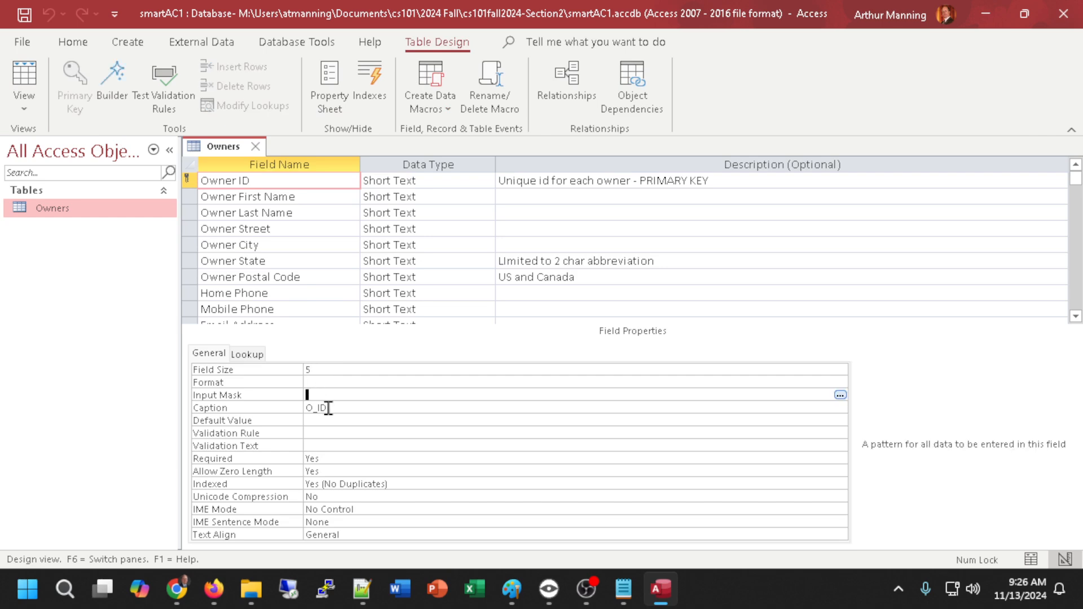
pyautogui.click(548, 181)
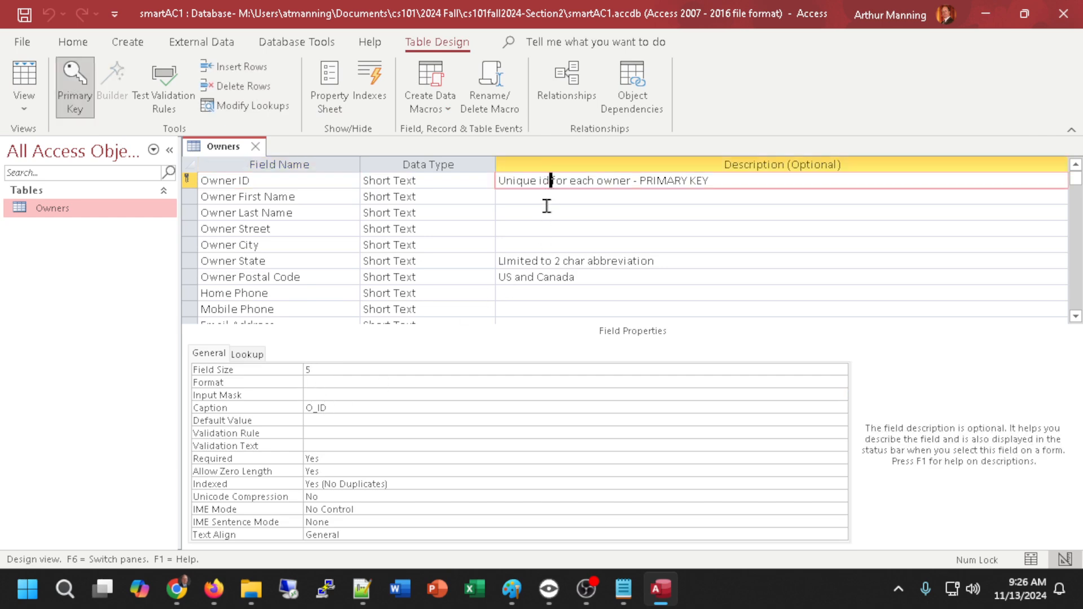
pyautogui.click(548, 248)
pyautogui.click(551, 277)
pyautogui.scroll(-1, 553, 296)
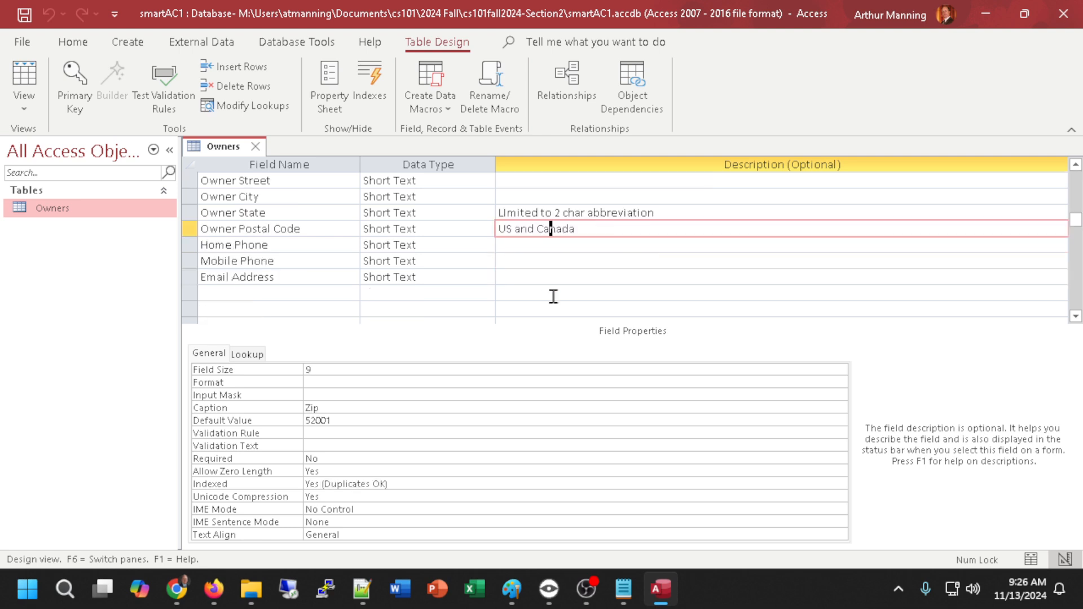
pyautogui.click(550, 261)
pyautogui.scroll(1, 549, 260)
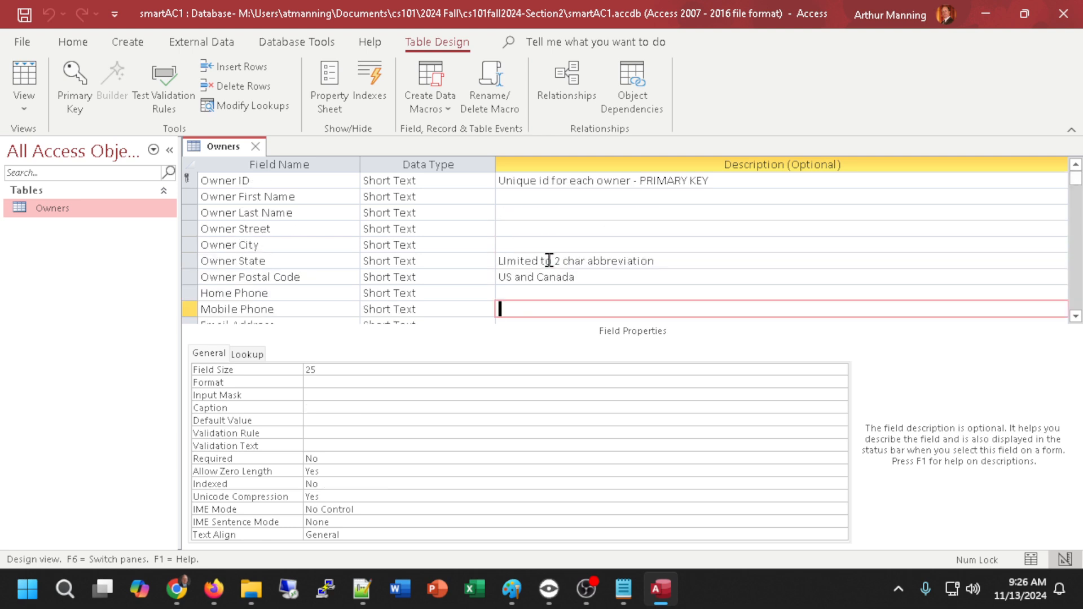
pyautogui.scroll(-2, 549, 261)
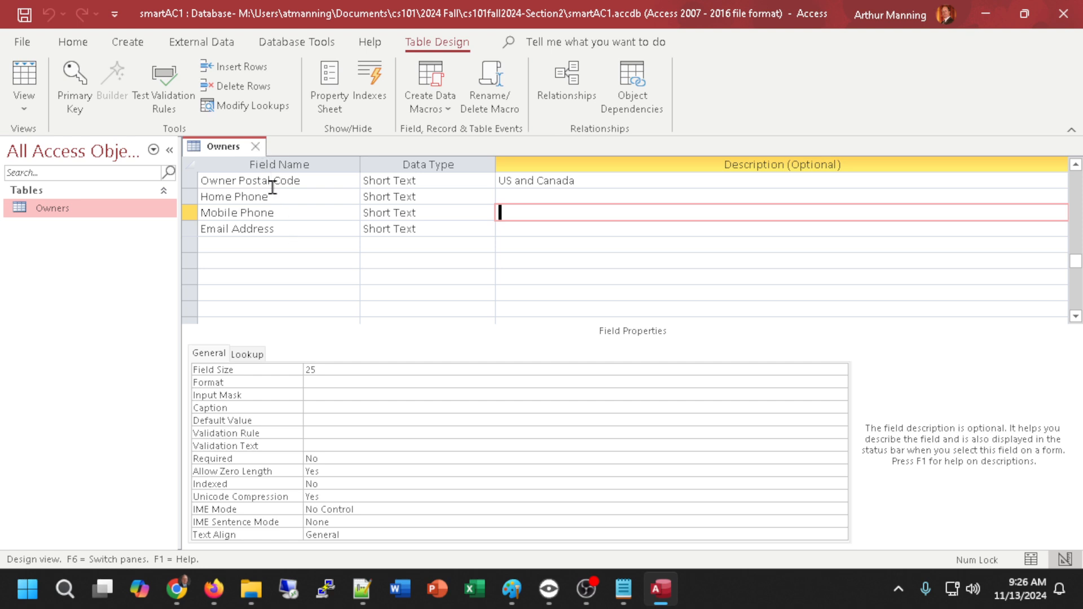
pyautogui.scroll(2, 289, 232)
pyautogui.scroll(-2, 291, 235)
pyautogui.click(263, 243)
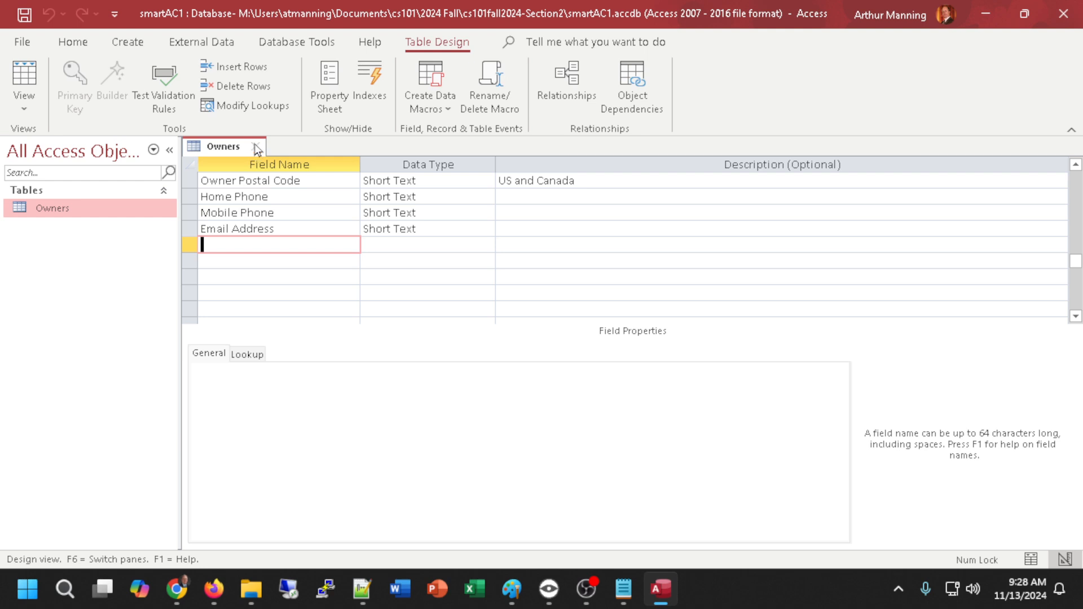
pyautogui.click(257, 148)
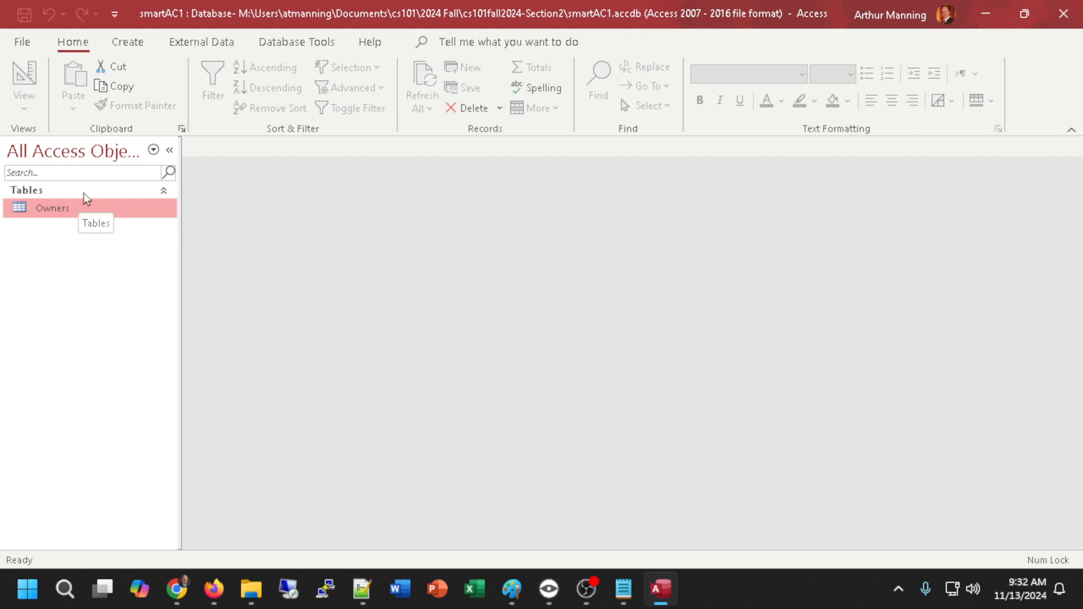
pyautogui.click(134, 44)
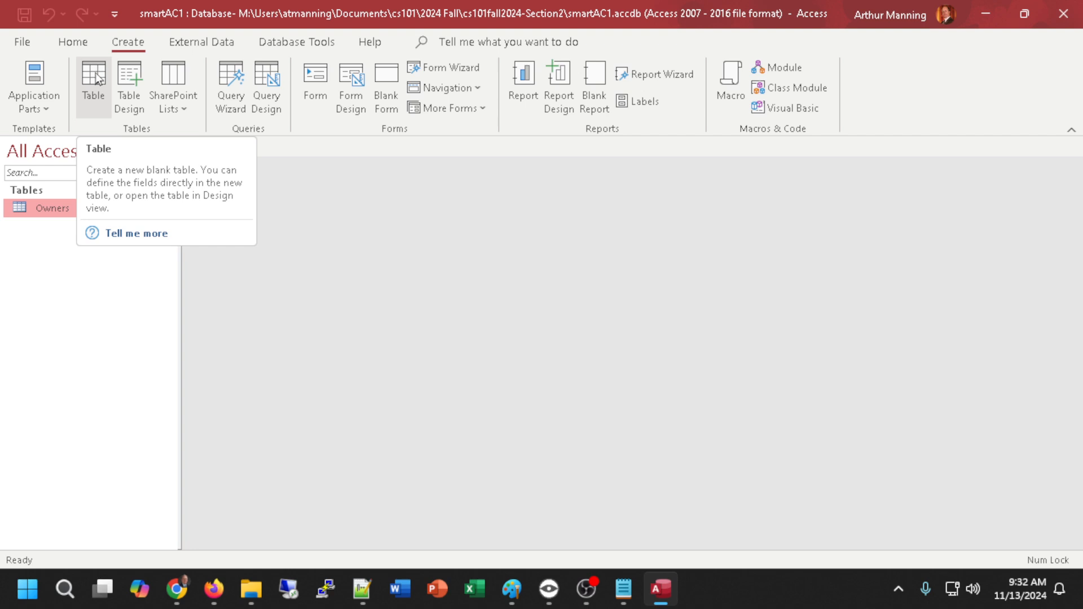
pyautogui.click(135, 73)
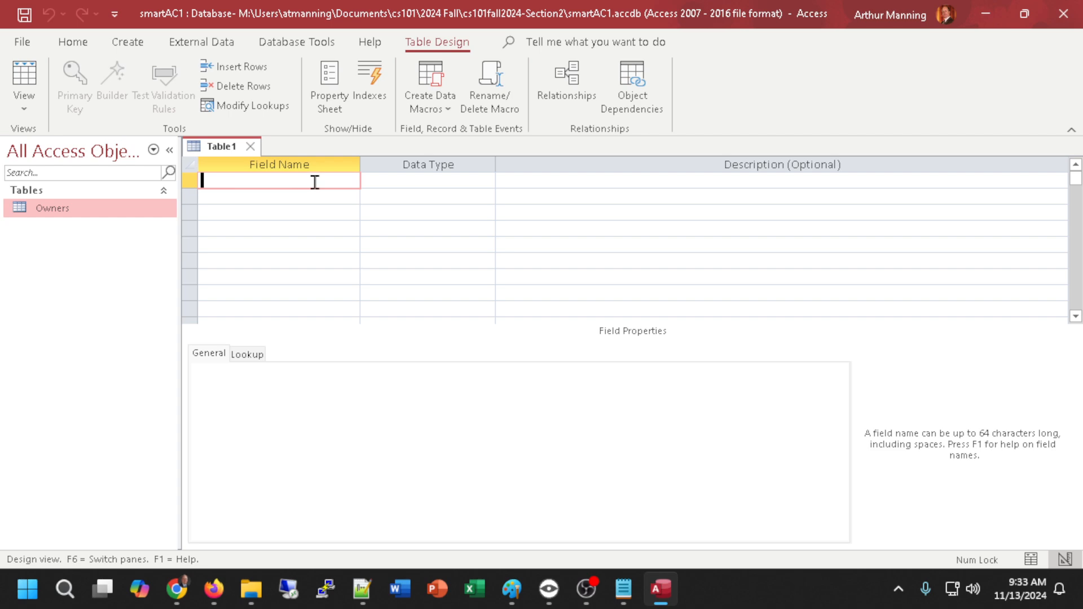
pyautogui.write('Patient ID')
pyautogui.press('Tab')
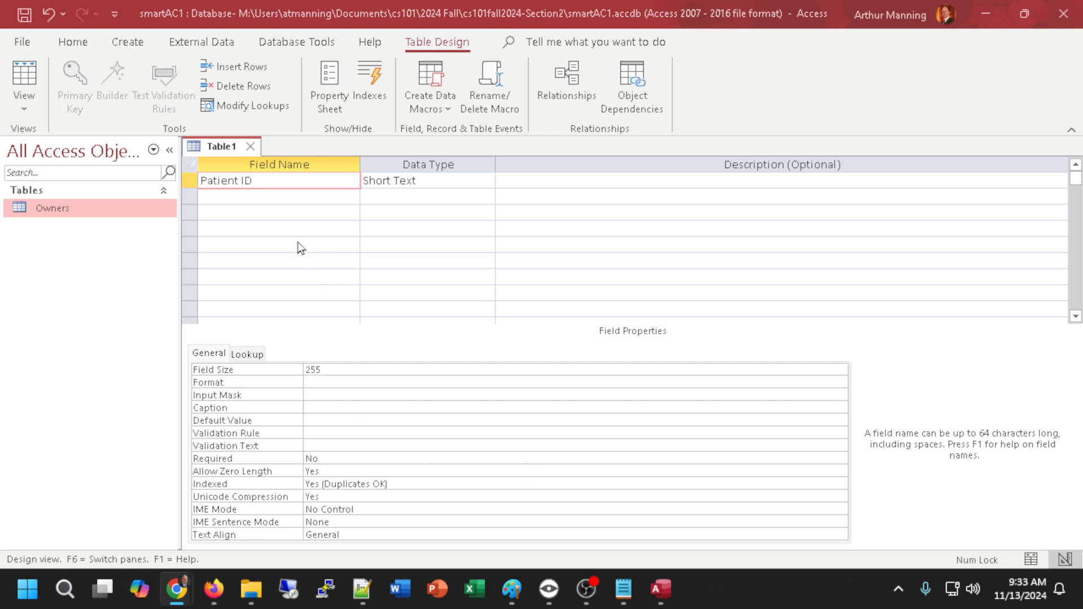
pyautogui.click(250, 146)
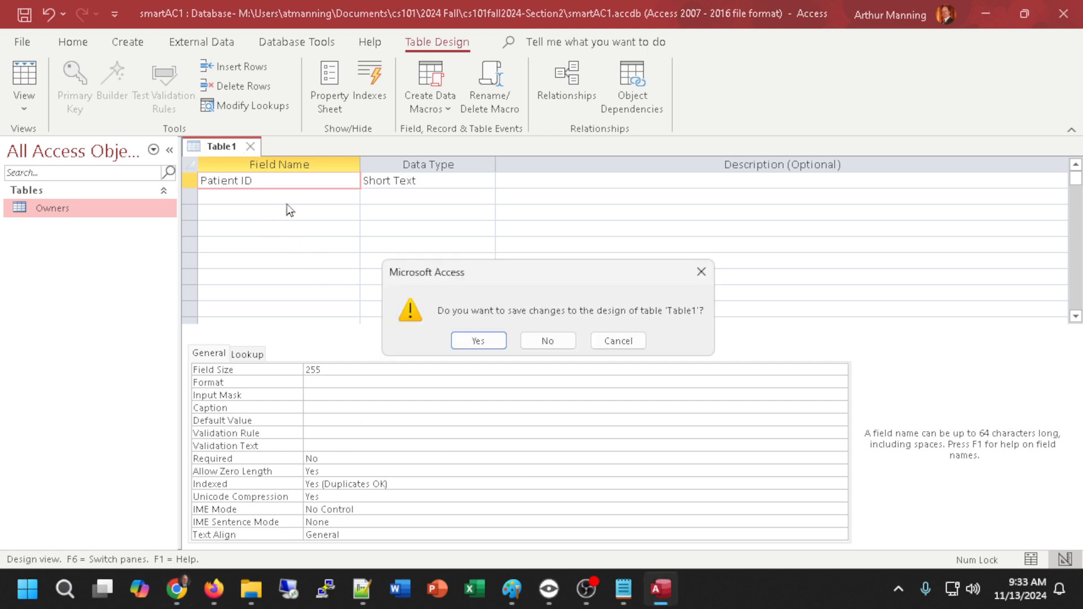
pyautogui.click(547, 340)
pyautogui.click(145, 45)
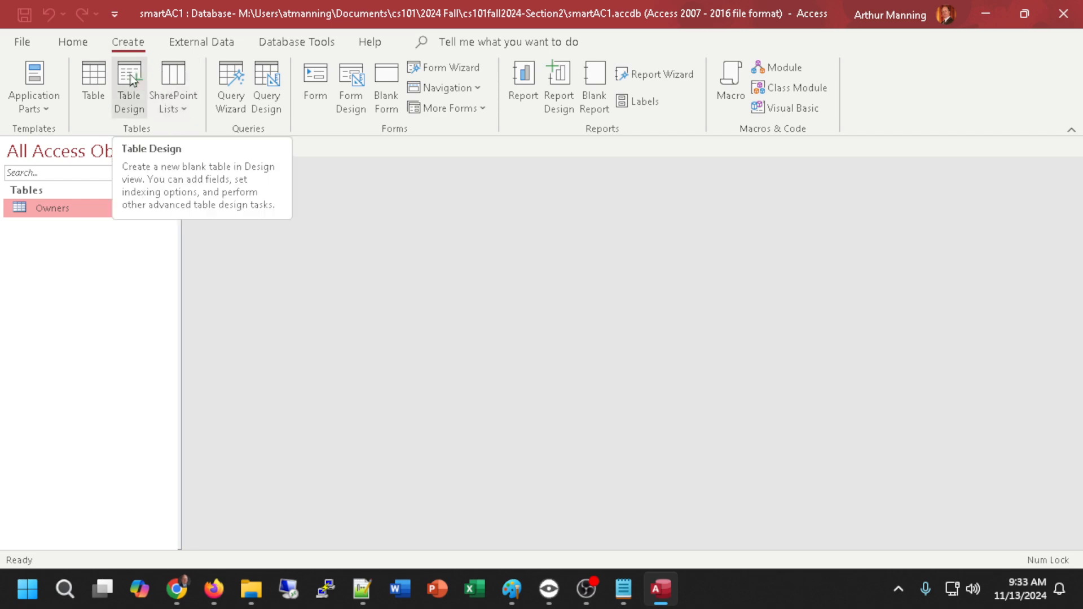
pyautogui.click(90, 78)
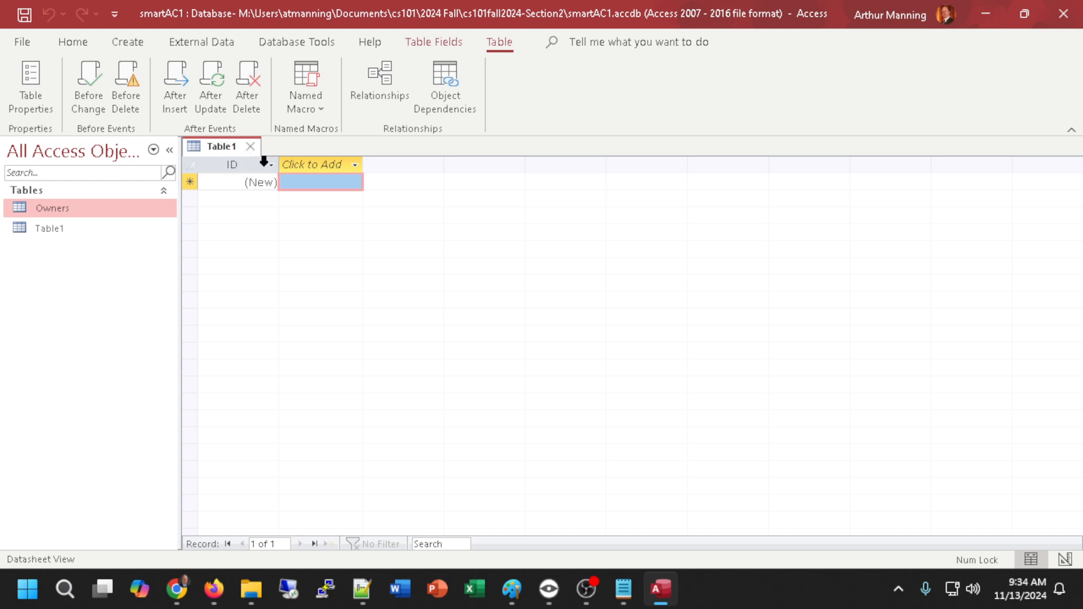
pyautogui.click(426, 43)
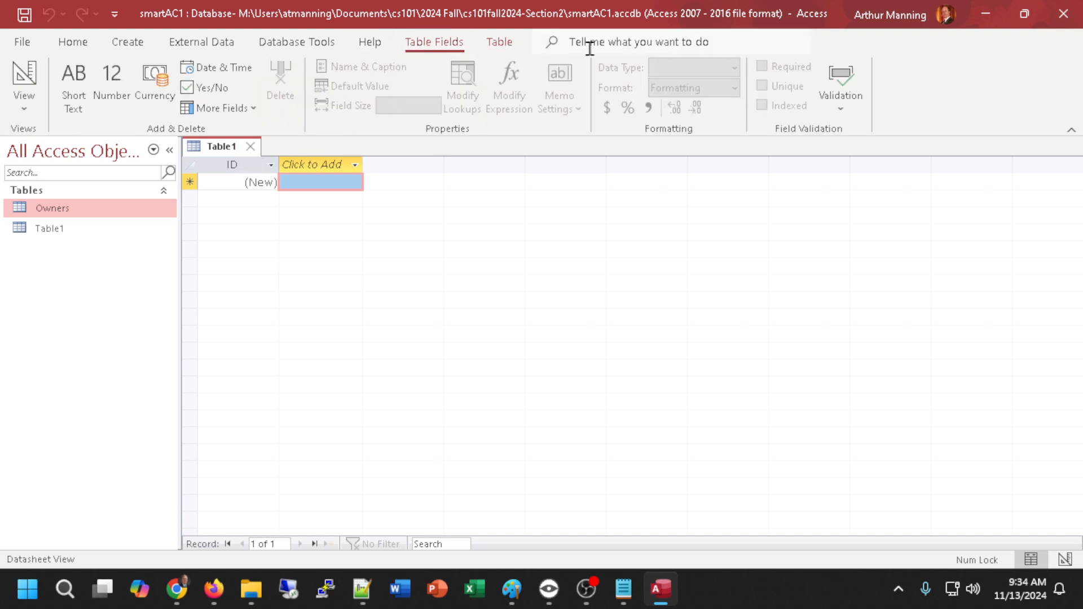
pyautogui.click(259, 163)
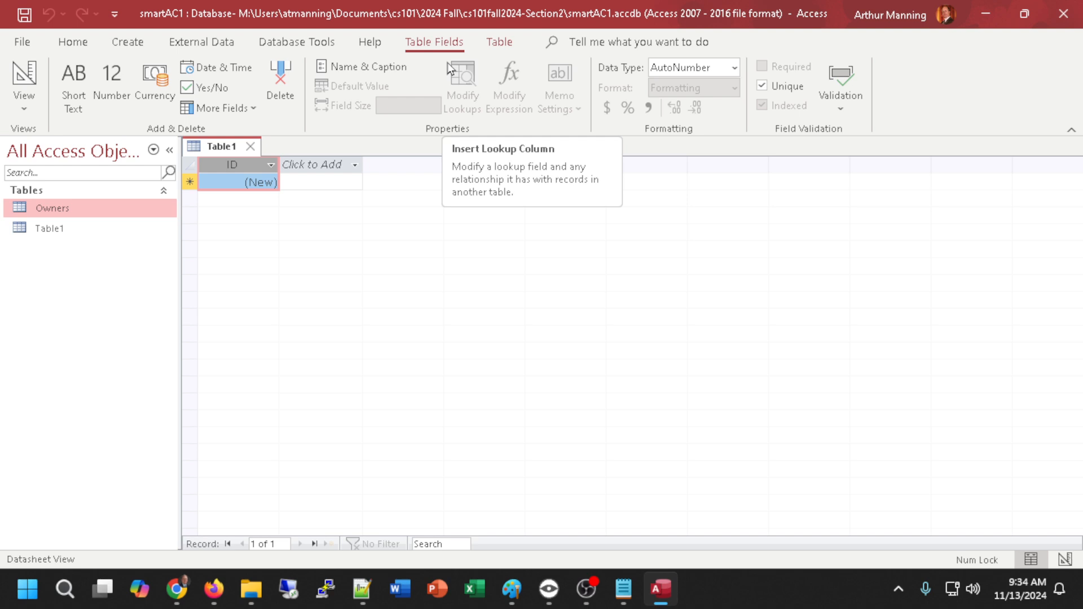
pyautogui.click(251, 146)
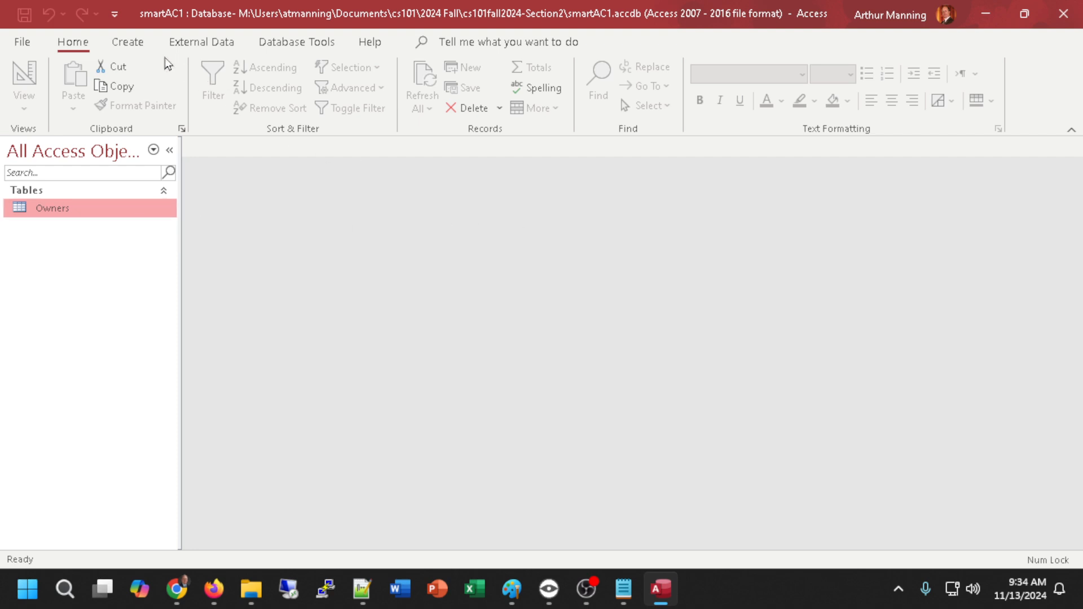
# Create a new table in Design view with Patient ID as its first field, keeping the Short Text data type
pyautogui.click(127, 42)
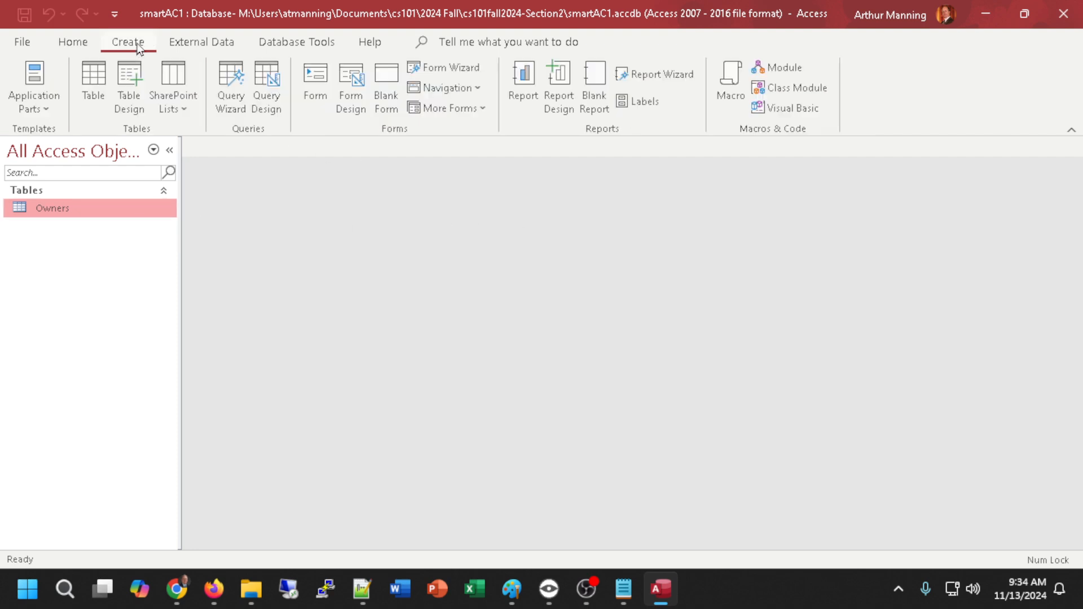
pyautogui.click(135, 79)
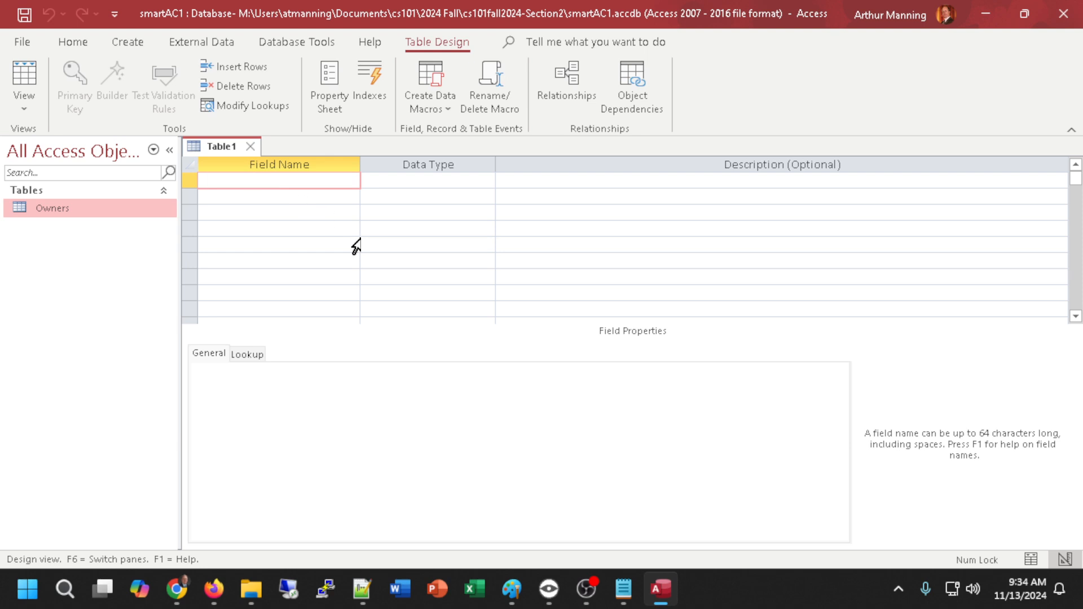
pyautogui.write('Patient ID')
pyautogui.press('Tab')
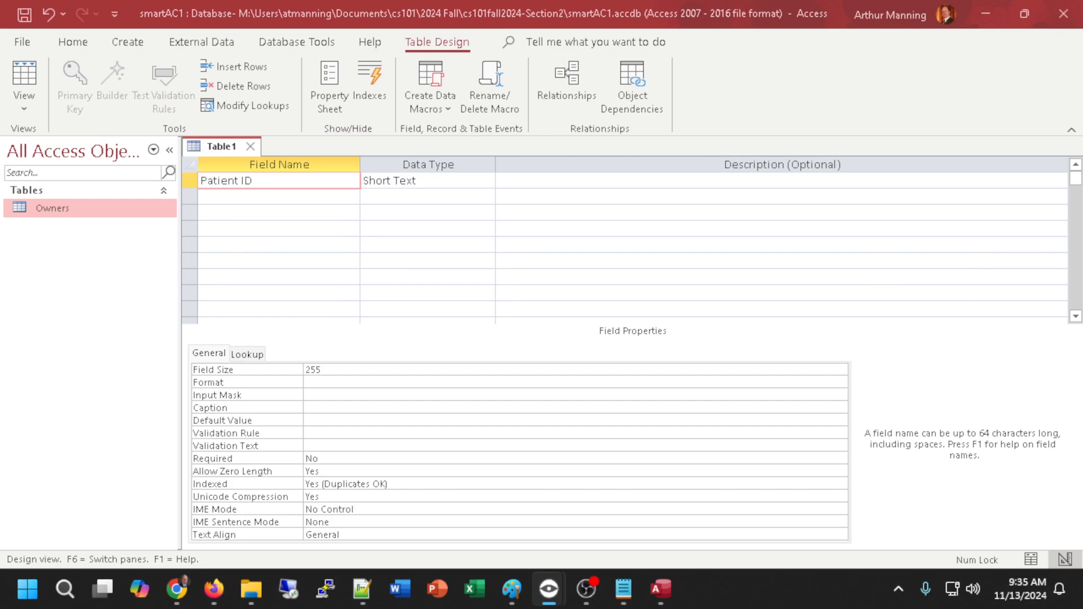
# Make Patient ID the primary key and give it the description "Main identifier for all the records"
pyautogui.click(253, 196)
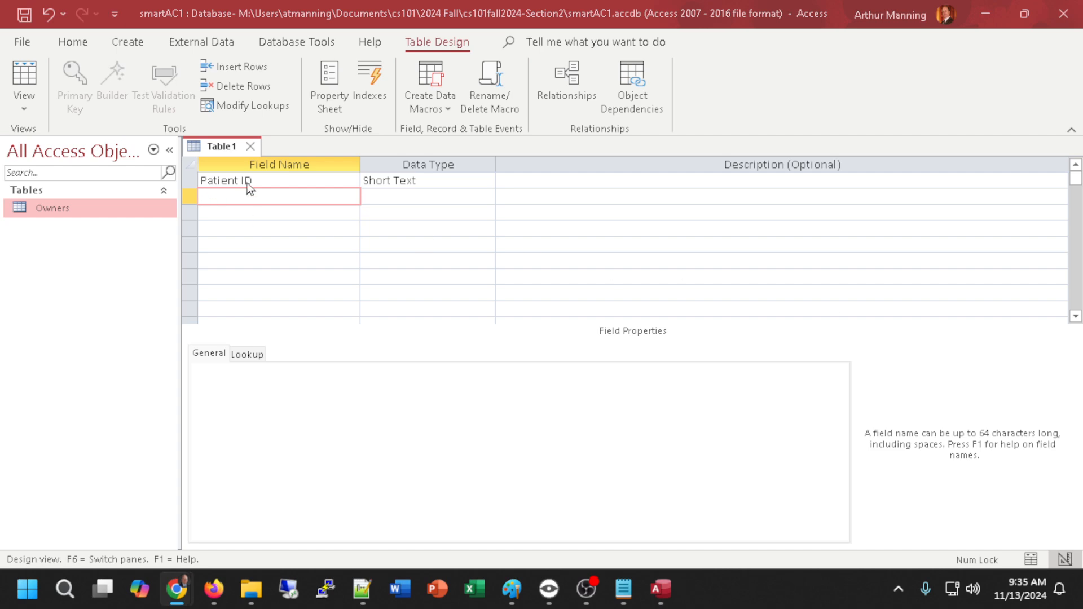
pyautogui.click(280, 179)
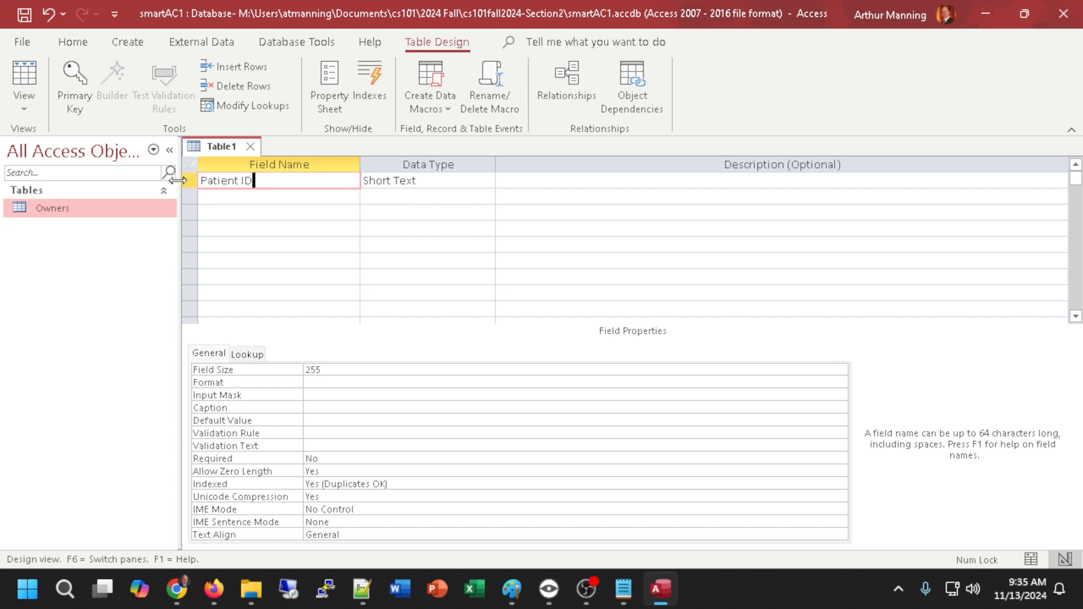
pyautogui.click(79, 79)
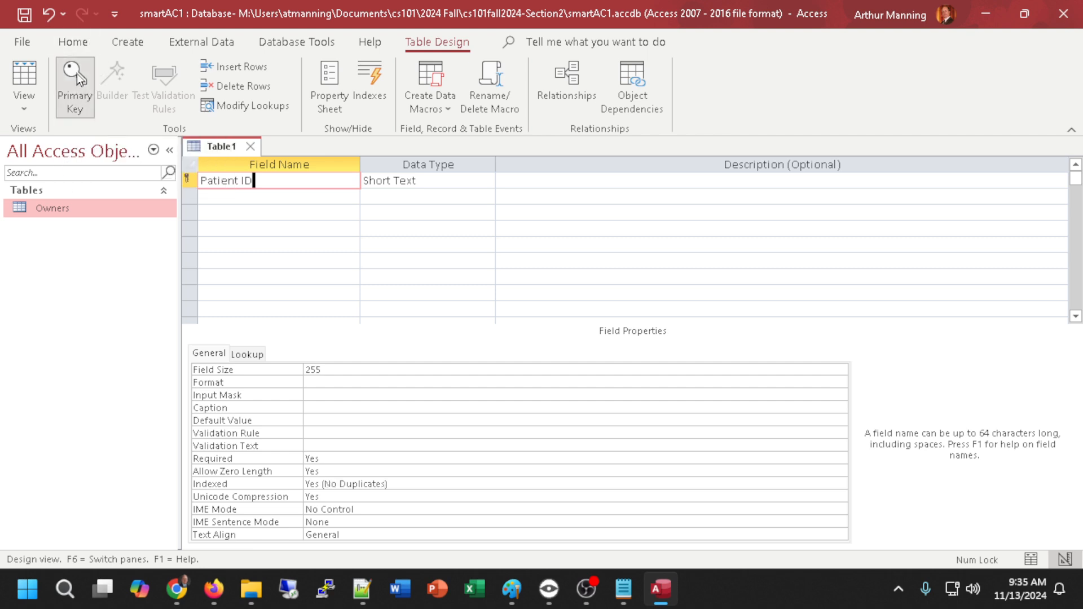
pyautogui.click(237, 186)
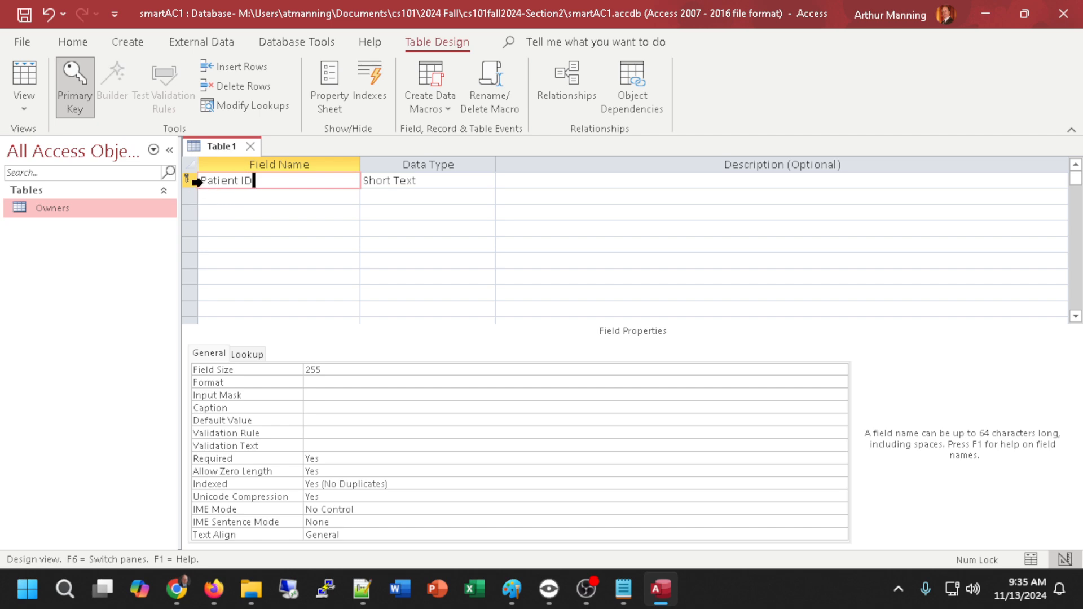
pyautogui.click(551, 183)
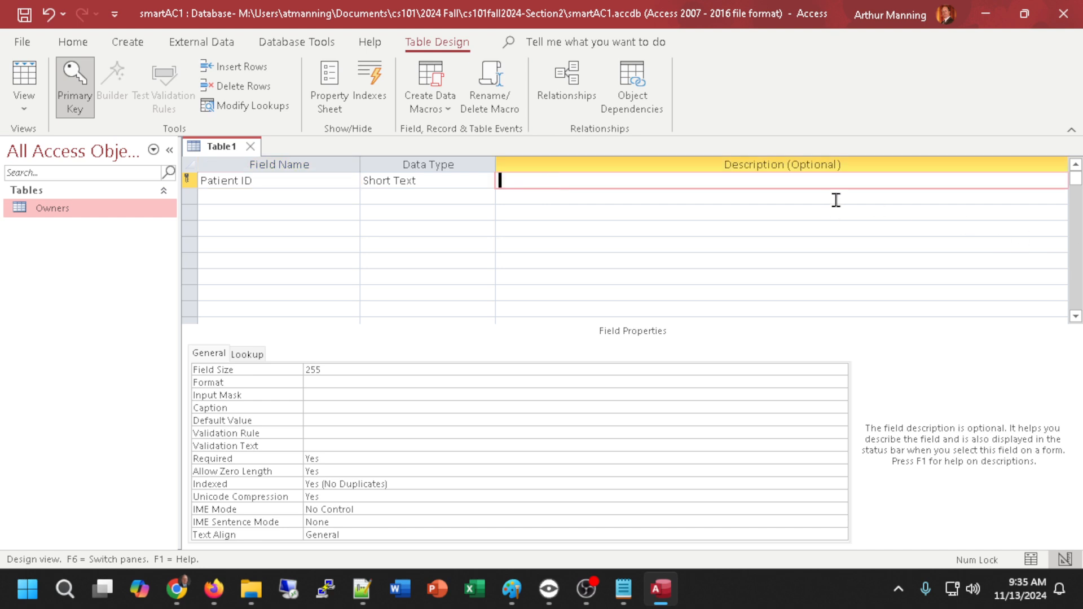
pyautogui.write('Main identifier for all the records')
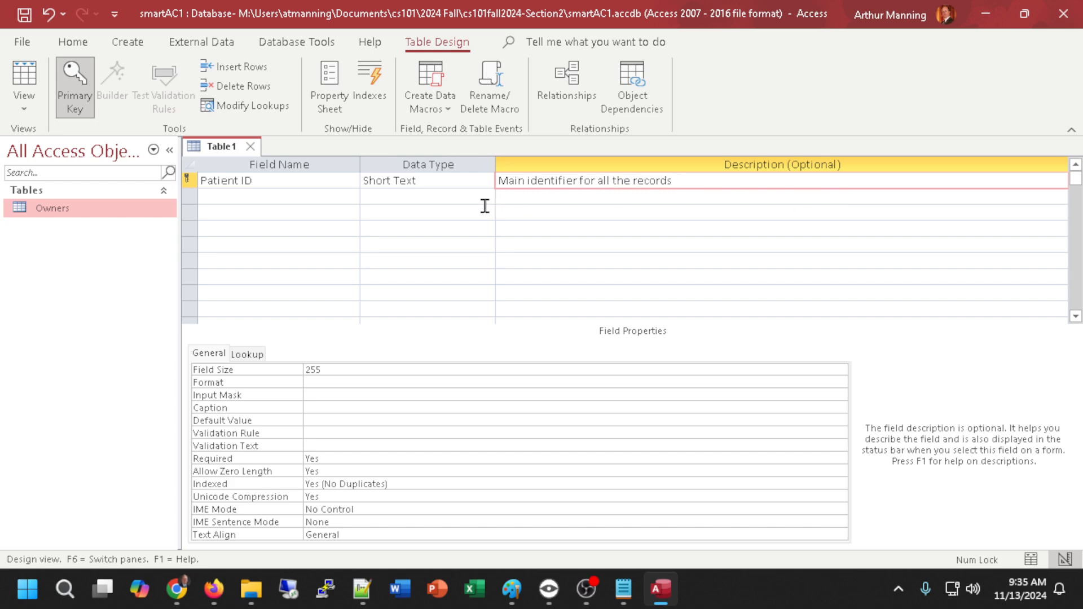
pyautogui.click(684, 206)
# Add a Short Text field named Patient Name below Patient ID and narrow the Data Type column slightly
pyautogui.click(307, 201)
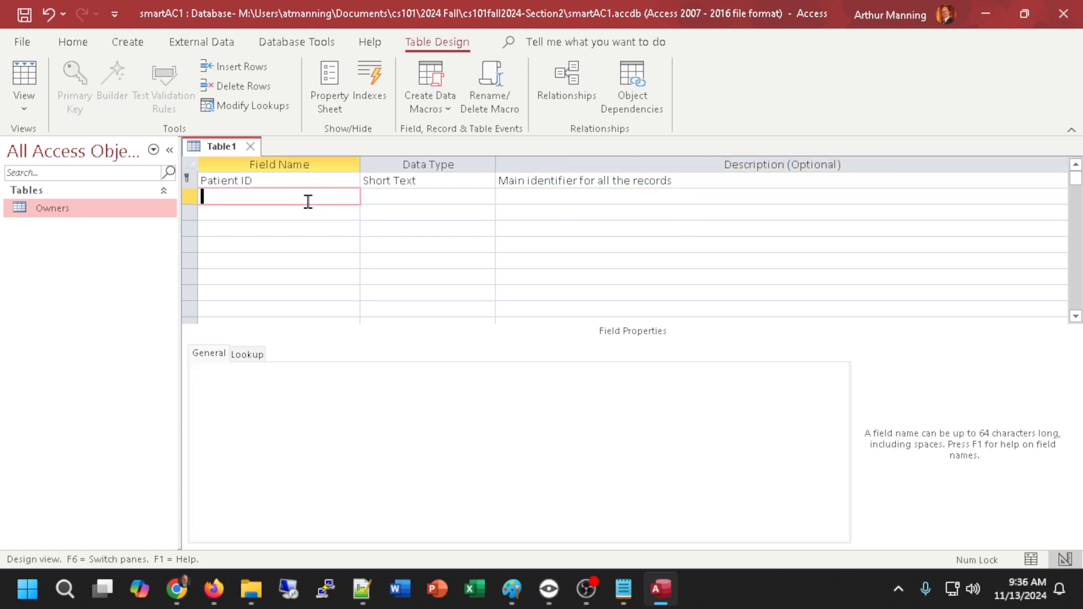
pyautogui.write('Patient Name')
pyautogui.press('Tab')
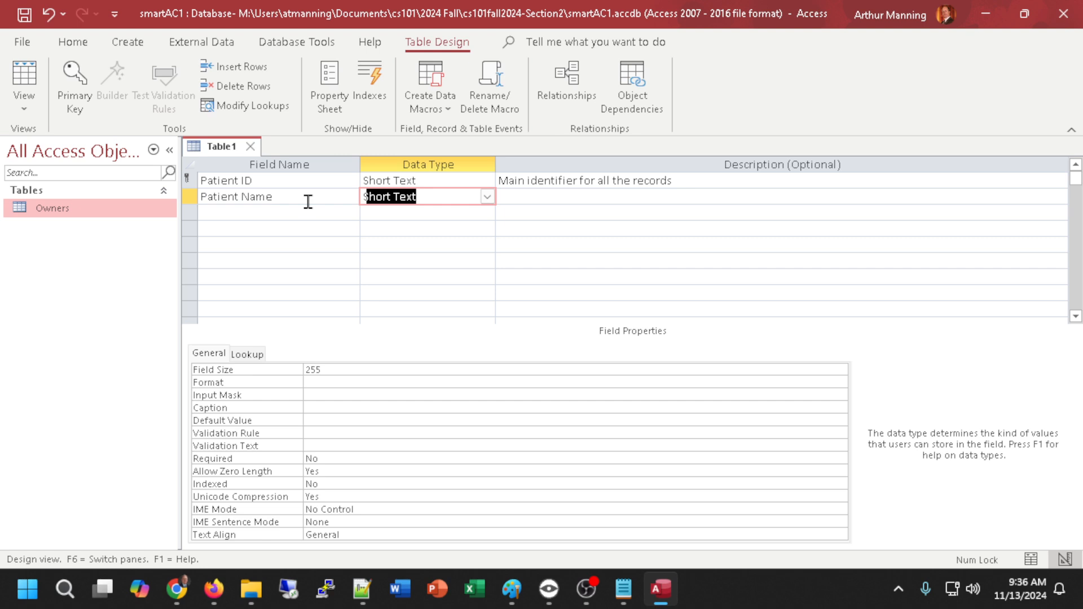
pyautogui.click(522, 200)
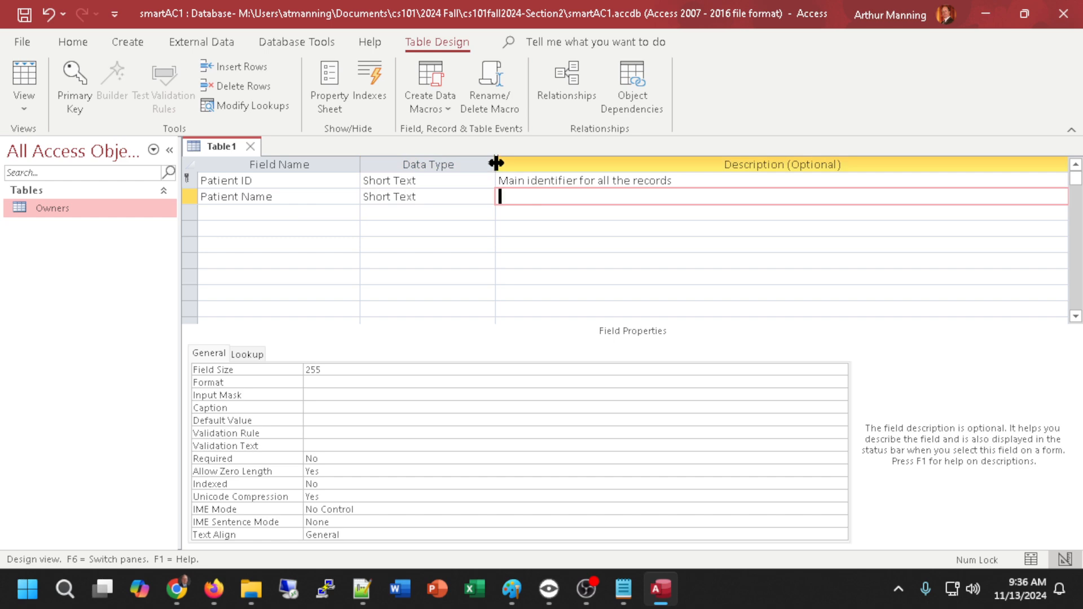
pyautogui.moveTo(496, 163); pyautogui.dragTo(463, 163)
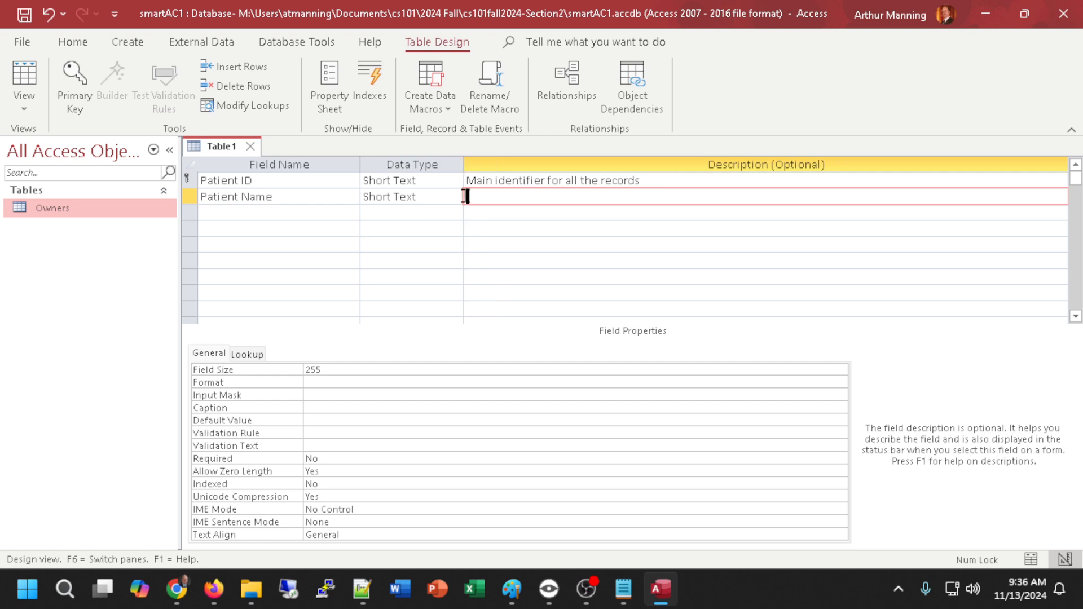
# Add a field named Animal Type below Patient Name, keeping the Short Text data type
pyautogui.click(259, 212)
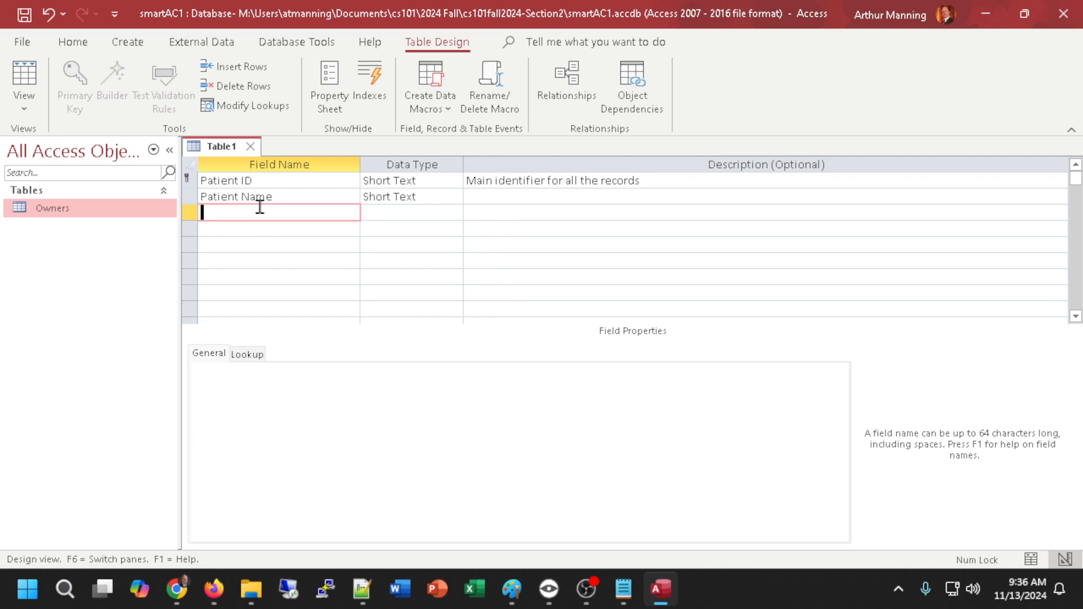
pyautogui.write('Animal Type')
pyautogui.press('Tab')
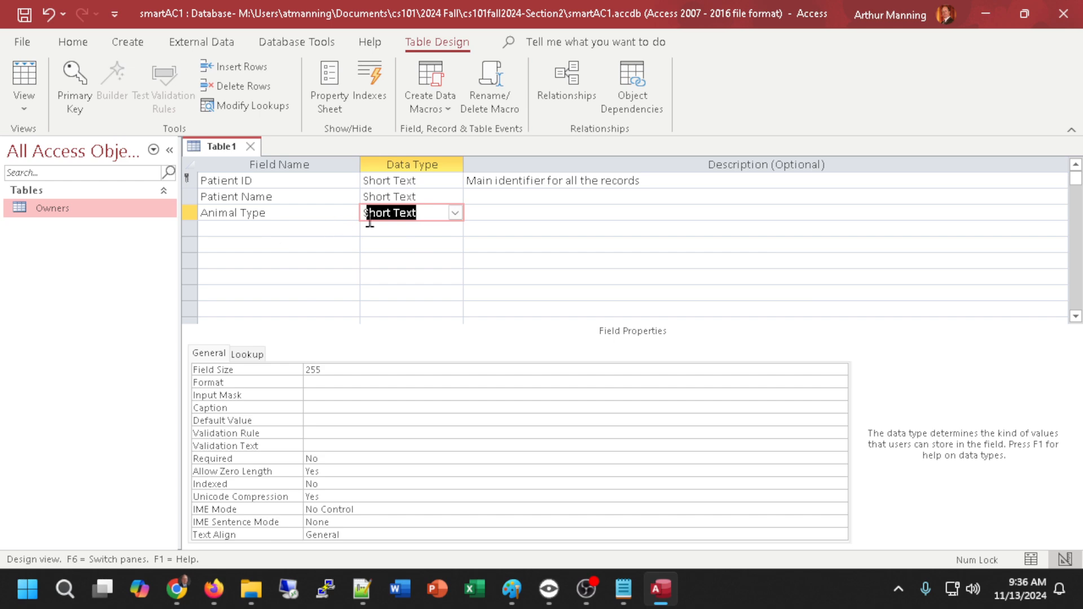
# Add a field named Breed below Animal Type, keeping the Short Text data type
pyautogui.click(331, 370)
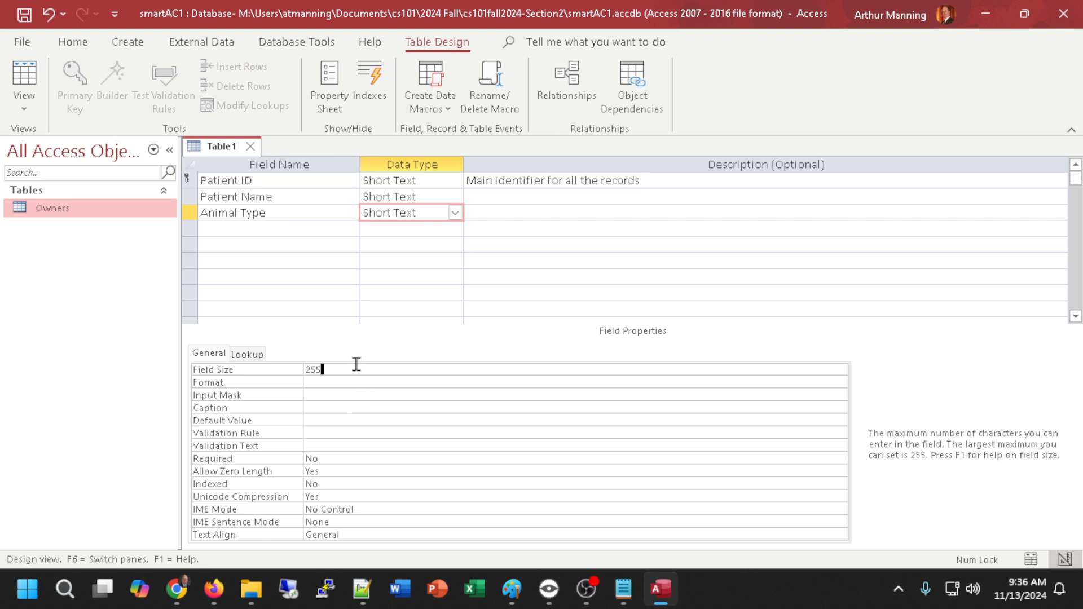
pyautogui.click(295, 228)
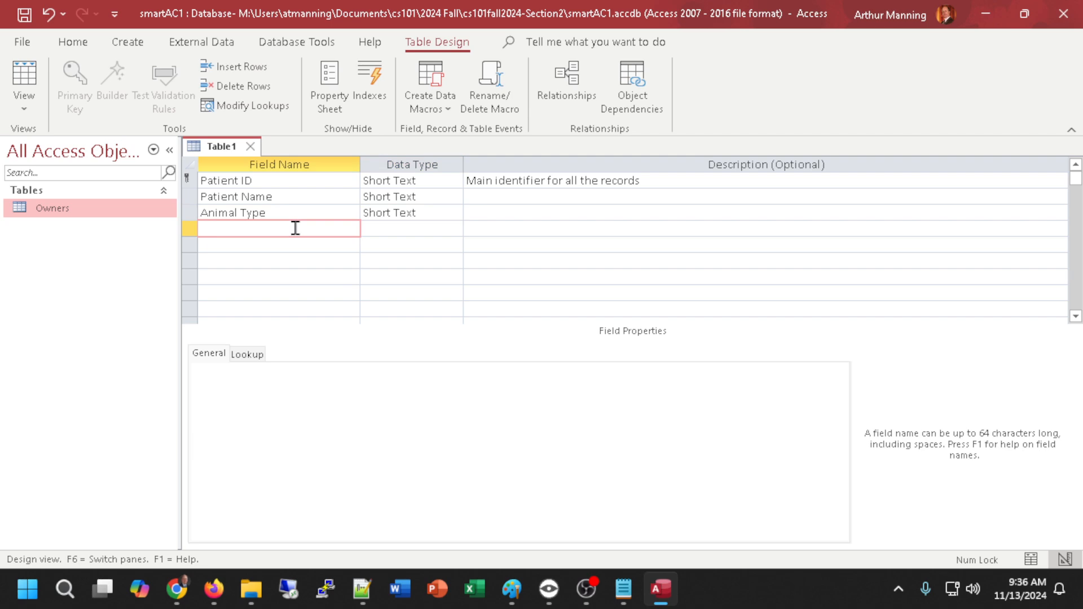
pyautogui.write('Breed')
pyautogui.press('Tab')
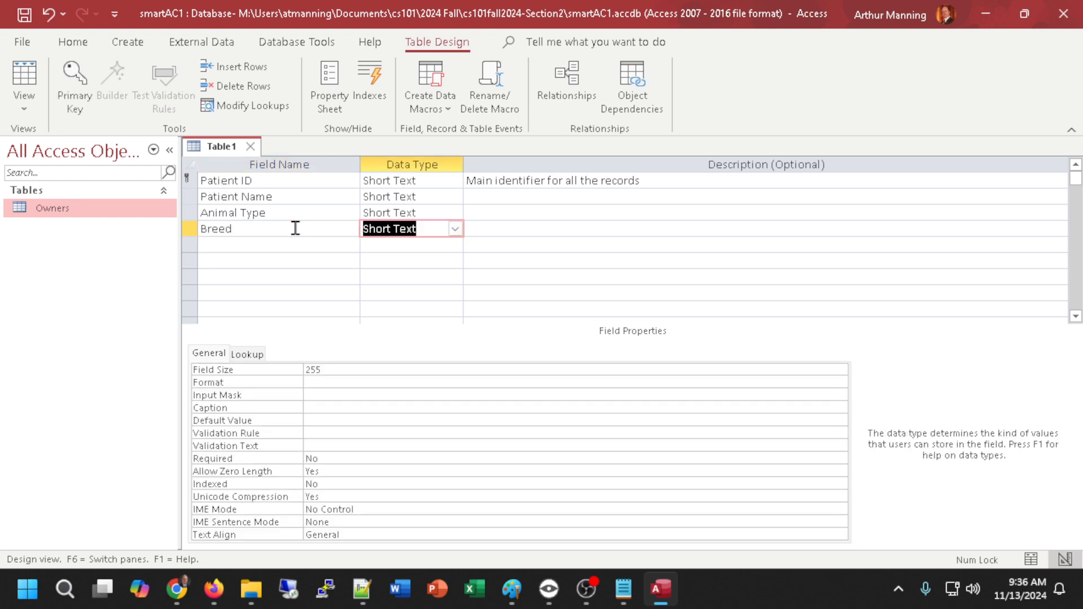
# Give the Animal Type field the description "Canine, Feline, etc."
pyautogui.click(535, 213)
pyautogui.write('C')
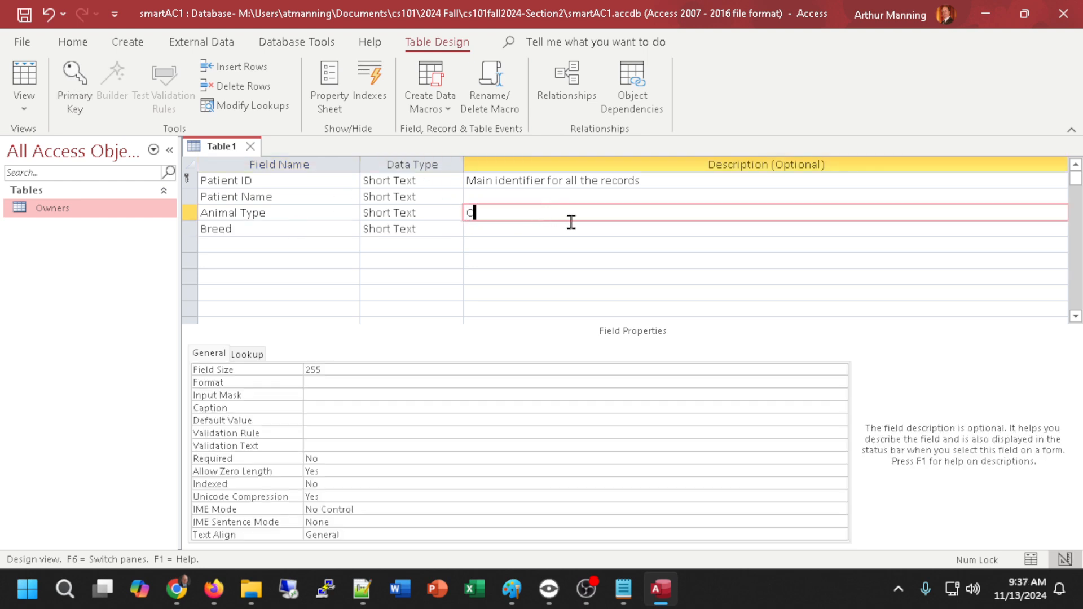
pyautogui.write('anine, Feline, etc.')
# Add a field named Owner ID below Breed, keeping the Short Text data type
pyautogui.click(258, 244)
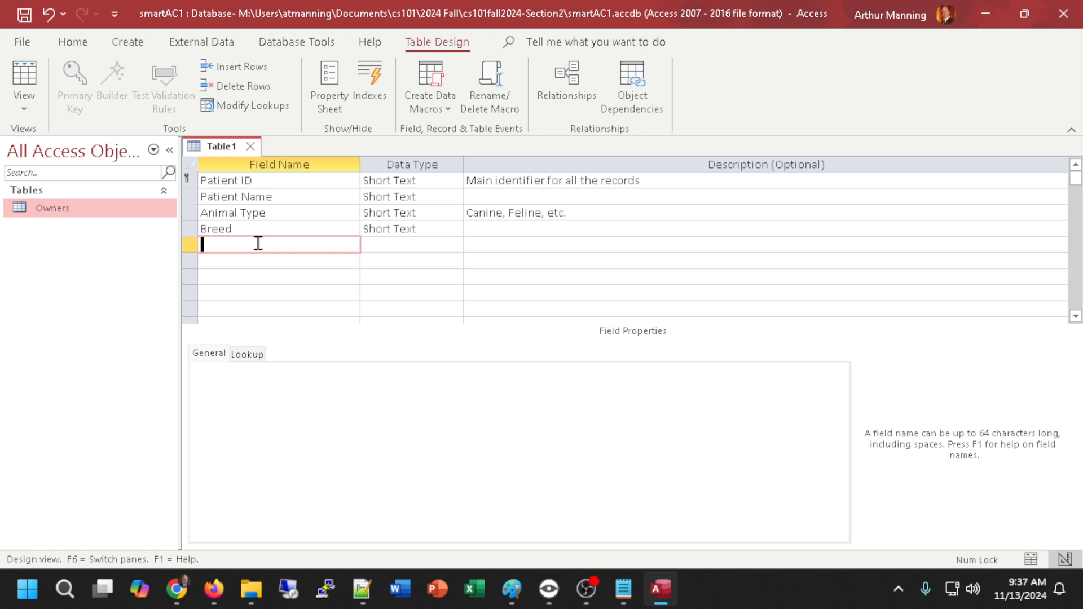
pyautogui.write('Owner ID')
pyautogui.press('Tab')
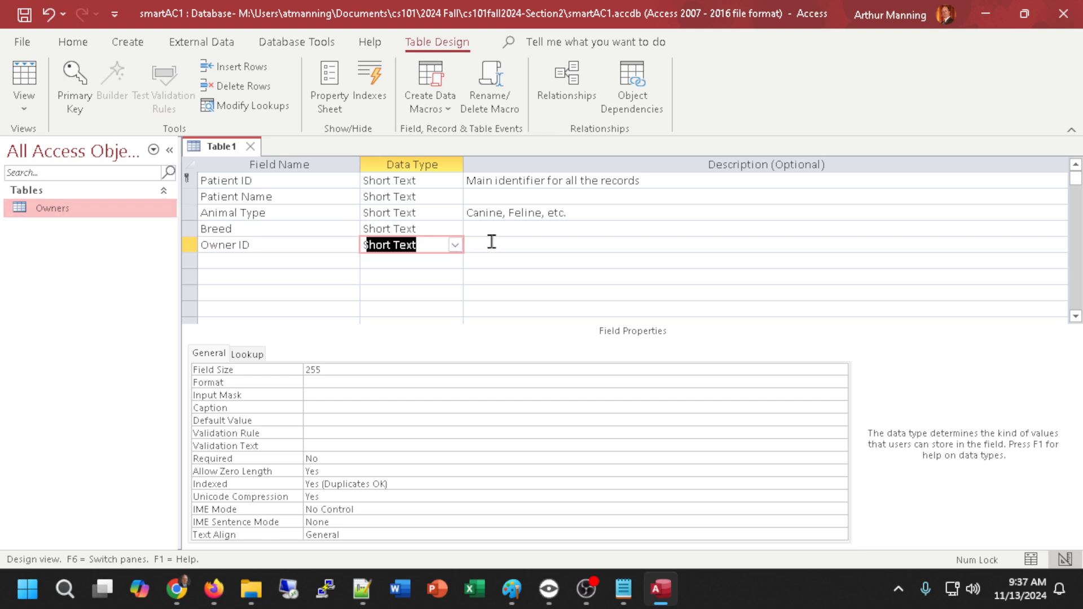
# Describe the Owner ID field as "Related field in the Owners Table - AKA Foreign Key"
pyautogui.click(532, 245)
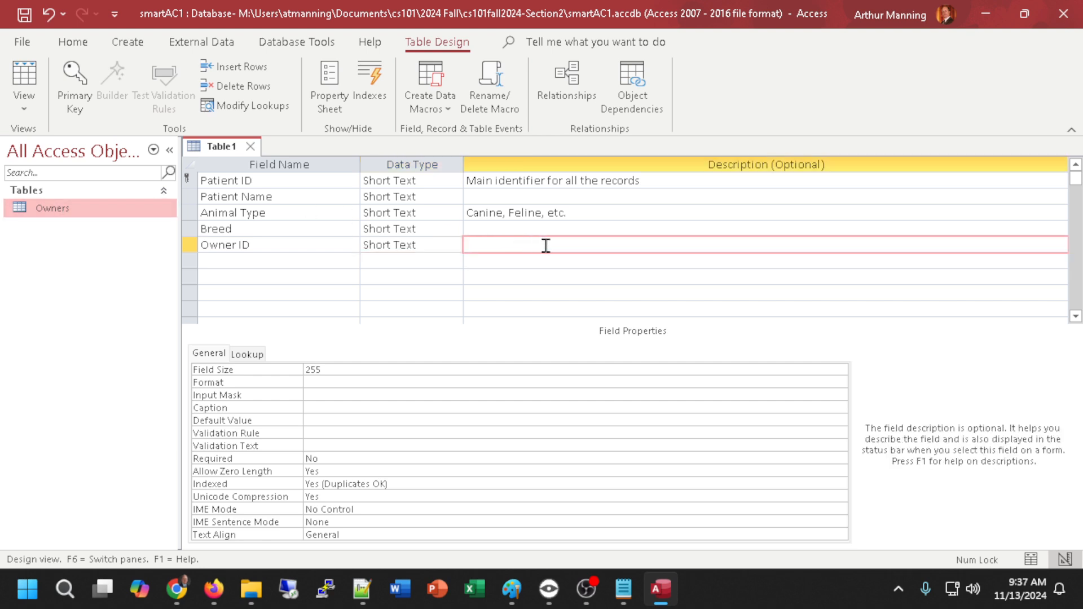
pyautogui.write('Owne')
pyautogui.press('BackSpace')
pyautogui.press('BackSpace')
pyautogui.press('BackSpace')
pyautogui.press('BackSpace')
pyautogui.write('RE')
pyautogui.press('BackSpace')
pyautogui.write('lated')
pyautogui.press('BackSpace')
pyautogui.press('BackSpace')
pyautogui.press('BackSpace')
pyautogui.press('BackSpace')
pyautogui.press('BackSpace')
pyautogui.write("elated field in the Owner'")
pyautogui.press('BackSpace')
pyautogui.write('s Table - AKA')
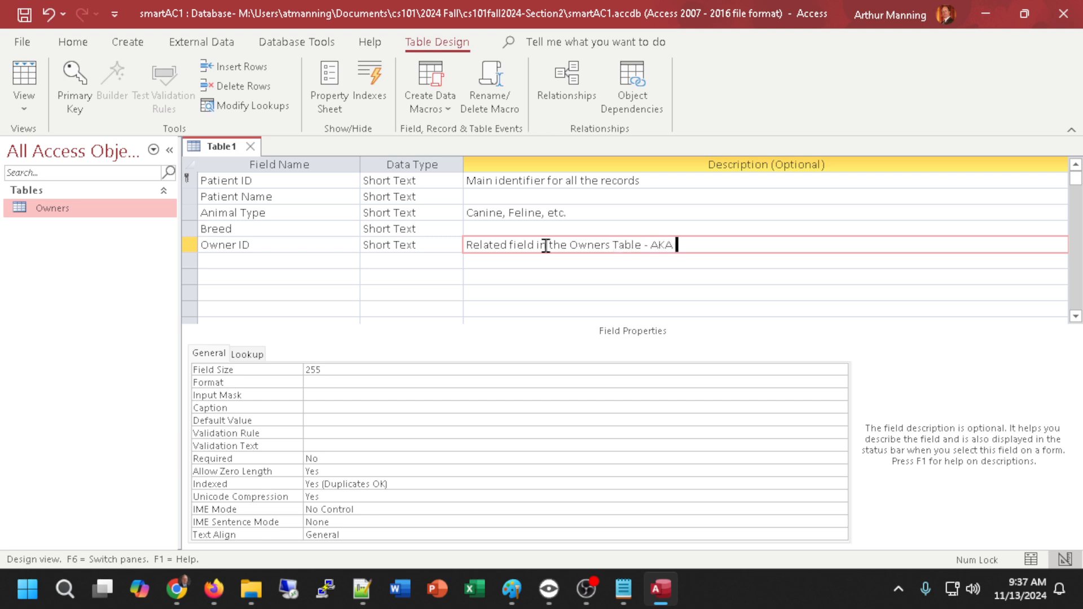
pyautogui.write(' Foreign Key')
pyautogui.click(220, 247)
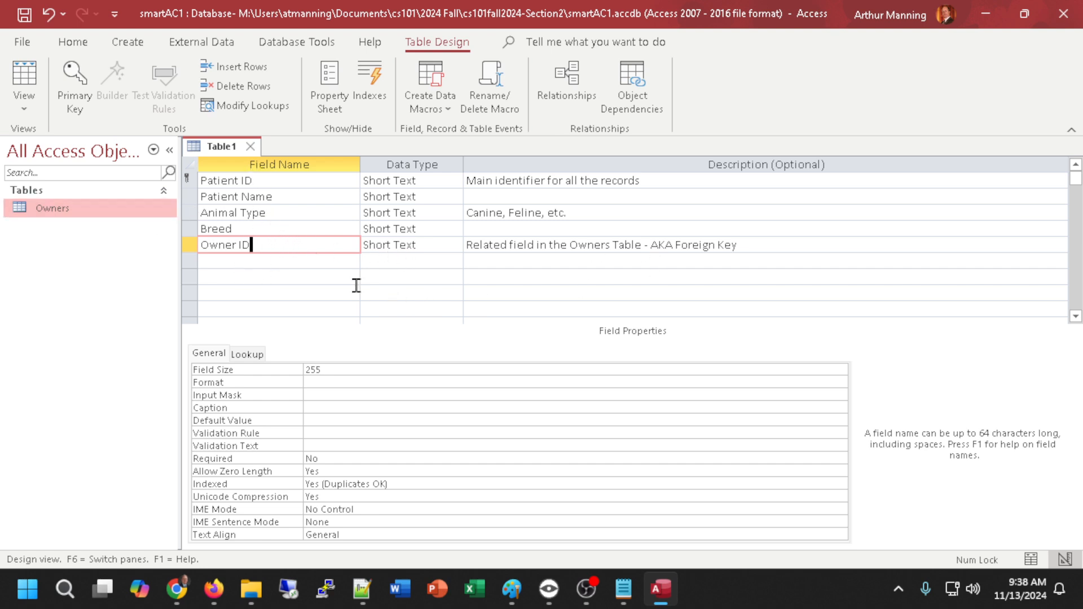
pyautogui.click(439, 244)
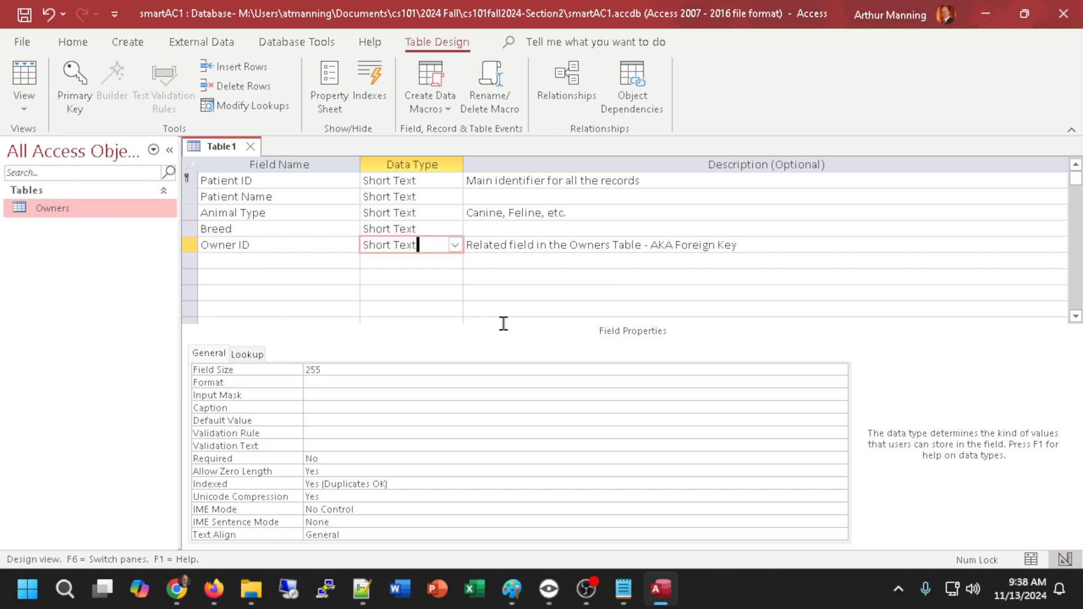
pyautogui.click(280, 263)
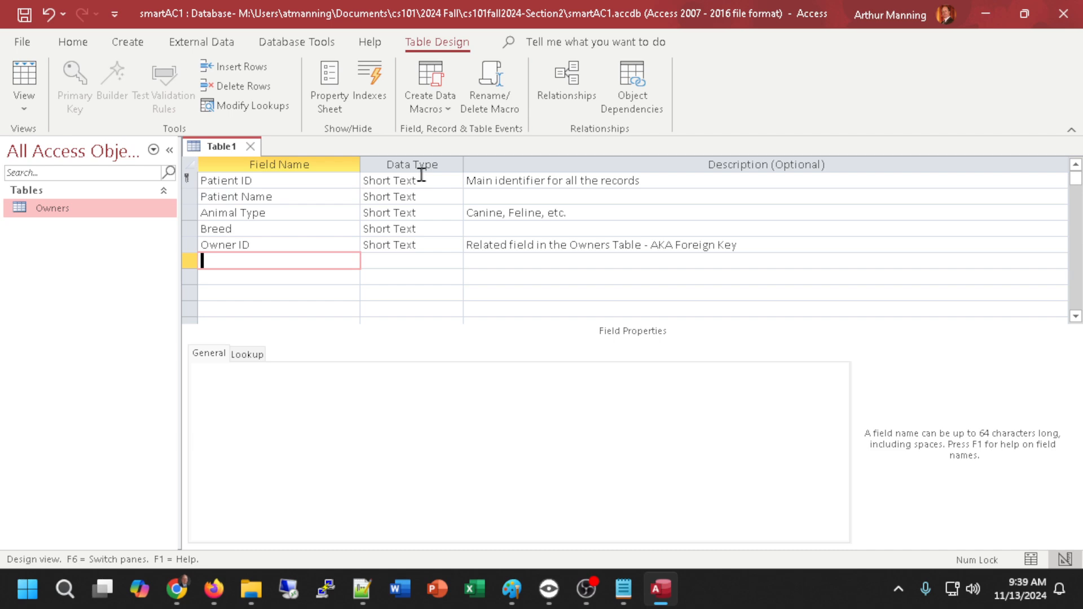
# Close the new table and save its design under the name Patients
pyautogui.click(250, 148)
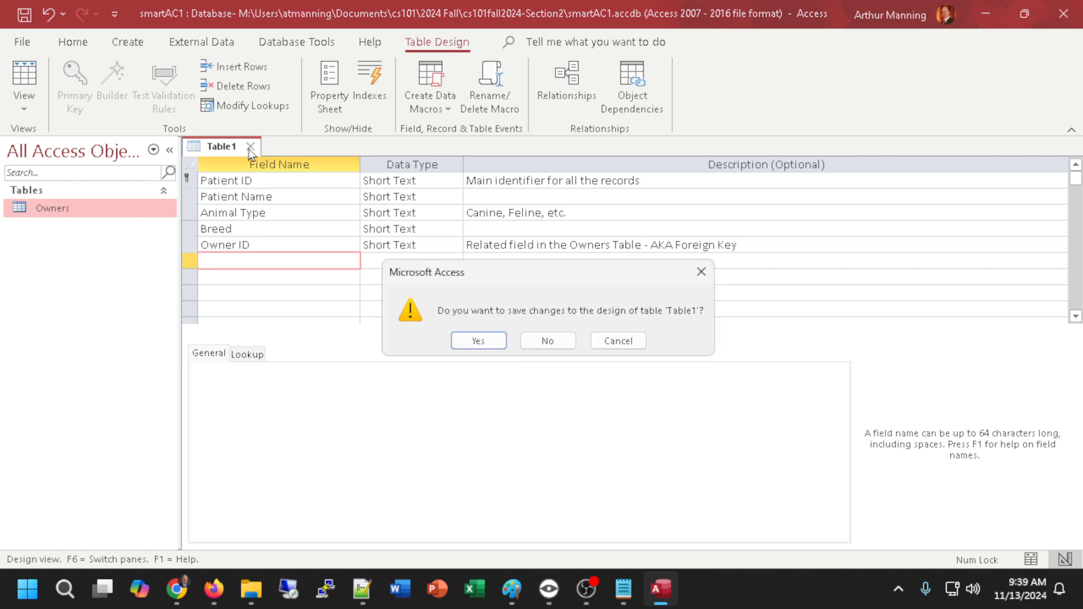
pyautogui.click(477, 341)
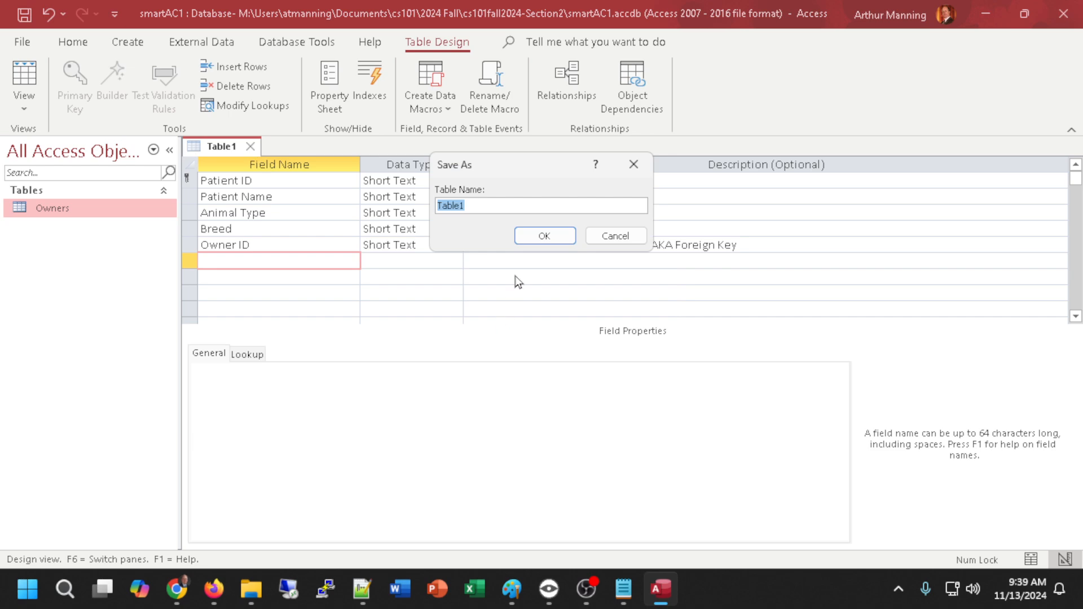
pyautogui.write('Patients')
pyautogui.click(563, 240)
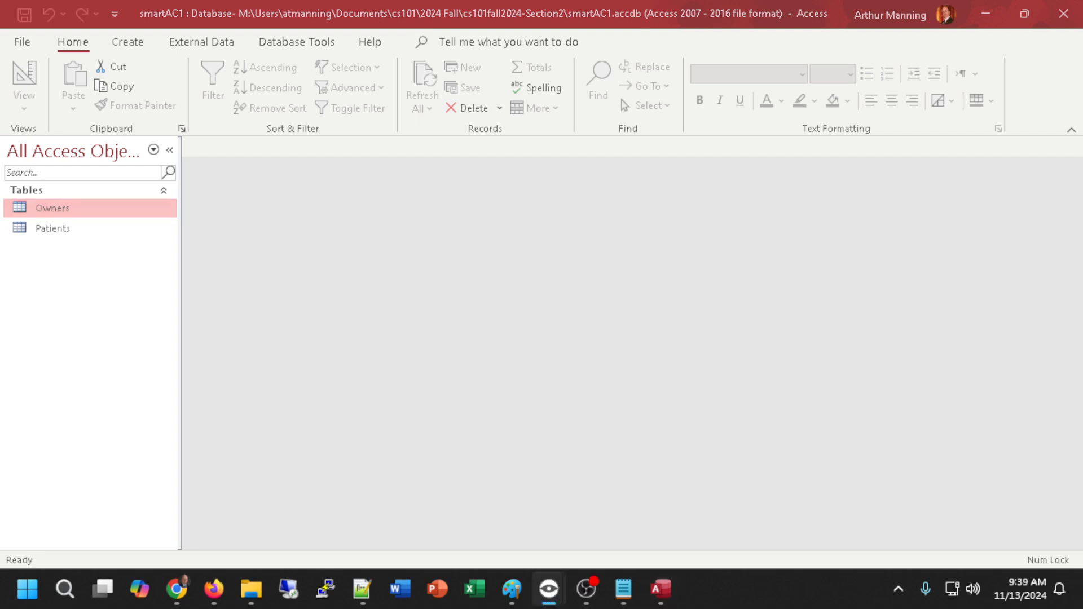
# Open the Patients table, check its field list in Design view and return to Datasheet view
pyautogui.doubleClick(45, 231)
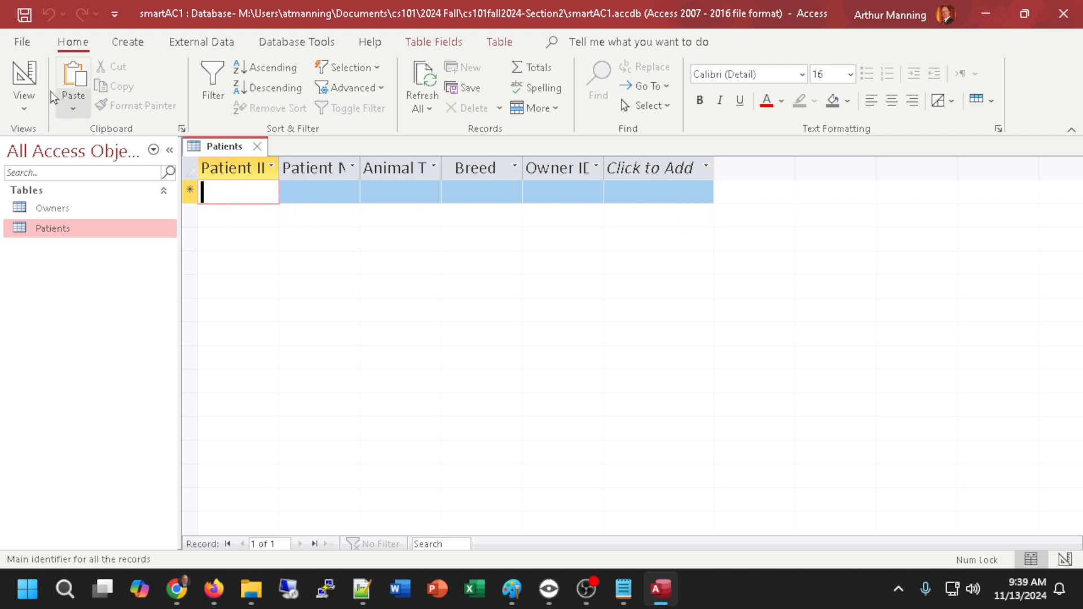
pyautogui.click(23, 76)
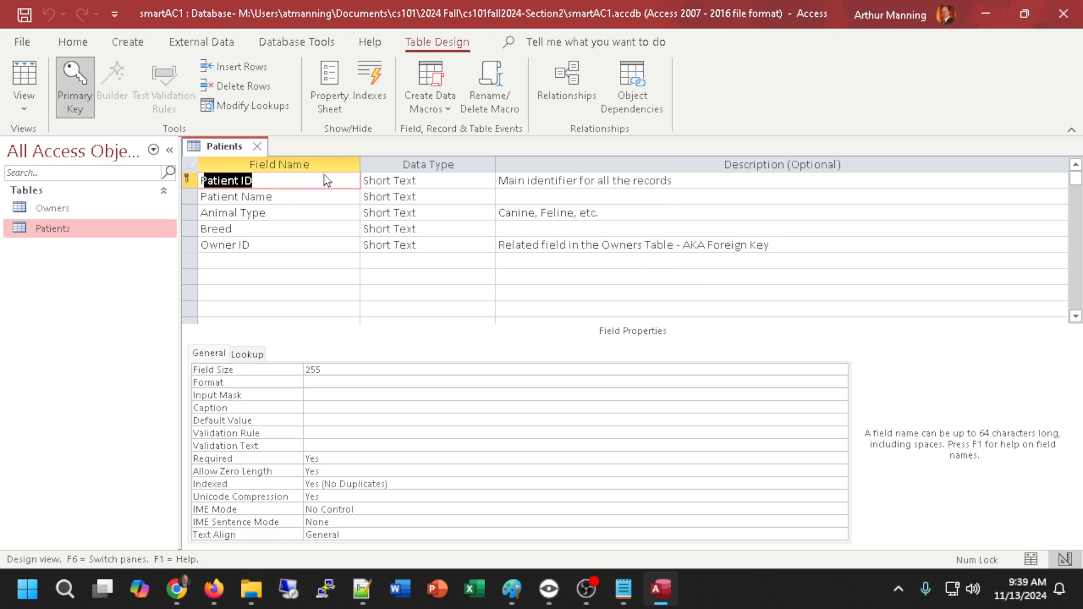
pyautogui.click(20, 74)
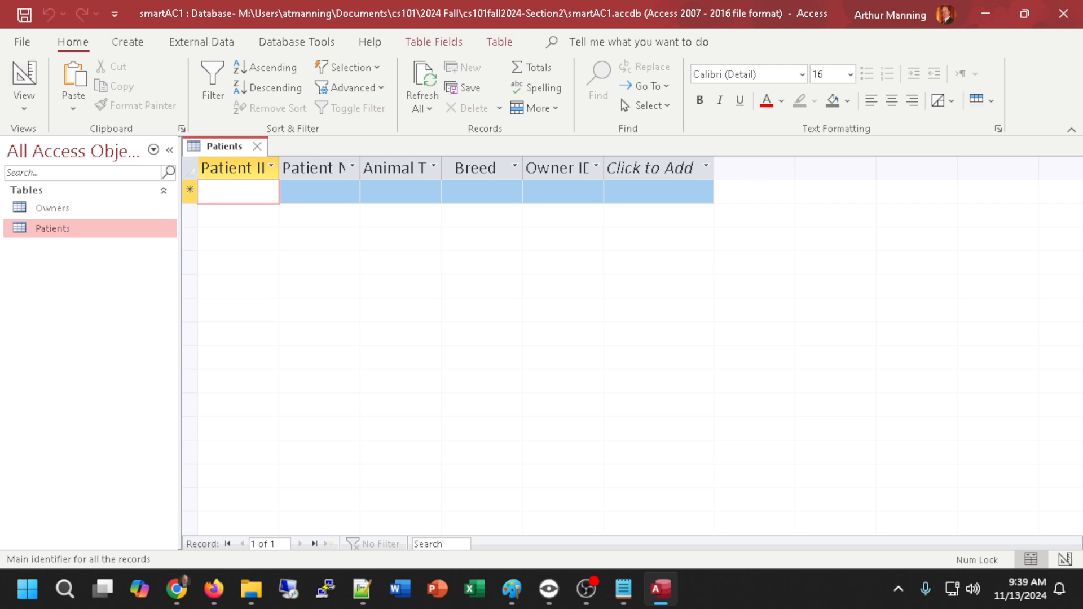
pyautogui.hotkey('alt', 'Tab')
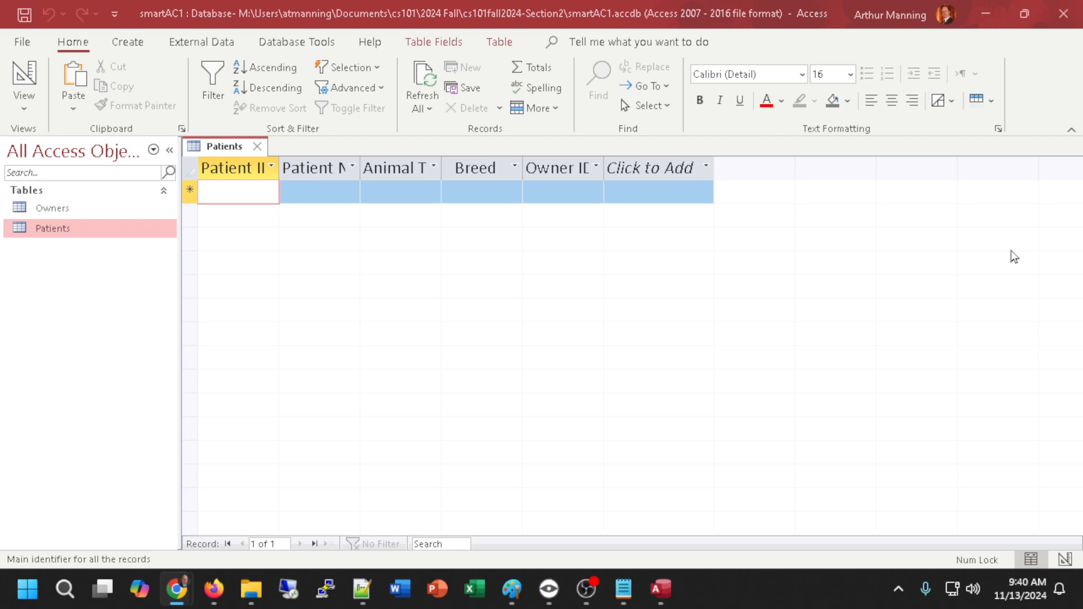
# Fit all the columns of the Patients datasheet to the width of their headings
pyautogui.click(231, 194)
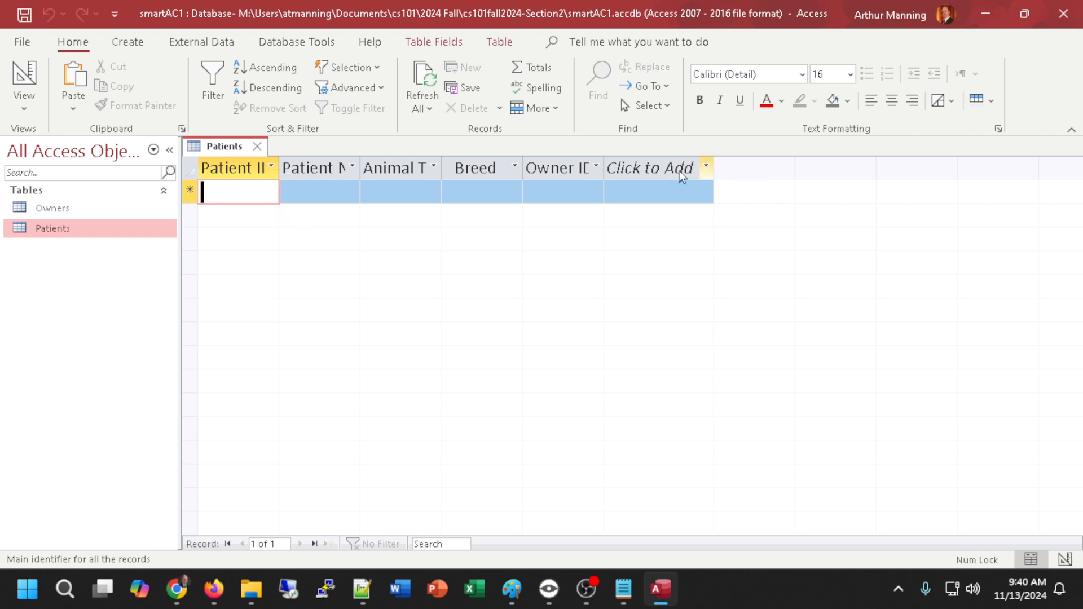
pyautogui.click(193, 170)
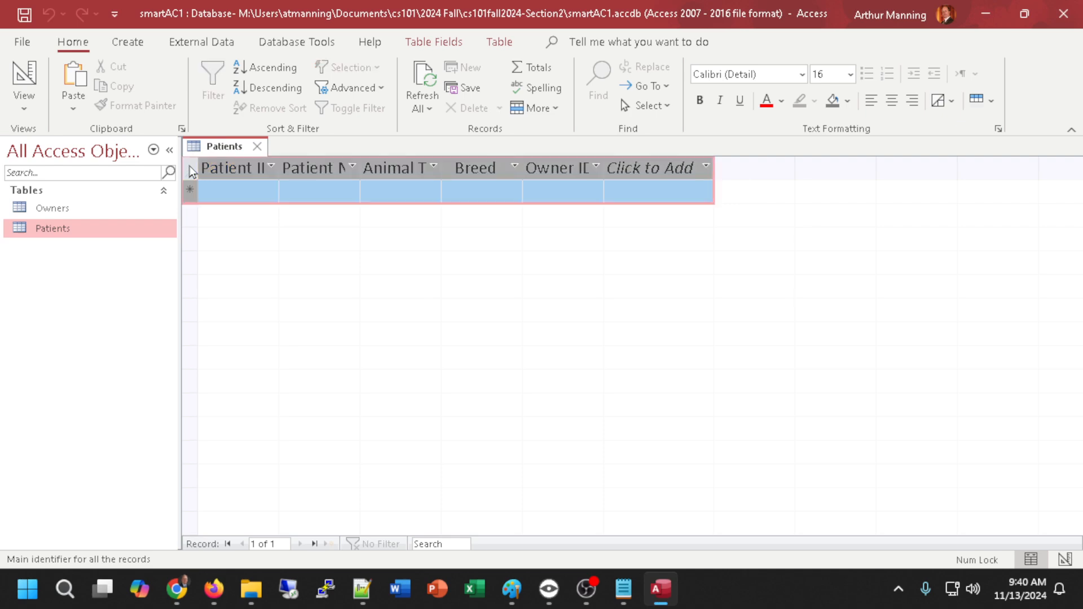
pyautogui.doubleClick(278, 164)
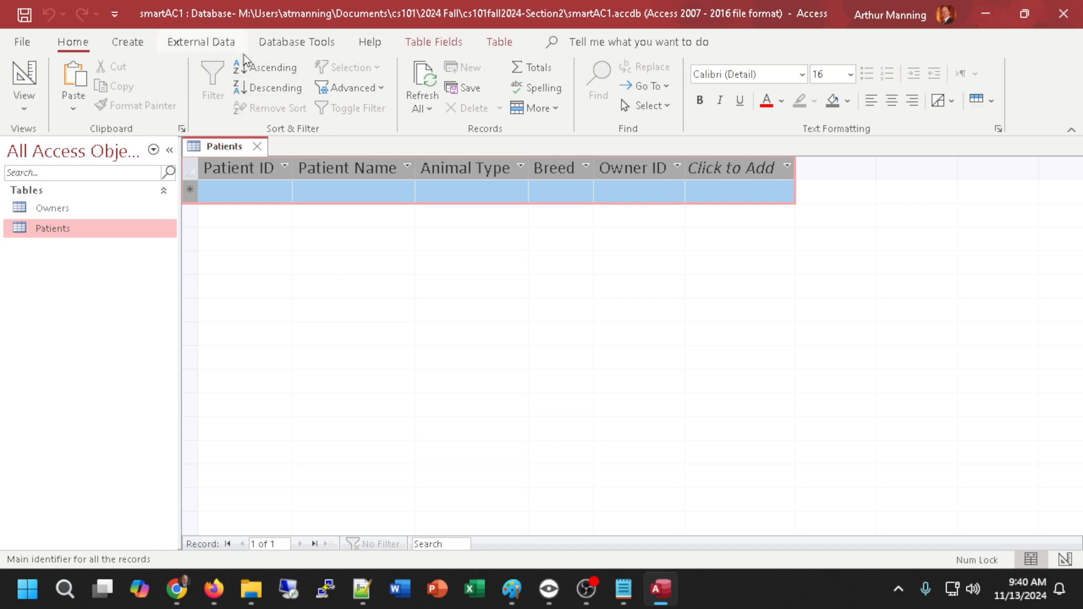
# Return the Patients table to Design view and toggle the primary key on Patient ID several times, leaving it removed
pyautogui.click(31, 87)
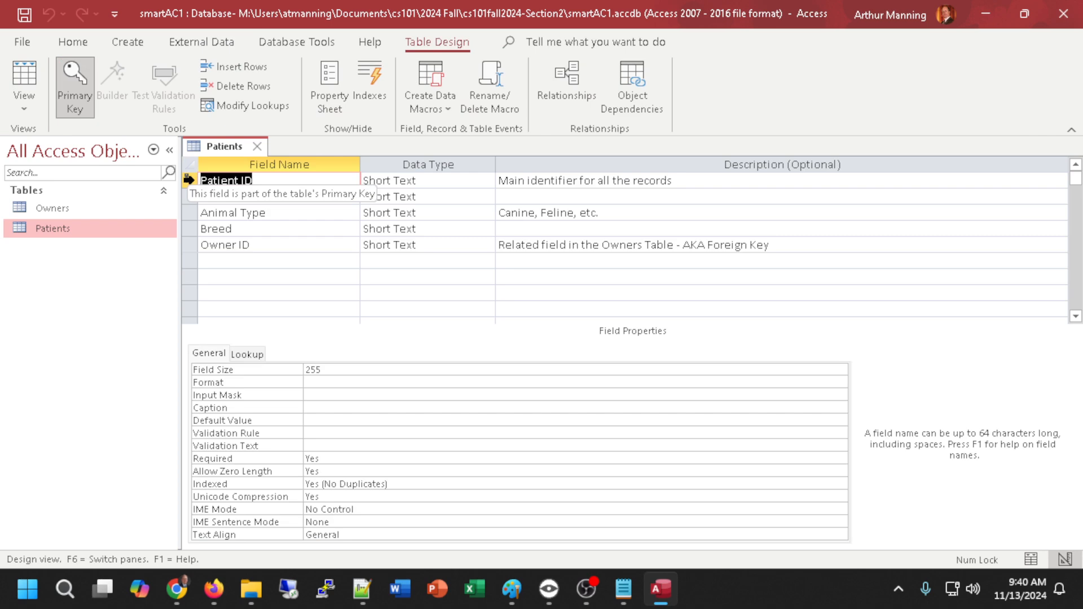
pyautogui.click(190, 197)
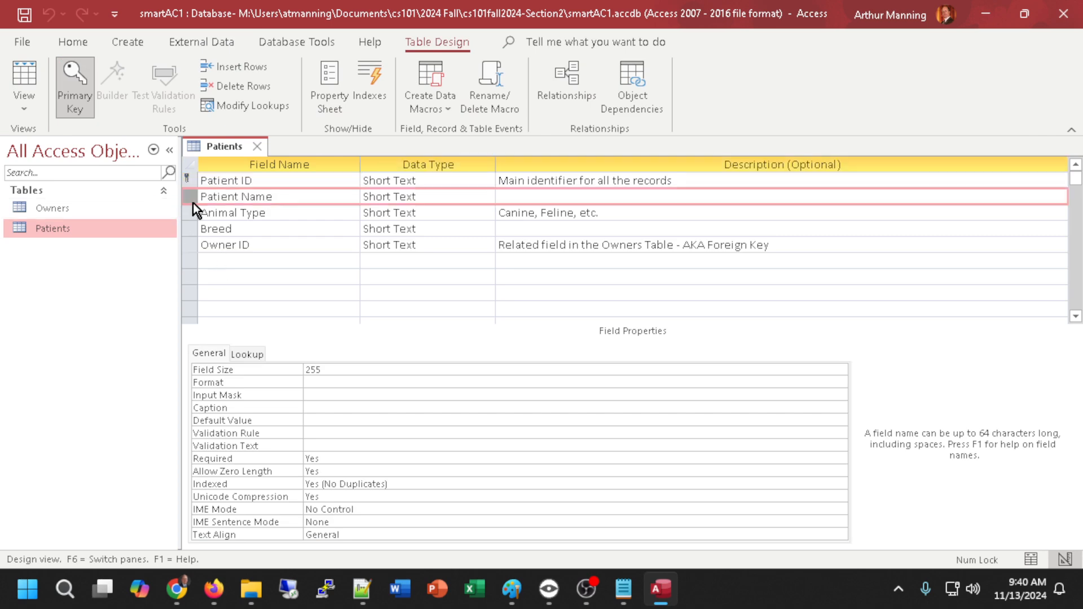
pyautogui.rightClick(189, 198)
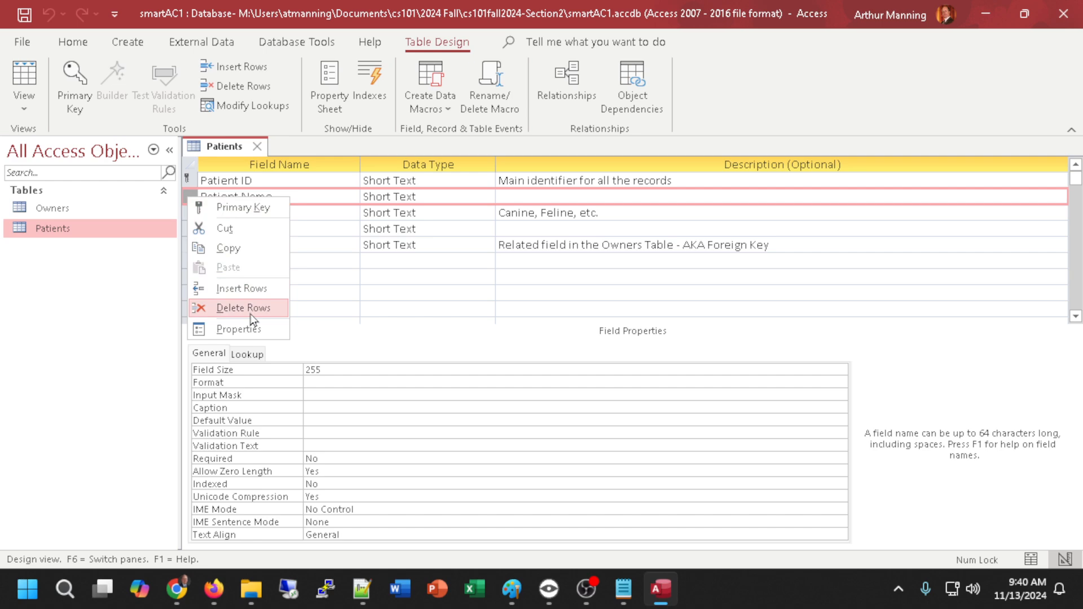
pyautogui.click(191, 181)
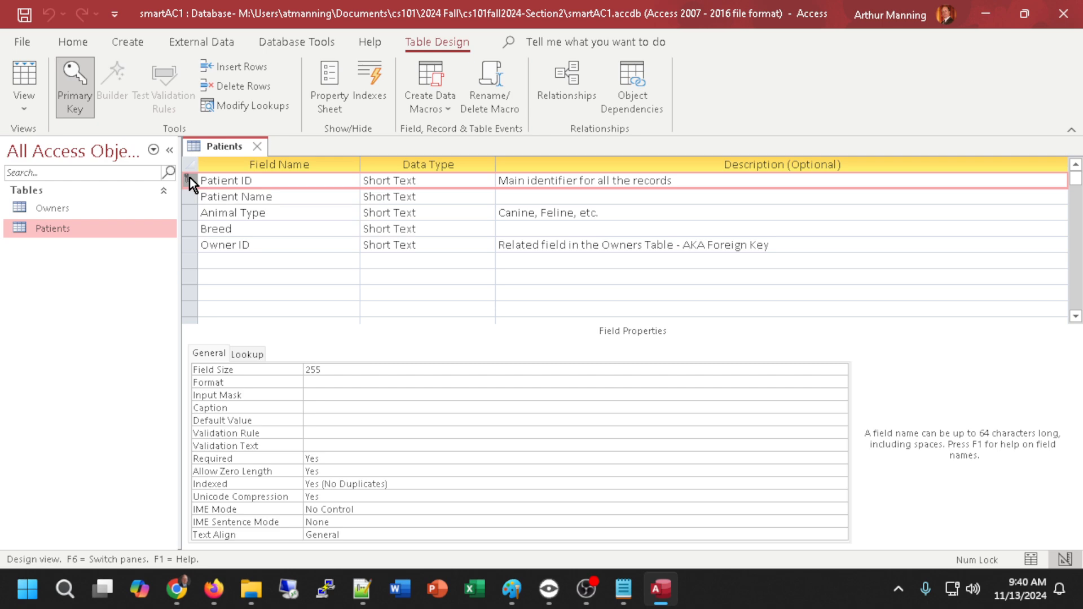
pyautogui.click(75, 85)
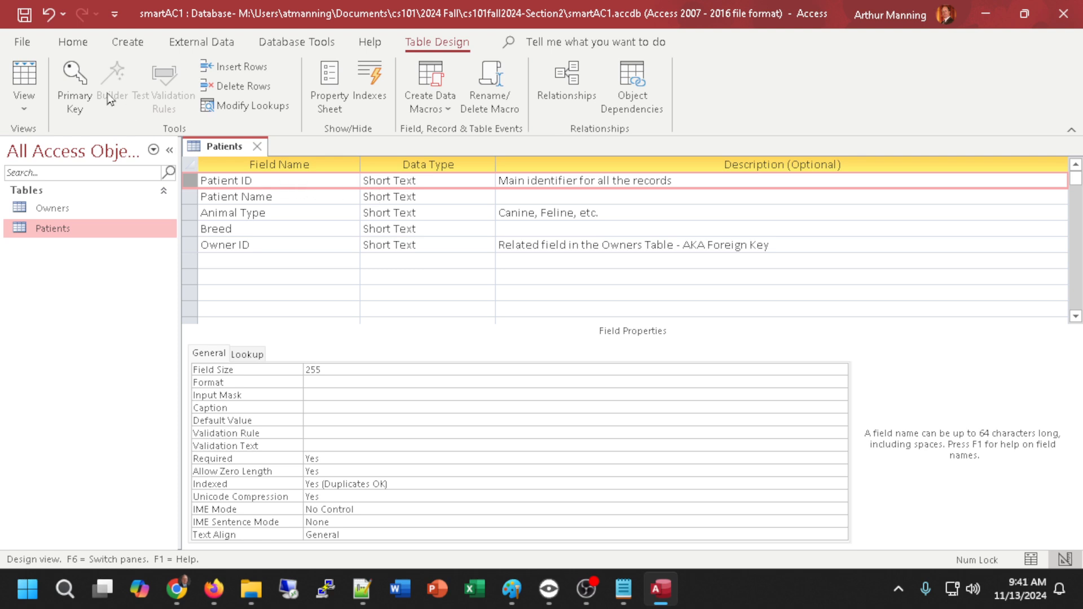
pyautogui.click(81, 92)
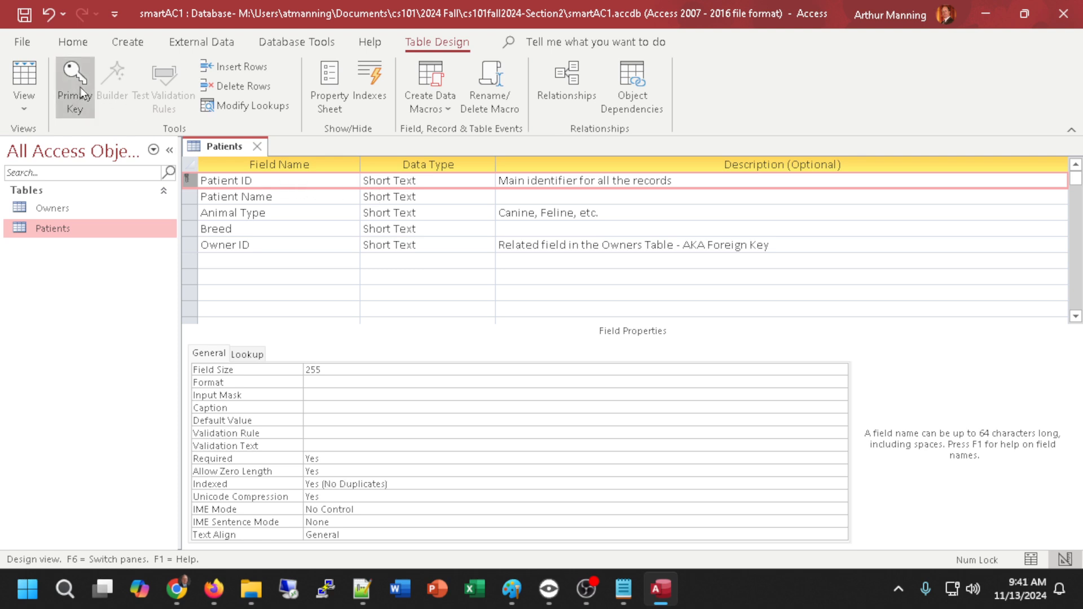
pyautogui.click(80, 87)
pyautogui.click(81, 86)
pyautogui.click(83, 85)
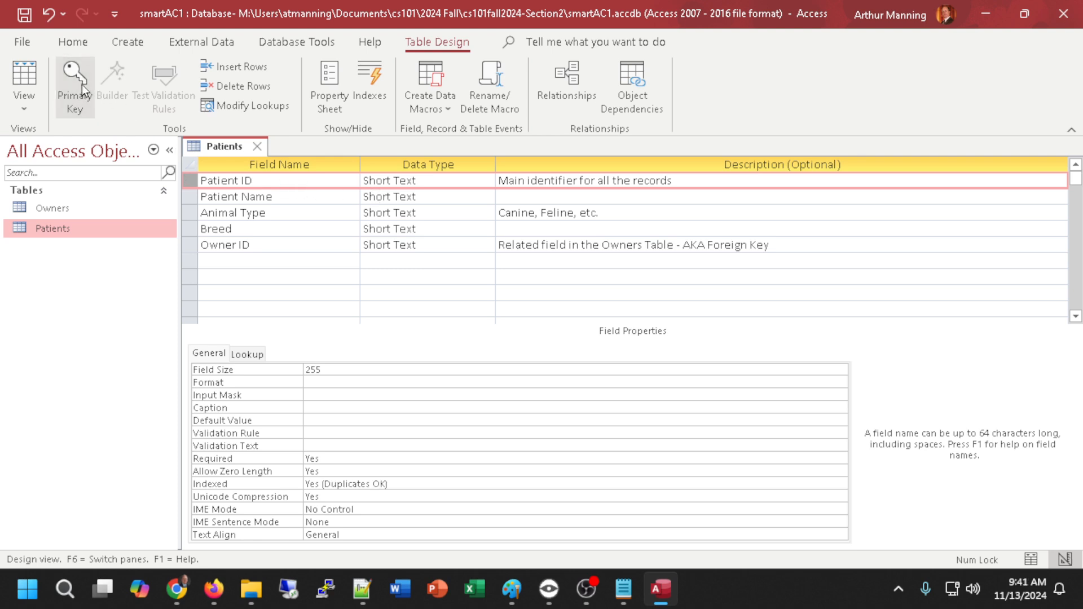
pyautogui.click(83, 89)
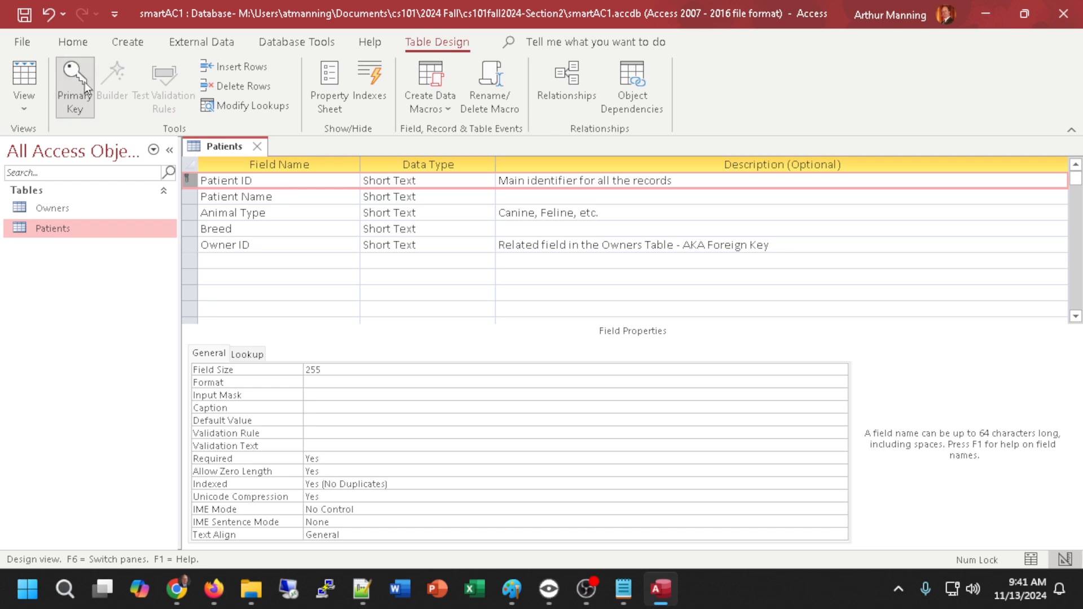
pyautogui.click(86, 88)
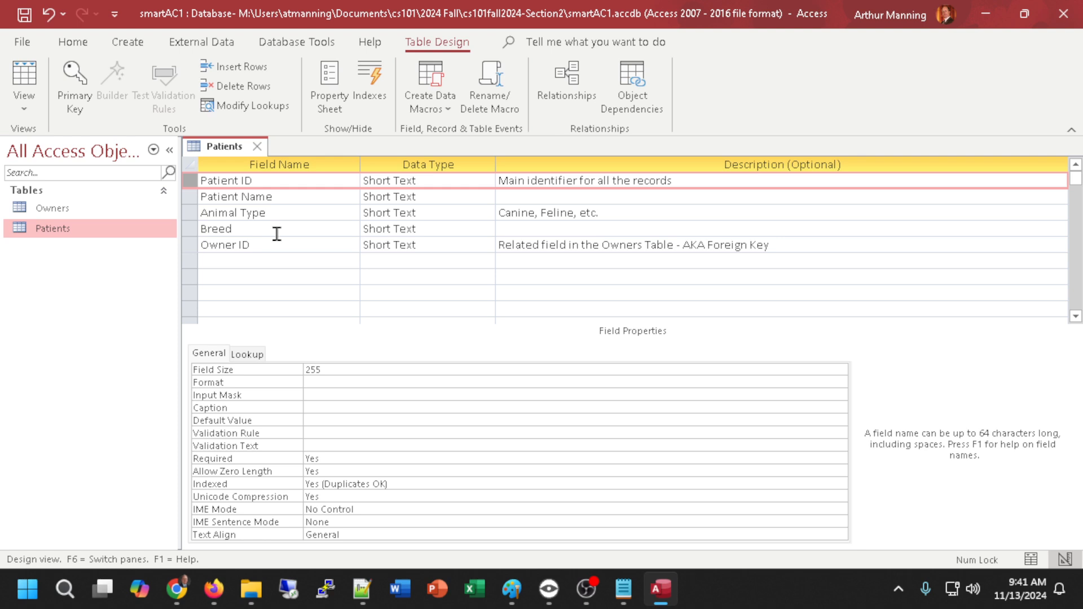
# Insert a Short Text field named ID above Patient ID and make it the primary key
pyautogui.rightClick(190, 180)
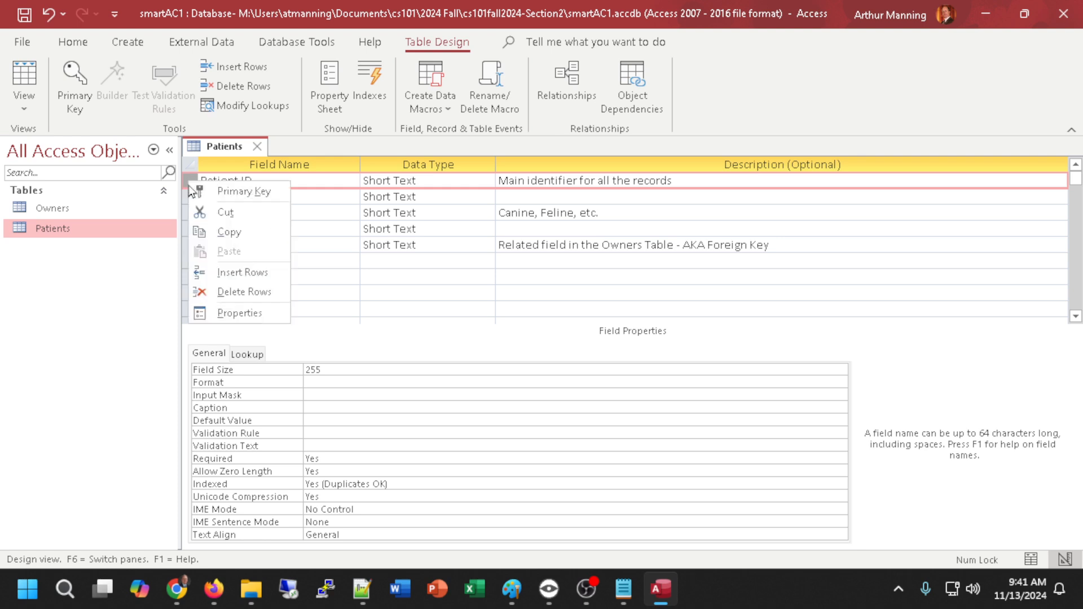
pyautogui.click(251, 273)
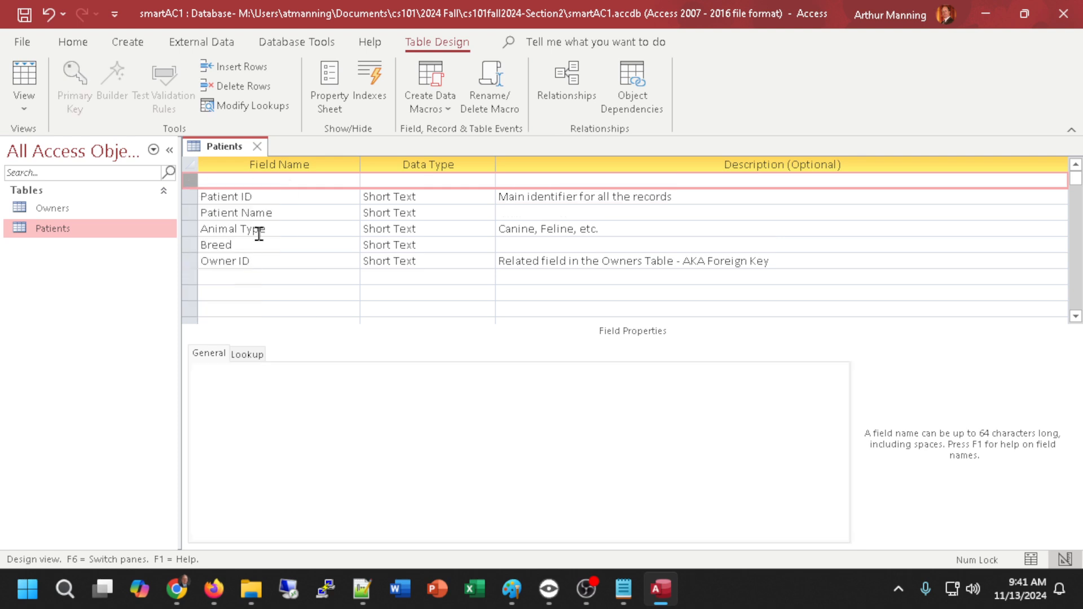
pyautogui.click(254, 182)
pyautogui.write('ID')
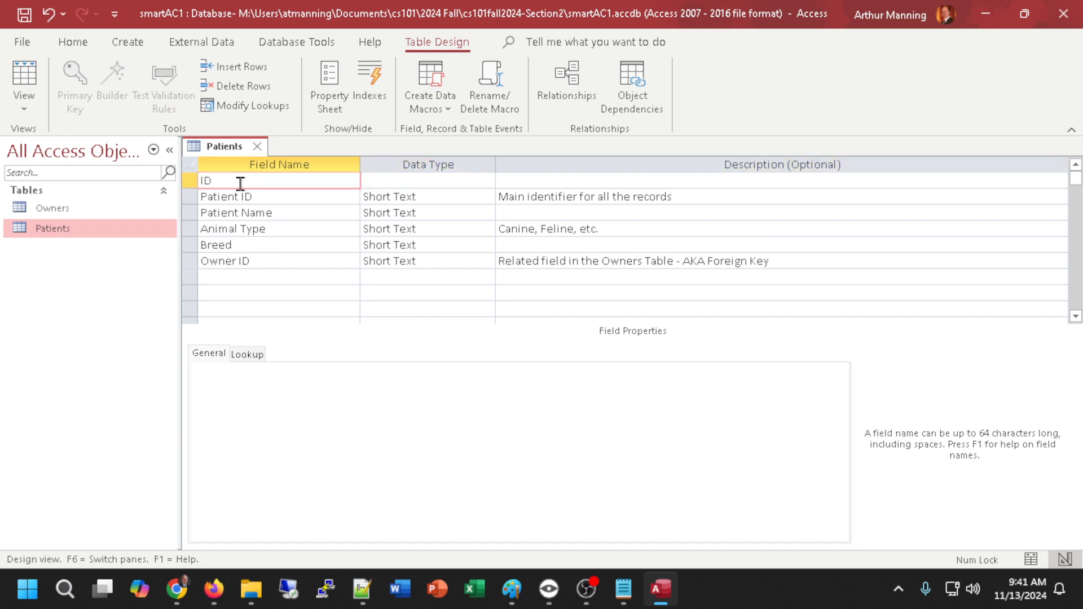
pyautogui.click(187, 181)
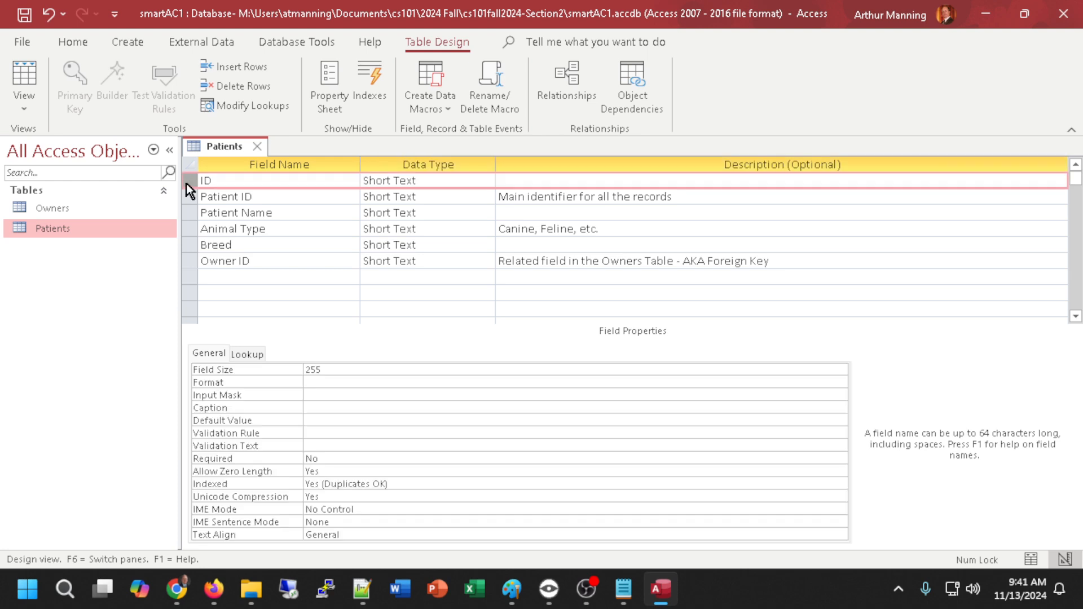
pyautogui.click(71, 84)
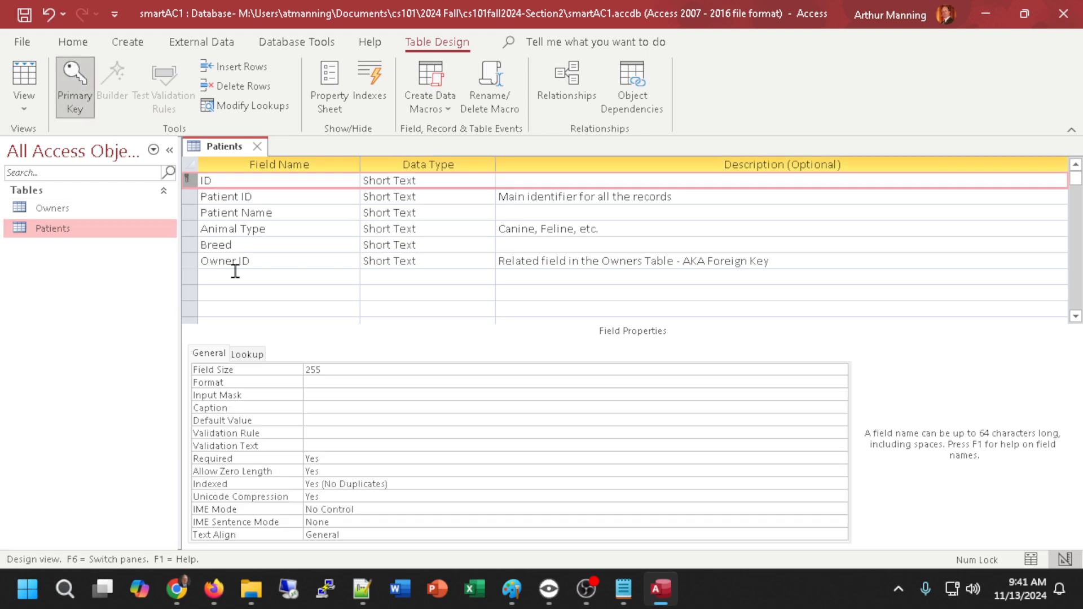
# Remove the primary key from the ID field and delete that field together with its indexes
pyautogui.click(66, 82)
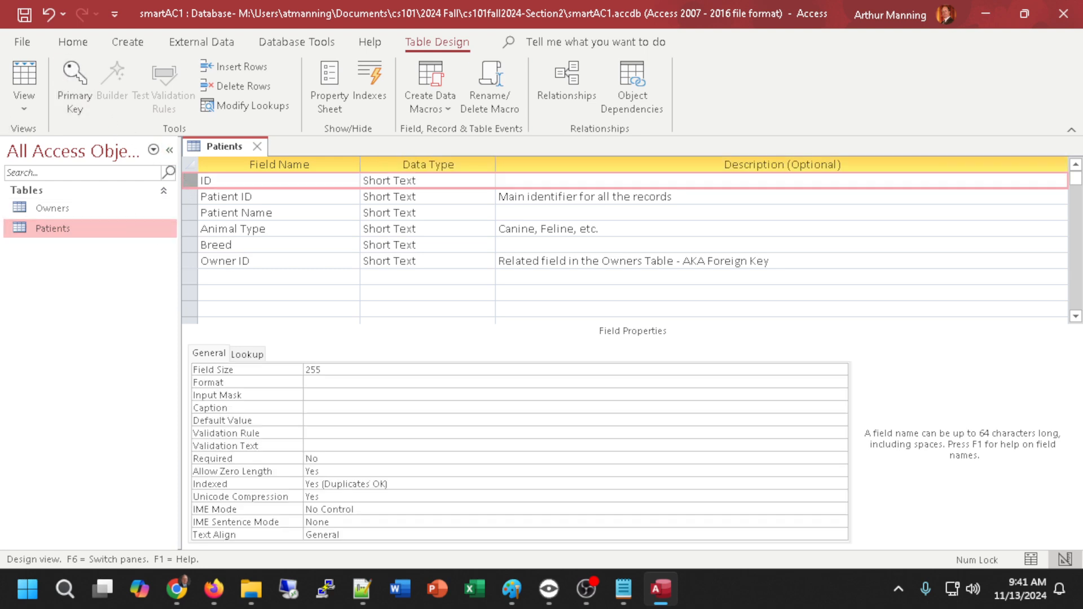
pyautogui.rightClick(187, 176)
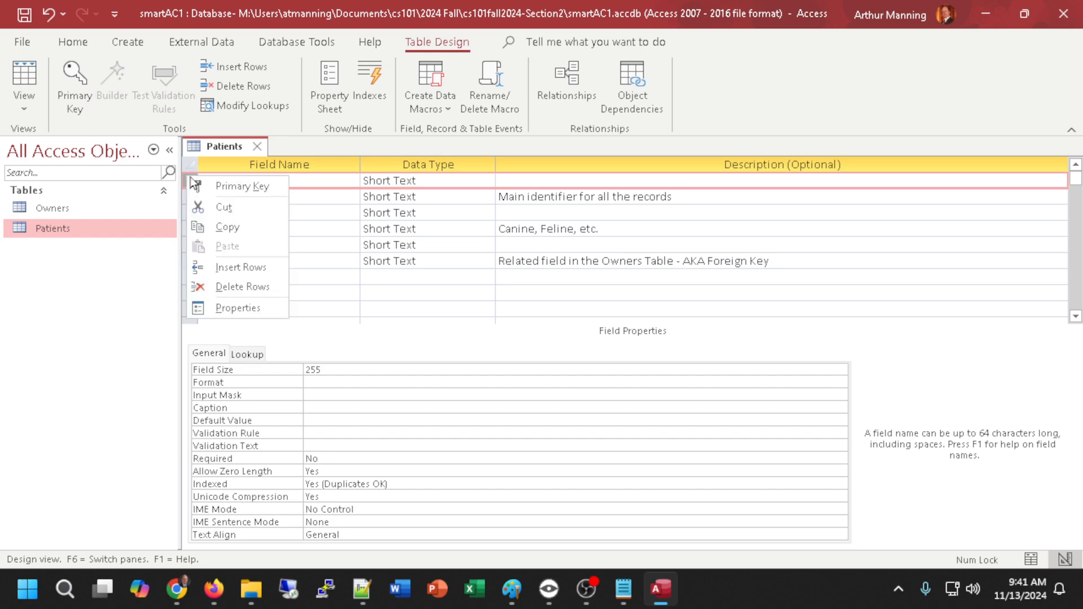
pyautogui.click(229, 289)
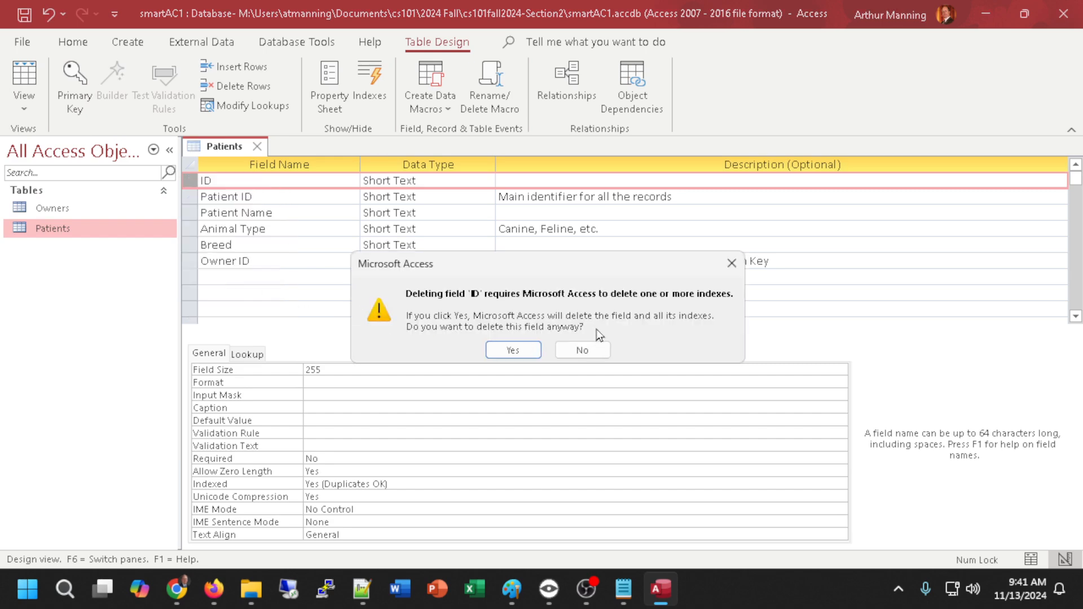
pyautogui.click(519, 350)
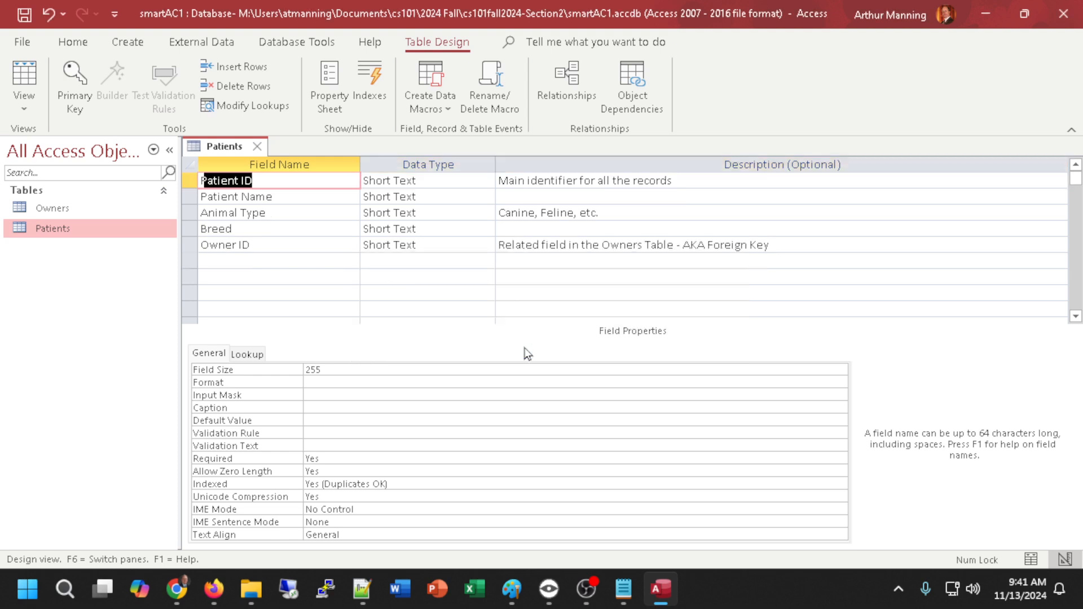
# Make Patient ID the primary key and save the Patients table while switching to Datasheet view
pyautogui.click(77, 83)
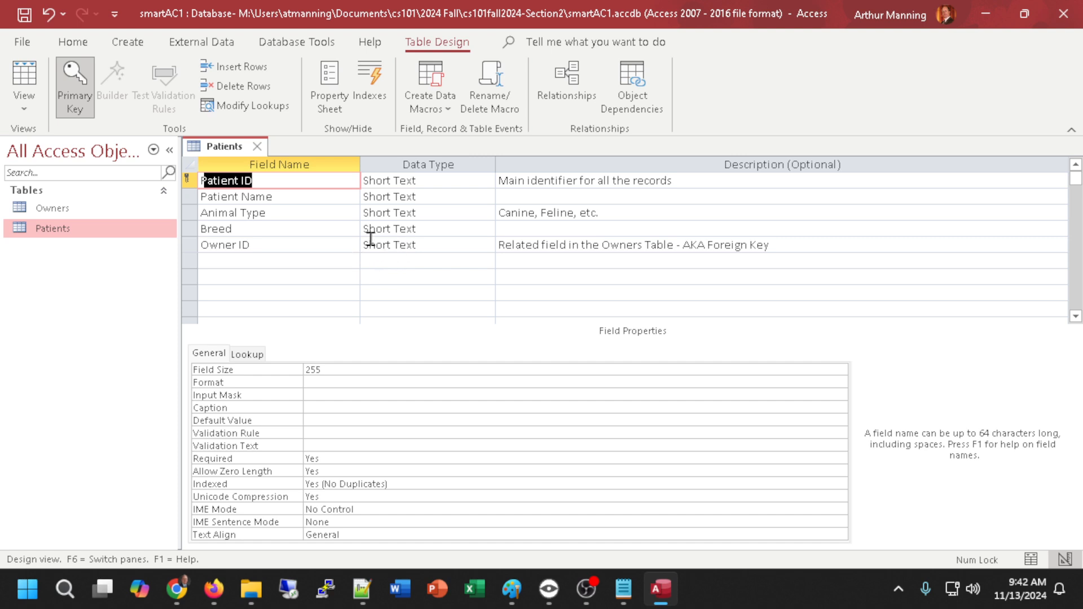
pyautogui.click(24, 79)
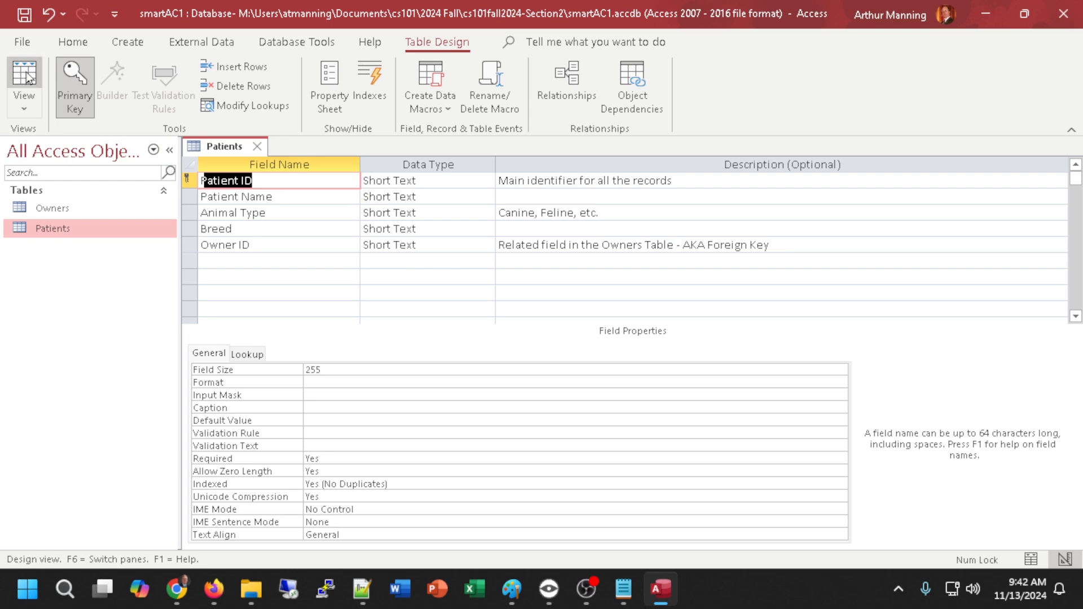
pyautogui.click(515, 343)
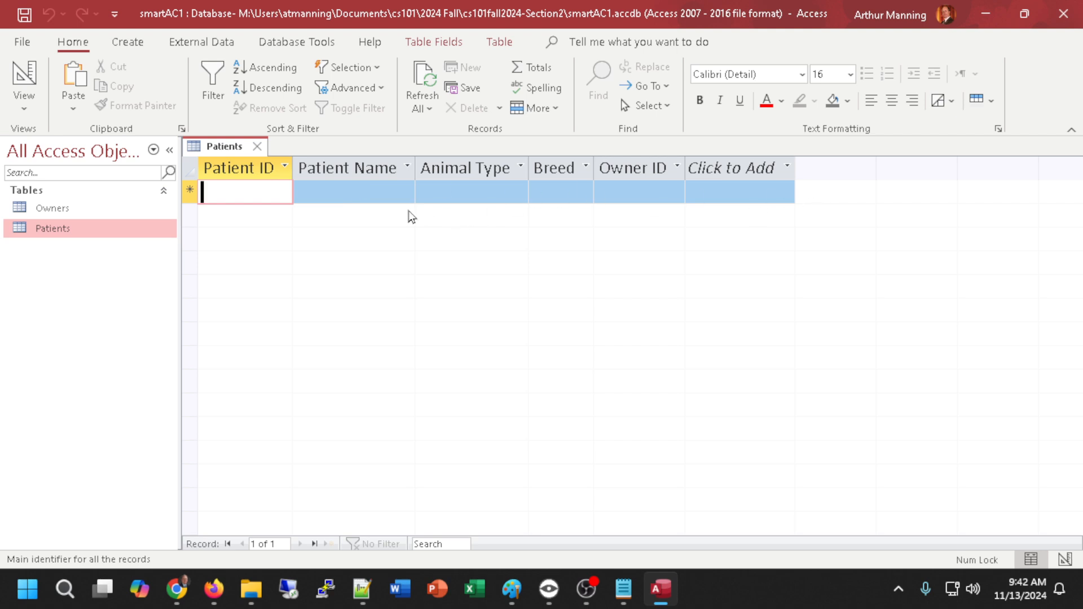
# Enter the first patient record: Patient ID C-1, name Paws, animal type Feline, breed Calico, Owner ID O-2
pyautogui.write('C')
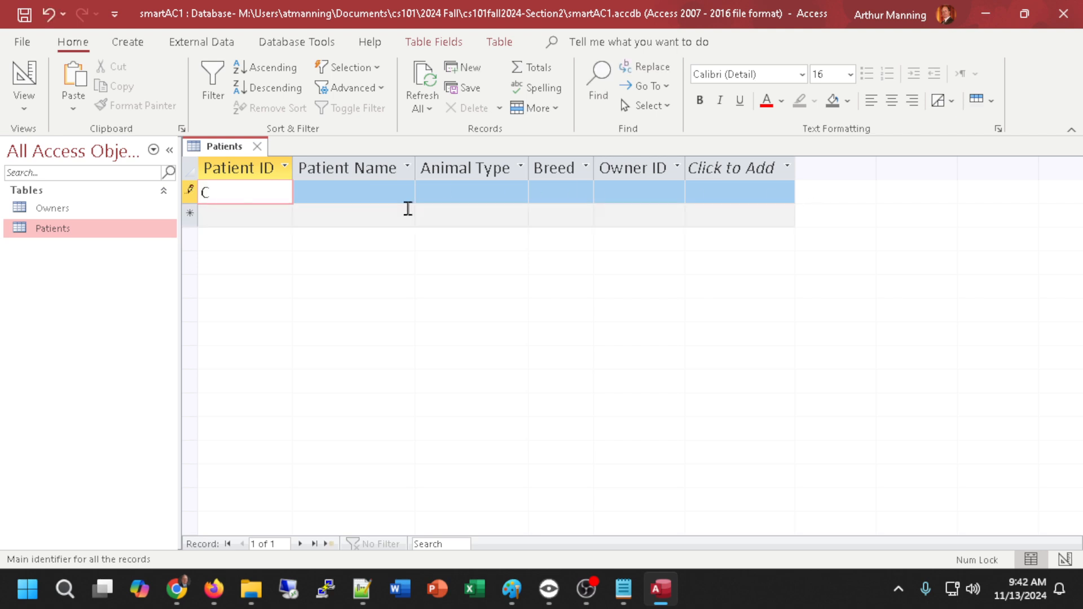
pyautogui.write('-1')
pyautogui.press('Tab')
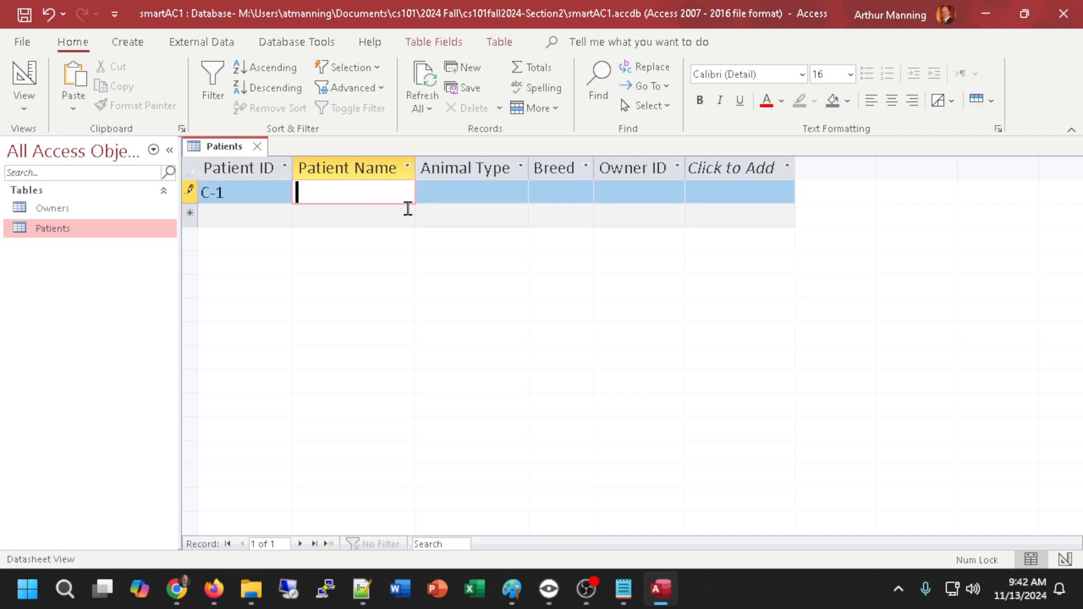
pyautogui.write('Paws')
pyautogui.press('Tab')
pyautogui.write('Feline')
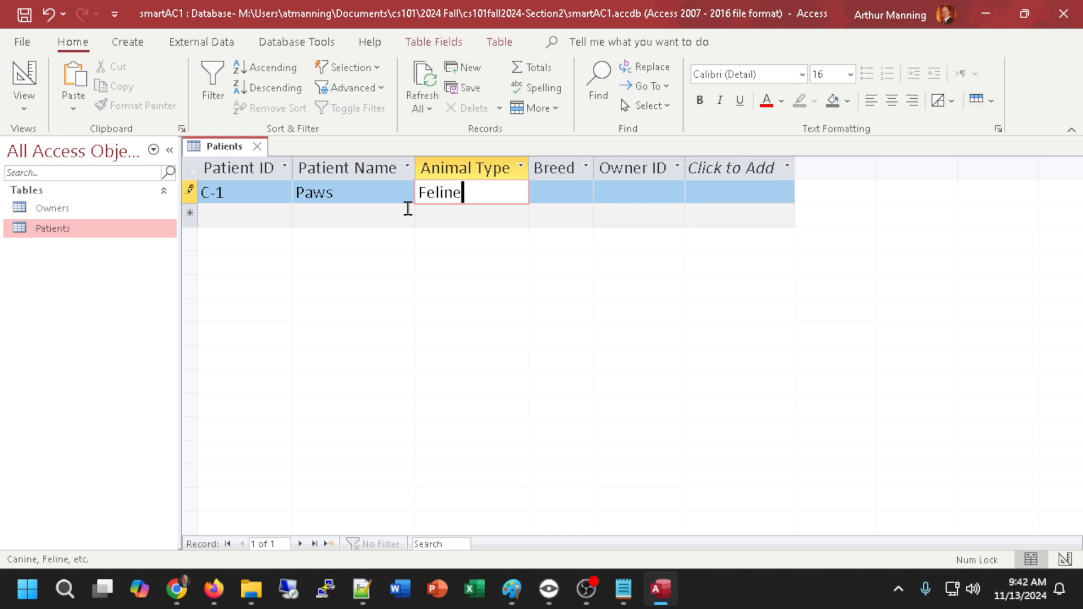
pyautogui.press('Tab')
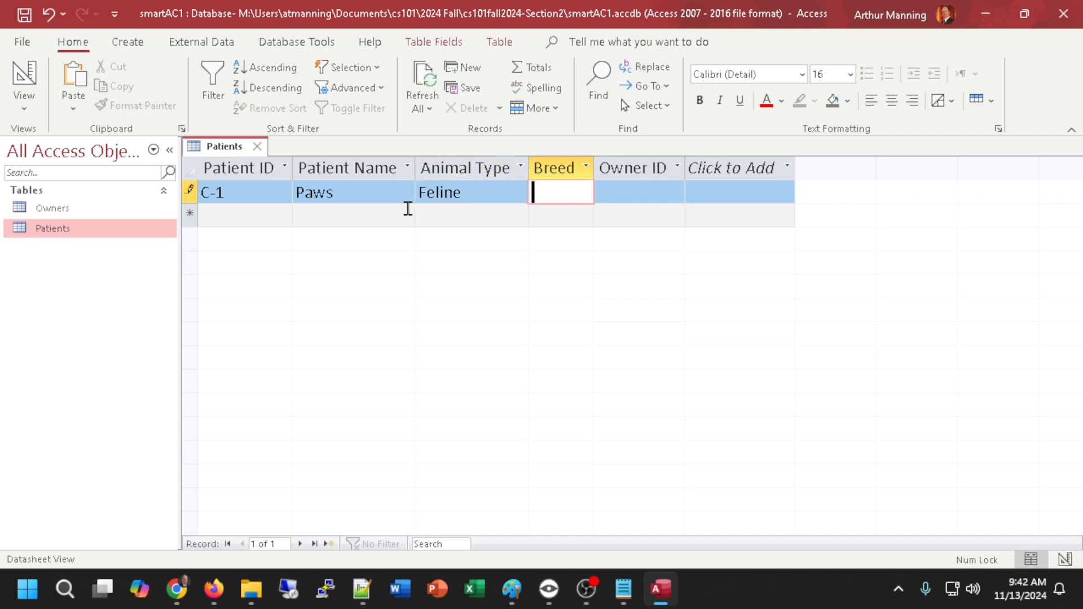
pyautogui.write('Calico')
pyautogui.press('Tab')
pyautogui.write('O-')
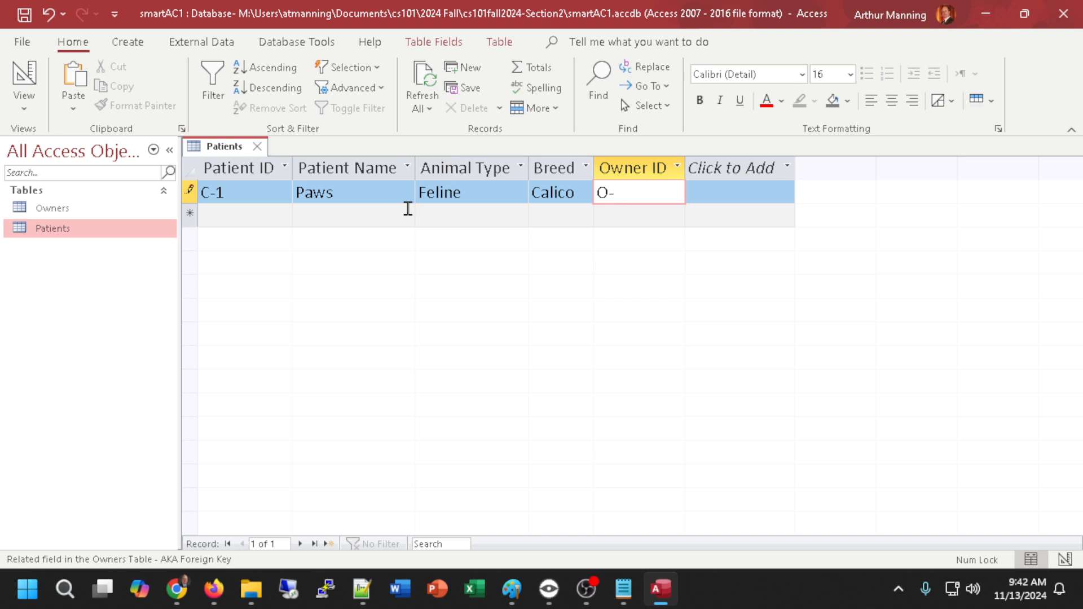
pyautogui.write('2')
pyautogui.moveTo(613, 194); pyautogui.dragTo(598, 193)
pyautogui.click(625, 185)
# Add patient C-2, Ranger, Canine, Labrador, Owner ID O-1, and fit all datasheet columns to their contents
pyautogui.click(234, 214)
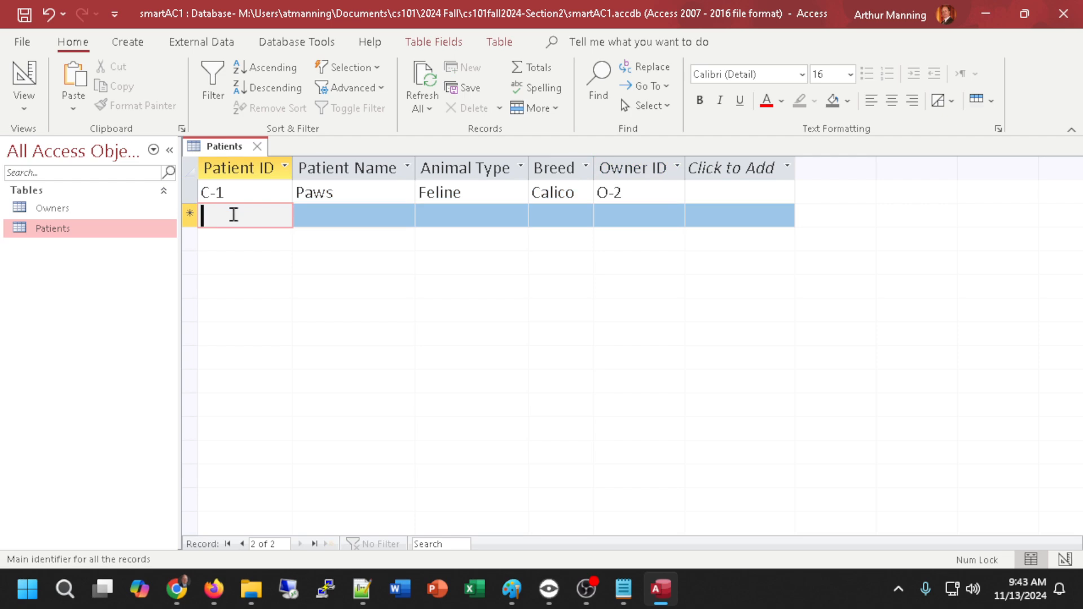
pyautogui.write('C-2')
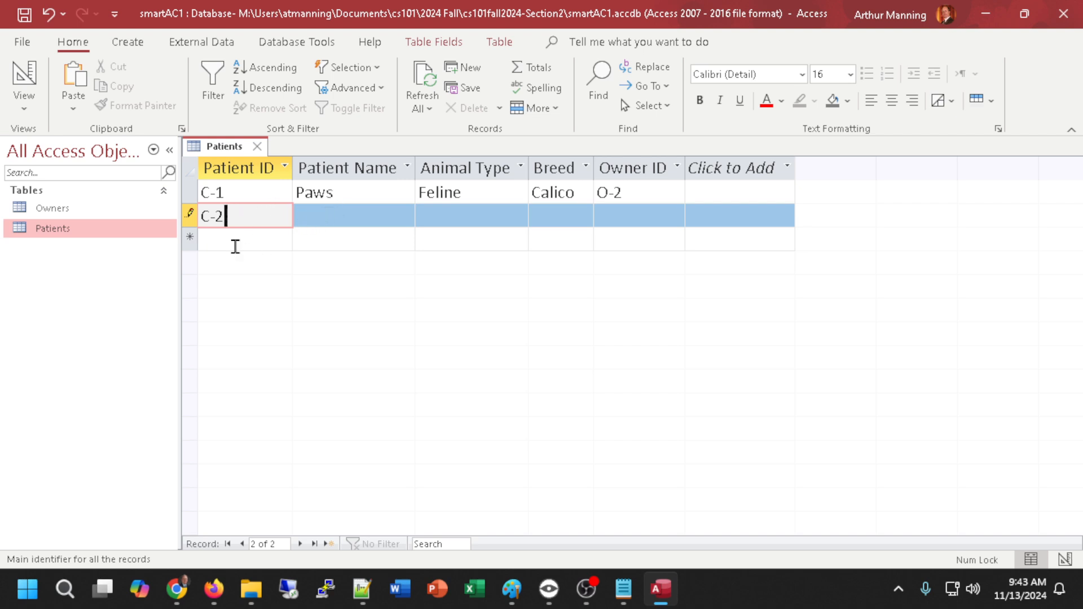
pyautogui.click(330, 213)
pyautogui.write('Ranger')
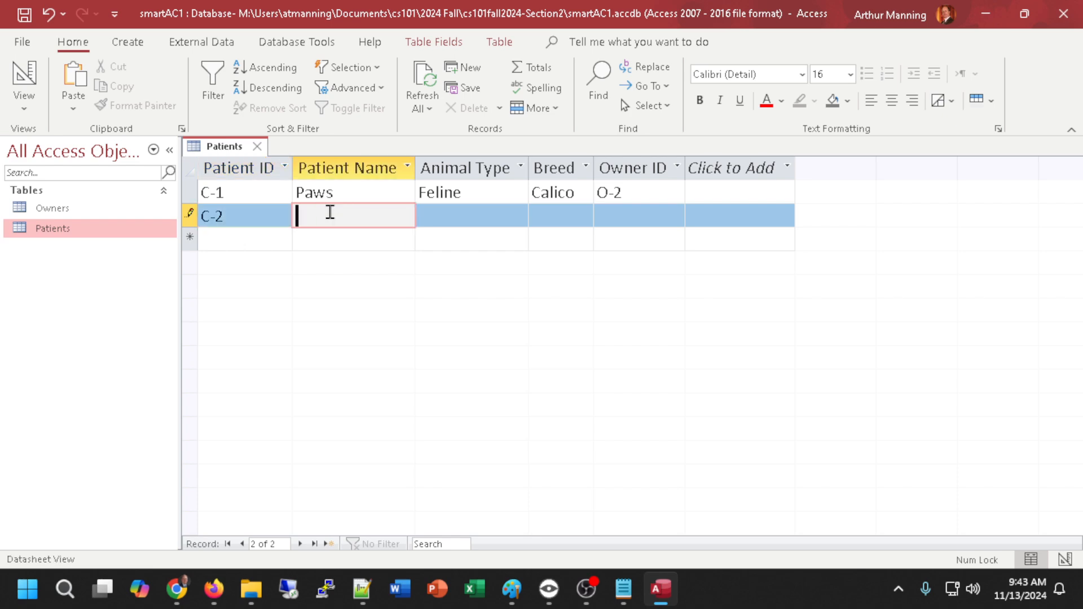
pyautogui.press('Tab')
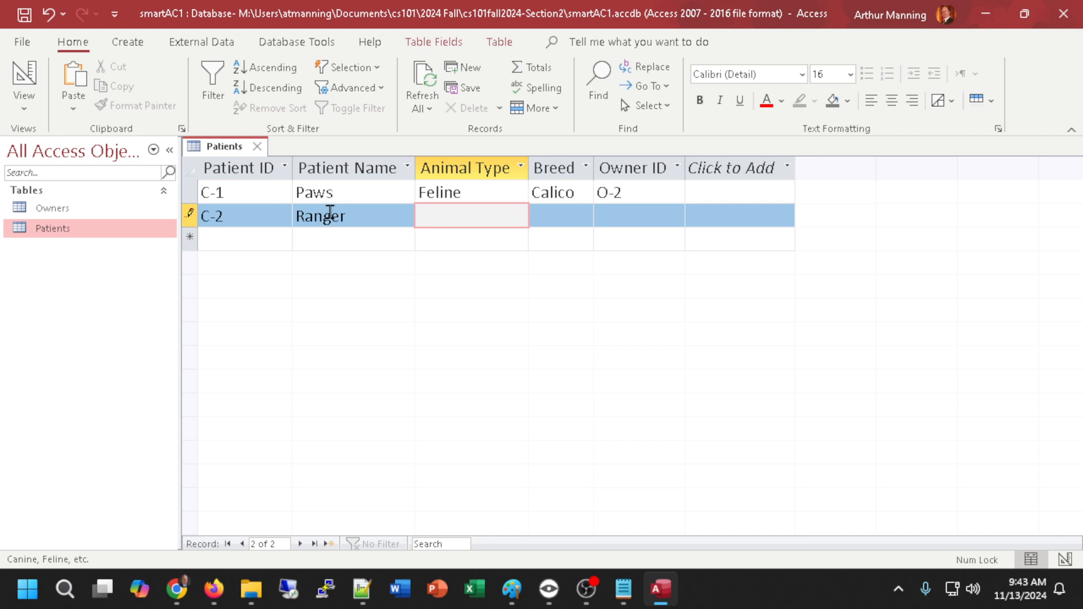
pyautogui.write('Canine')
pyautogui.press('Tab')
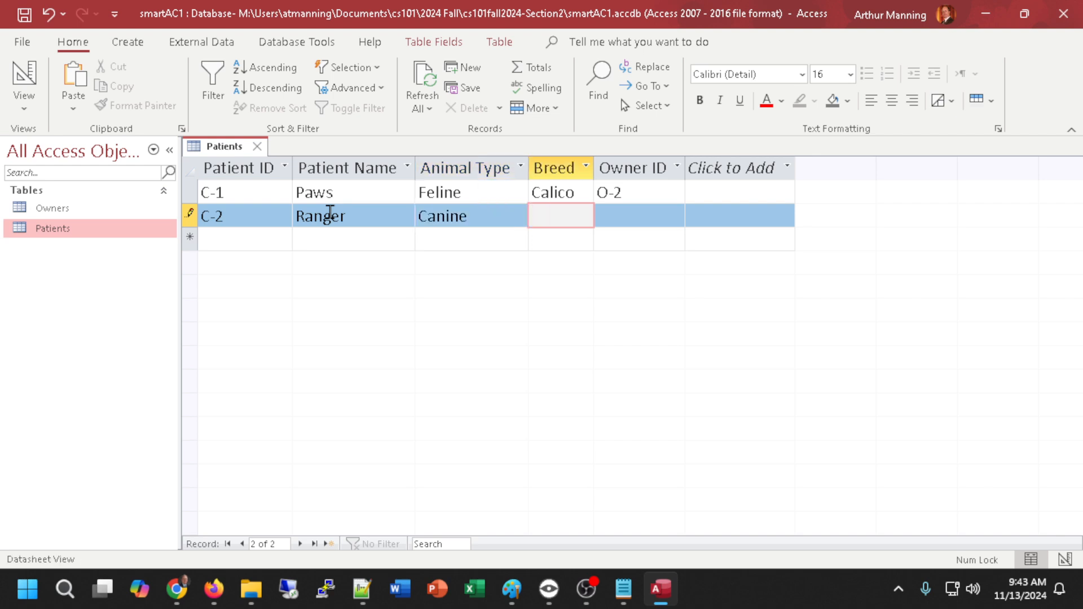
pyautogui.write('Labrador')
pyautogui.press('Tab')
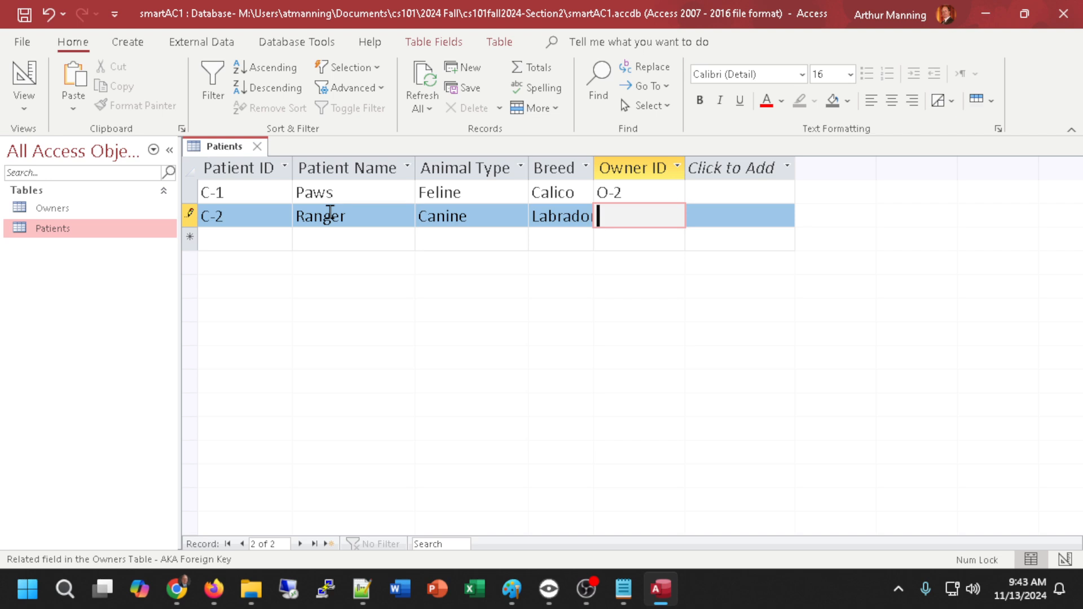
pyautogui.write('O-1')
pyautogui.click(190, 168)
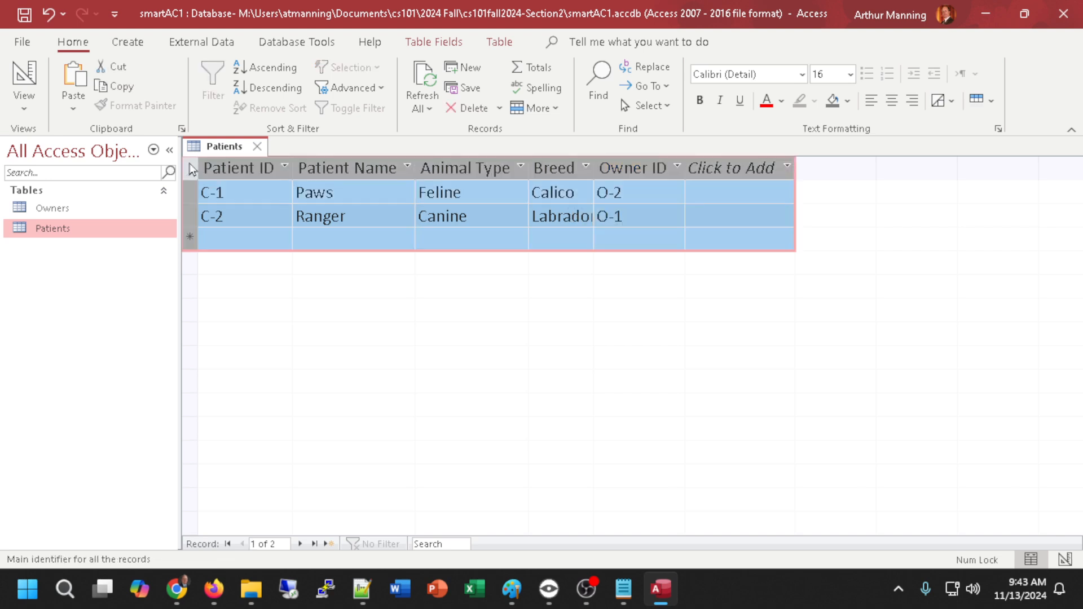
pyautogui.doubleClick(296, 168)
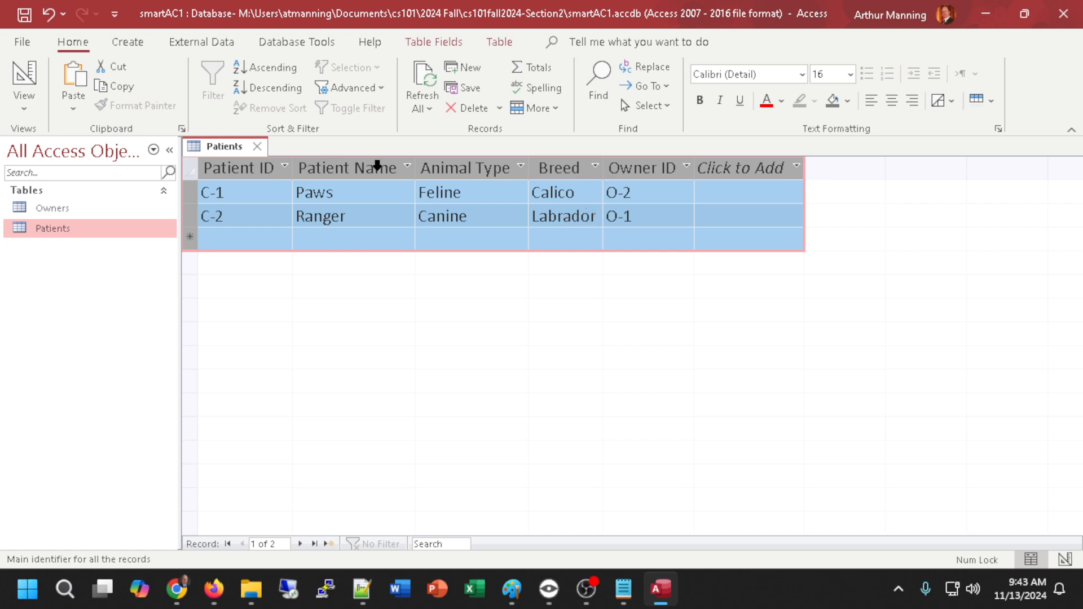
# Add a third patient record: Patient ID F-1, name Fluffy, animal type Feline, breed Tabby, Owner ID O-1
pyautogui.click(257, 245)
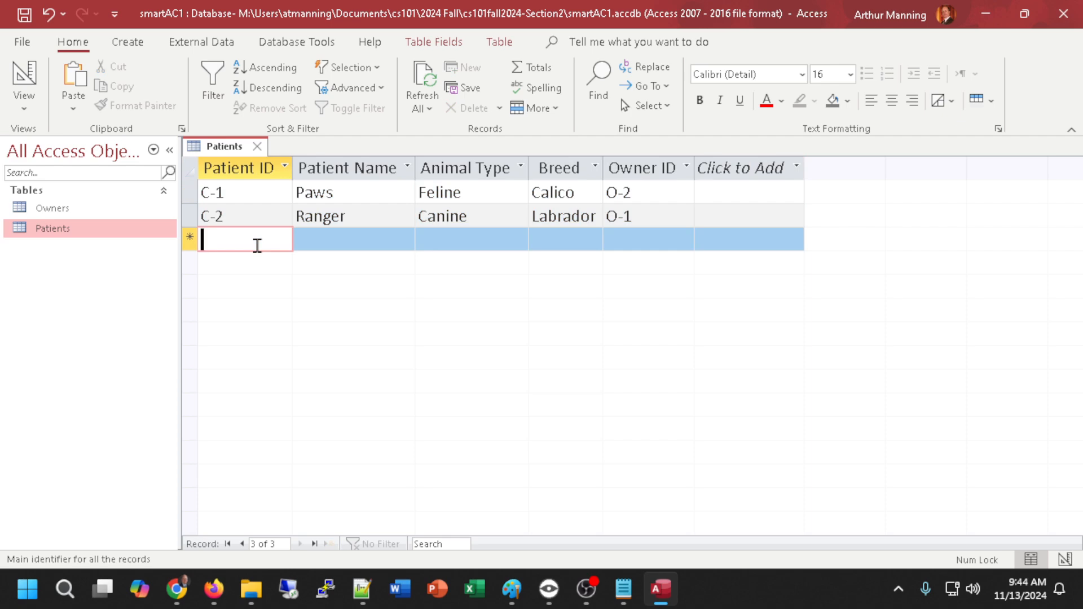
pyautogui.write('F-1')
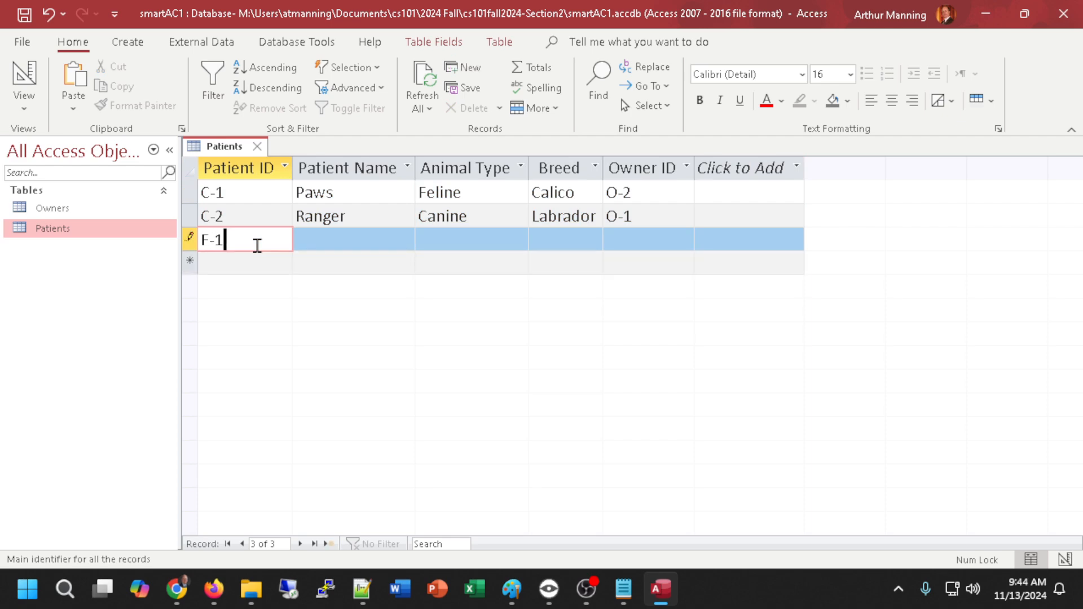
pyautogui.press('Tab')
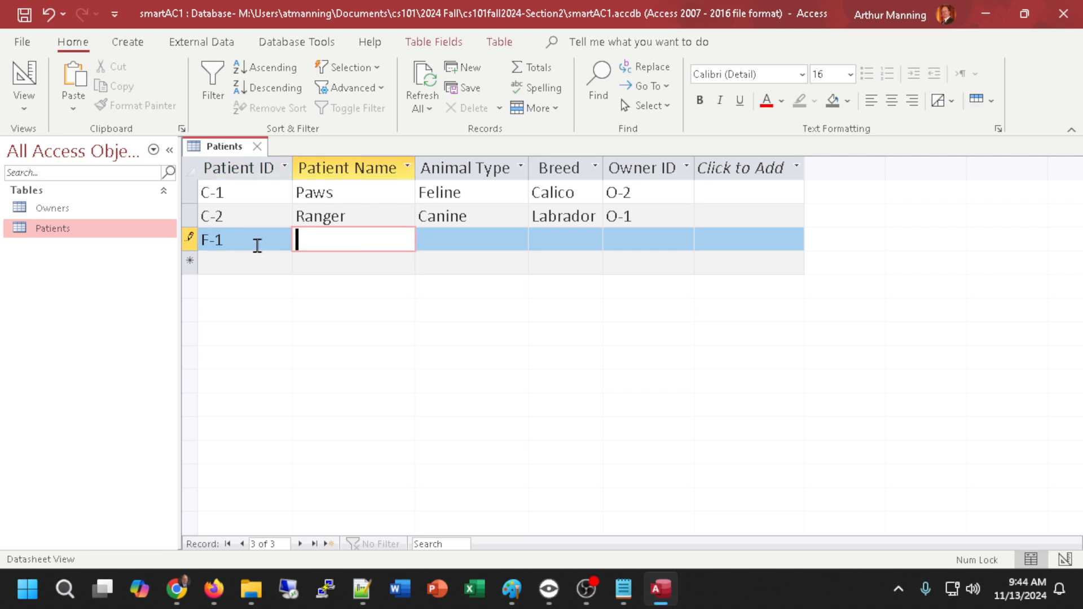
pyautogui.write('Fluffy')
pyautogui.press('Tab')
pyautogui.write('Feline')
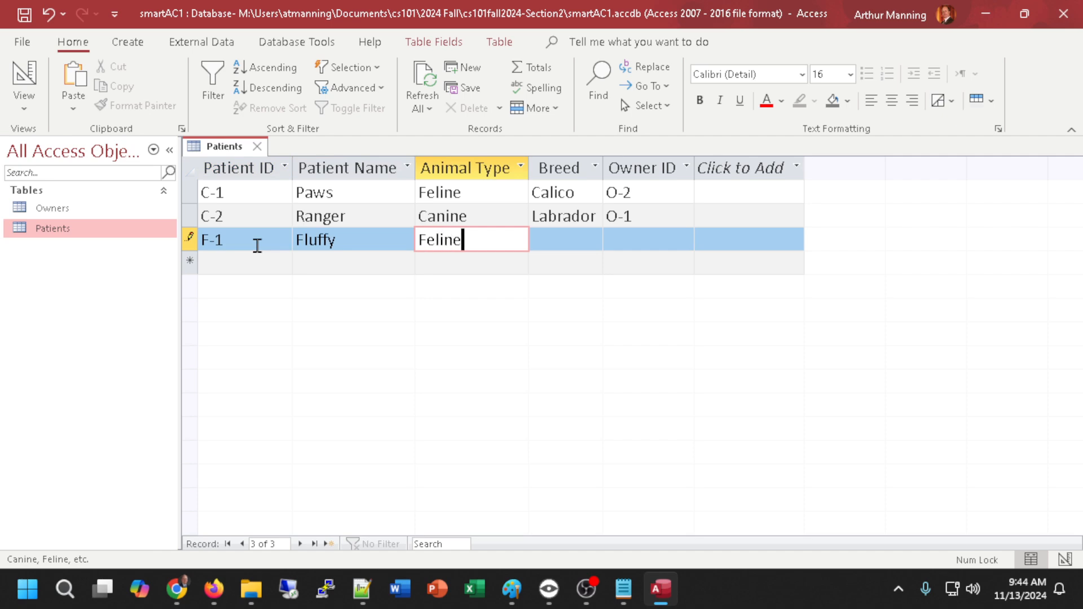
pyautogui.press('Tab')
pyautogui.write('T')
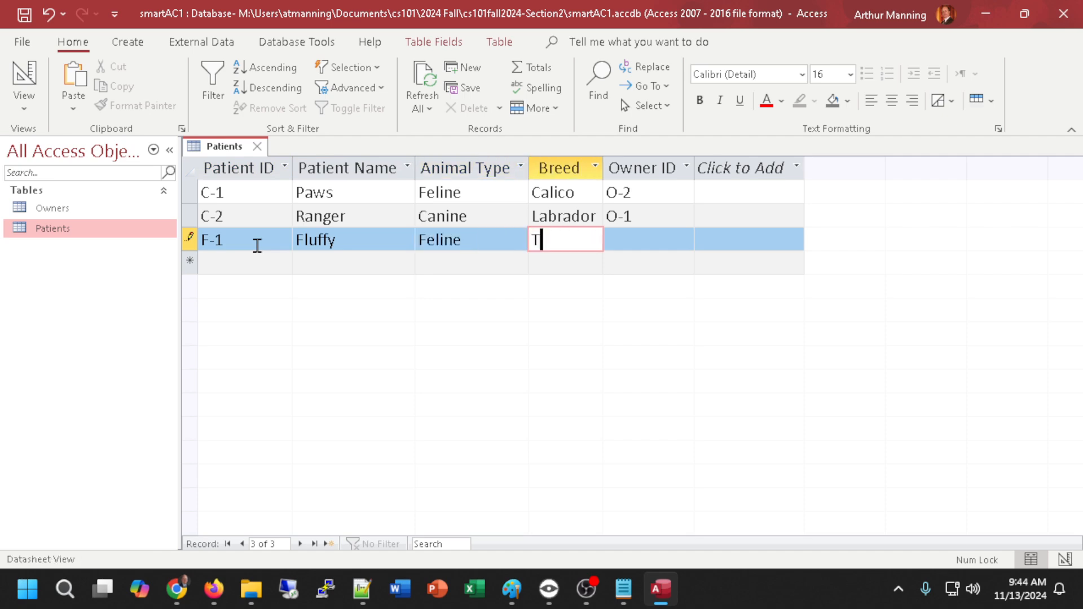
pyautogui.write('abby')
pyautogui.press('Tab')
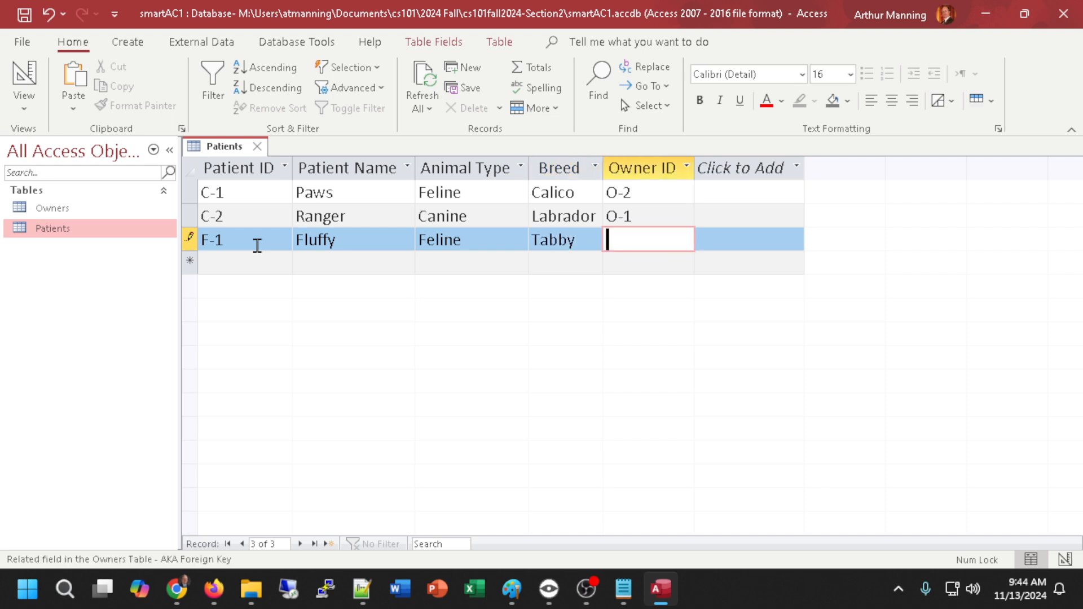
pyautogui.write('O-1')
pyautogui.press('Tab')
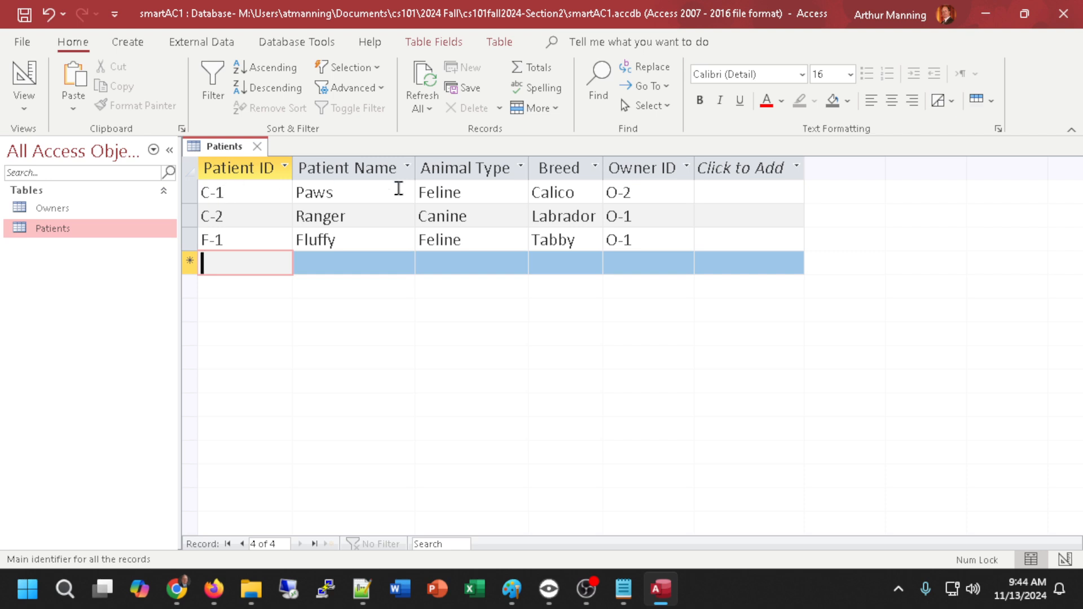
# Check the Owner ID of the Paws record against the O_ID values in the Owners table, then close Owners
pyautogui.doubleClick(622, 192)
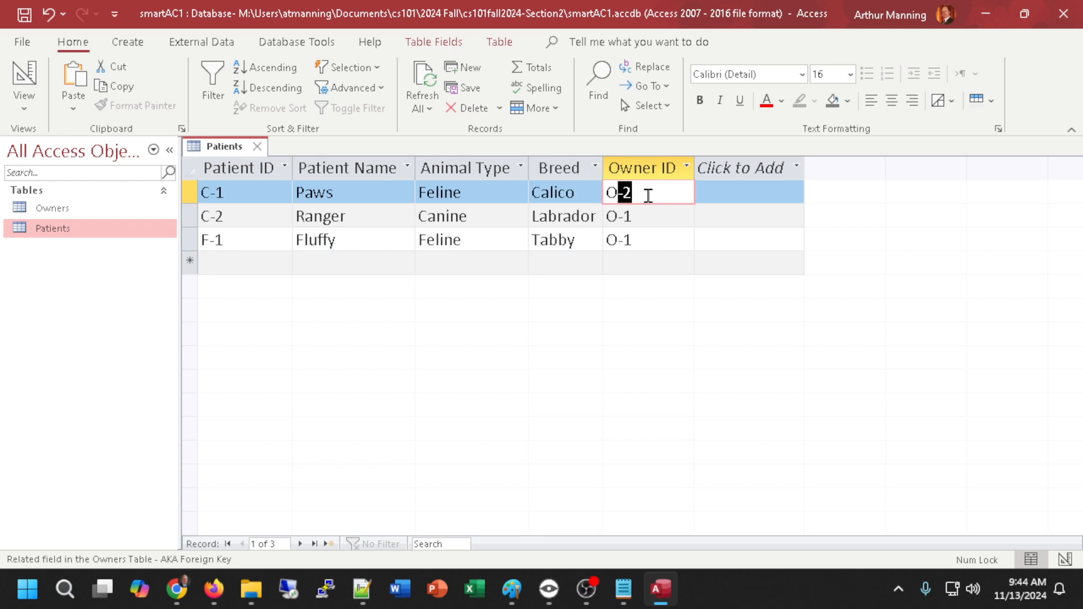
pyautogui.doubleClick(60, 212)
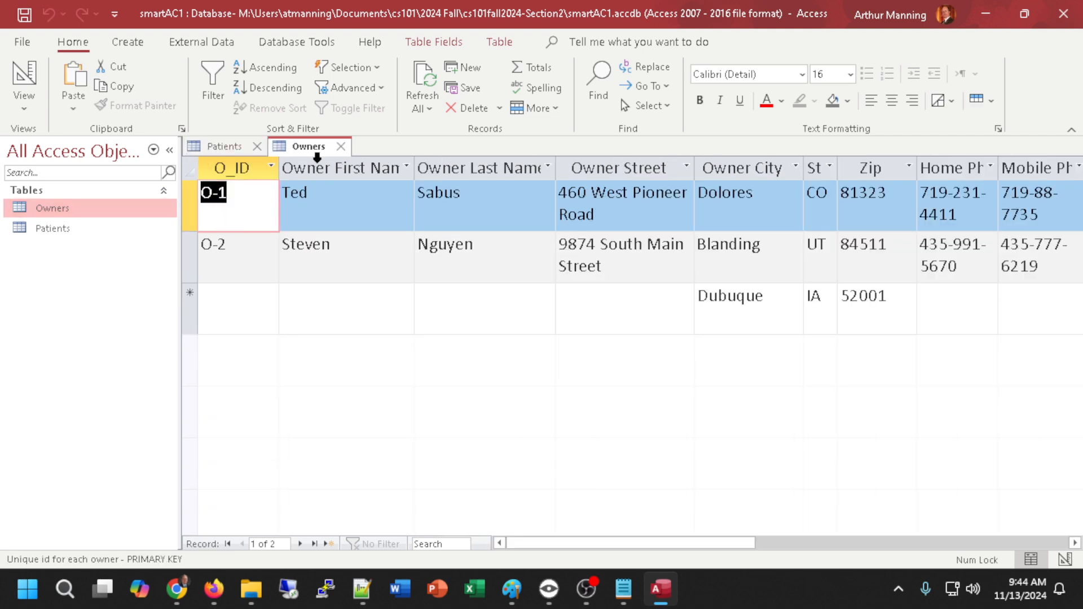
pyautogui.click(340, 146)
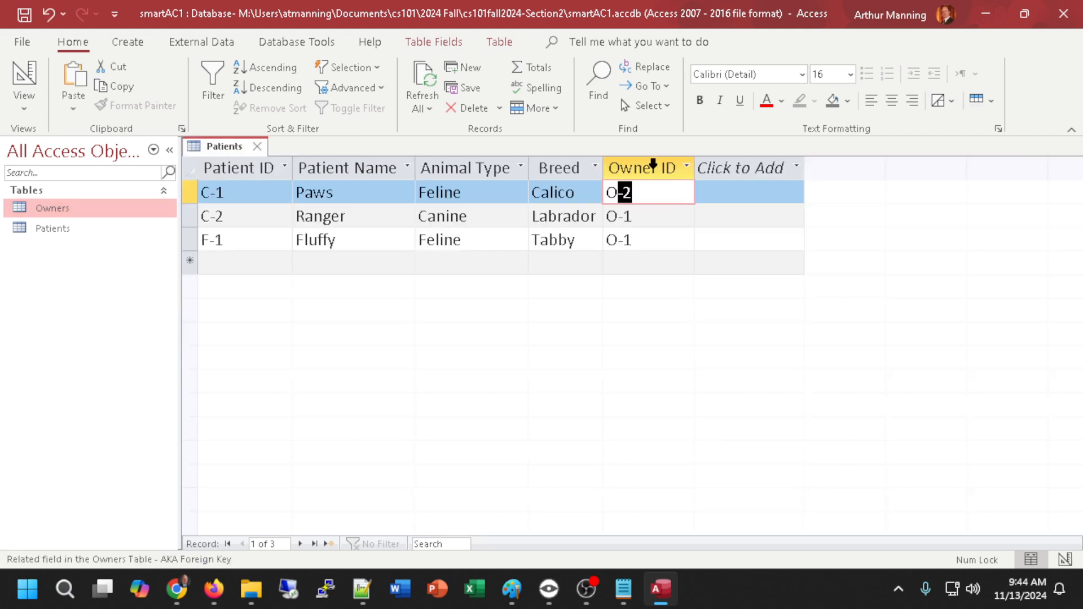
# Try O-3 as the Owner ID of the Paws record
pyautogui.click(652, 191)
pyautogui.press('BackSpace')
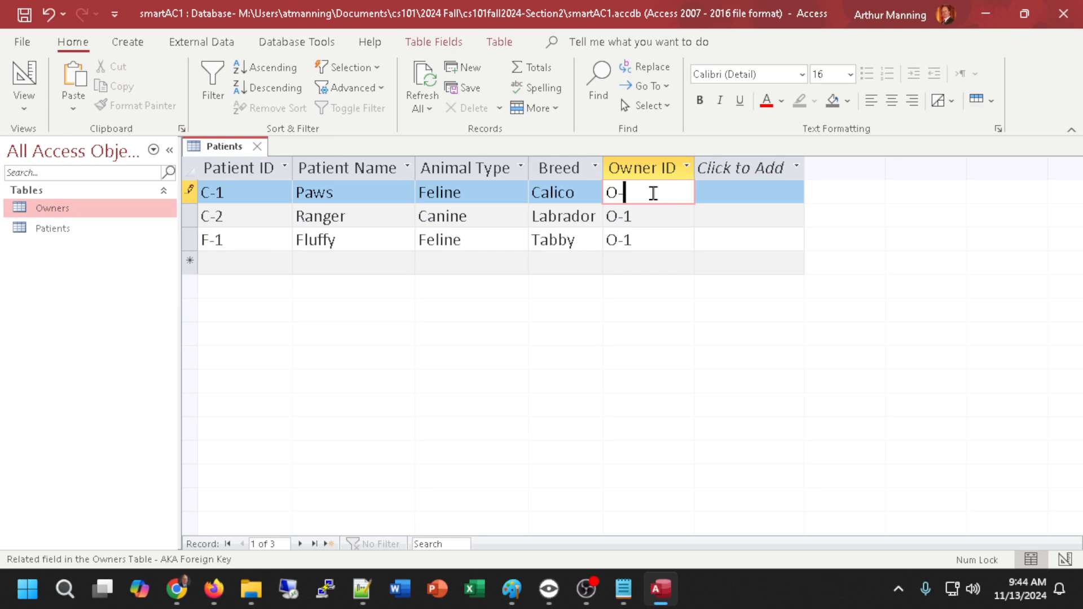
pyautogui.write('3')
pyautogui.press('Tab')
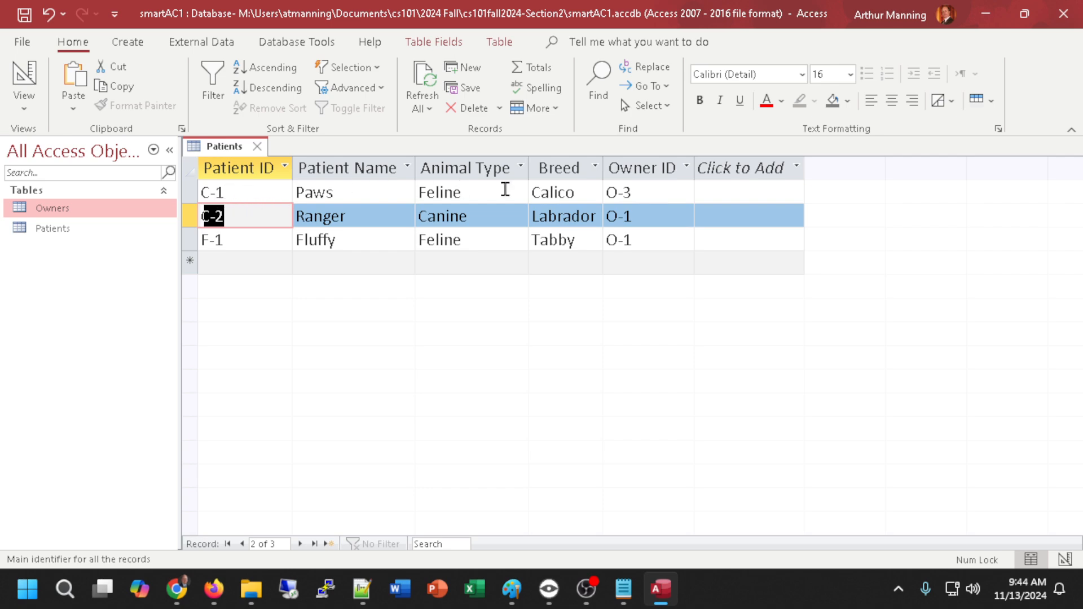
# Set the Owner ID of the Paws record back to O-2 and discard the stray edit in Ranger's Patient ID
pyautogui.click(649, 191)
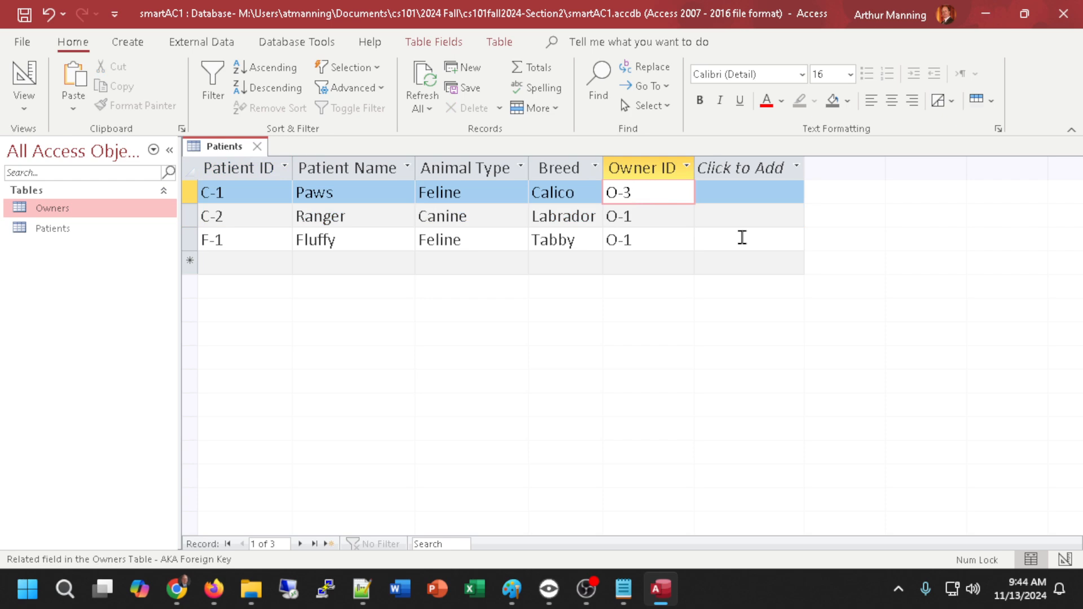
pyautogui.write('2')
pyautogui.press('Return')
pyautogui.write('\\')
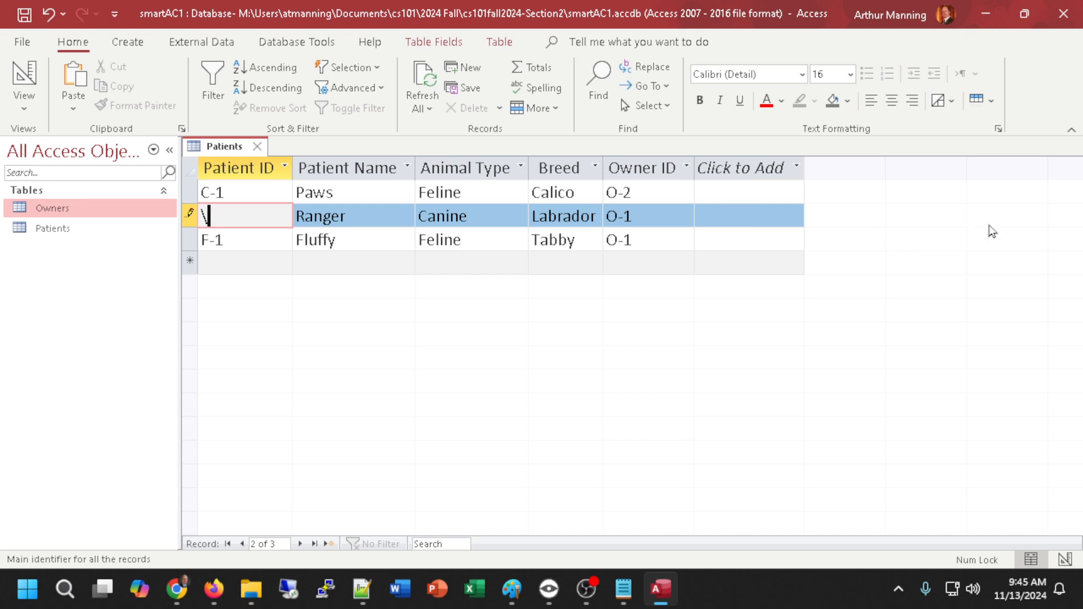
pyautogui.press('Escape')
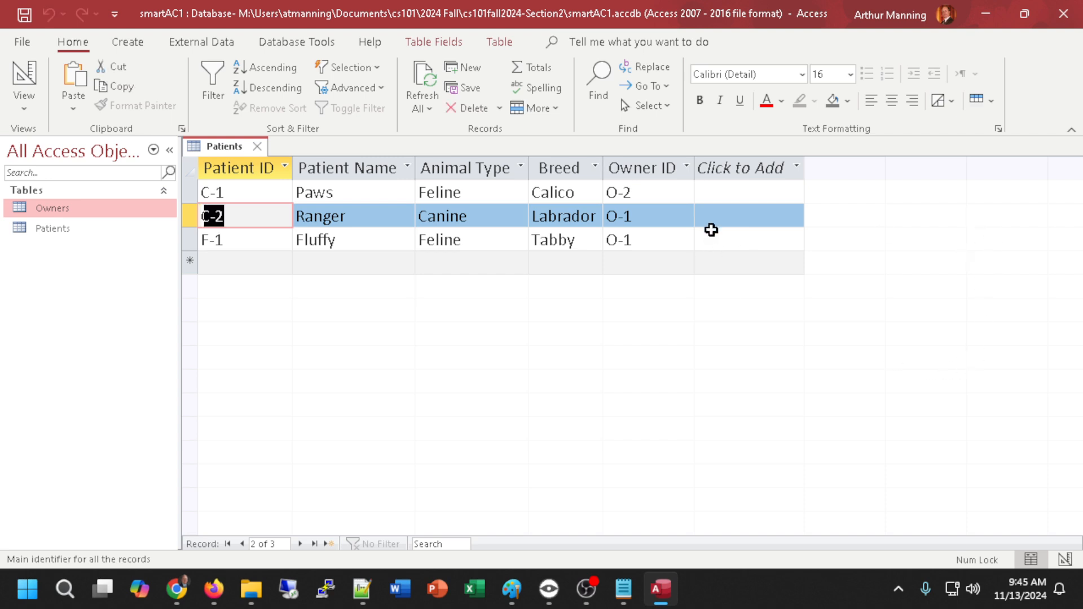
# Review the Owner ID values of the three patient records, and view the Patients table in Design view
pyautogui.click(651, 195)
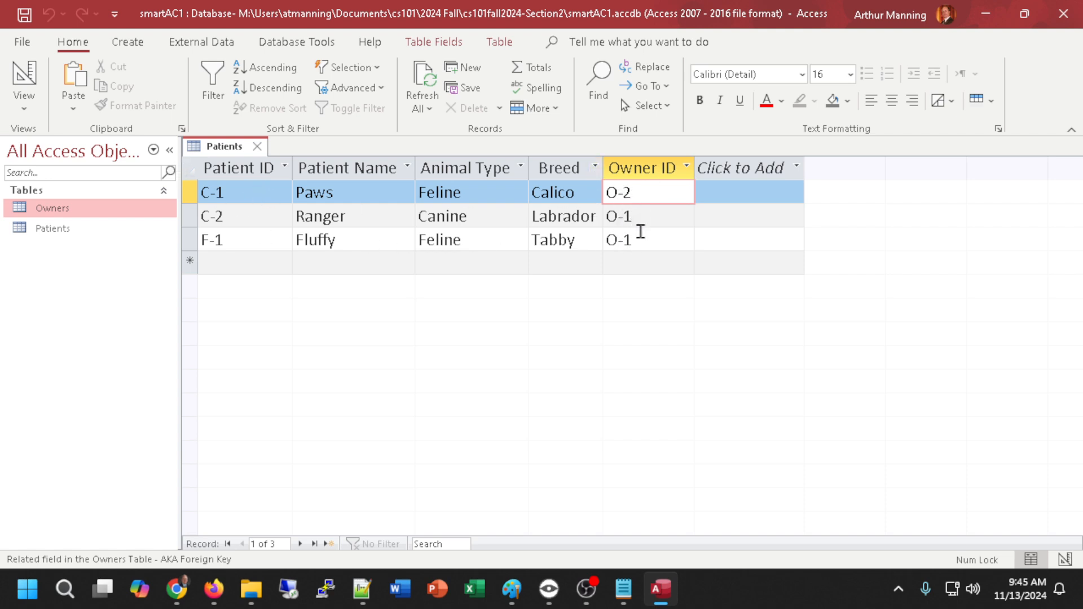
pyautogui.click(636, 191)
pyautogui.click(639, 202)
pyautogui.click(662, 227)
pyautogui.click(658, 240)
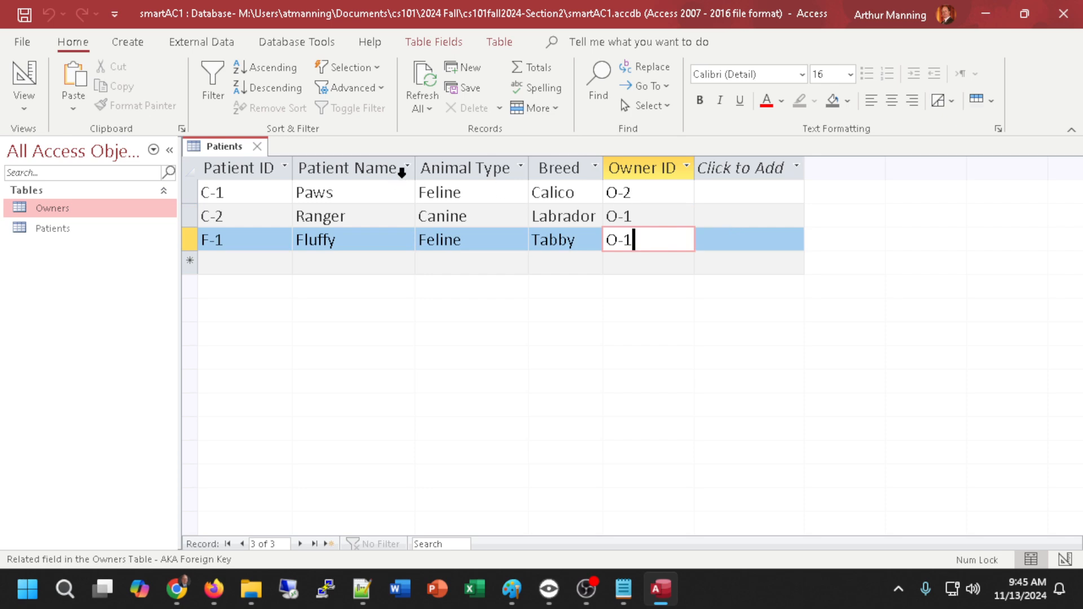
pyautogui.click(24, 76)
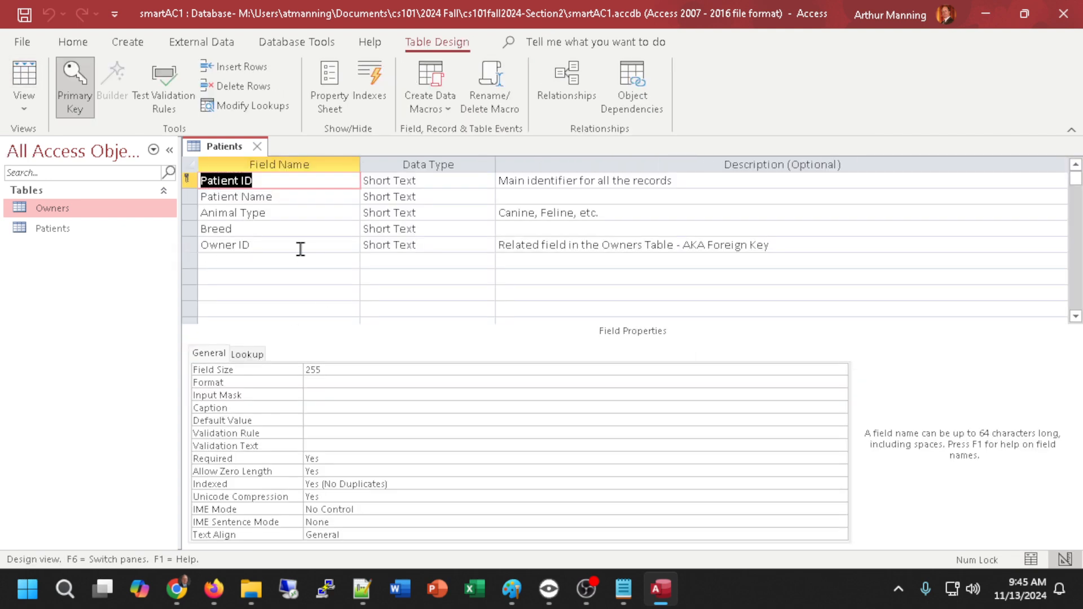
# Create a new blank table in Datasheet view and compare it with the open Patients table design
pyautogui.click(127, 42)
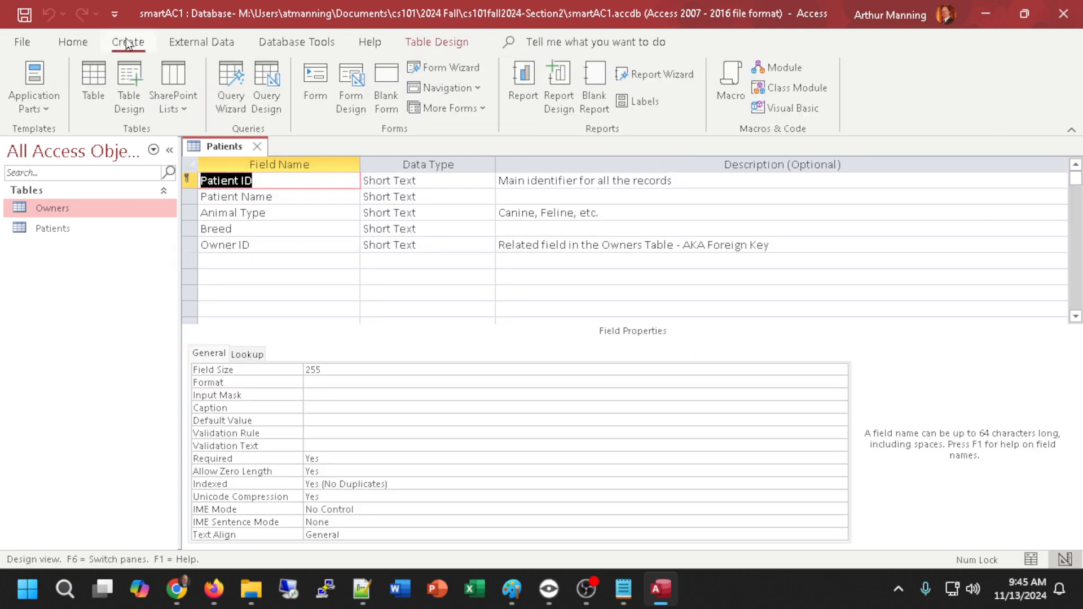
pyautogui.click(92, 73)
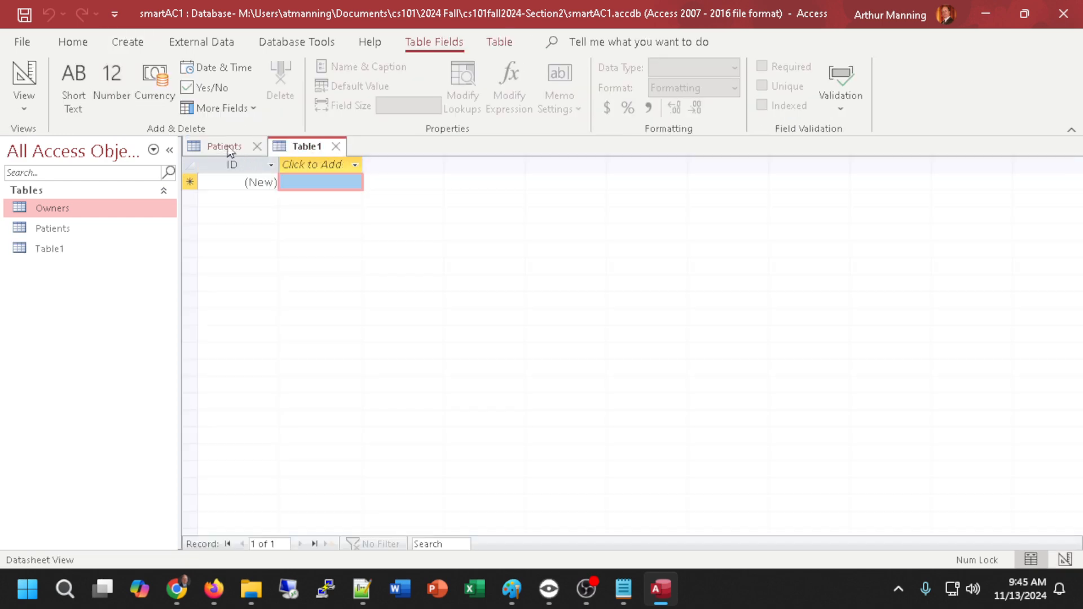
pyautogui.click(226, 147)
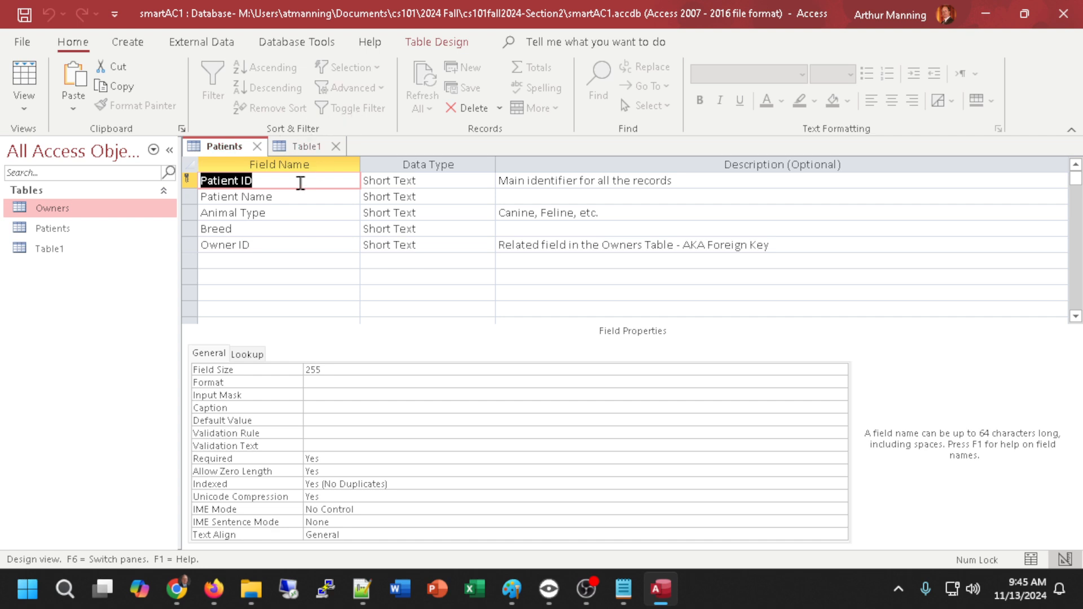
pyautogui.click(316, 148)
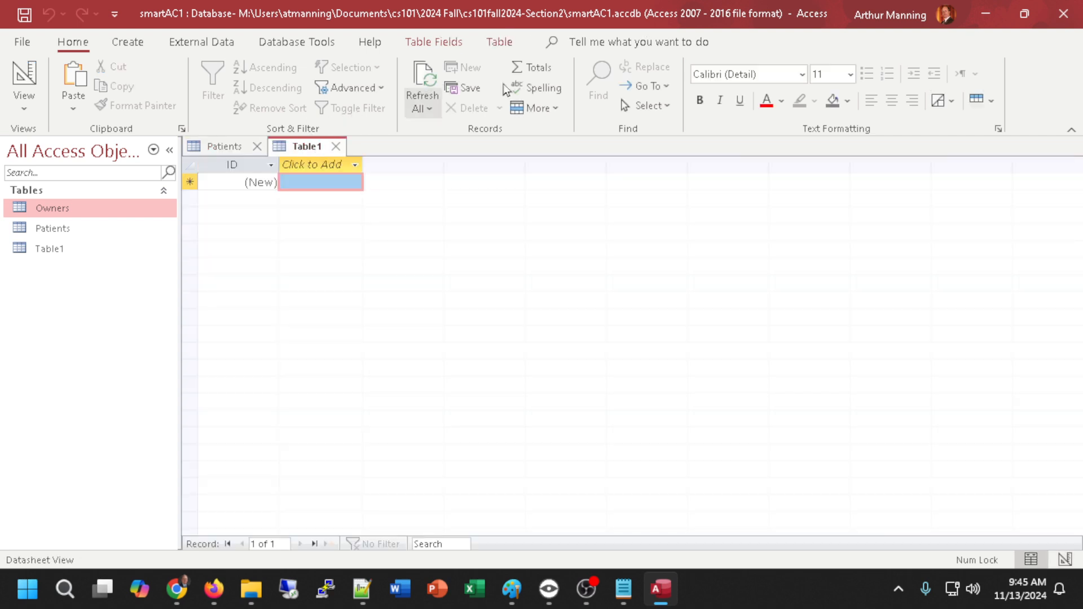
pyautogui.click(458, 47)
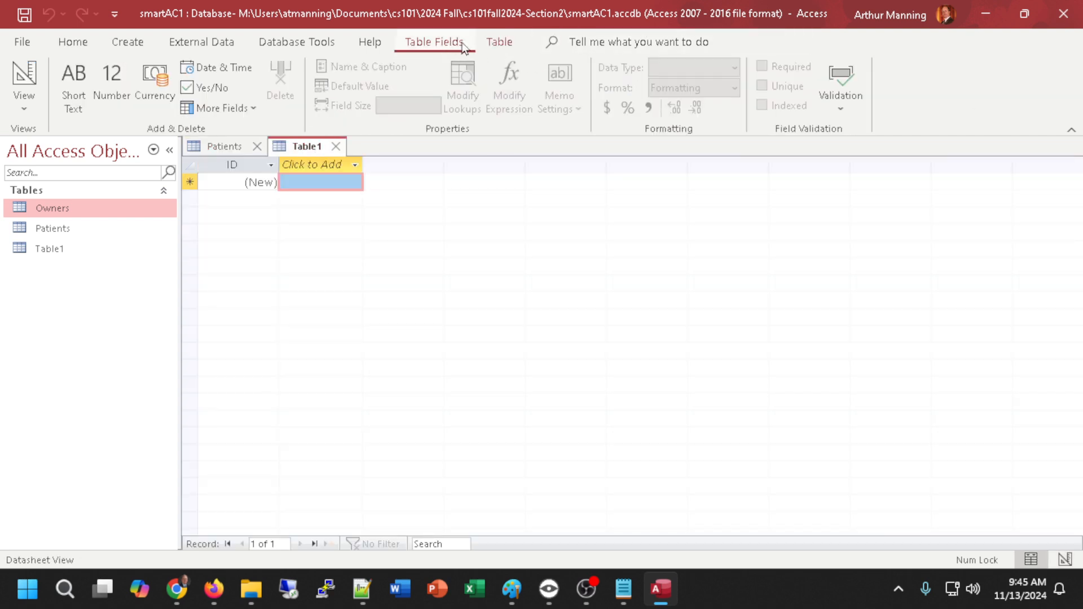
# Add a Short Text field named asdflkja to the new table and save it as Table1, switching to Design view
pyautogui.click(232, 166)
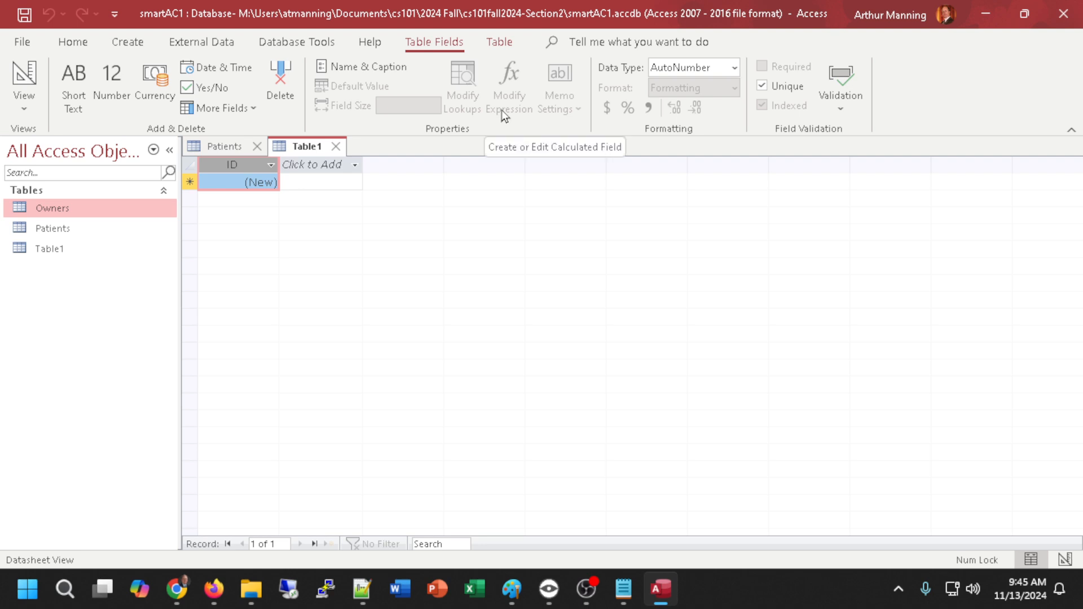
pyautogui.click(313, 164)
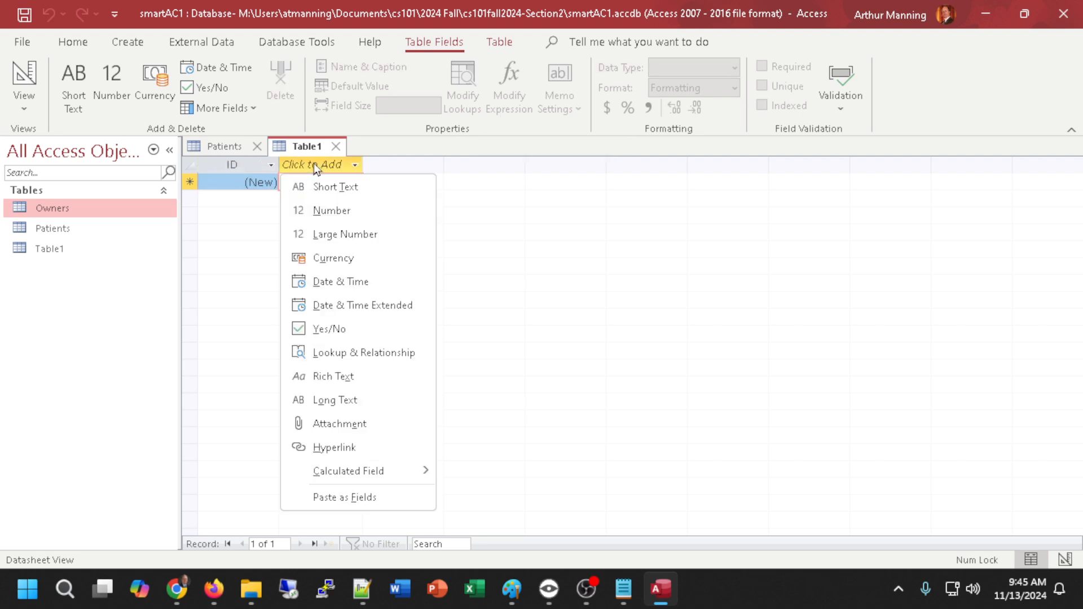
pyautogui.click(331, 195)
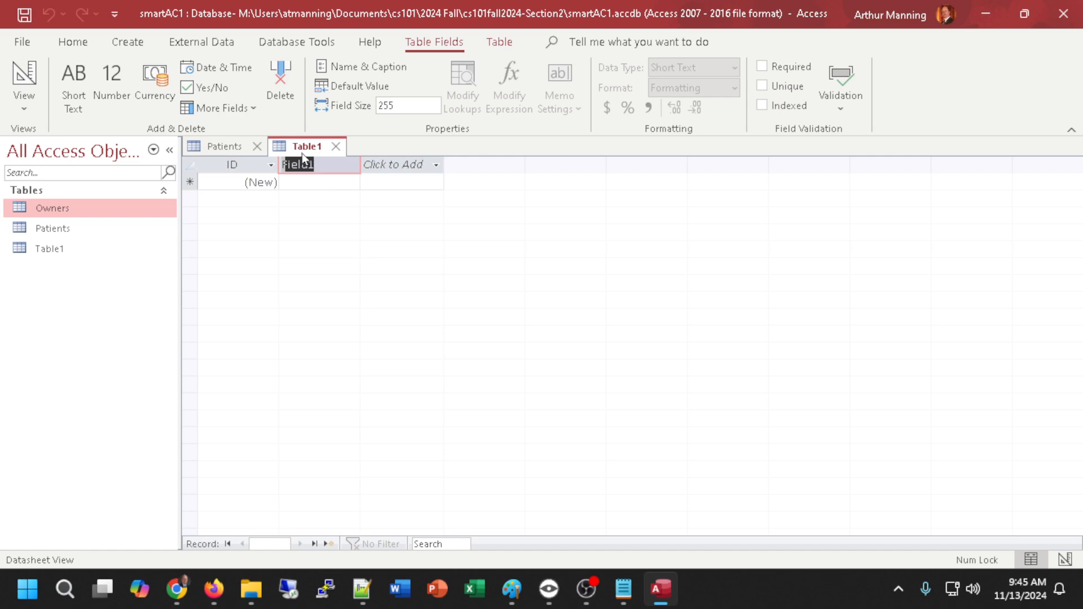
pyautogui.write('asdflkja')
pyautogui.press('Return')
pyautogui.press('Escape')
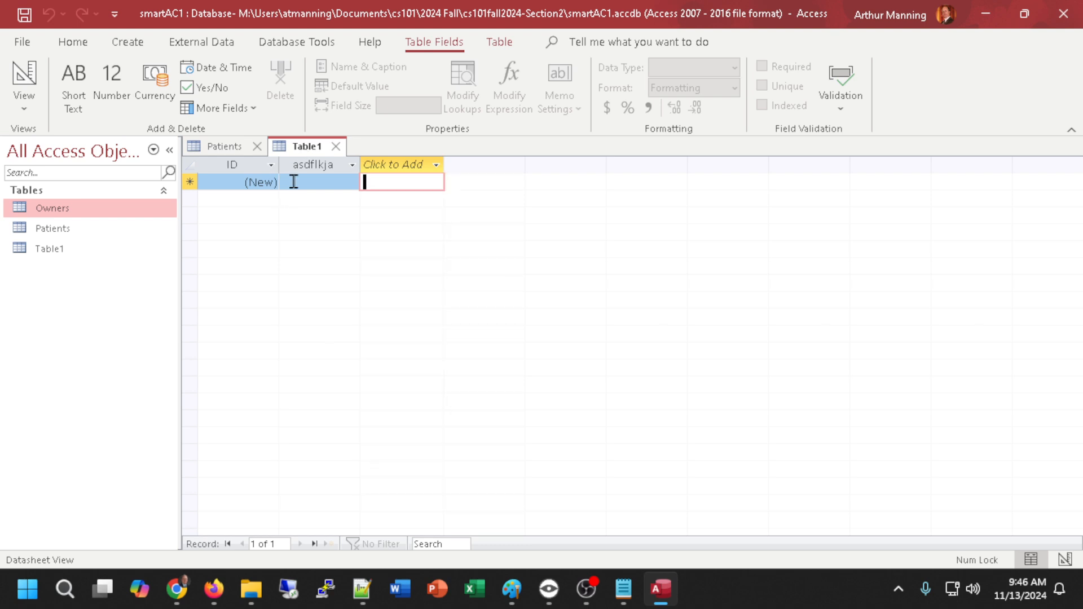
pyautogui.click(17, 74)
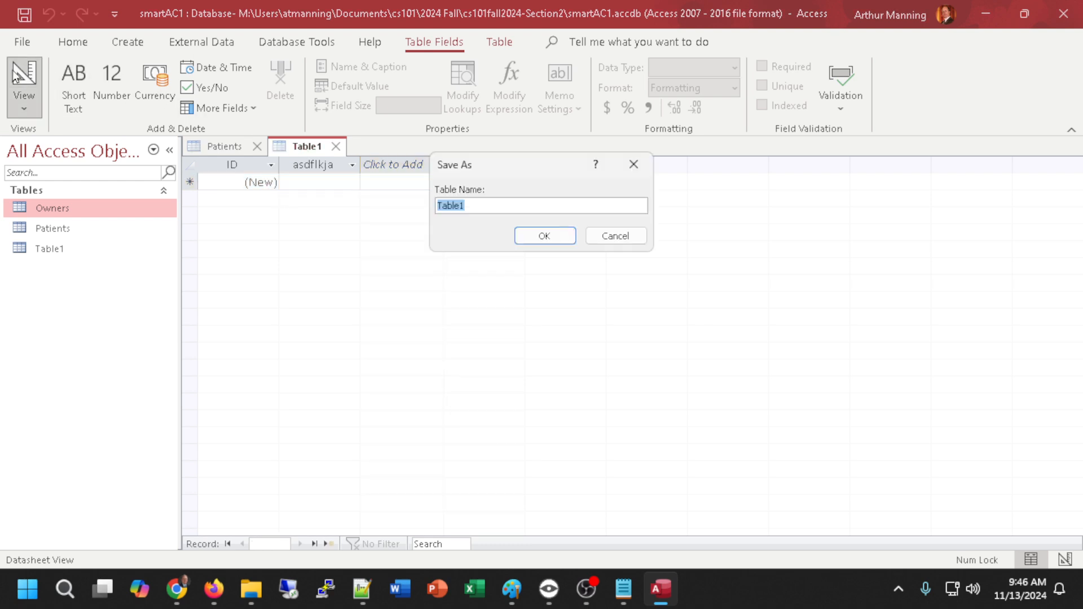
pyautogui.click(559, 235)
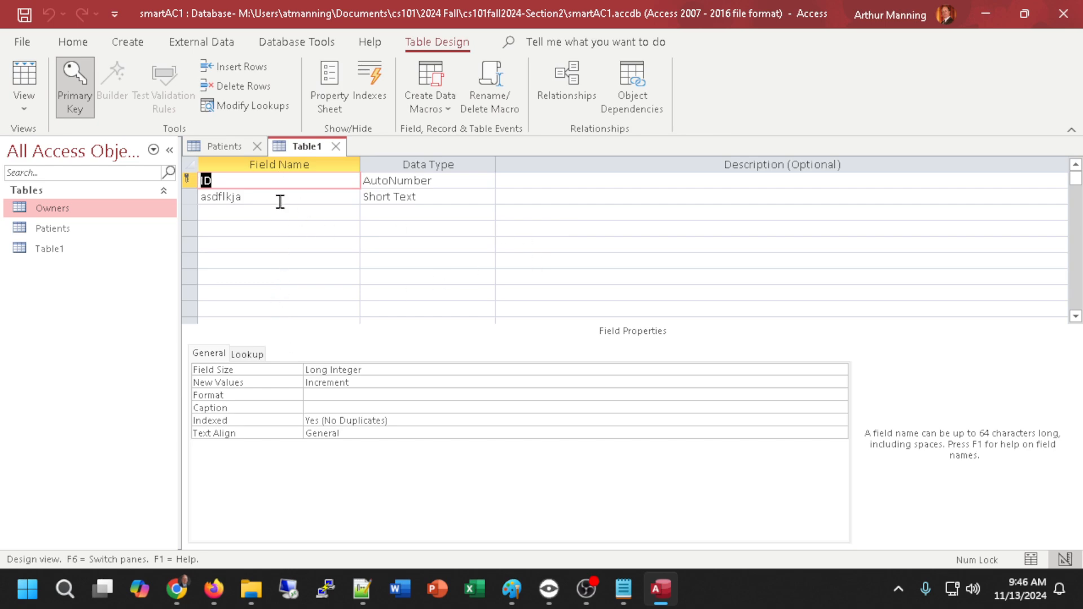
# Close Table1 and delete it from the database
pyautogui.click(337, 146)
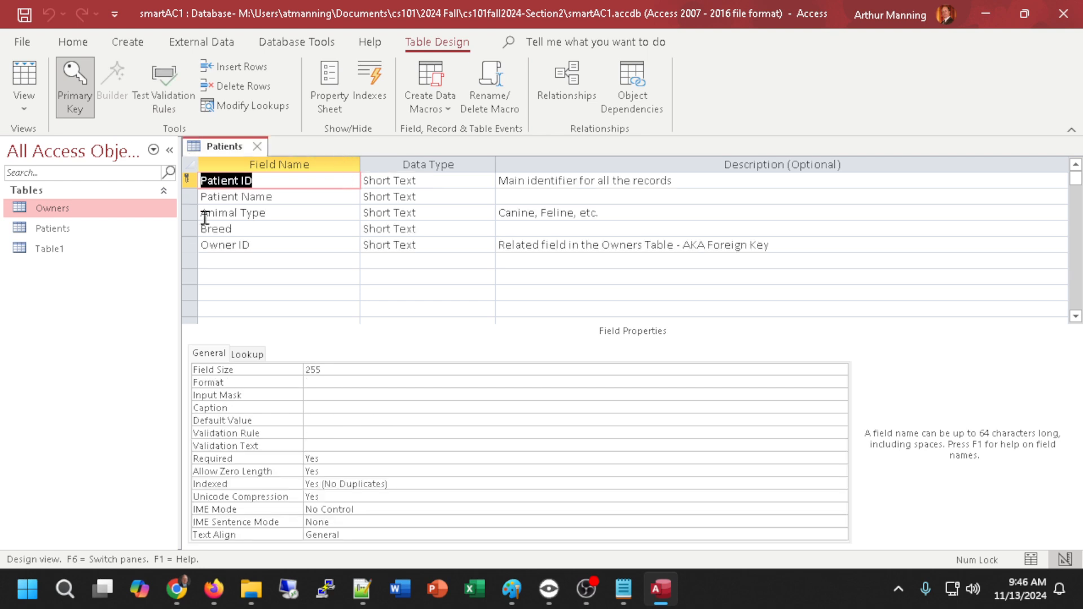
pyautogui.rightClick(31, 253)
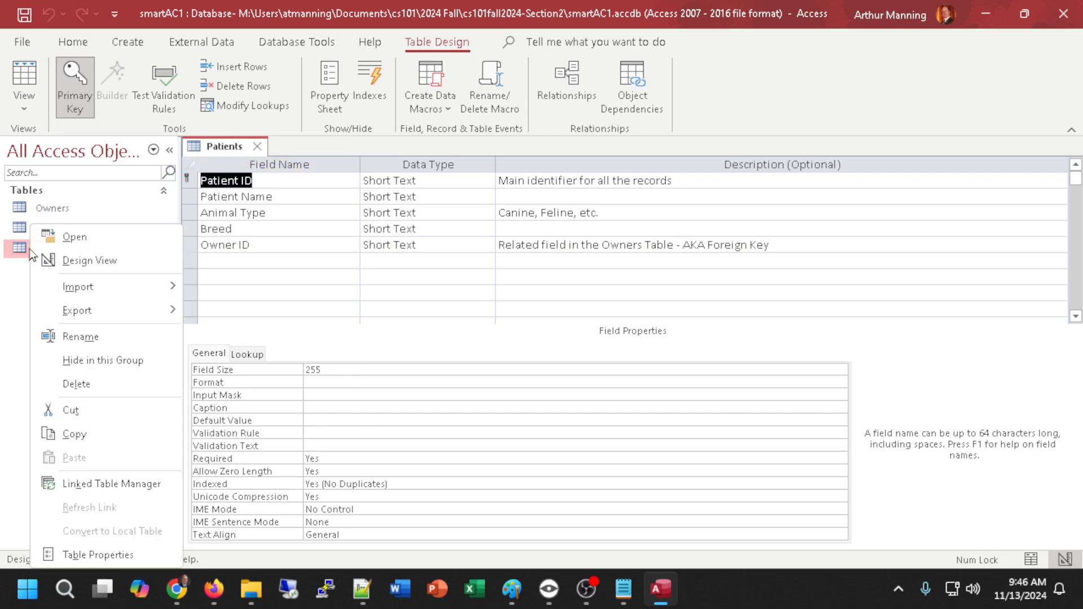
pyautogui.click(76, 384)
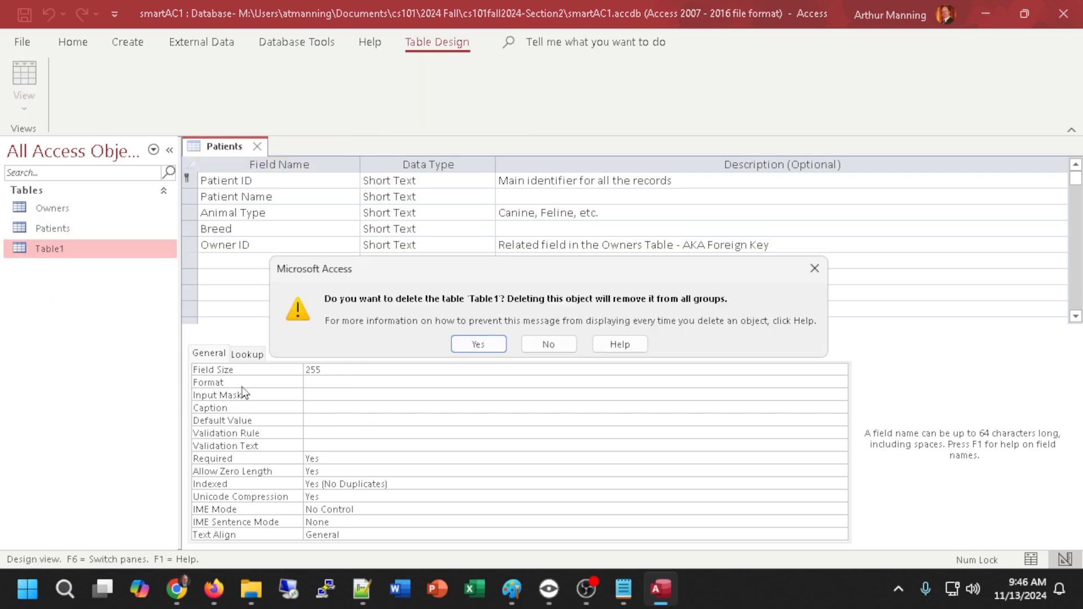
pyautogui.click(476, 341)
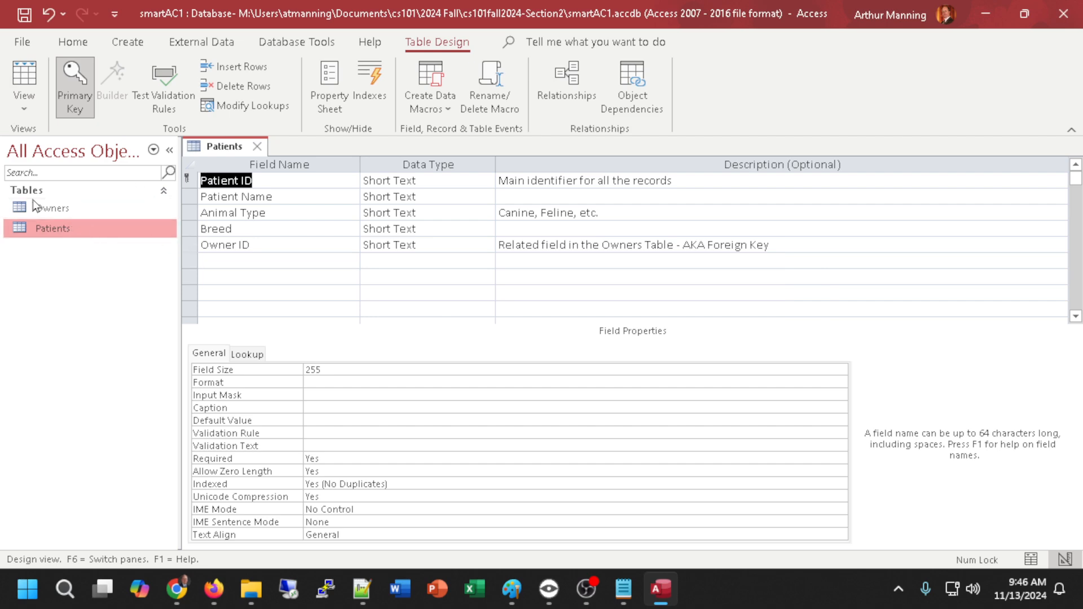
# Open the Patients table in Datasheet view and misspell Fluffy's animal type as Felineeee
pyautogui.doubleClick(49, 229)
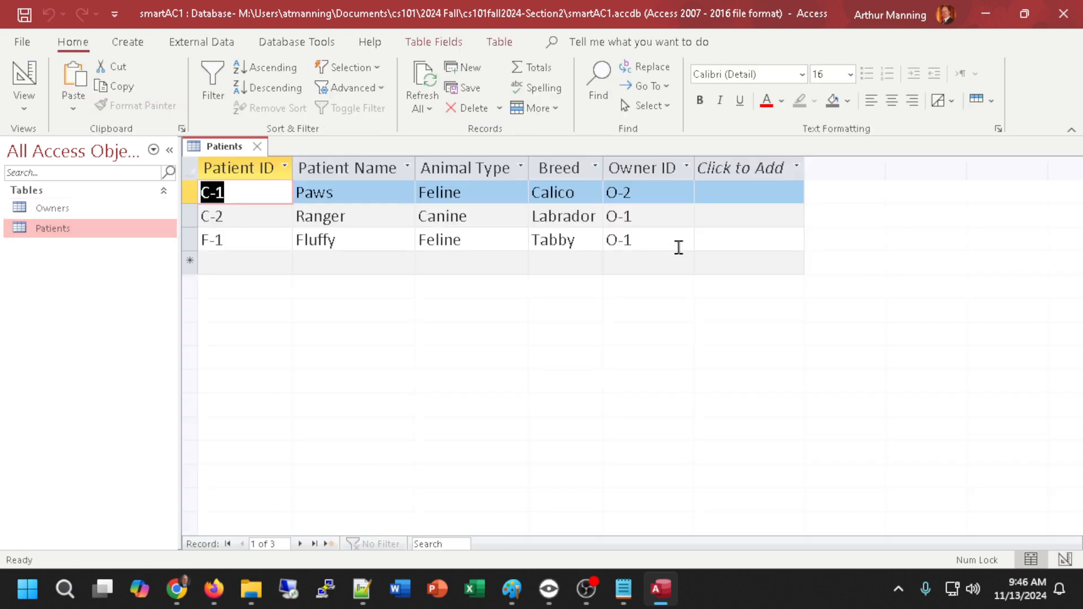
pyautogui.click(477, 239)
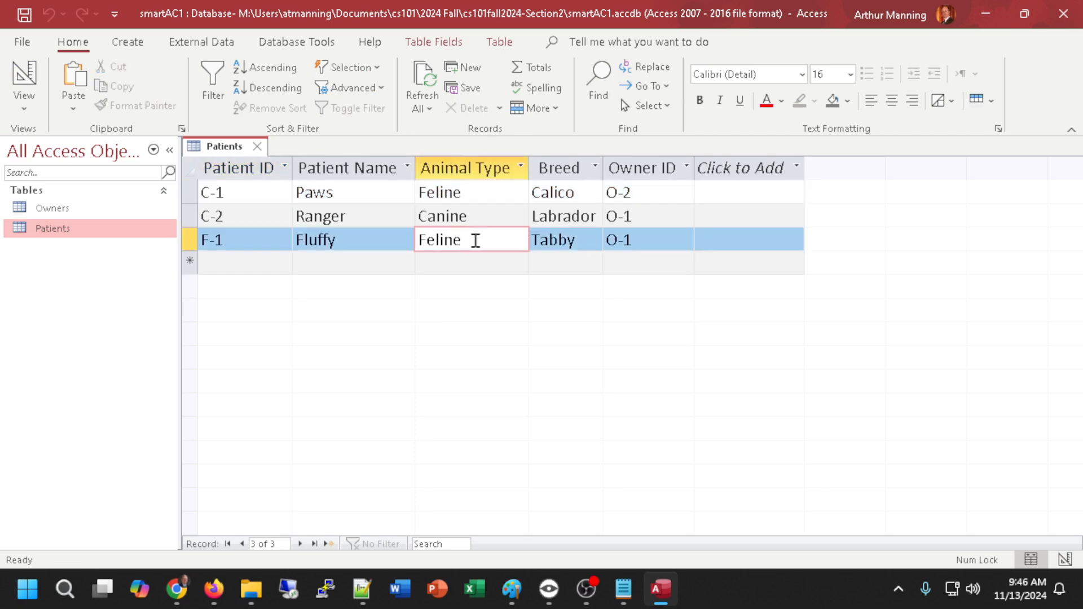
pyautogui.write('eee')
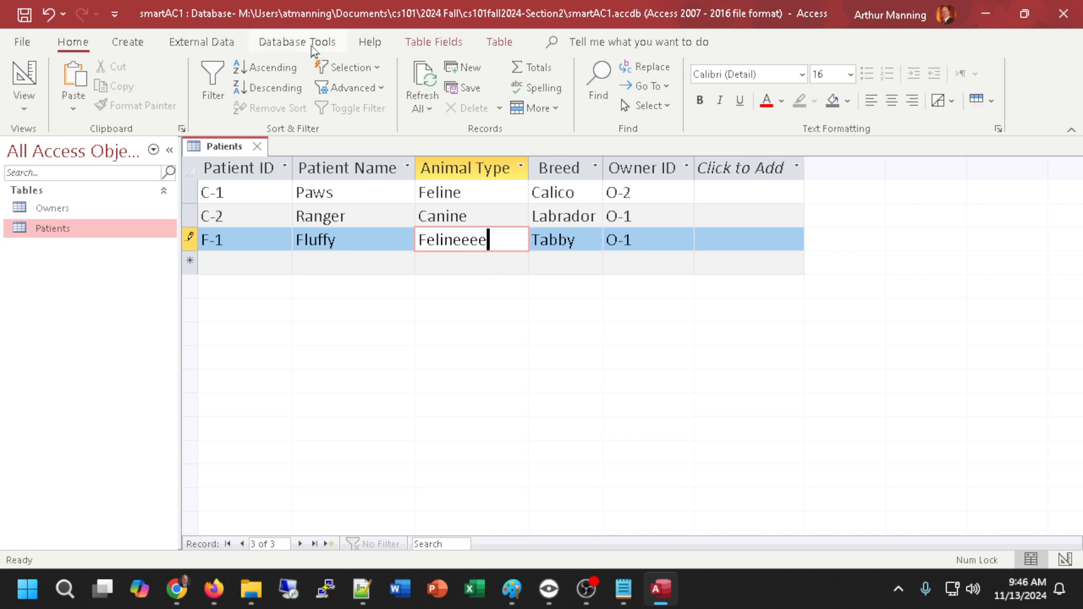
pyautogui.click(379, 237)
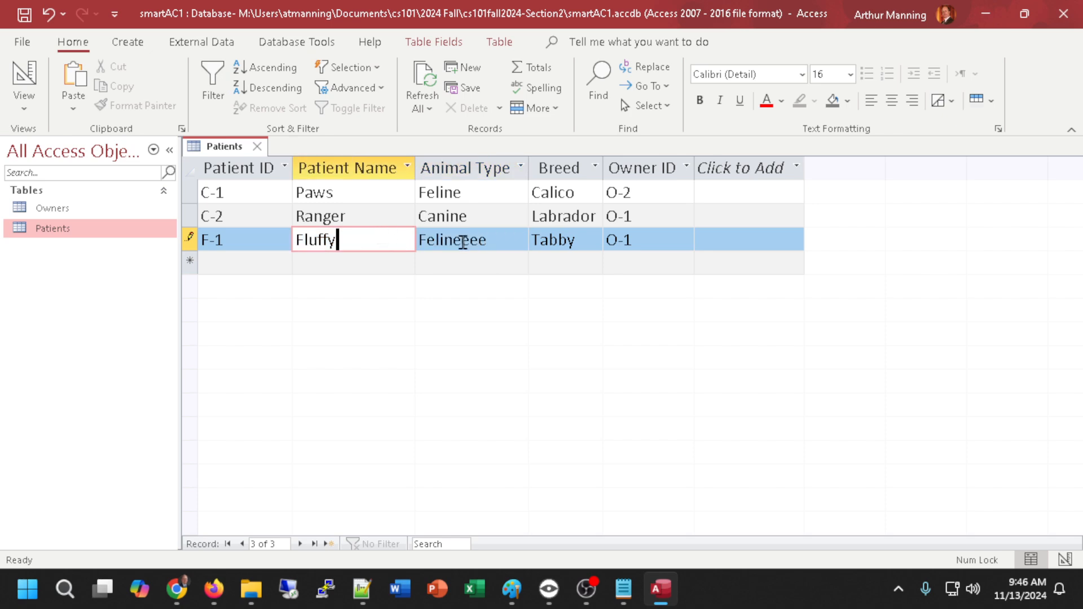
pyautogui.click(462, 241)
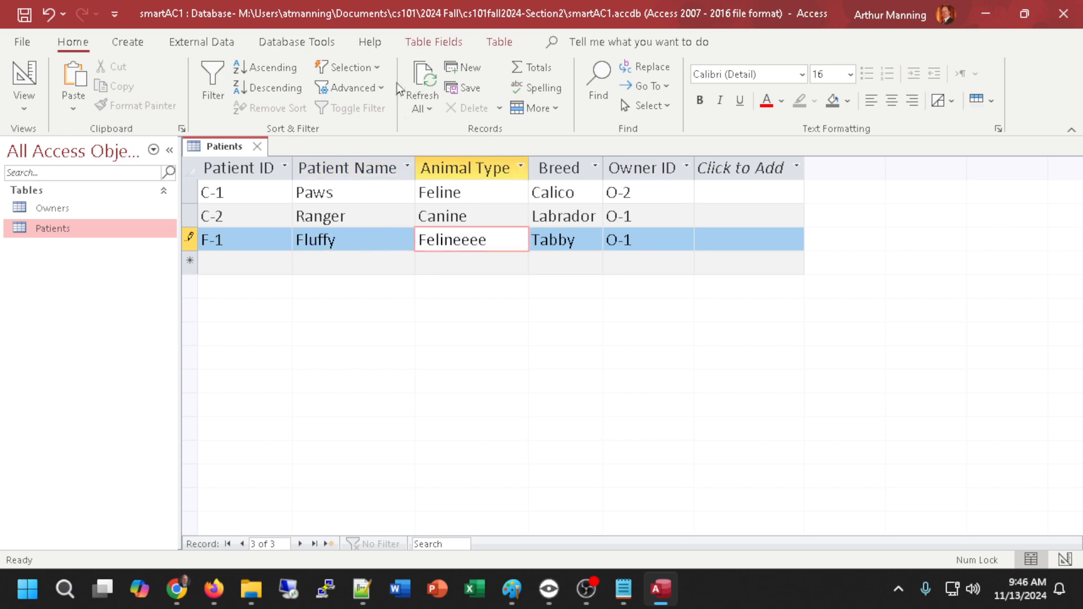
# Run a spelling check on Fluffy's animal type and cancel it without applying a suggestion
pyautogui.click(280, 44)
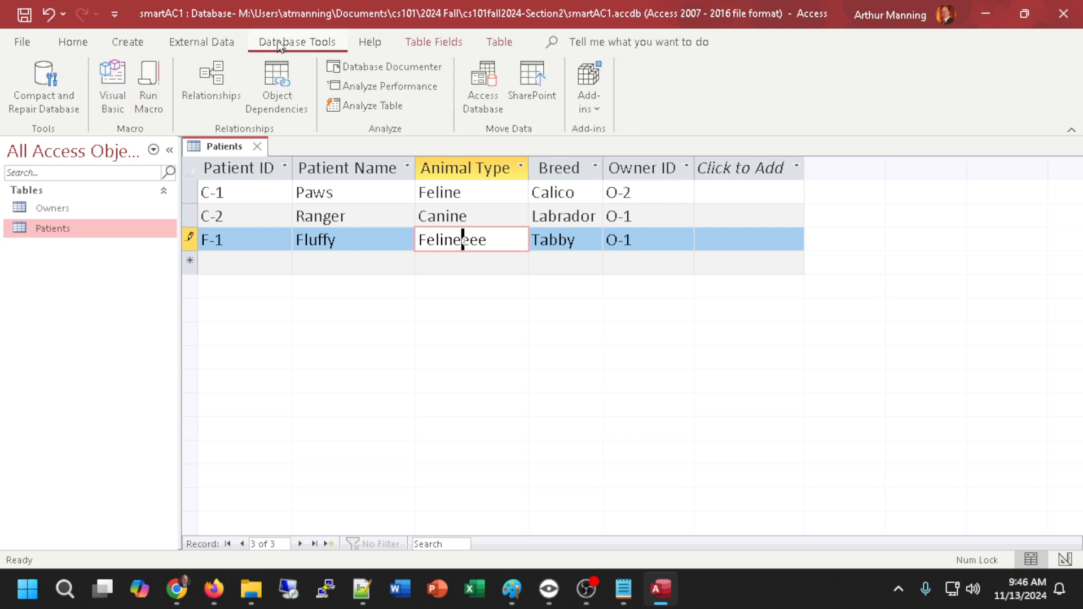
pyautogui.click(79, 49)
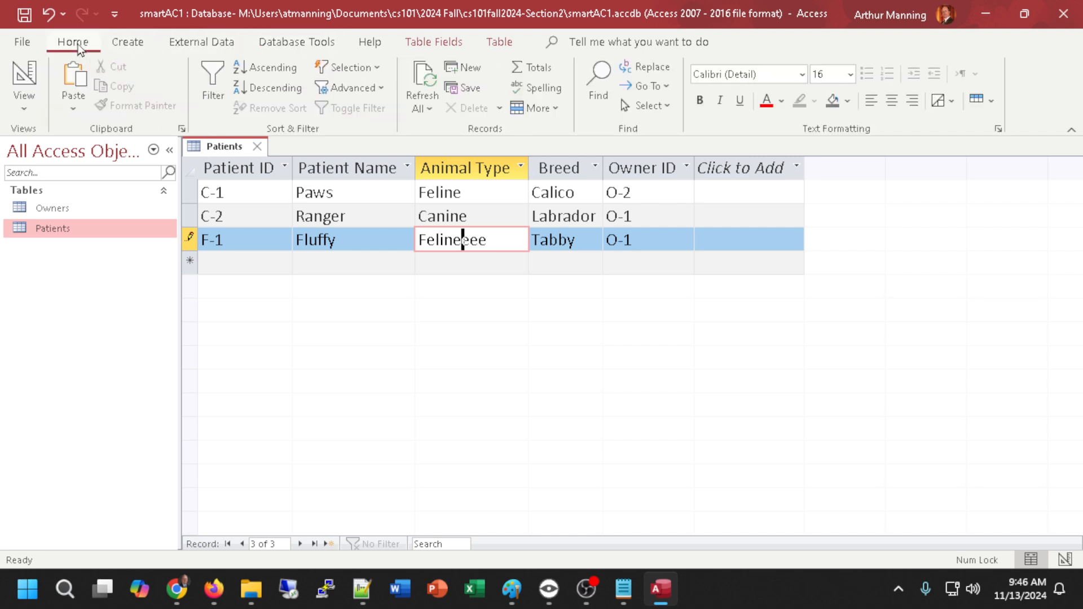
pyautogui.click(524, 90)
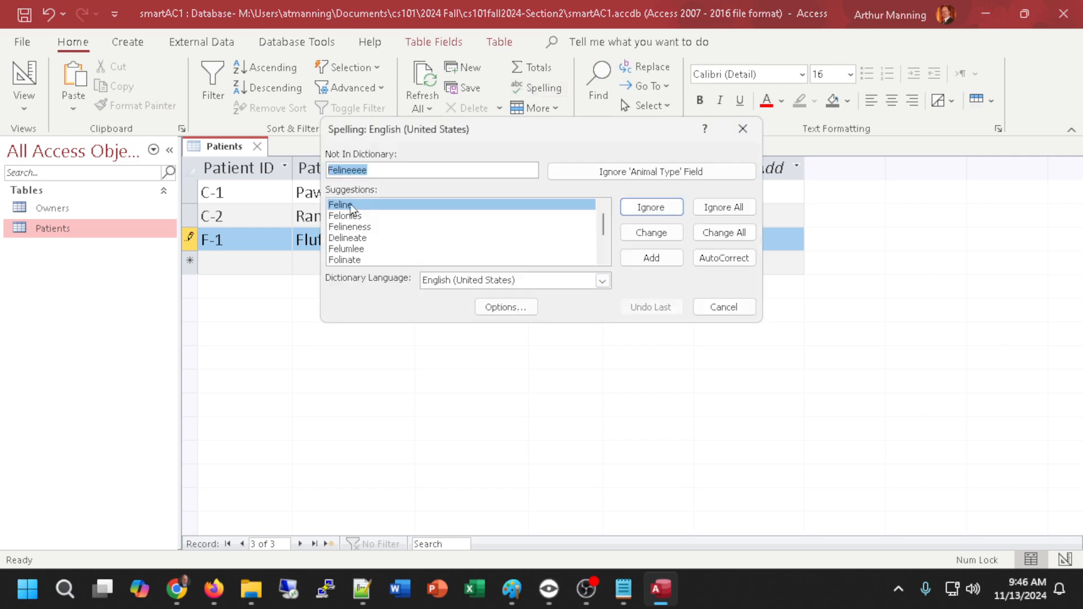
pyautogui.click(712, 307)
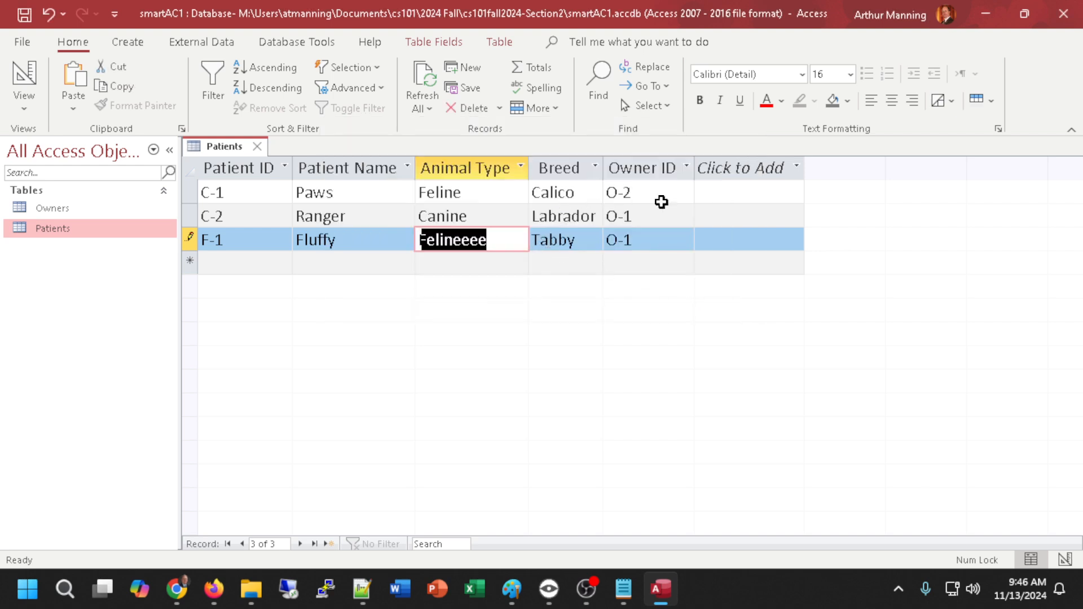
# Leave Fluffy's record and undo the edit to its animal type
pyautogui.click(720, 189)
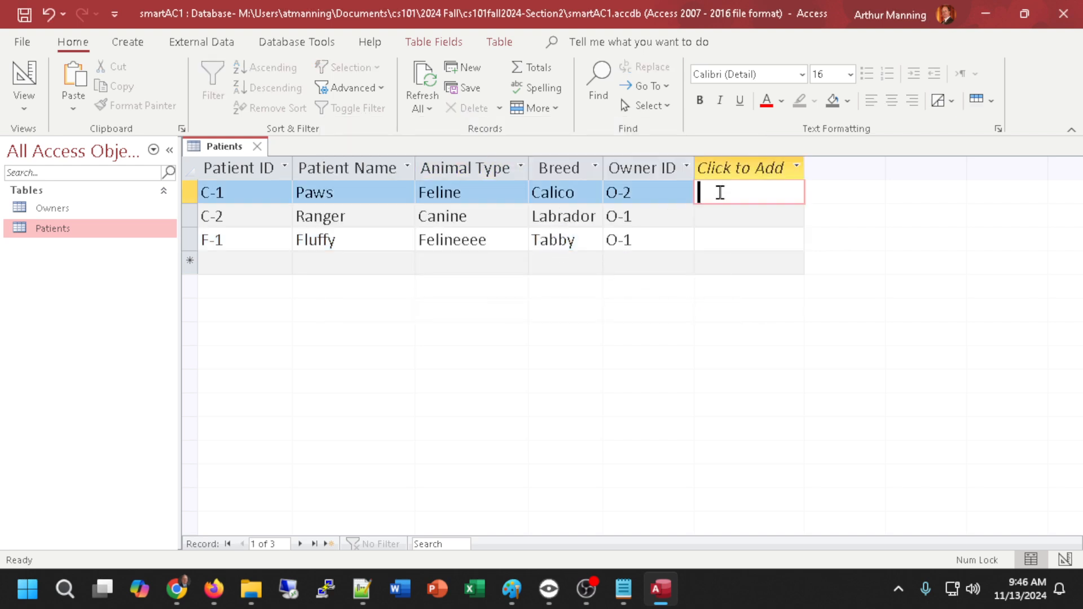
pyautogui.hotkey('ctrl', 'z')
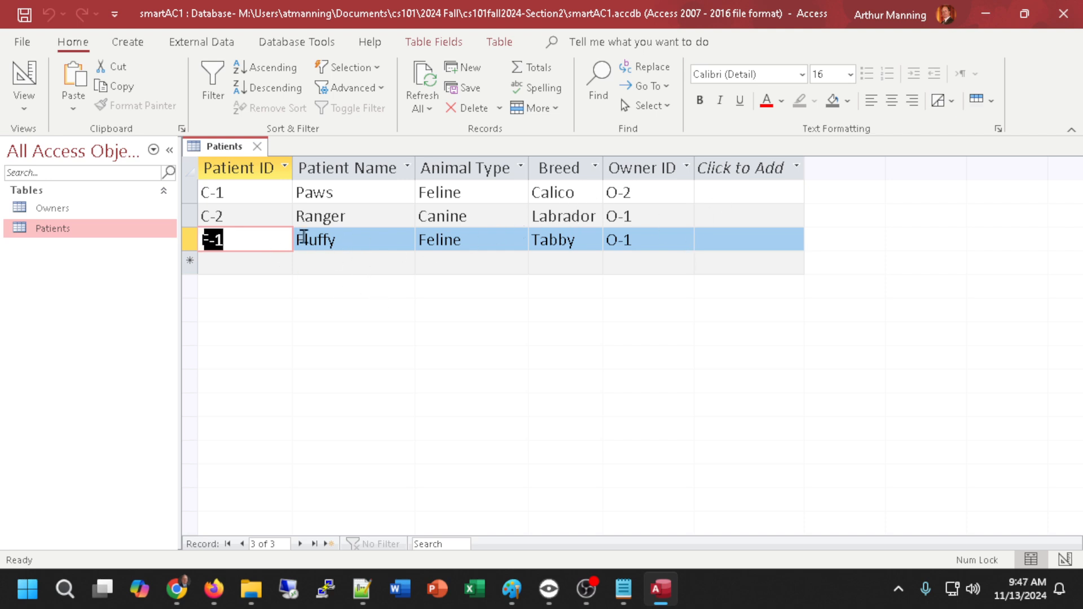
# Close the Patients table, then reopen it to check the patient records and close it again
pyautogui.click(259, 147)
pyautogui.click(486, 344)
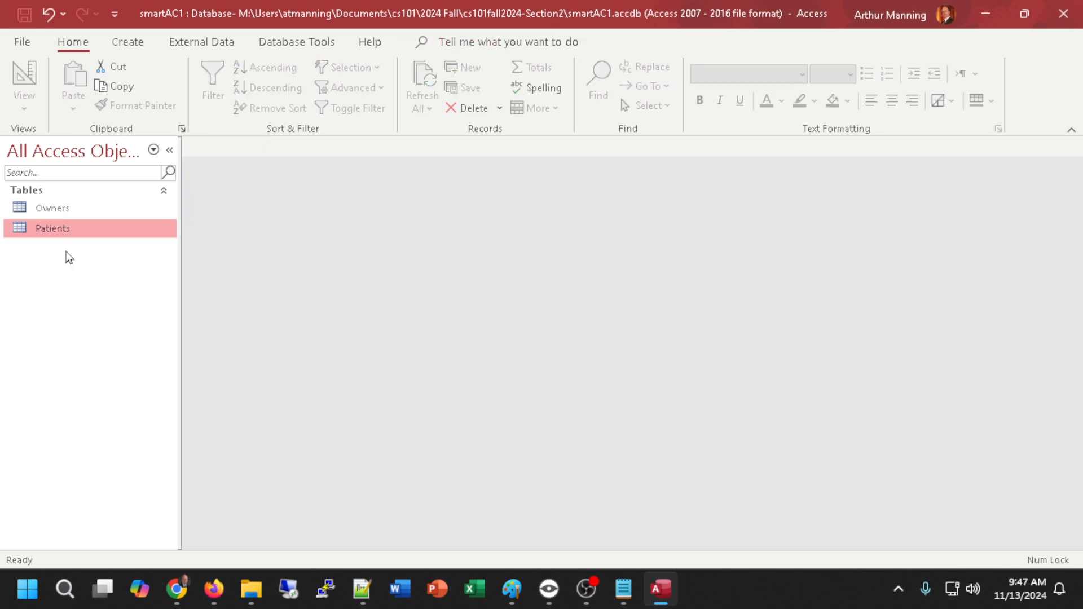
pyautogui.doubleClick(59, 226)
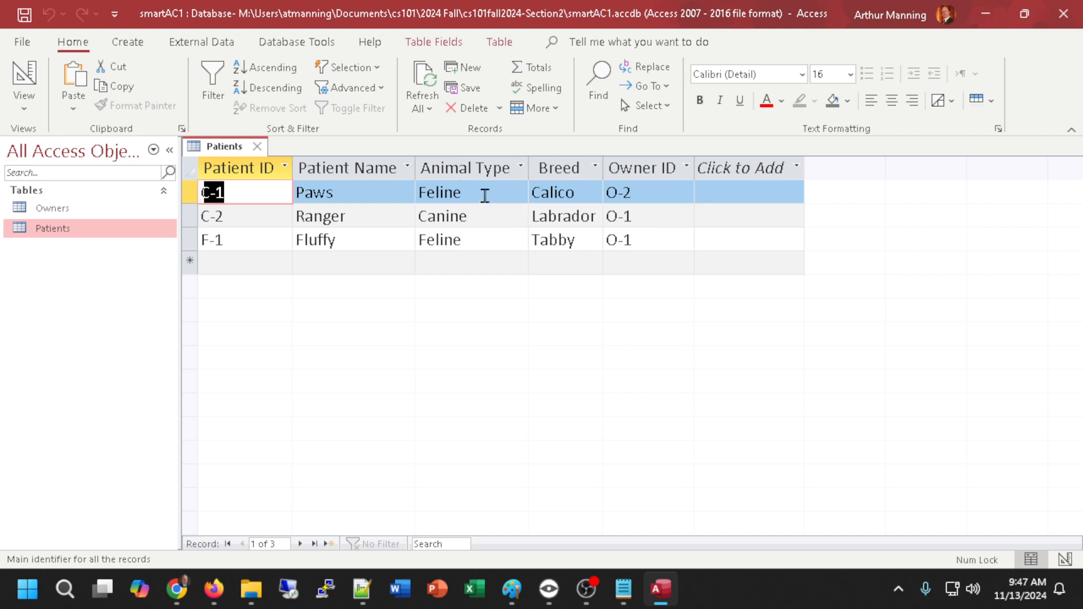
pyautogui.click(256, 147)
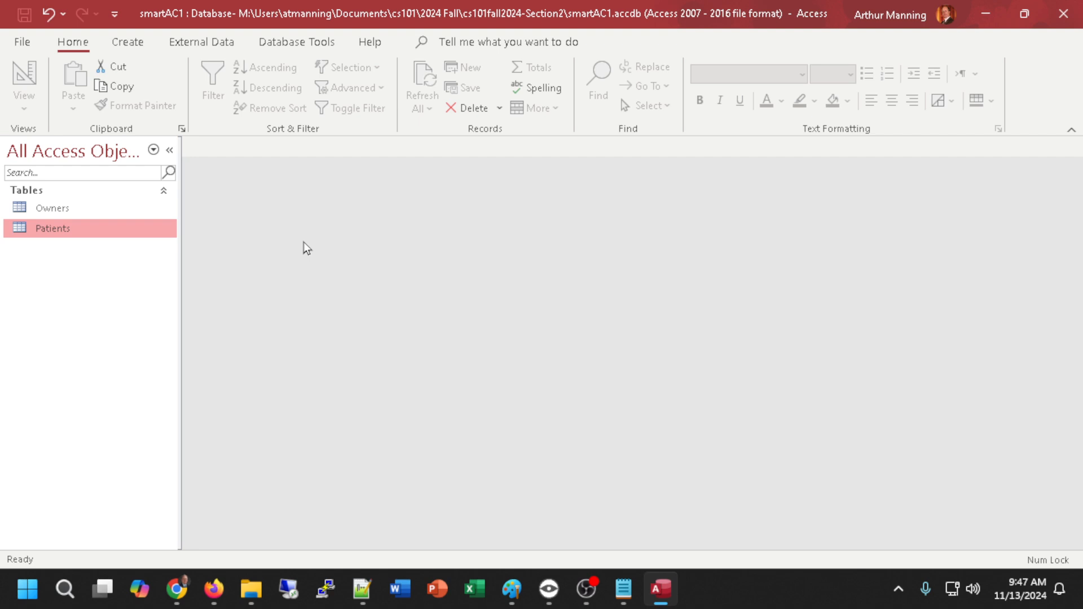
# Switch to the Access project 1 assignment page on Schoology in Firefox
pyautogui.hotkey('alt', 'Tab')
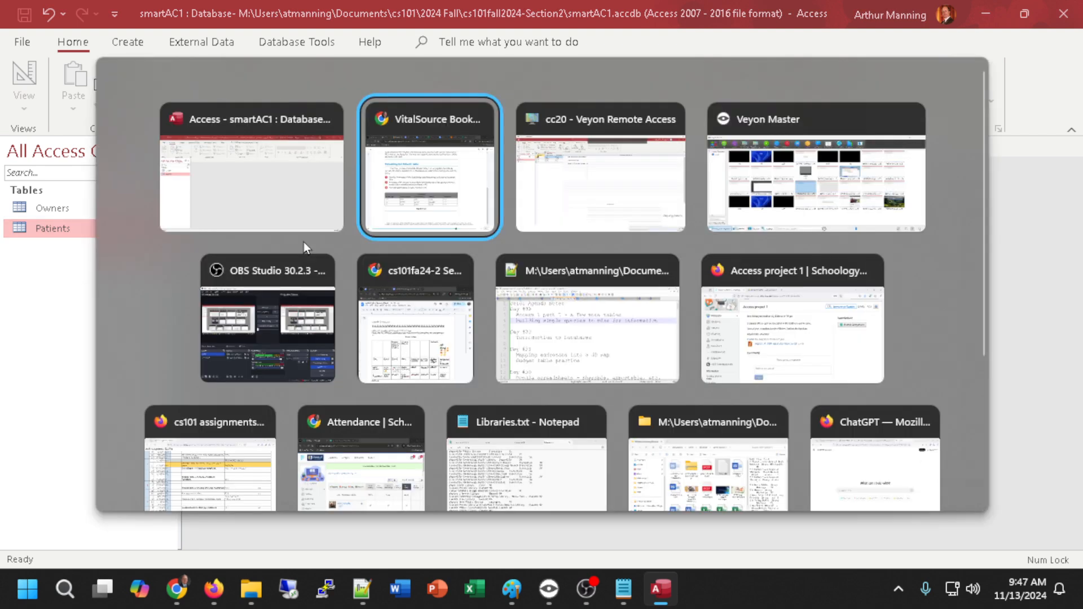
pyautogui.hotkey('alt', 'Tab')
pyautogui.hotkey('alt', 'Tab')
pyautogui.hotkey('alt', 'Tab')
pyautogui.hotkey('alt', 'Tab')
pyautogui.hotkey('alt', 'Tab')
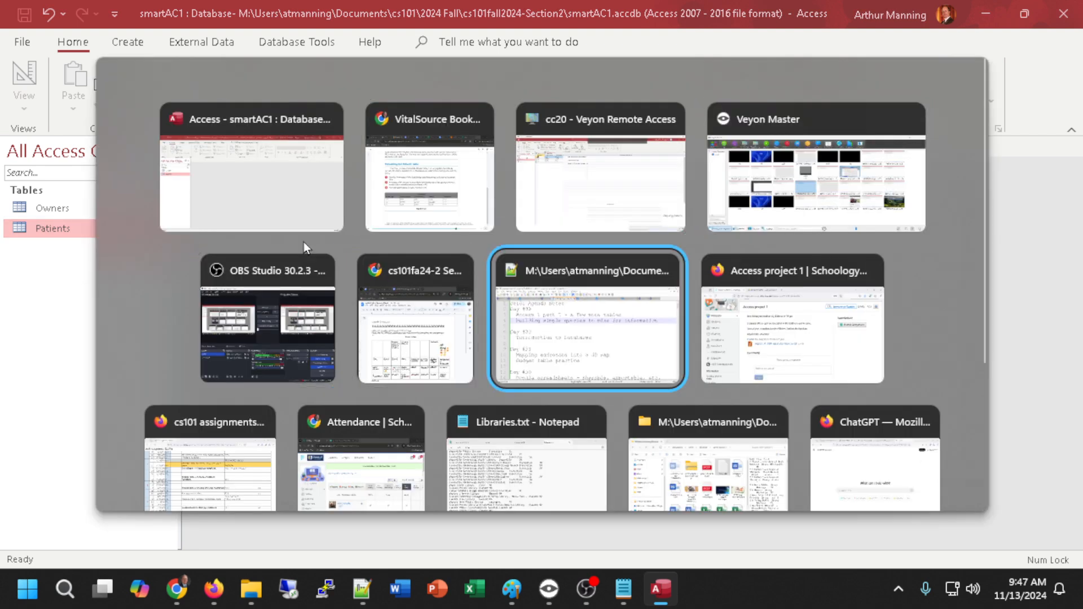
pyautogui.hotkey('alt', 'Tab')
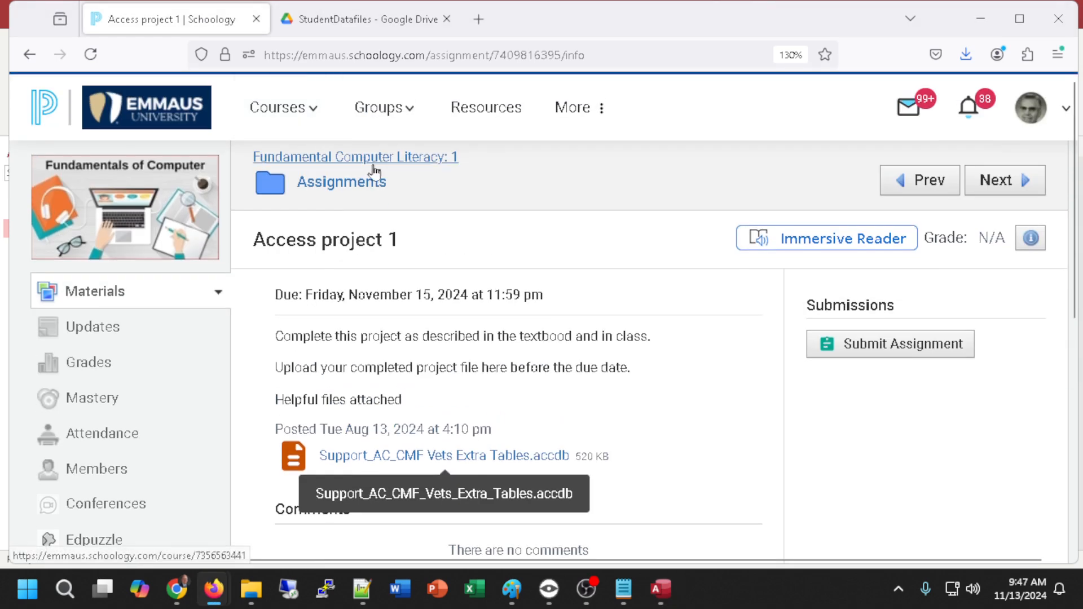
# Open the Fundamental Computer Literacy section 2 course from the course list
pyautogui.click(279, 117)
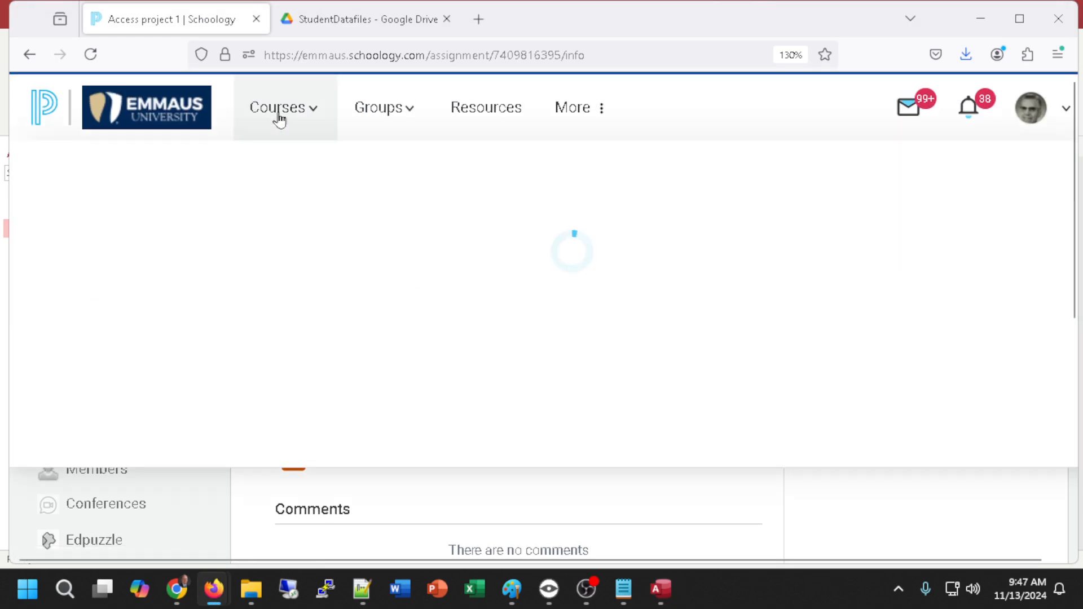
pyautogui.scroll(-8, 437, 245)
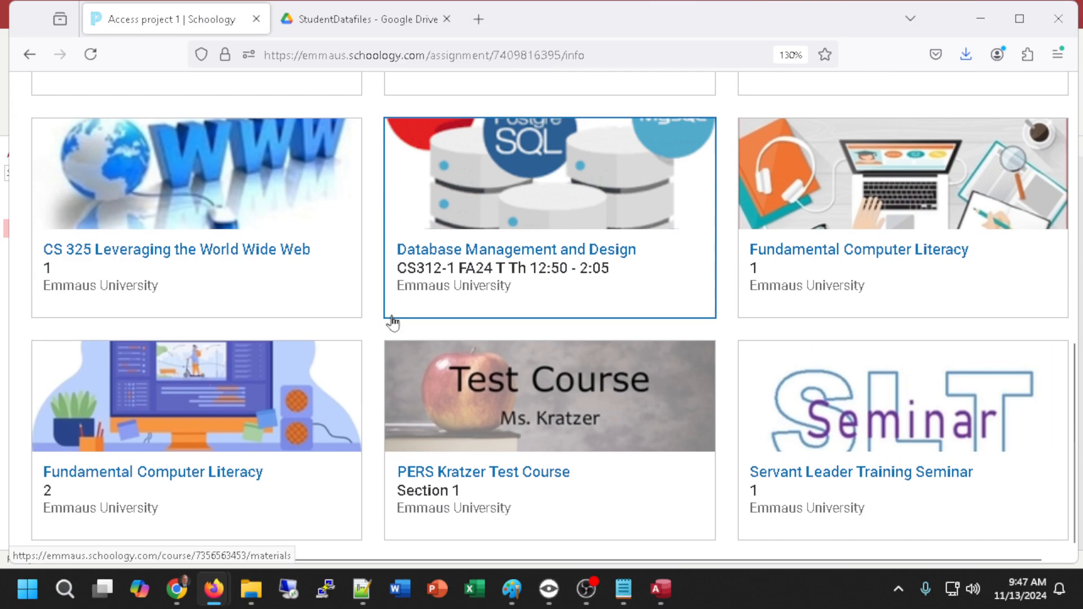
pyautogui.click(200, 415)
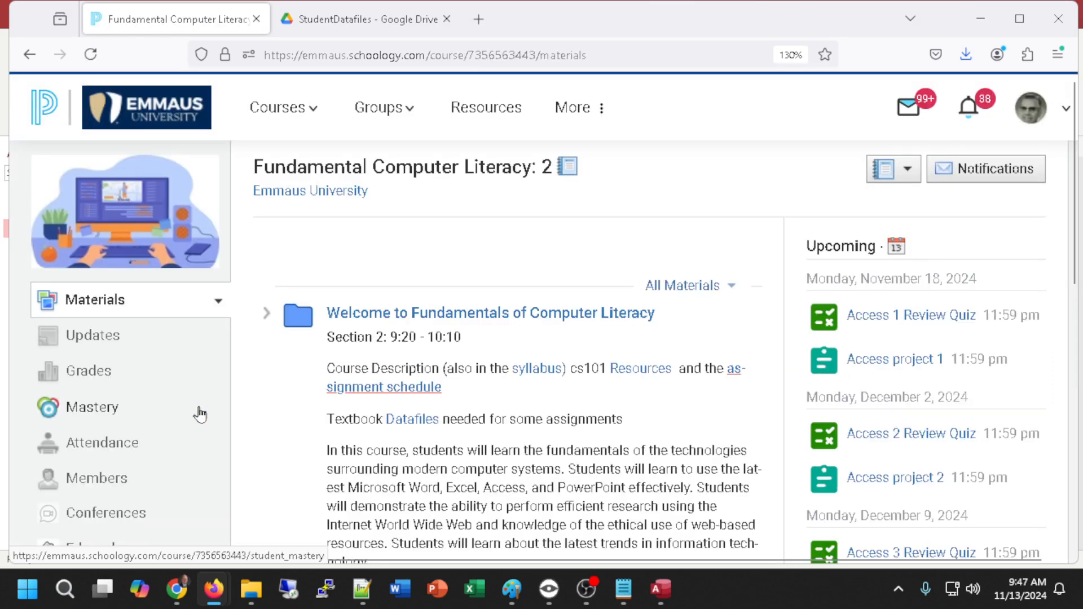
# Open the Access project 1 assignment from the section 2 course's Assignments folder
pyautogui.scroll(-5, 428, 365)
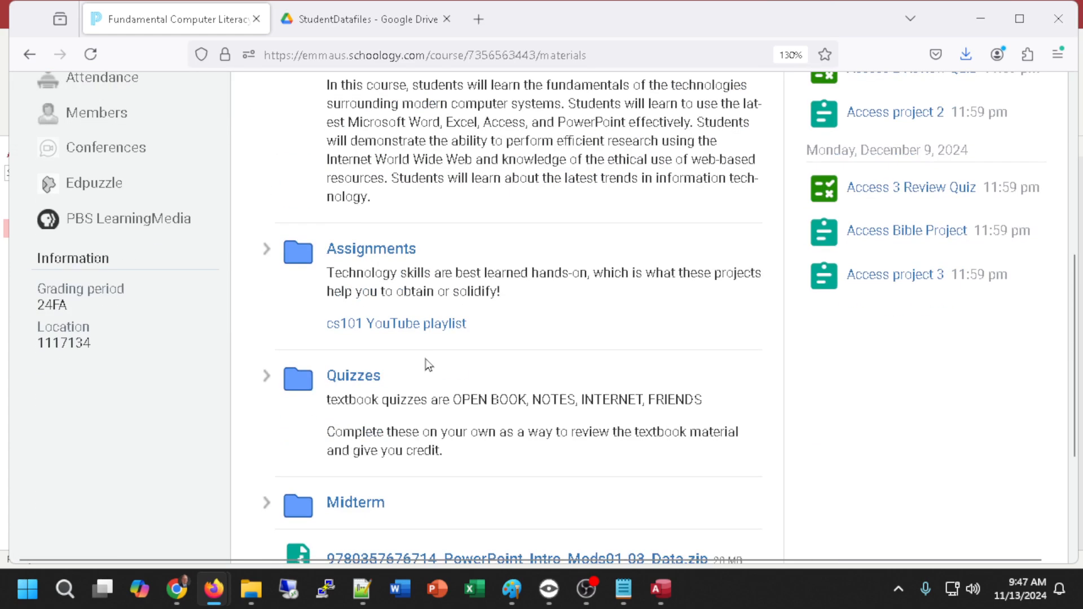
pyautogui.scroll(-3, 429, 365)
pyautogui.scroll(2, 336, 217)
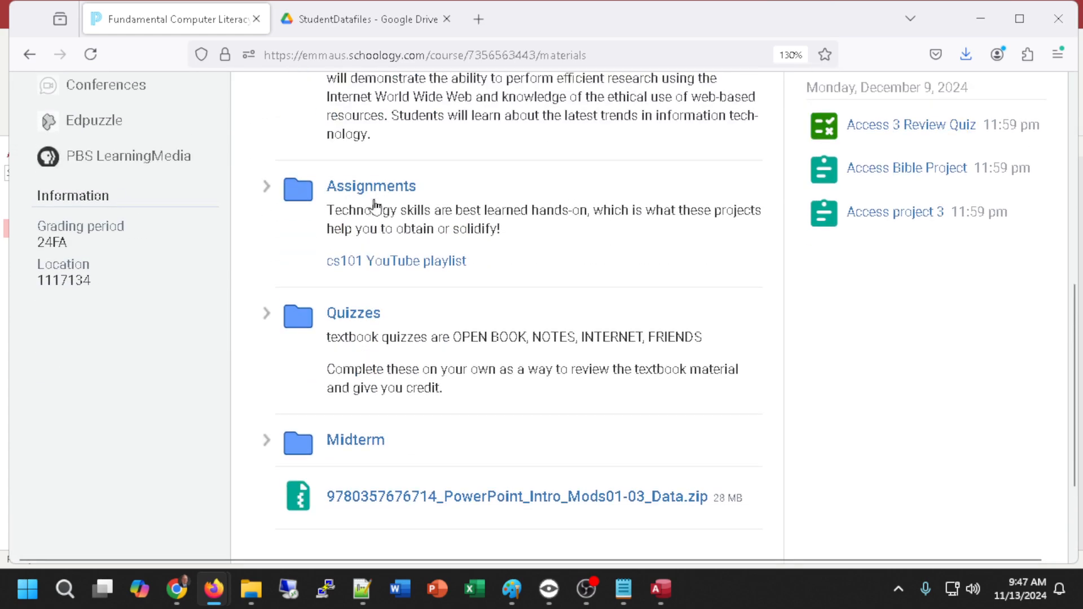
pyautogui.click(379, 192)
pyautogui.scroll(-15, 454, 268)
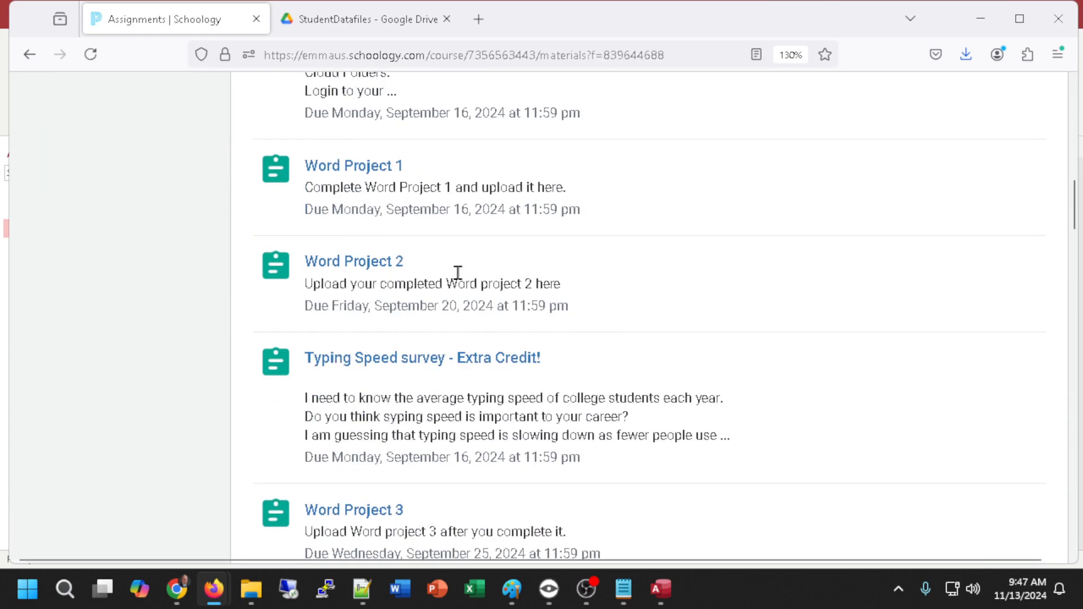
pyautogui.scroll(-15, 461, 281)
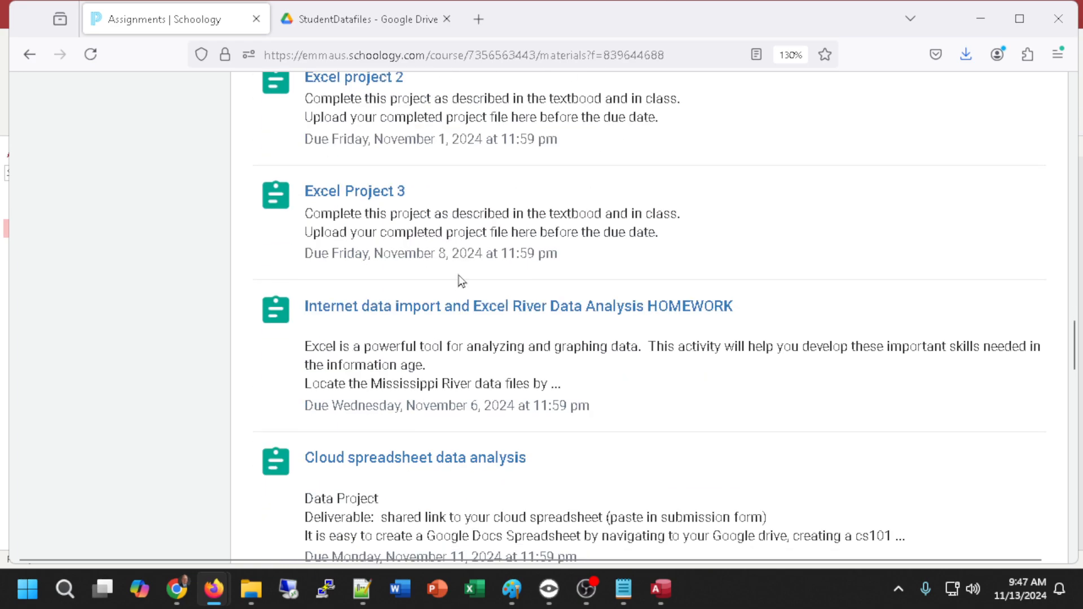
pyautogui.scroll(-2, 460, 280)
pyautogui.click(374, 257)
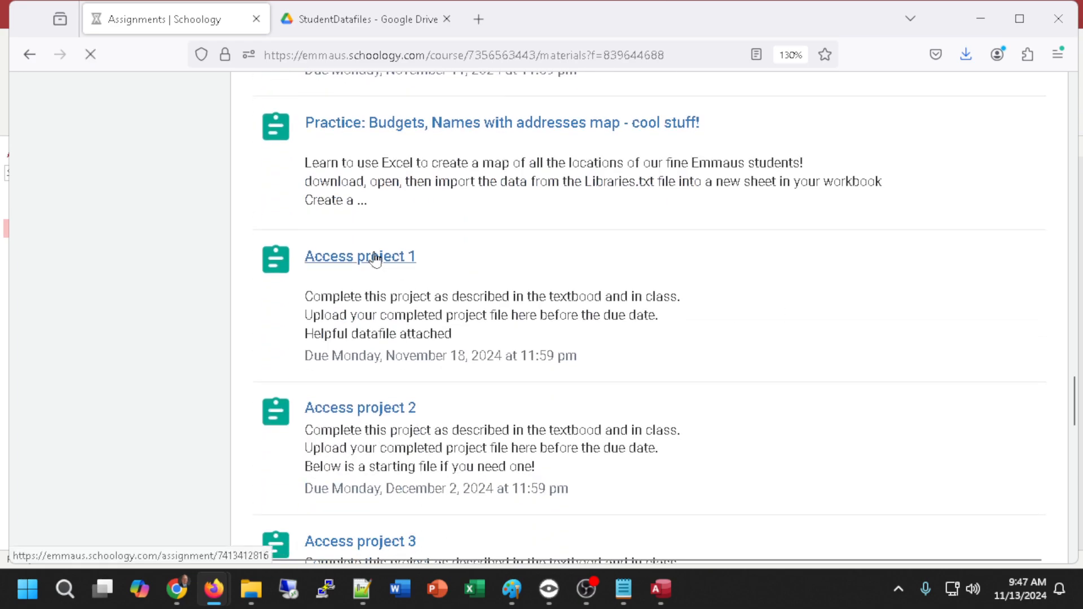
# Download the attached Support_AC_CMF_Vets_Extra_Tables.accdb into the cs101fall2024-Section2 folder under 2024 Fall
pyautogui.scroll(-6, 523, 294)
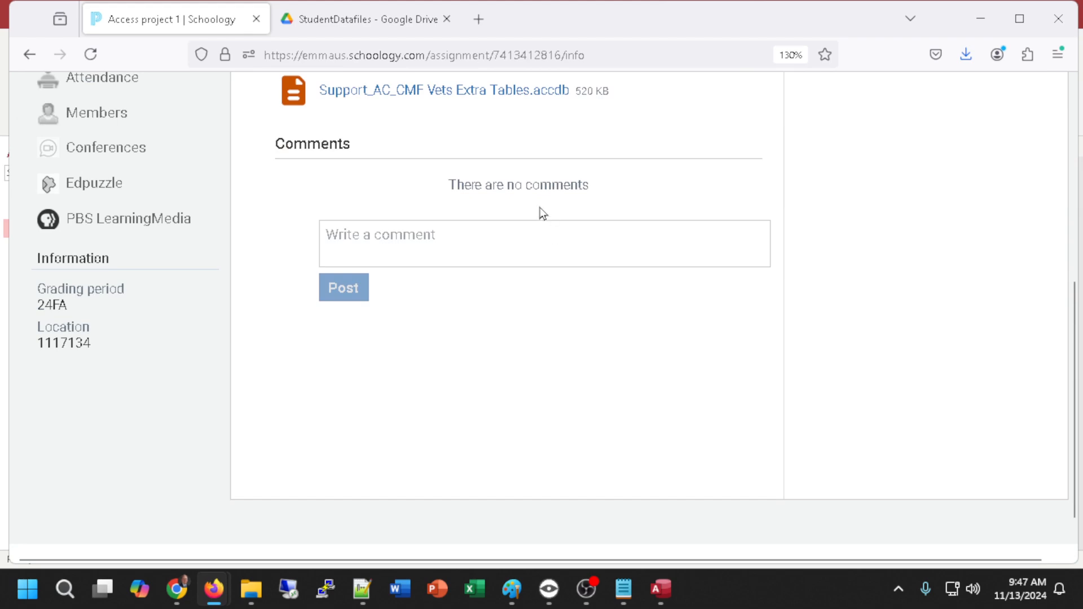
pyautogui.scroll(2, 539, 211)
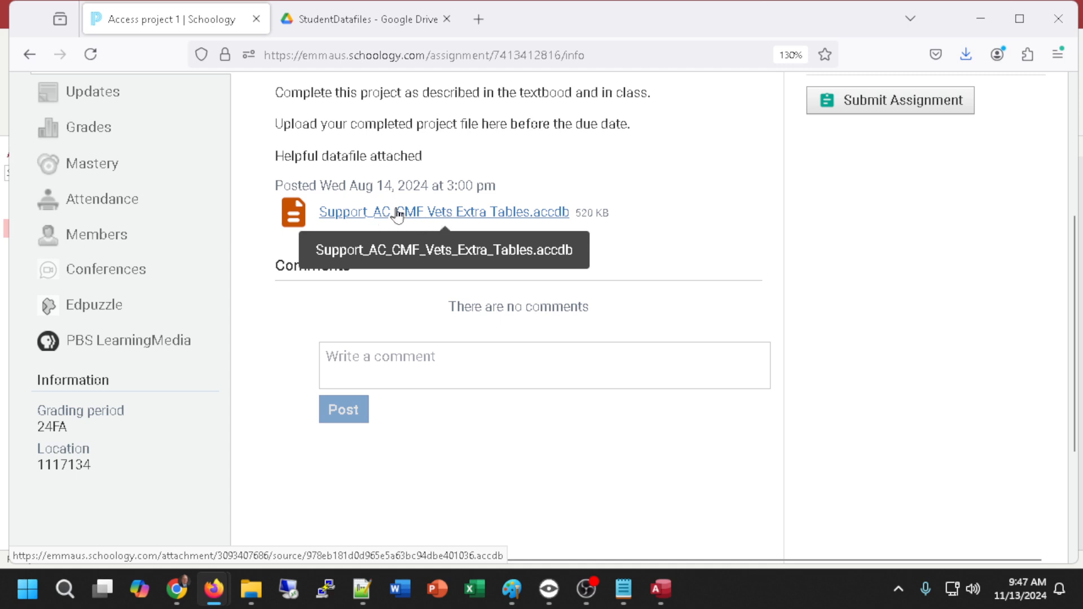
pyautogui.click(463, 214)
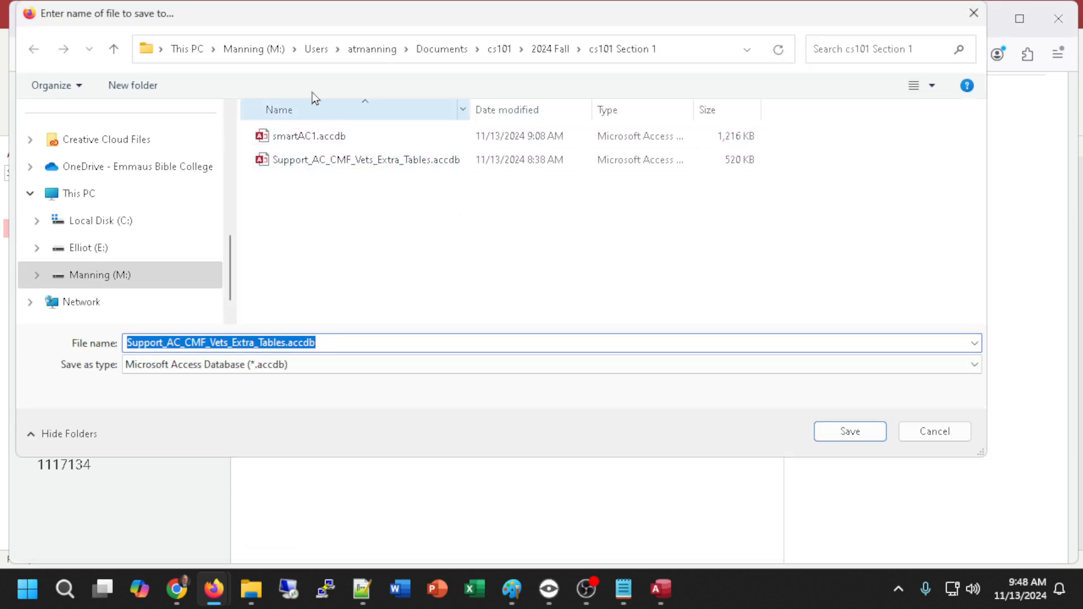
pyautogui.click(558, 54)
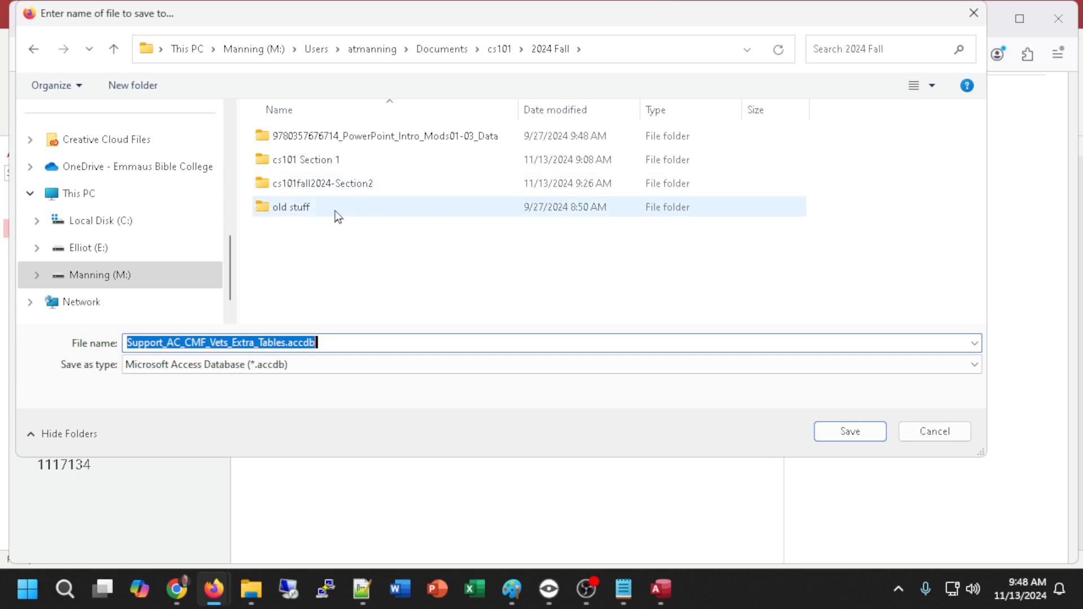
pyautogui.click(328, 188)
pyautogui.doubleClick(327, 185)
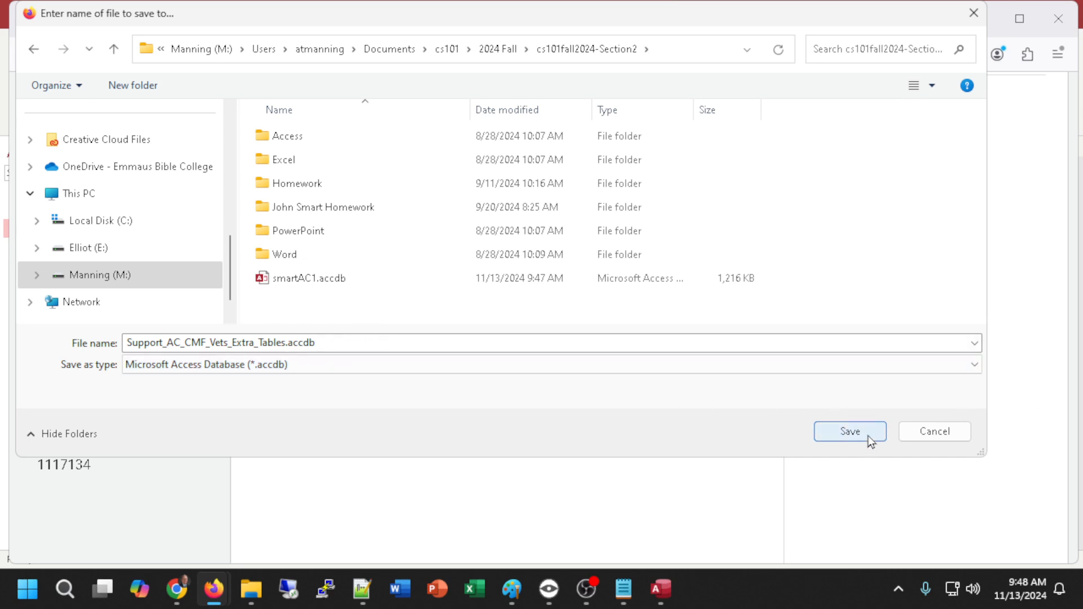
pyautogui.click(850, 432)
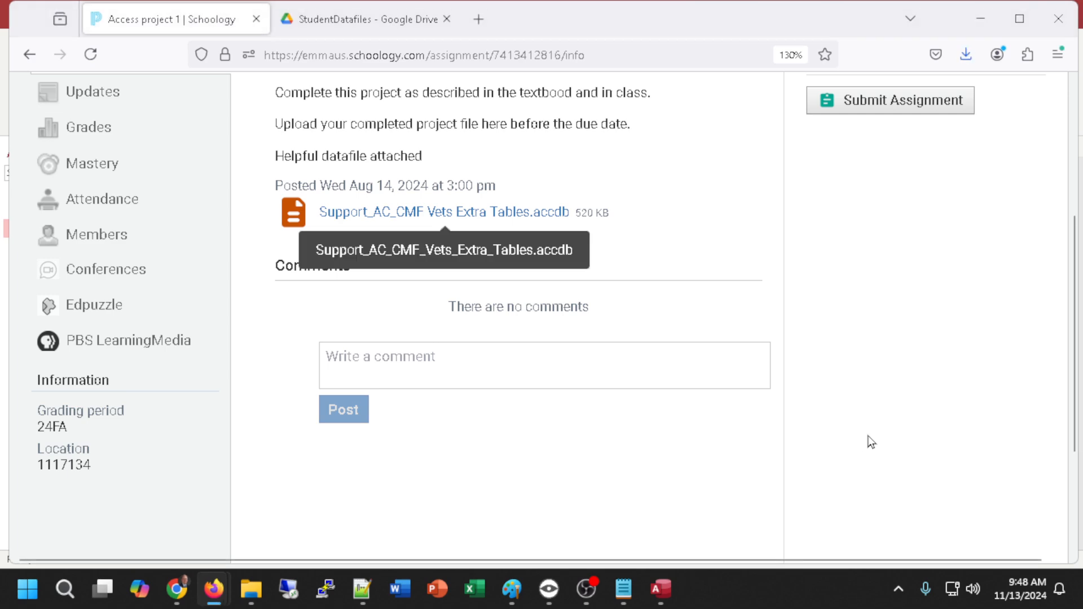
# Switch to Access to view the external data commands, and return to Firefox to review Access project 1's attached data file
pyautogui.hotkey('alt', 'Tab')
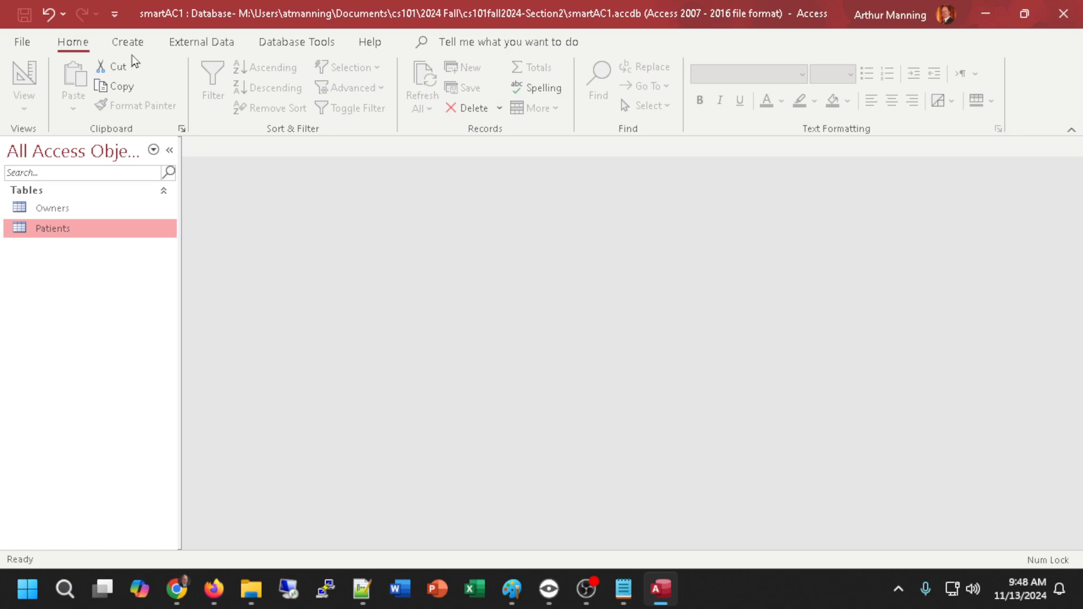
pyautogui.click(173, 46)
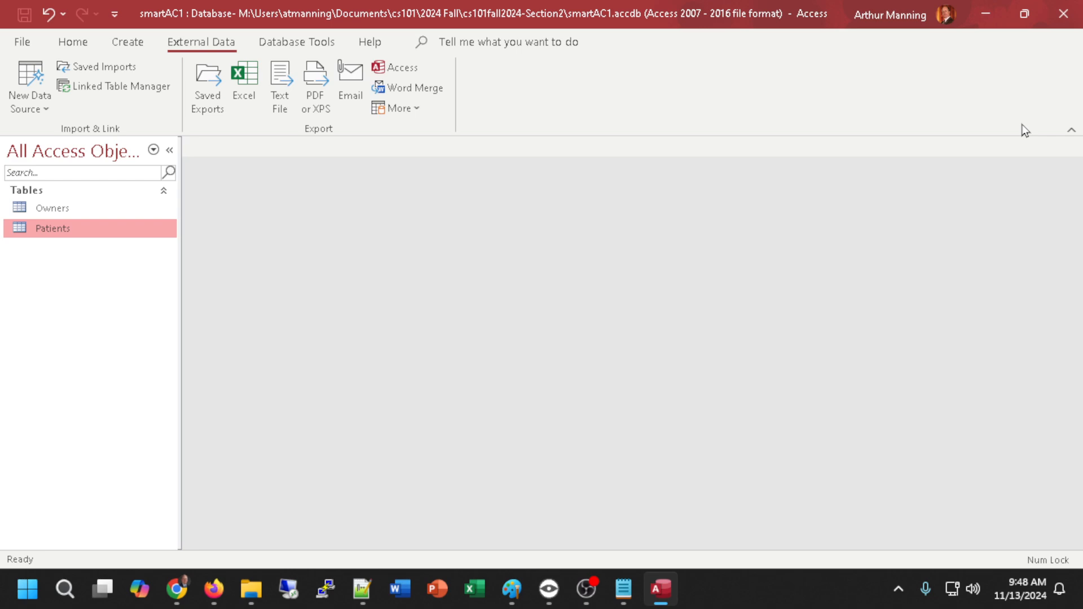
pyautogui.hotkey('alt', 'Tab')
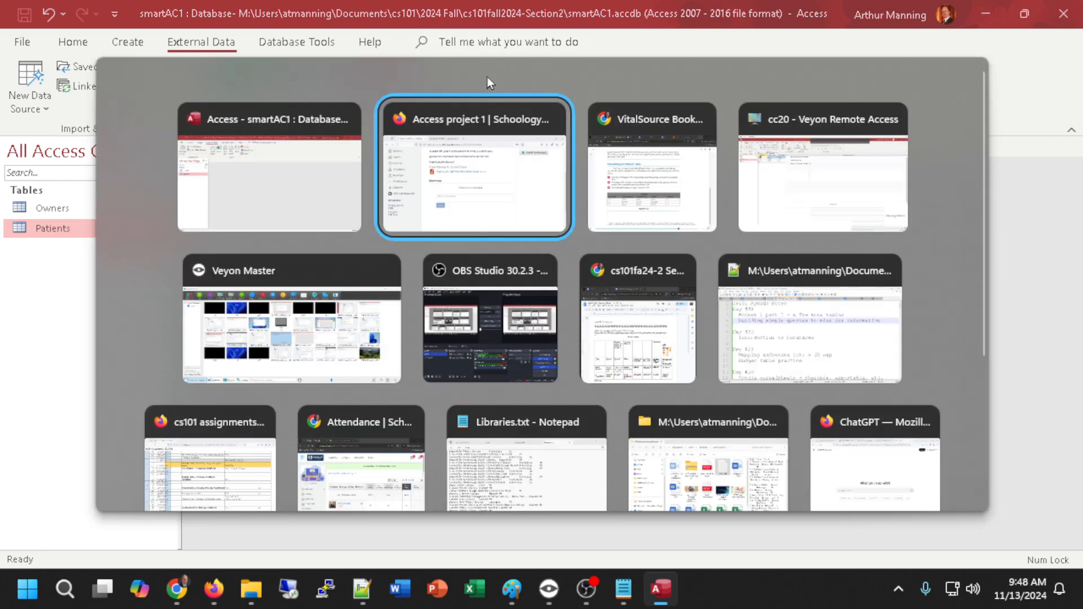
pyautogui.scroll(5, 387, 206)
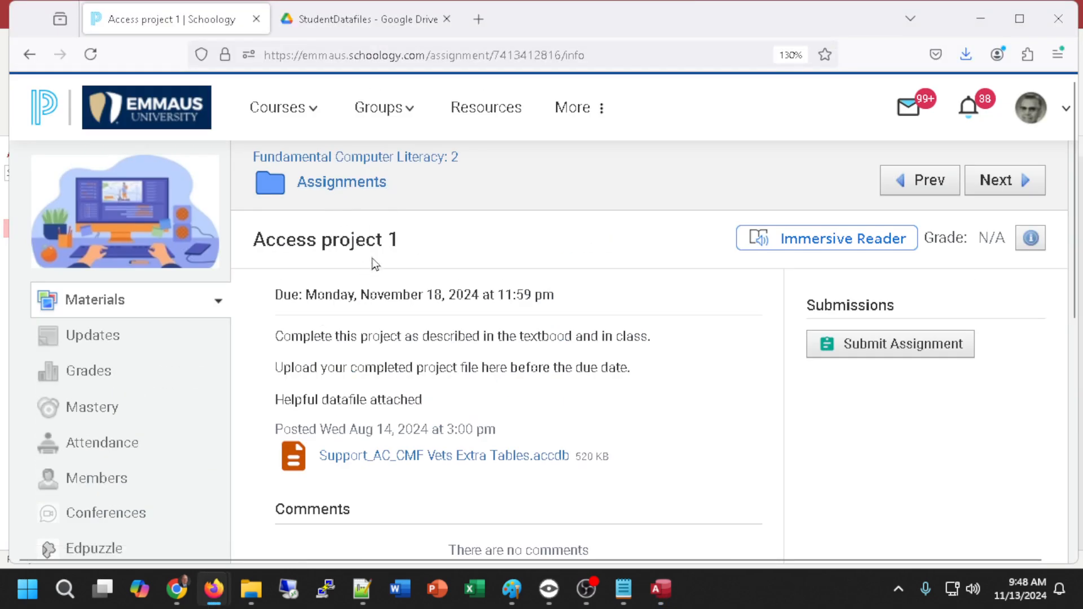
pyautogui.scroll(-1, 461, 295)
pyautogui.scroll(-3, 461, 295)
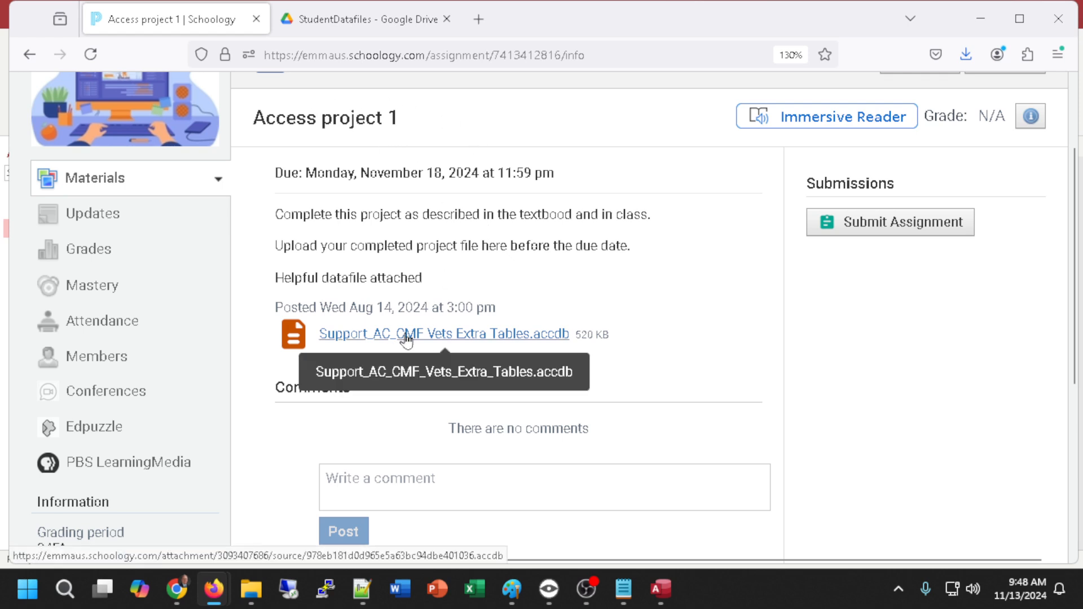
pyautogui.scroll(3, 428, 338)
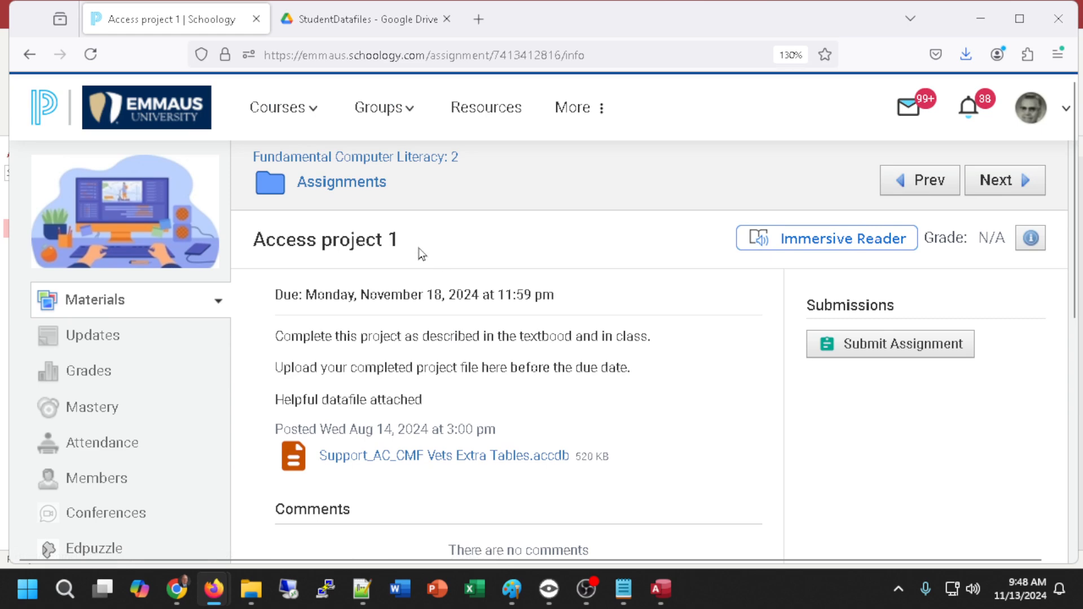
pyautogui.click(335, 159)
pyautogui.scroll(-6, 398, 261)
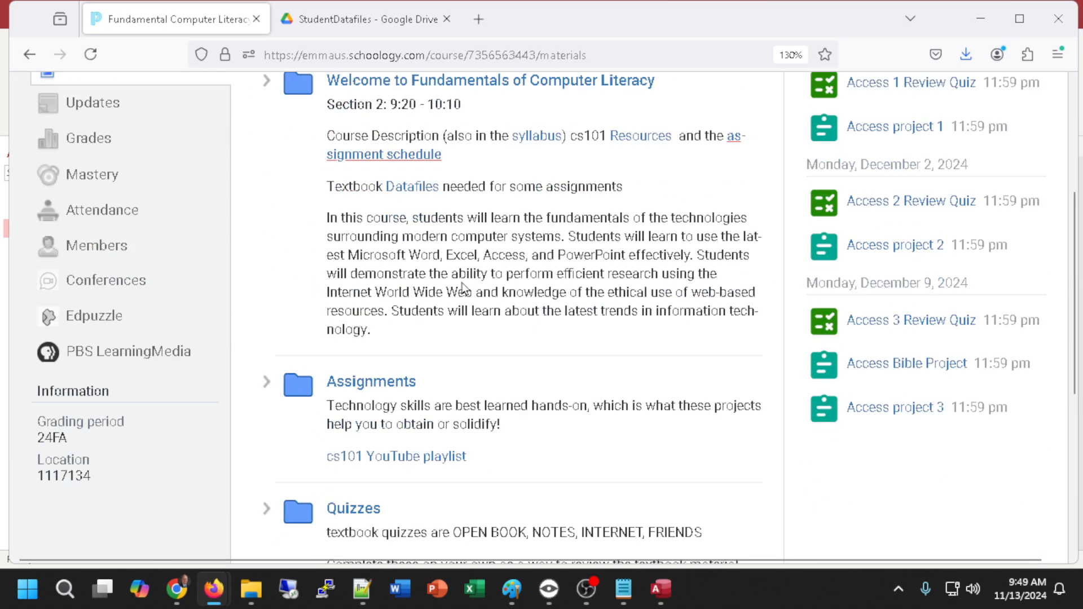
pyautogui.scroll(4, 411, 276)
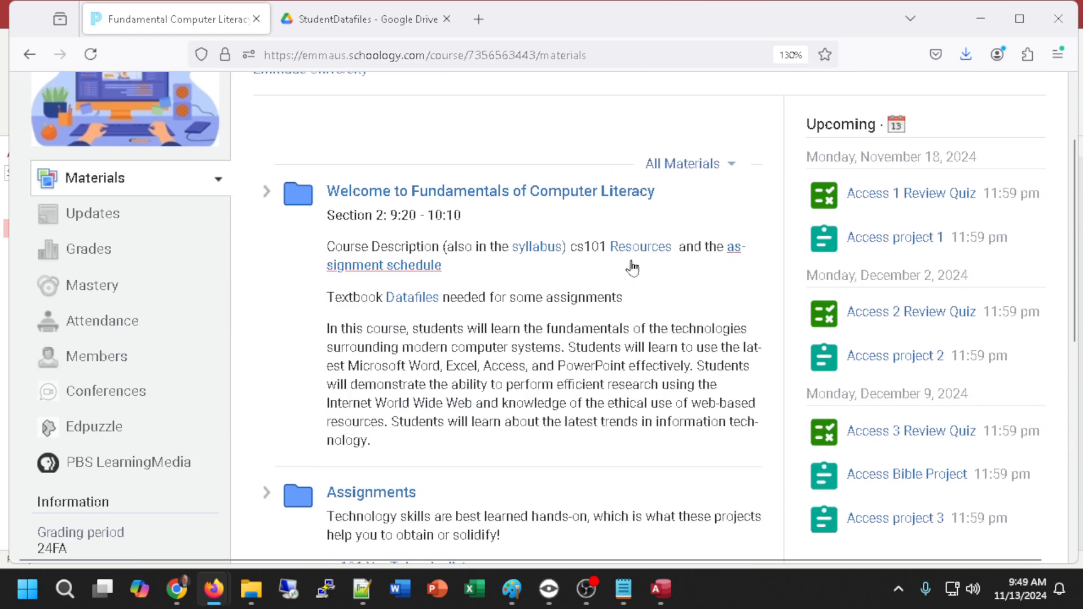
pyautogui.scroll(-2, 534, 279)
pyautogui.scroll(1, 544, 266)
pyautogui.scroll(1, 544, 267)
pyautogui.click(418, 298)
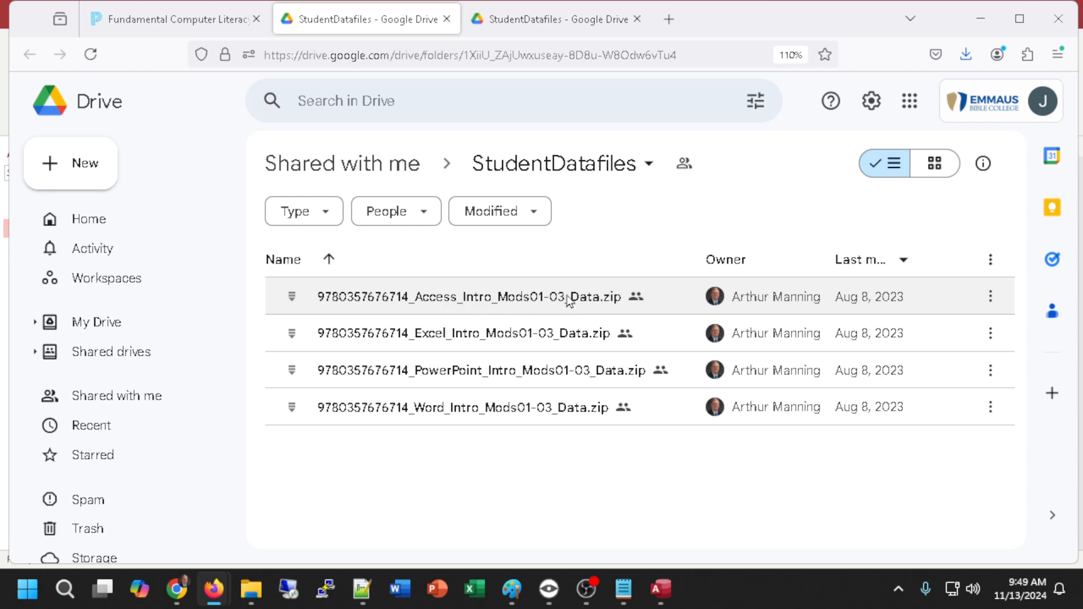
pyautogui.doubleClick(494, 298)
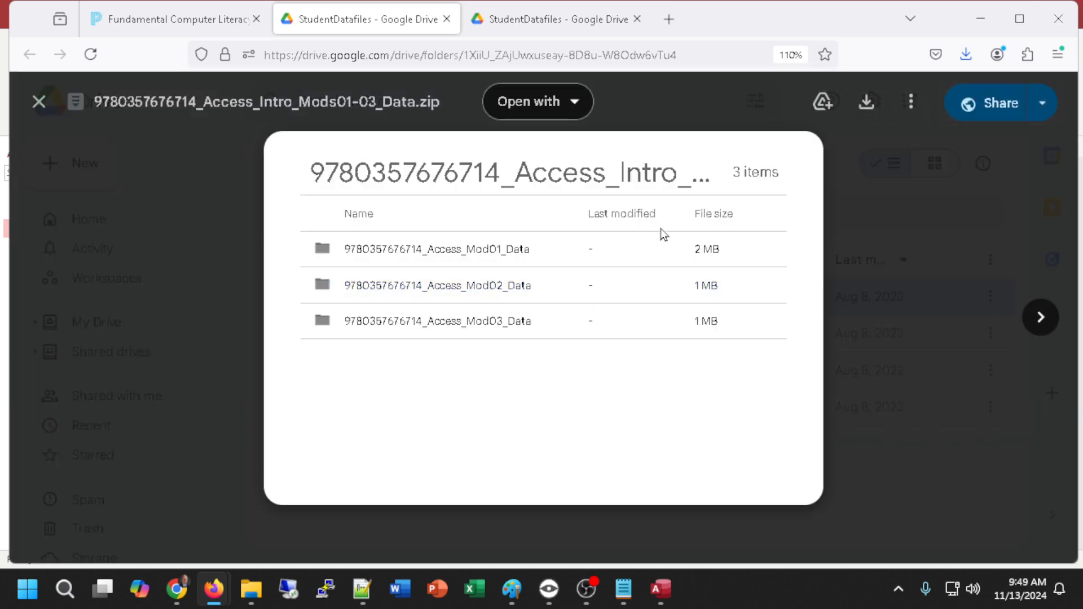
pyautogui.click(533, 105)
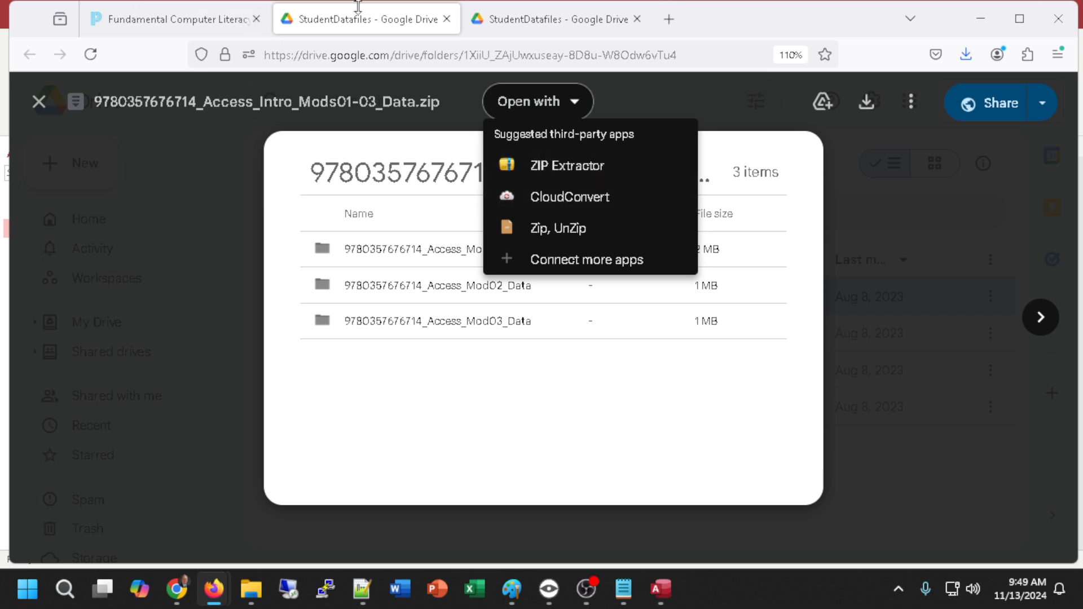
# Return to the Schoology course page and switch to the smartAC1 database in Access
pyautogui.click(187, 20)
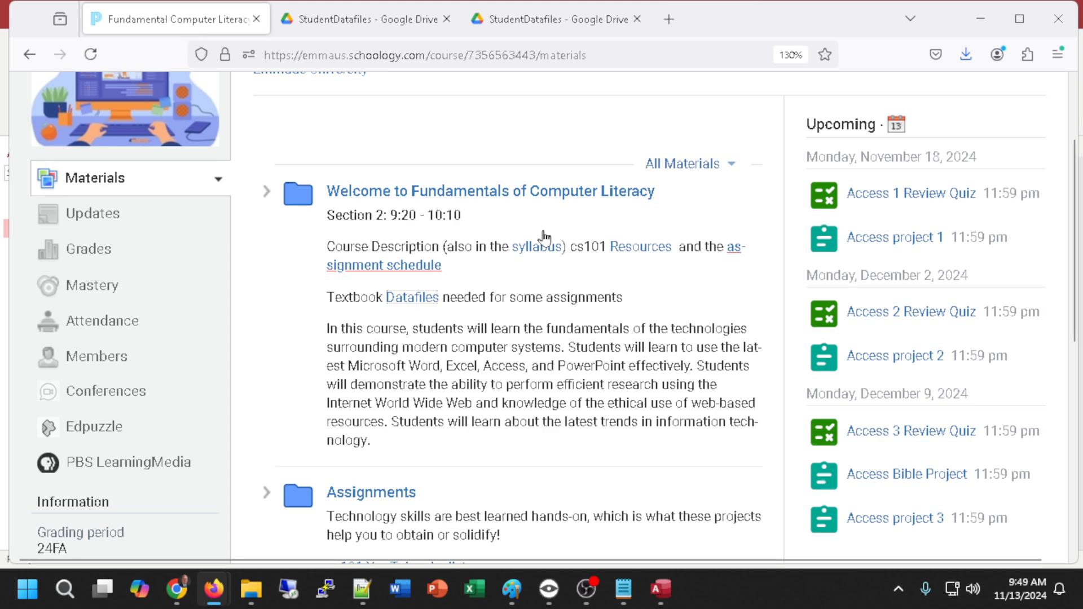
pyautogui.hotkey('alt', 'Tab')
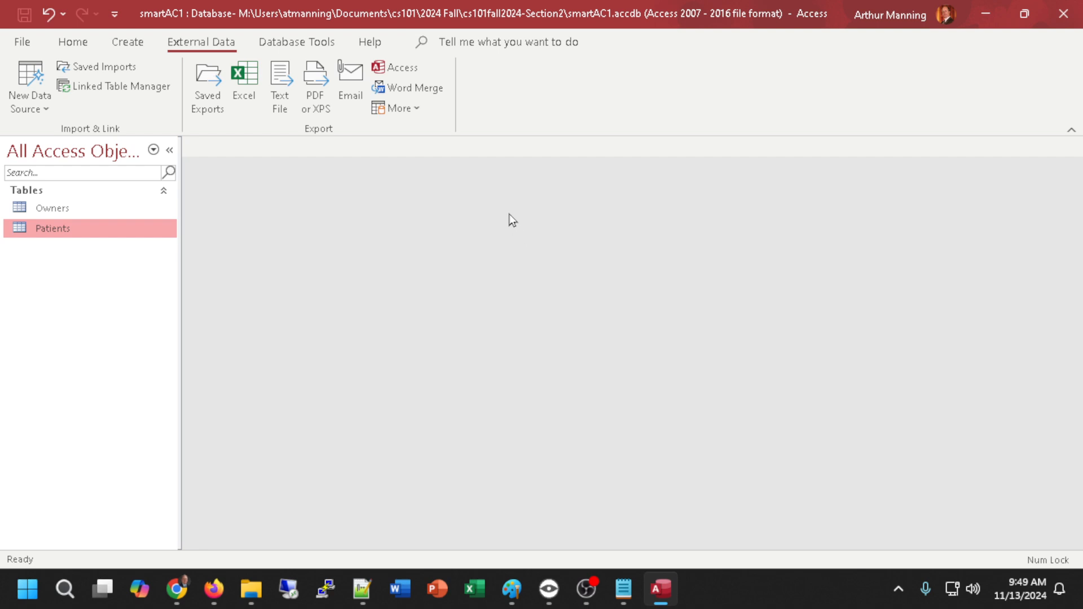
pyautogui.click(24, 82)
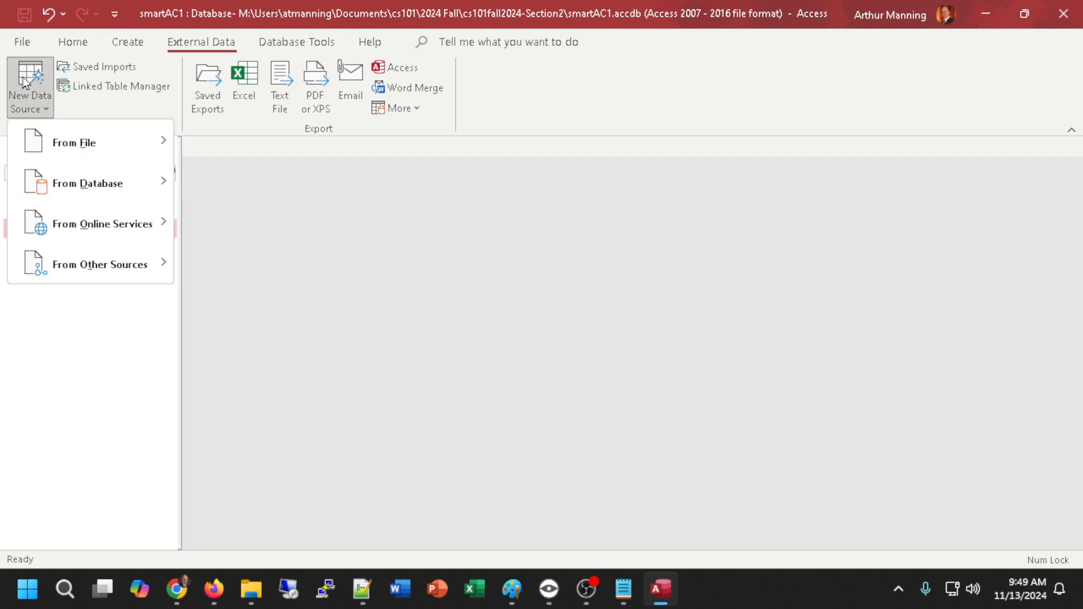
pyautogui.moveTo(69, 145)
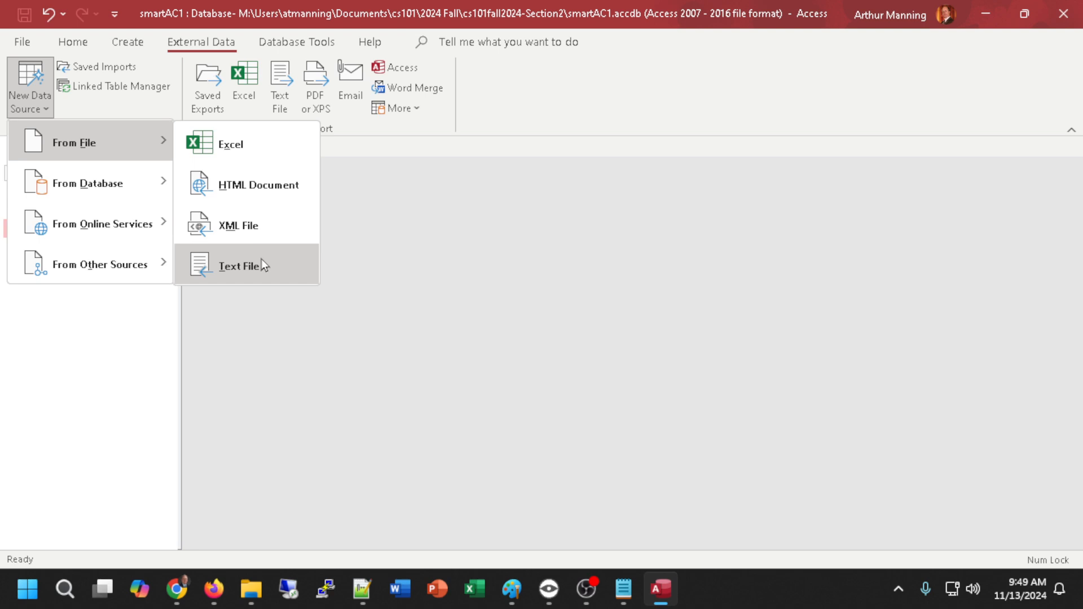
pyautogui.moveTo(134, 191)
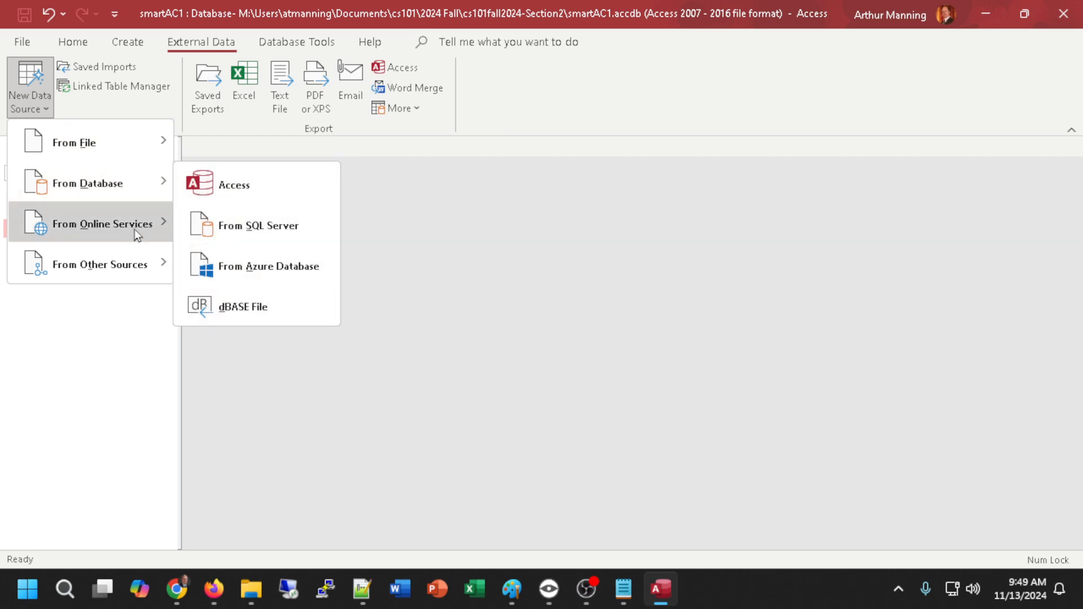
pyautogui.moveTo(135, 229)
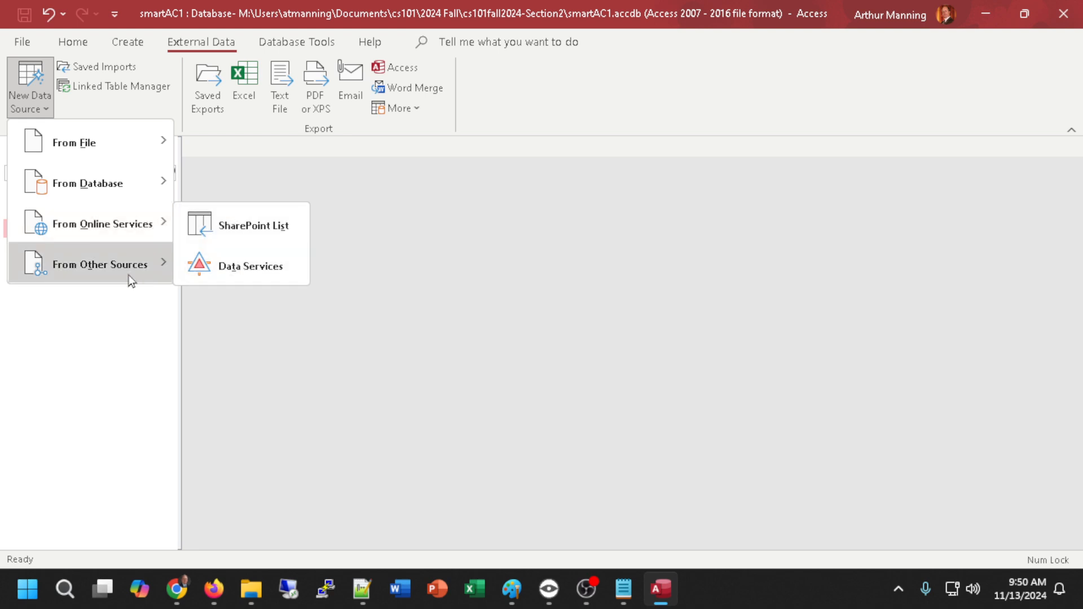
pyautogui.moveTo(128, 276)
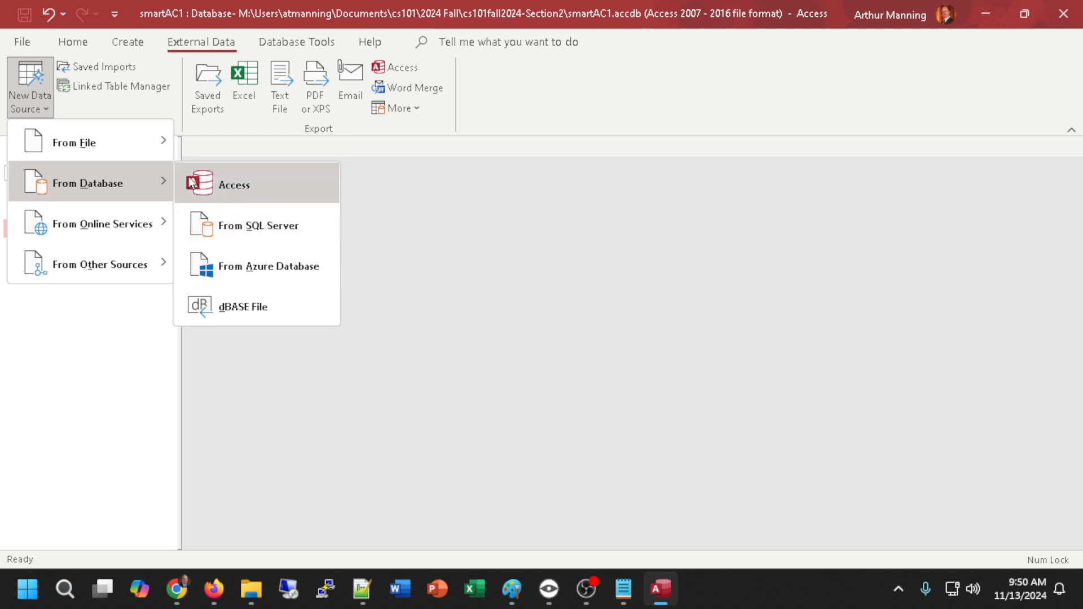
pyautogui.click(244, 190)
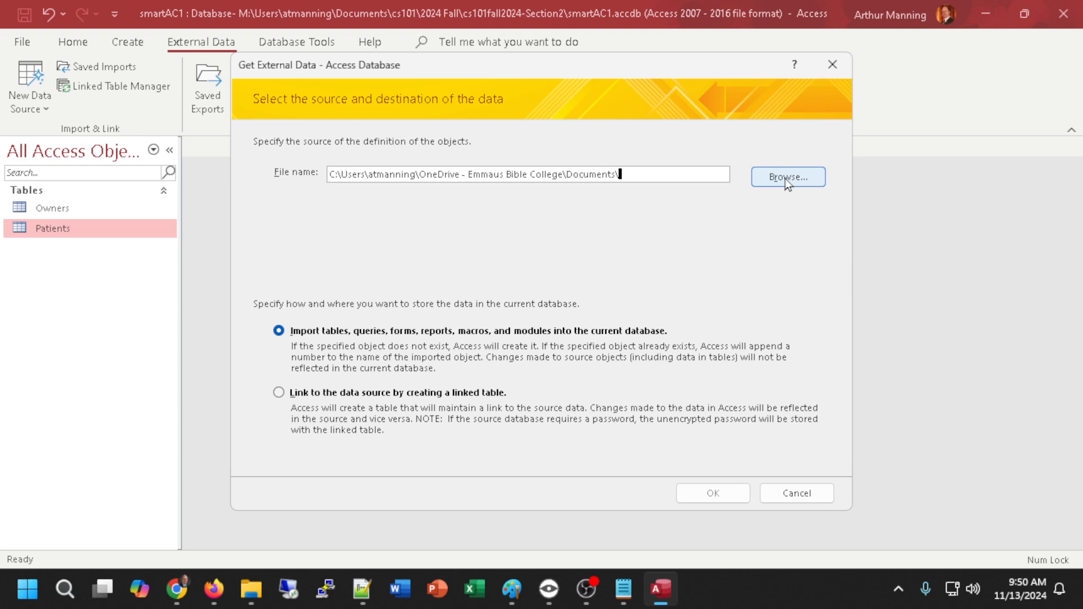
pyautogui.click(831, 66)
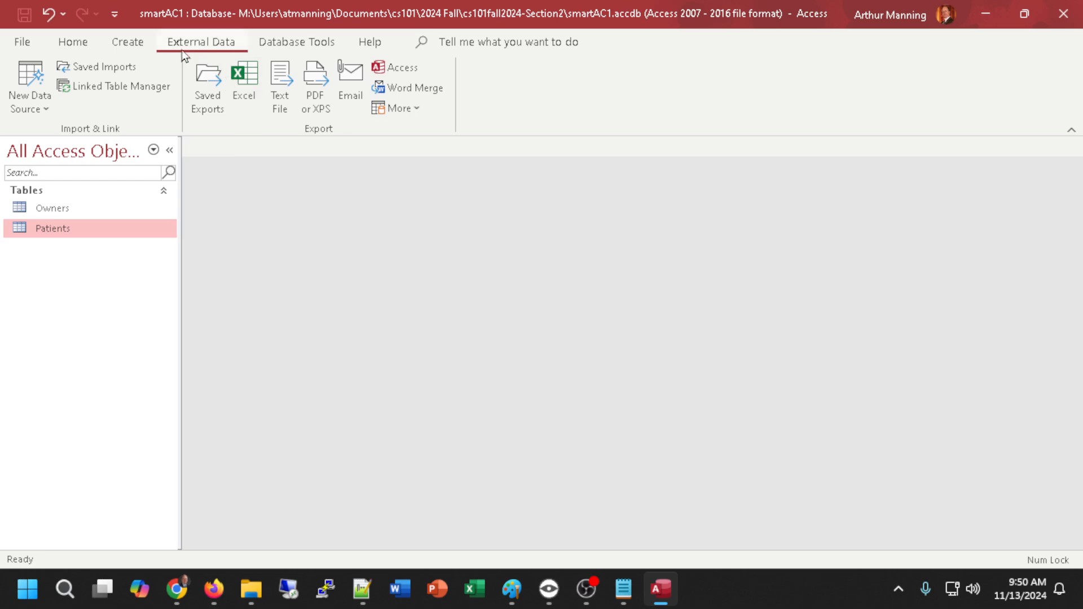
# Start importing external data from another Access database and browse for its source file
pyautogui.click(40, 88)
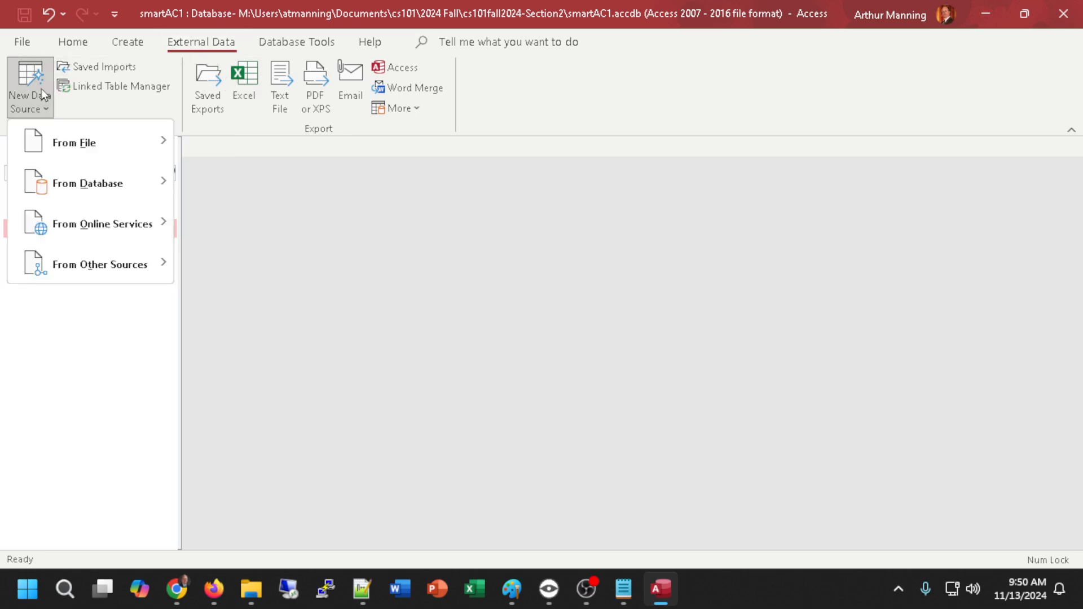
pyautogui.moveTo(147, 181)
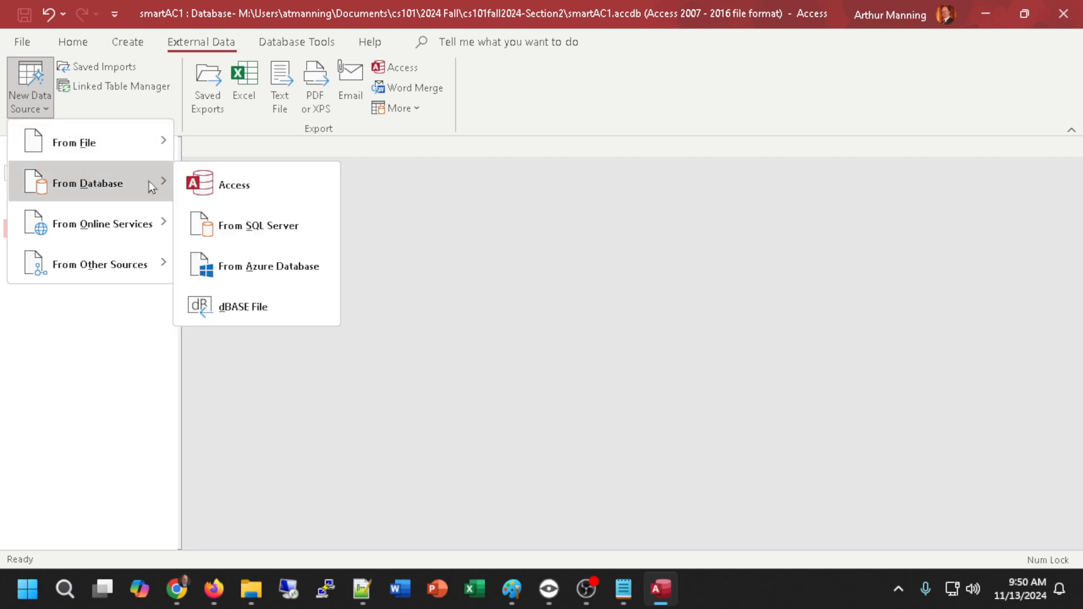
pyautogui.click(229, 187)
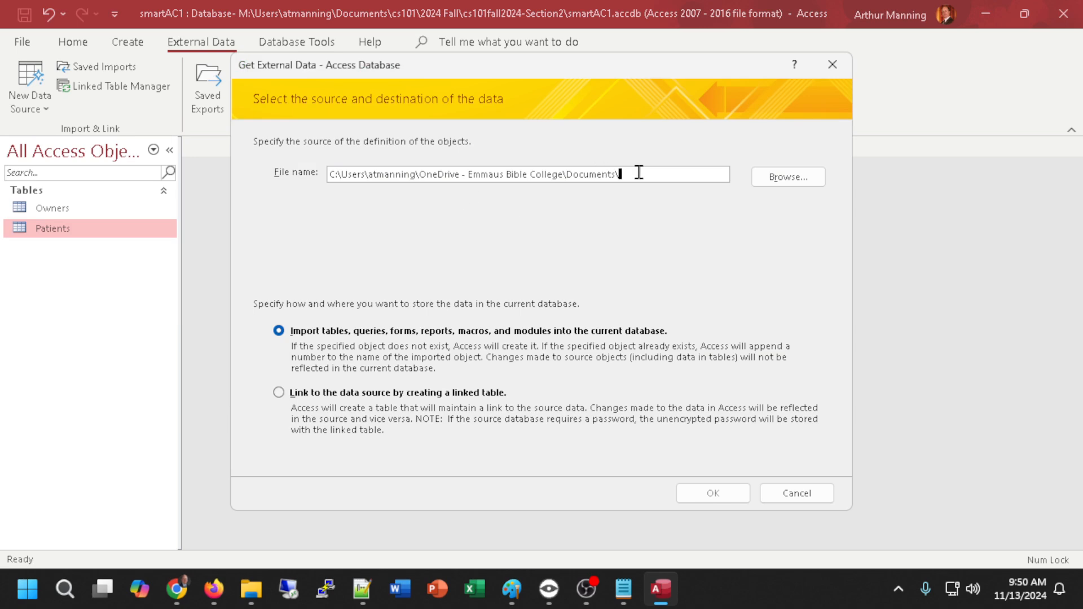
pyautogui.moveTo(638, 172); pyautogui.dragTo(255, 192)
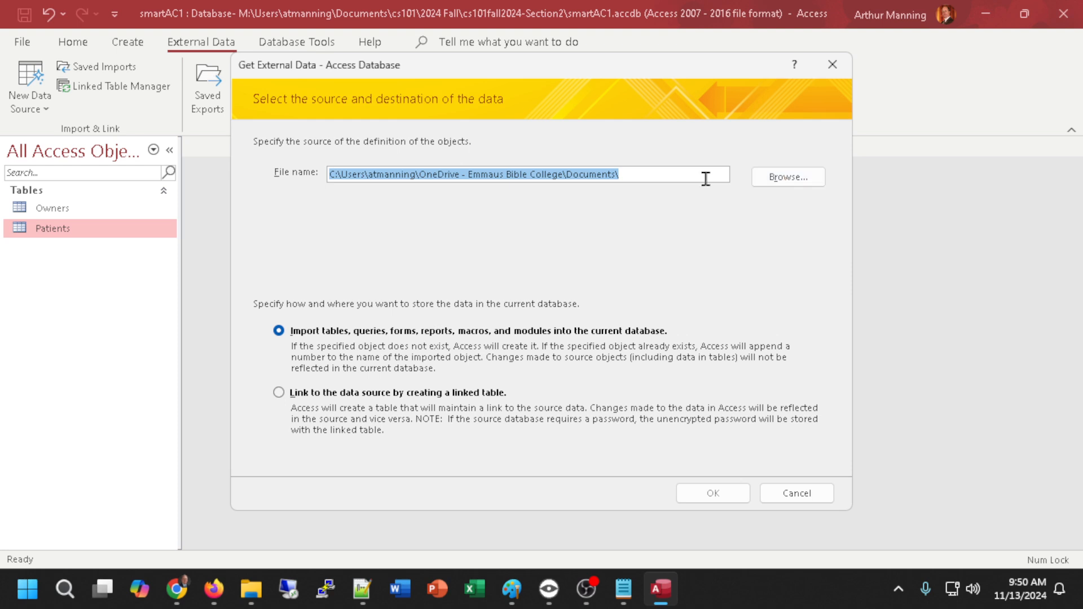
pyautogui.click(777, 179)
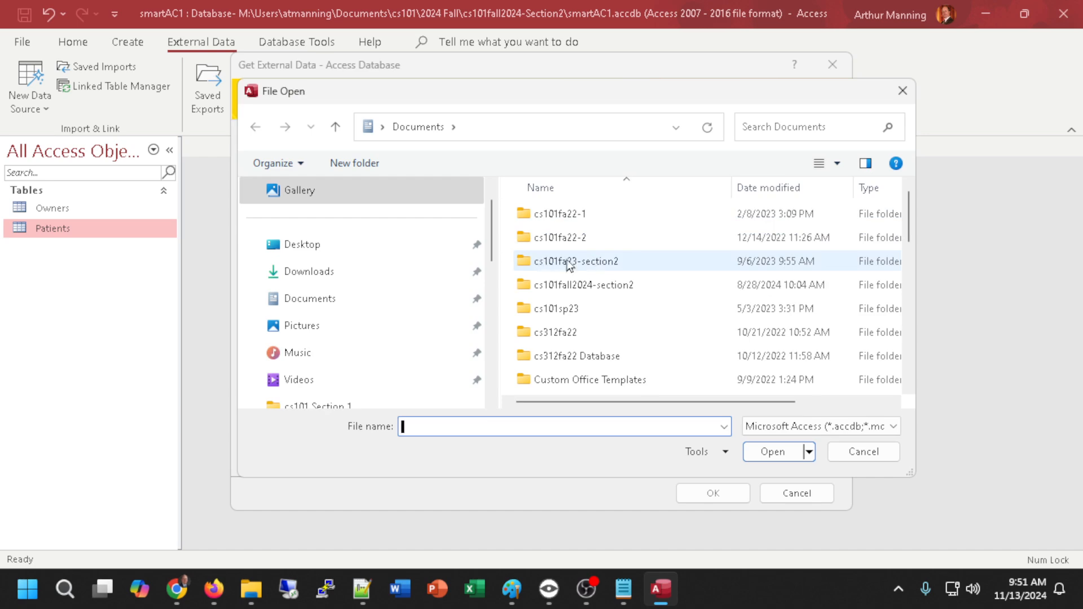
# Choose Support_AC_CMF_Vets_Extra_Tables.accdb from the M: drive's cs101\2024 Fall\cs101fall2024-Section2 folder as the source, importing into the current database
pyautogui.scroll(-3, 460, 276)
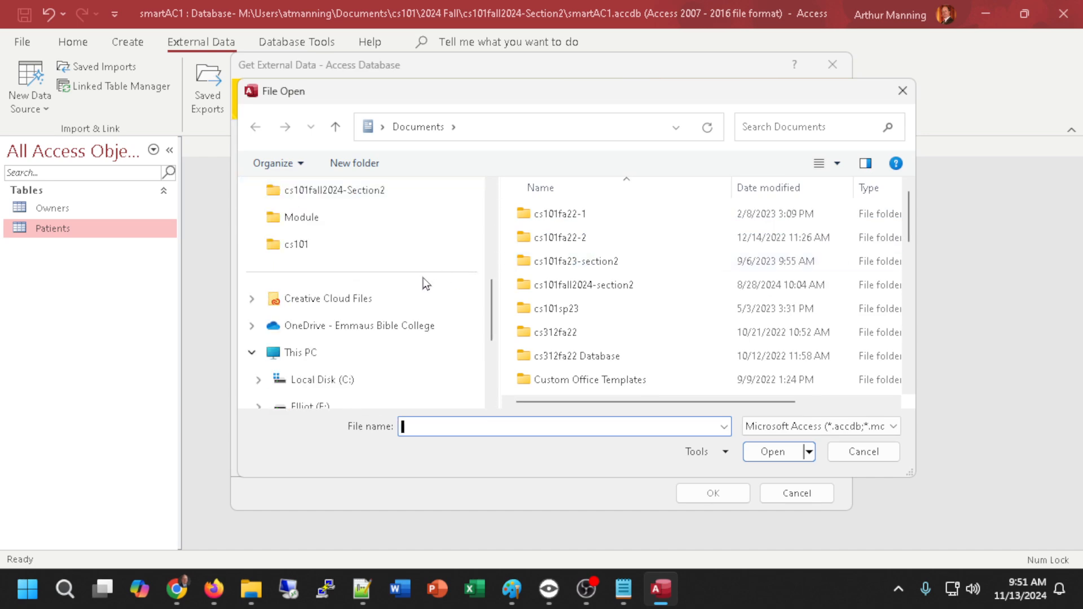
pyautogui.scroll(-3, 428, 285)
pyautogui.click(321, 272)
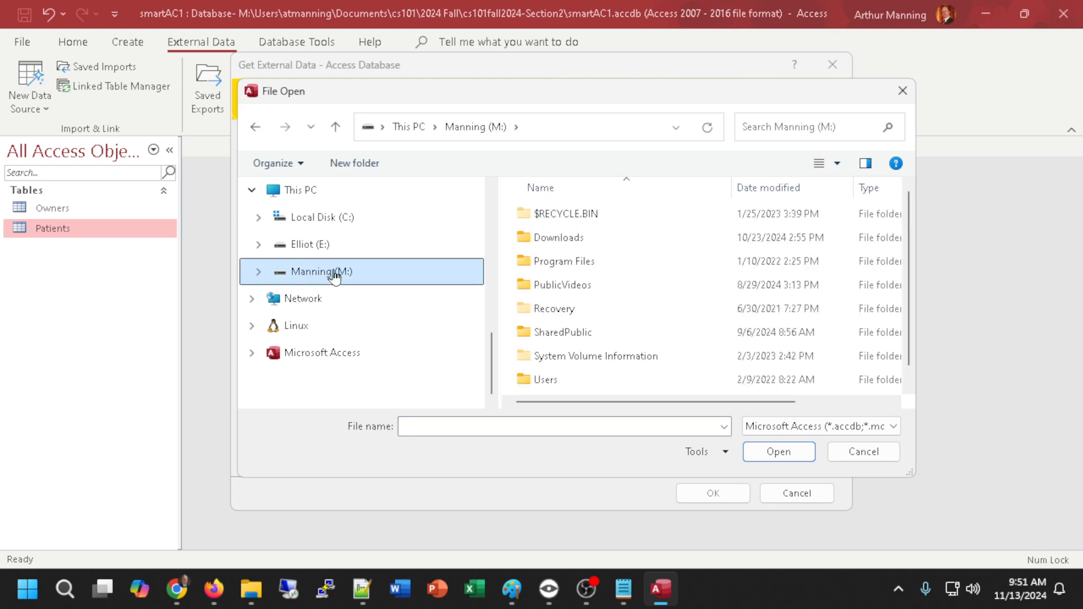
pyautogui.scroll(-1, 566, 326)
pyautogui.doubleClick(550, 361)
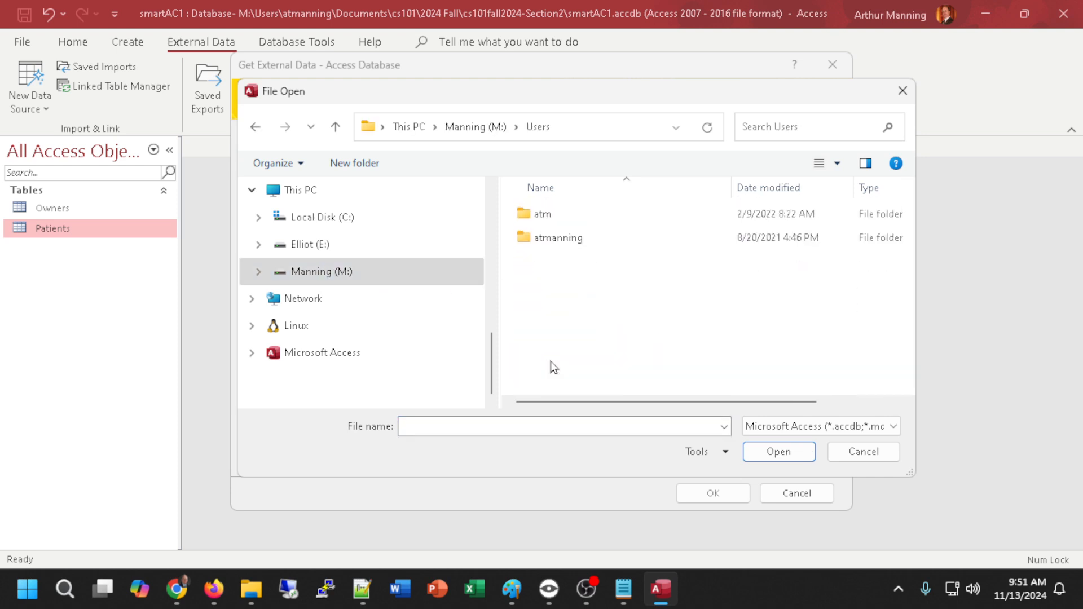
pyautogui.doubleClick(557, 237)
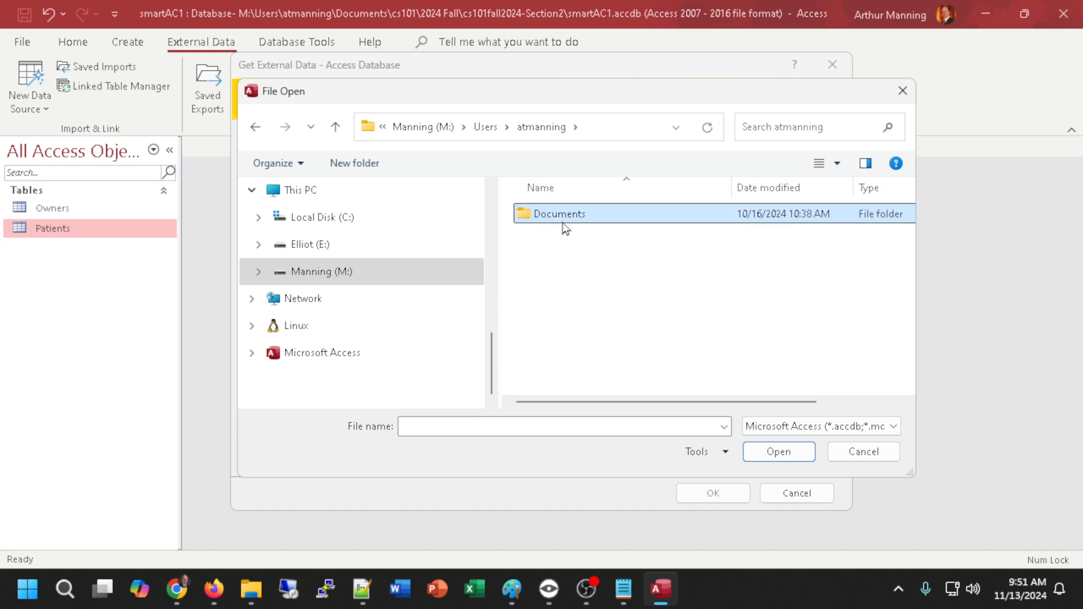
pyautogui.doubleClick(563, 222)
pyautogui.scroll(-1, 624, 243)
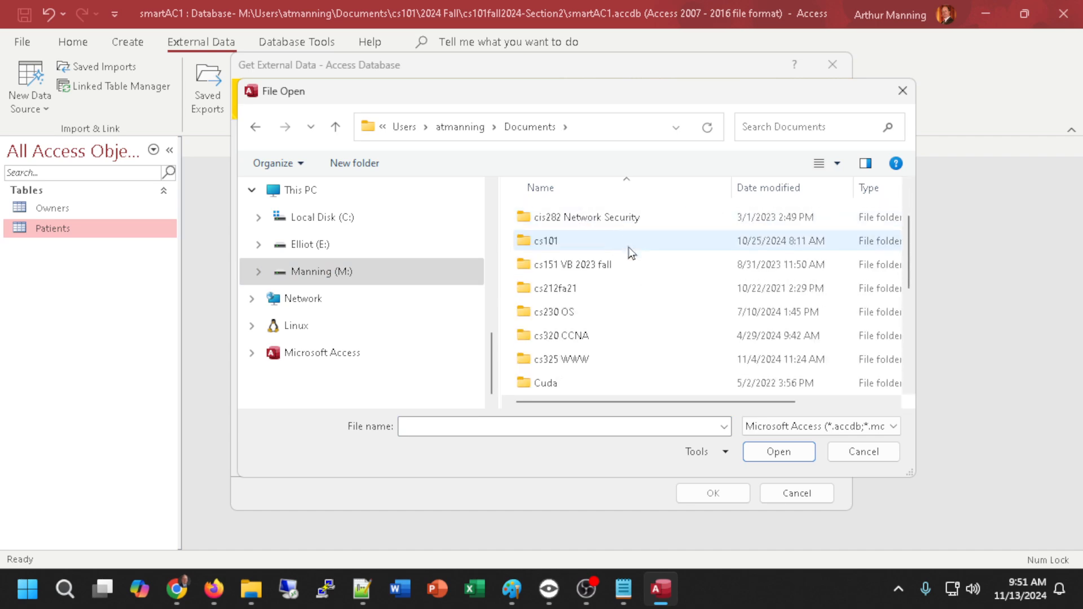
pyautogui.doubleClick(559, 241)
pyautogui.scroll(-1, 628, 271)
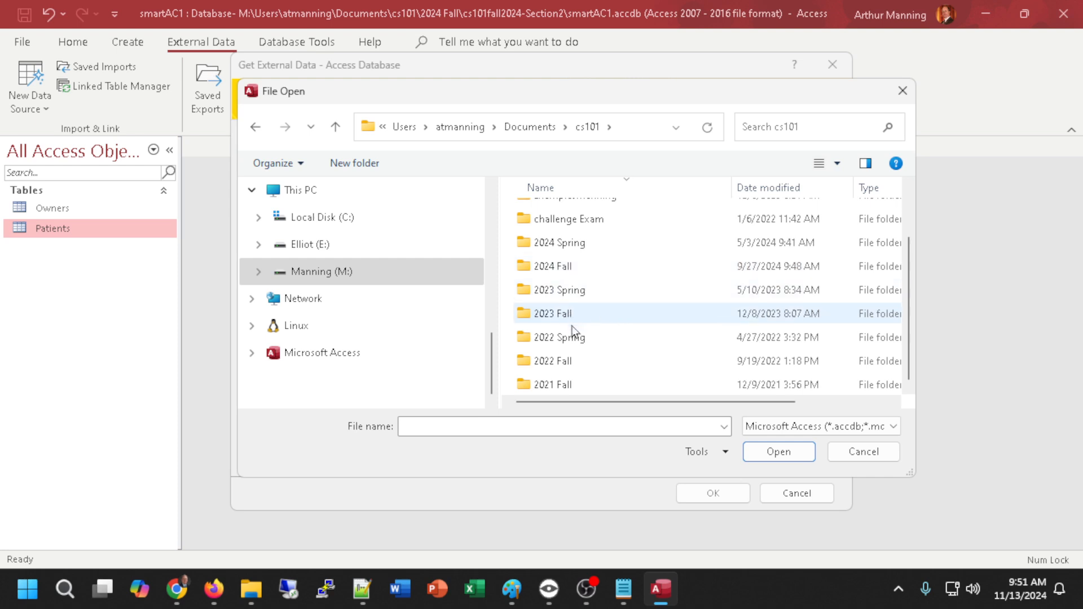
pyautogui.doubleClick(565, 266)
pyautogui.doubleClick(570, 272)
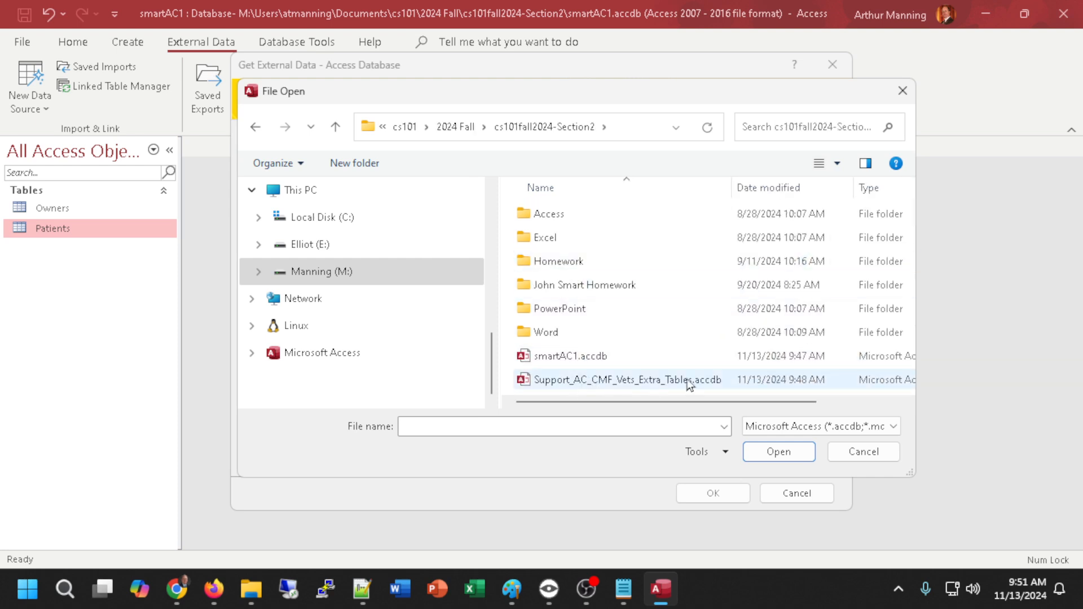
pyautogui.doubleClick(599, 383)
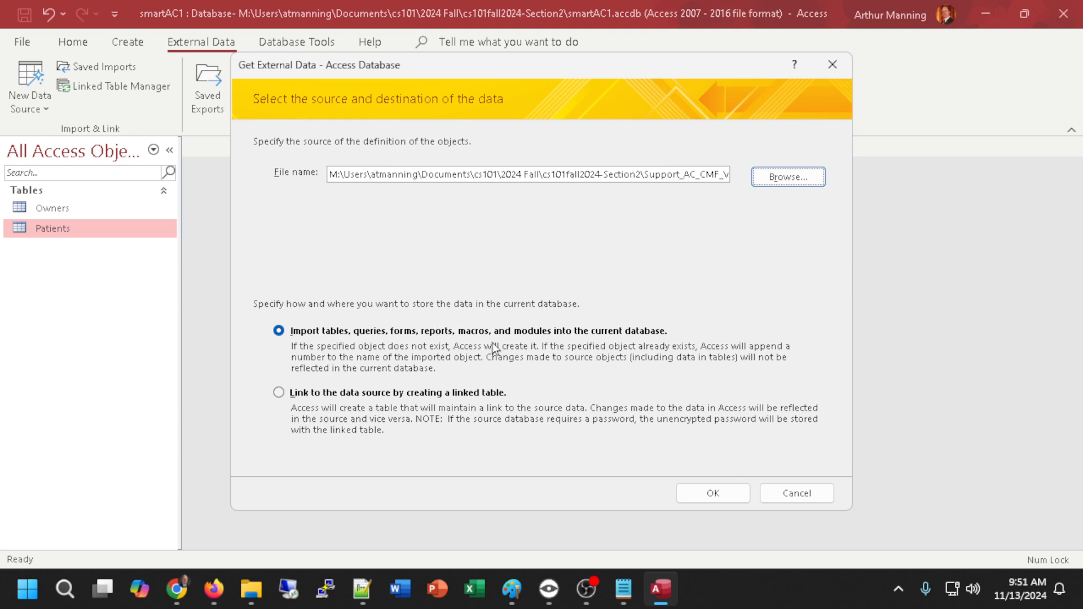
pyautogui.click(713, 494)
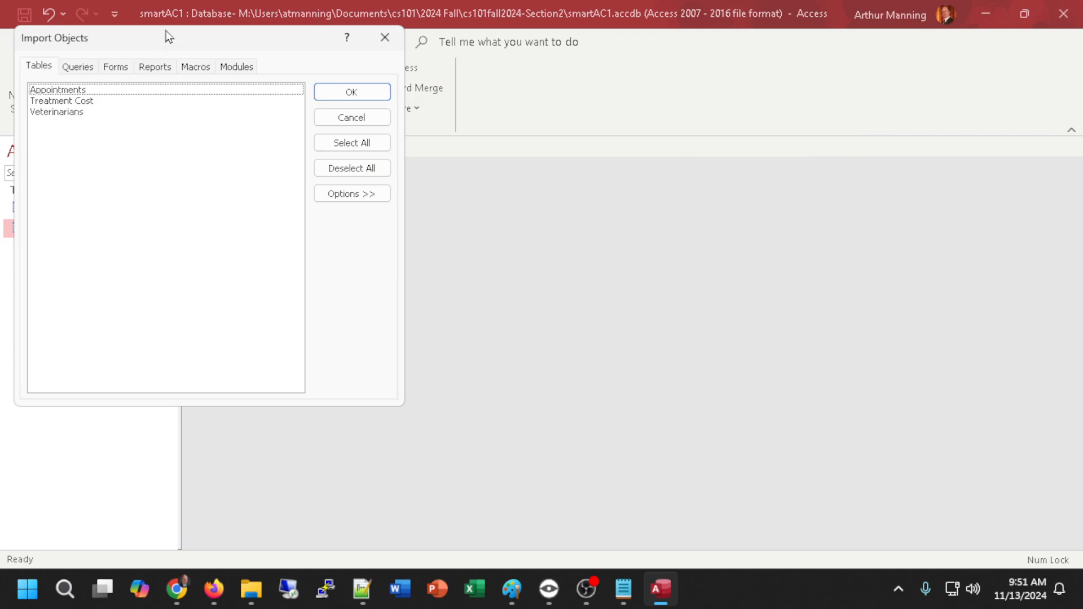
# Examine which tables, queries, forms, reports, macros and modules the source database offers for import
pyautogui.moveTo(165, 33); pyautogui.dragTo(729, 66)
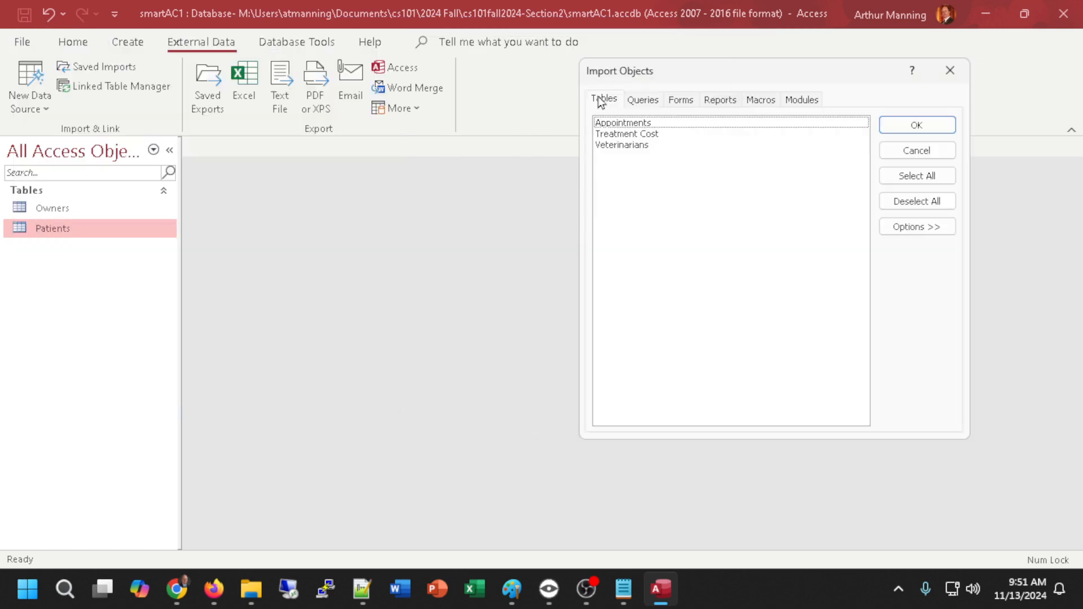
pyautogui.click(643, 100)
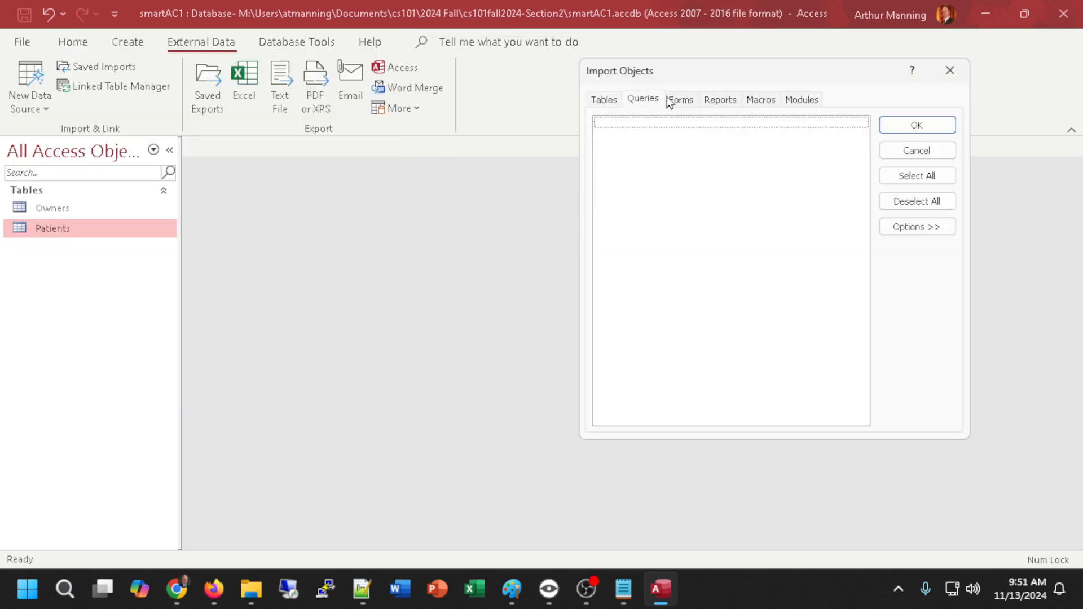
pyautogui.click(681, 100)
pyautogui.click(720, 101)
pyautogui.click(753, 100)
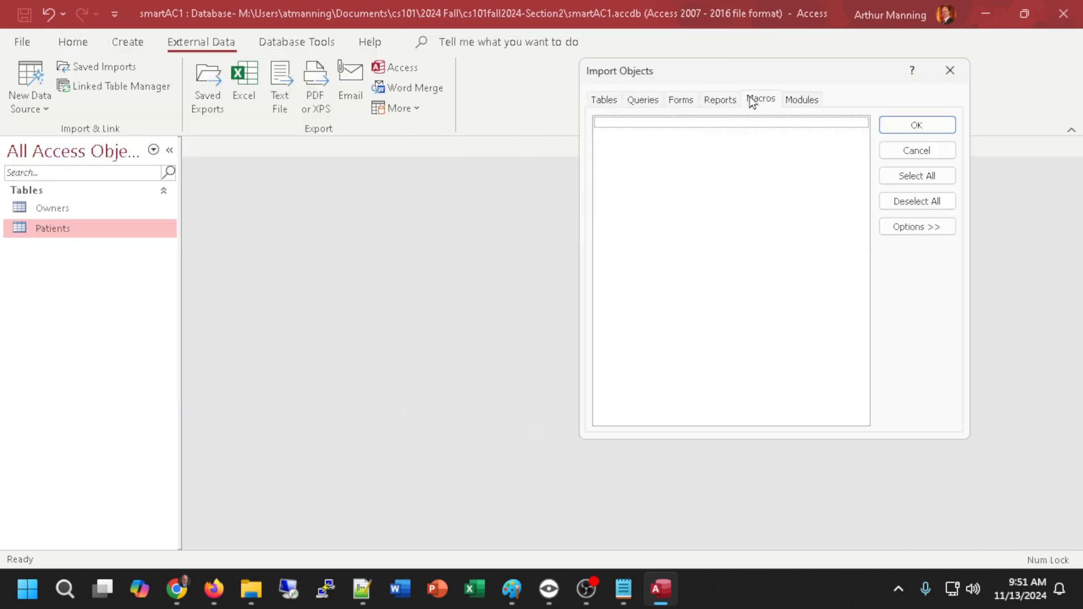
pyautogui.click(802, 102)
pyautogui.click(602, 100)
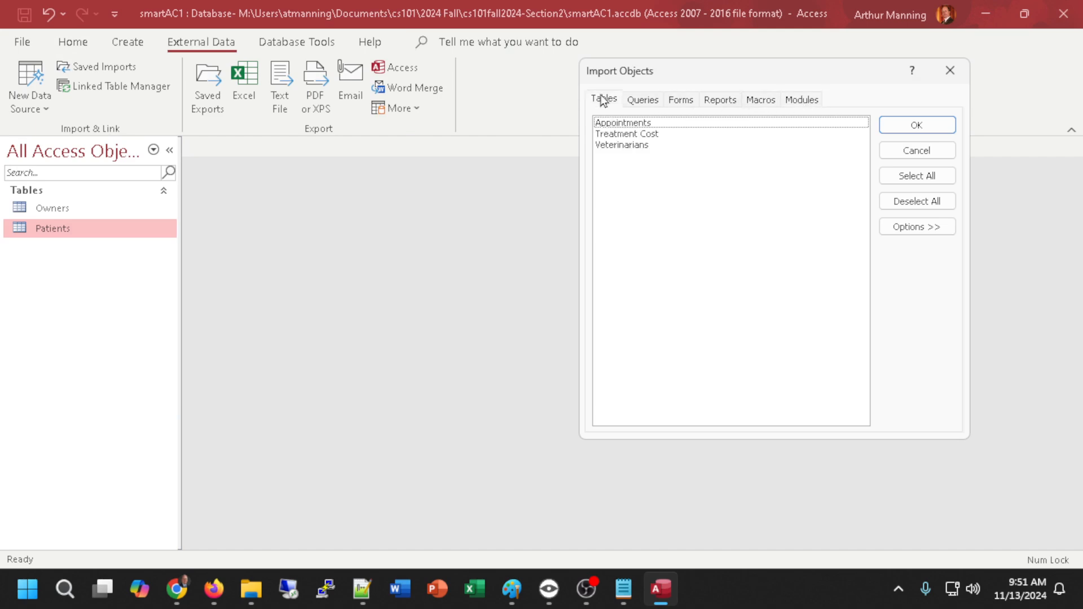
# Import all three tables, Appointments, Treatment Cost and Veterinarians, without saving the import steps
pyautogui.click(909, 177)
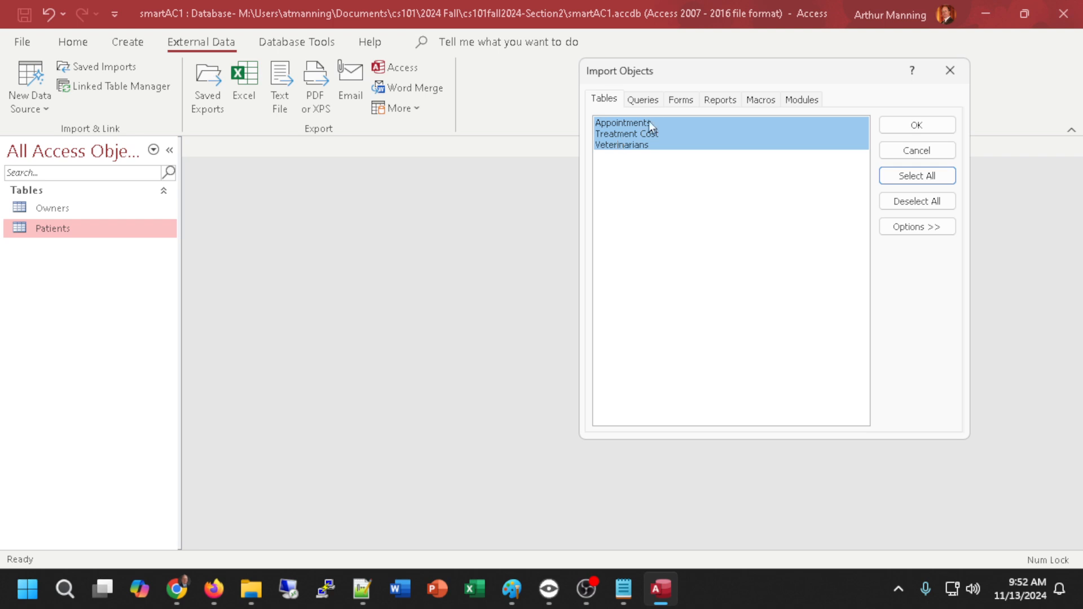
pyautogui.click(916, 125)
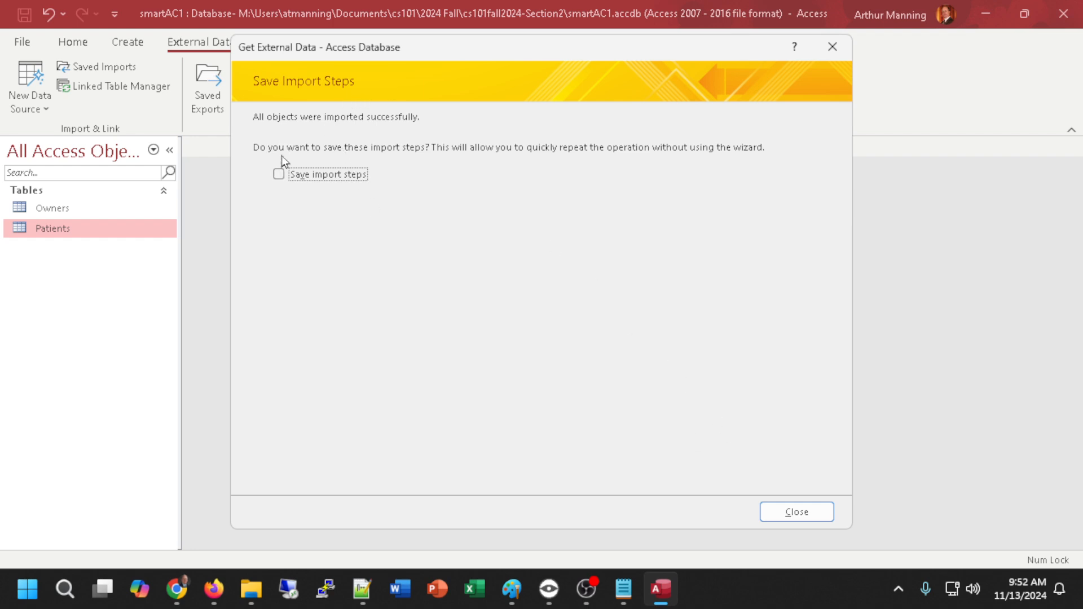
pyautogui.click(796, 512)
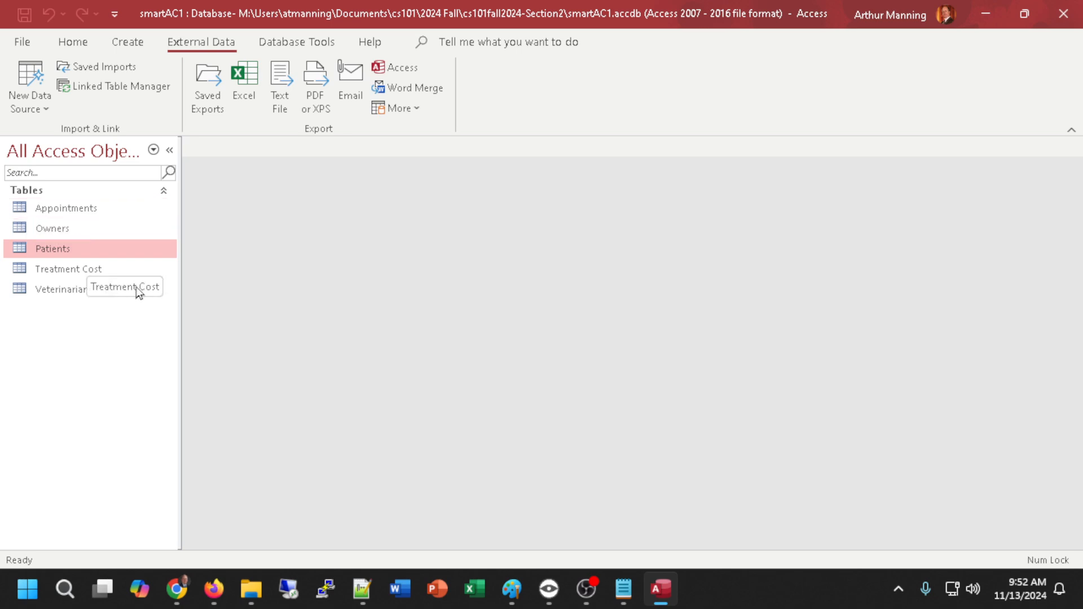
# Review the Appointments table's records and its field design, and close the table
pyautogui.doubleClick(79, 208)
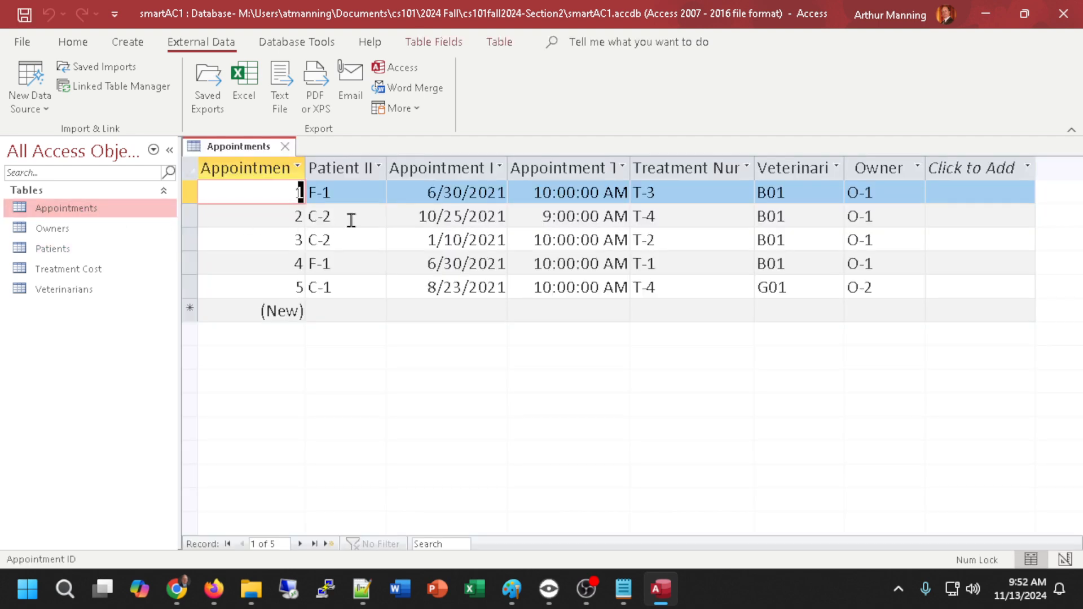
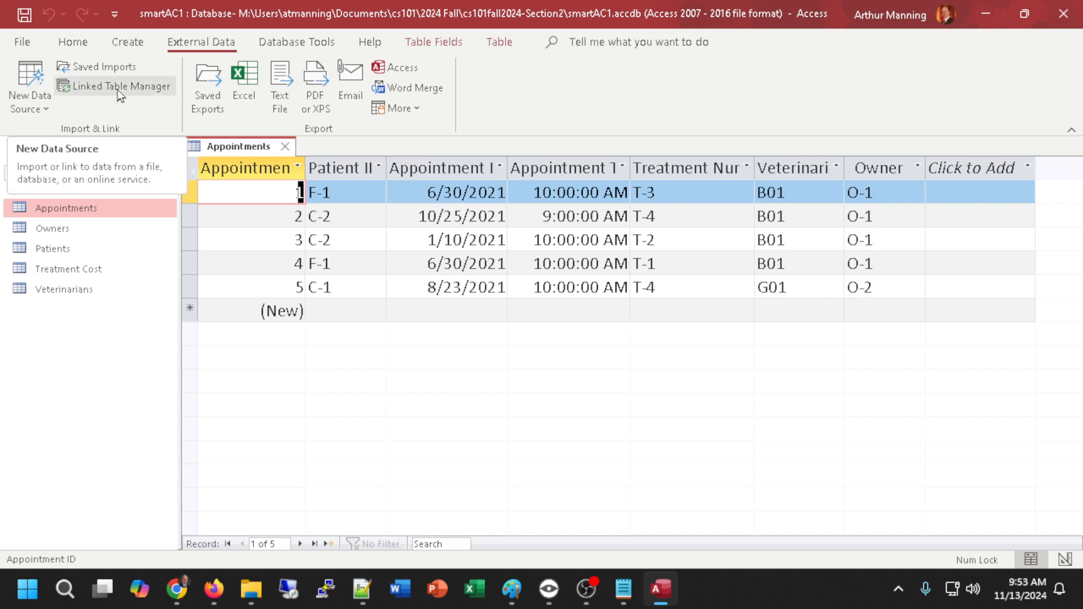
pyautogui.click(82, 43)
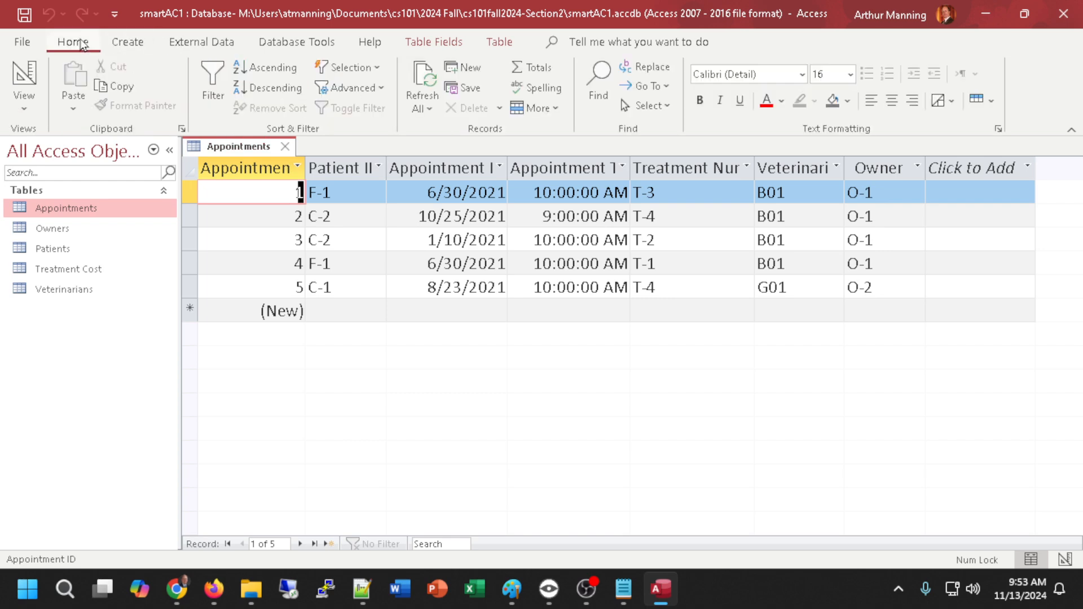
pyautogui.click(24, 79)
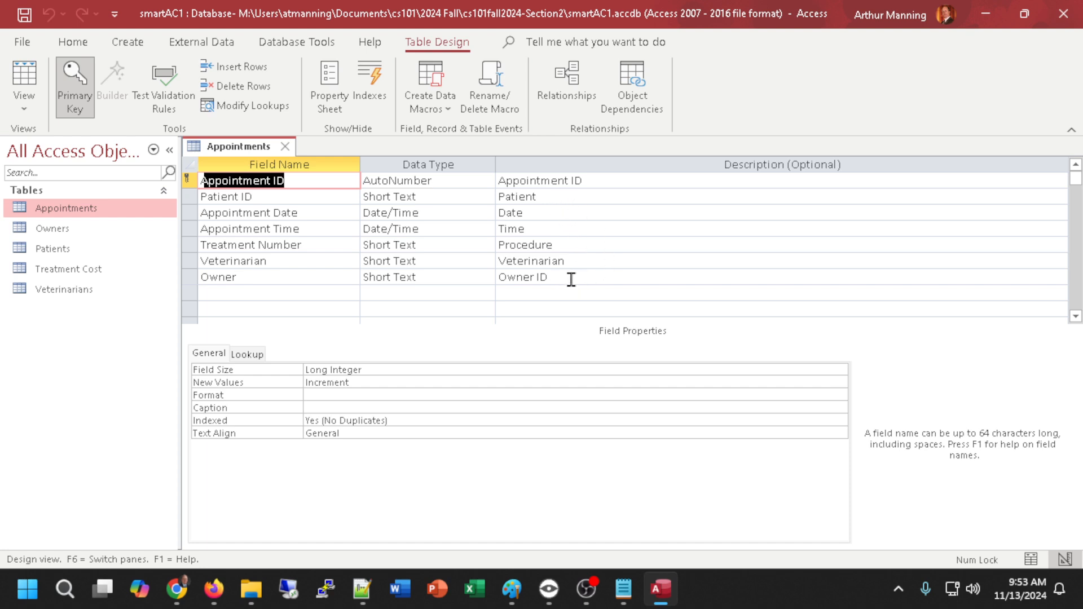
pyautogui.click(286, 147)
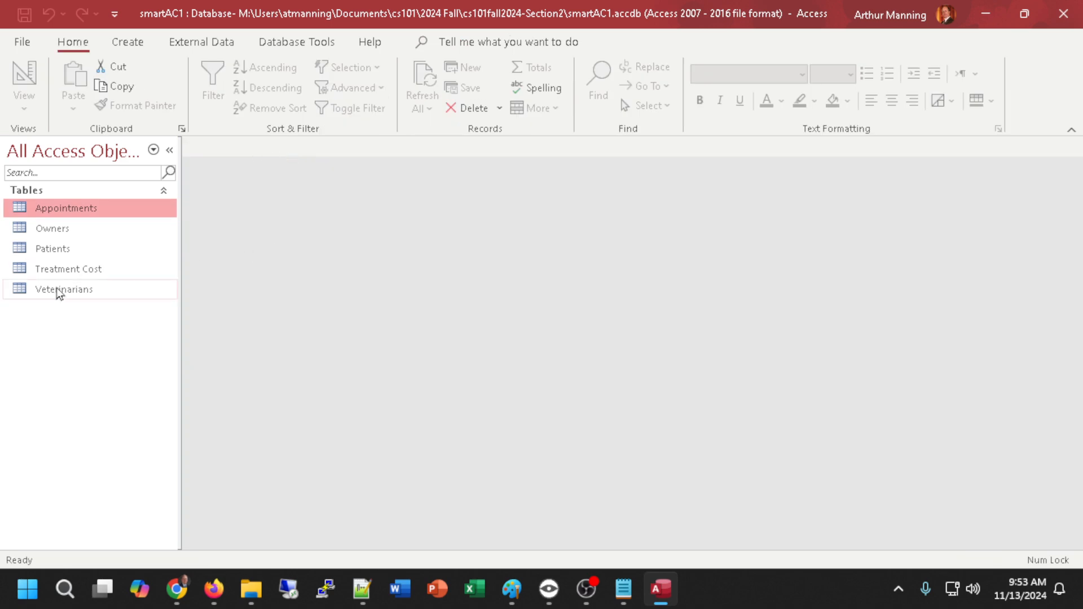
# Review the Treatment Cost table's records and field data types, and close the table
pyautogui.doubleClick(53, 270)
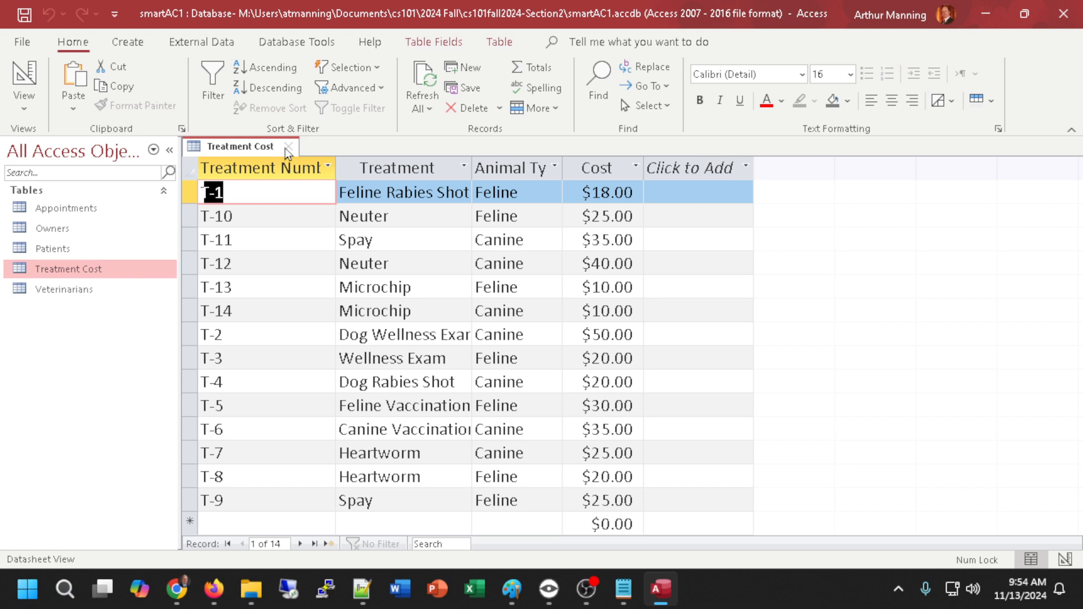
pyautogui.click(22, 79)
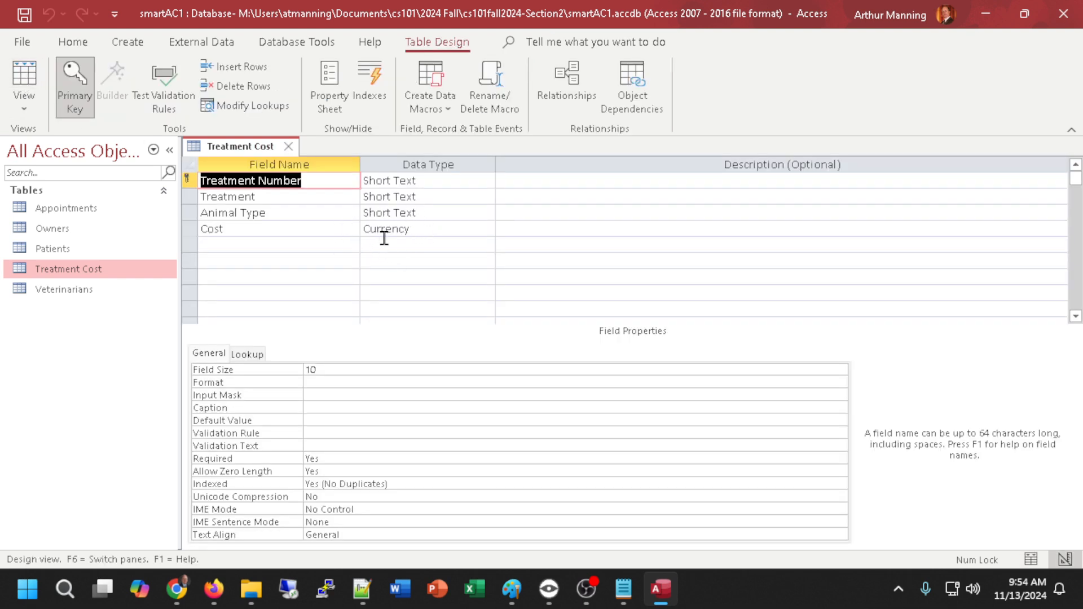
pyautogui.click(288, 146)
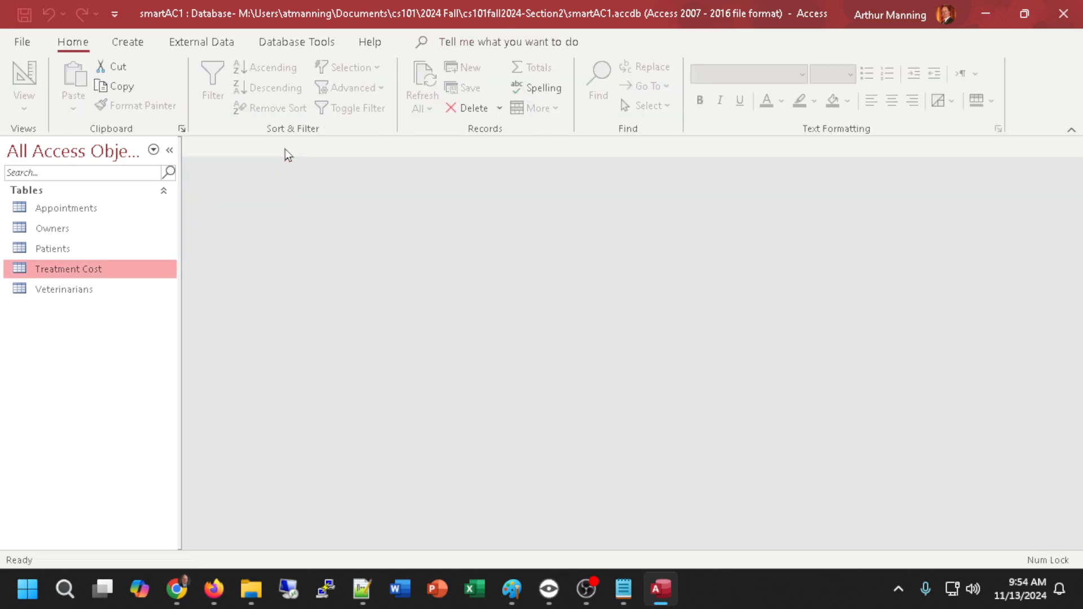
# Review the records in the Veterinarians table, and recheck the ID fields in Appointments, closing each table after viewing
pyautogui.click(76, 294)
pyautogui.doubleClick(75, 295)
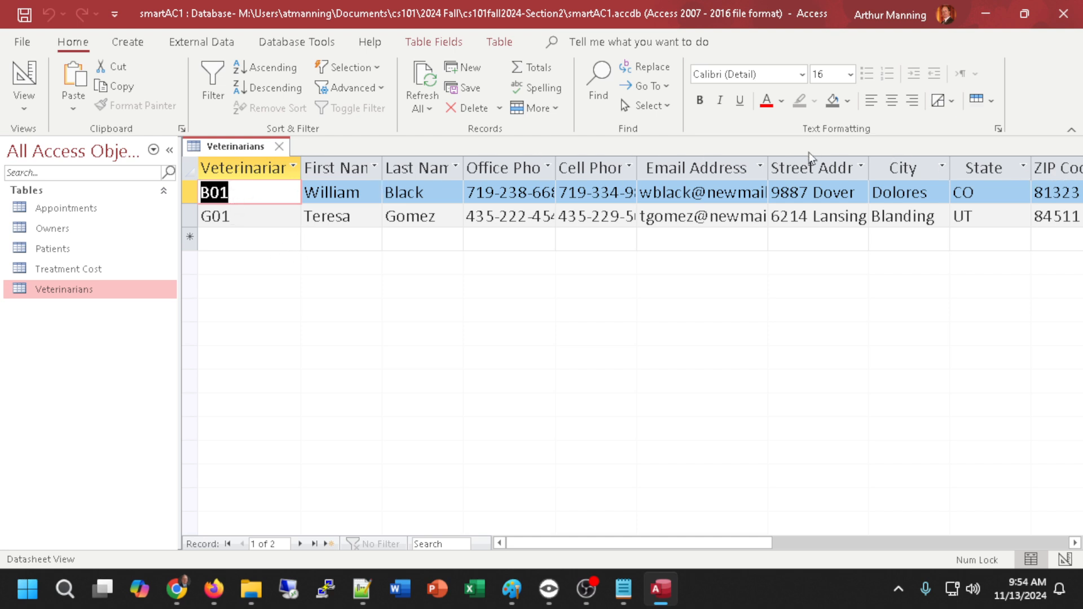
pyautogui.click(280, 148)
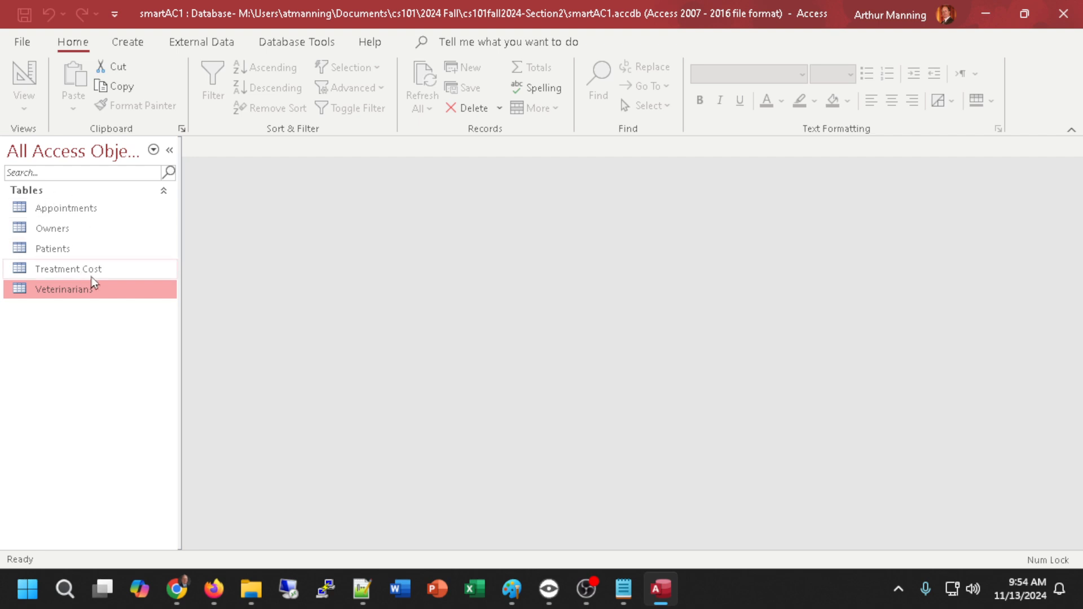
pyautogui.doubleClick(76, 212)
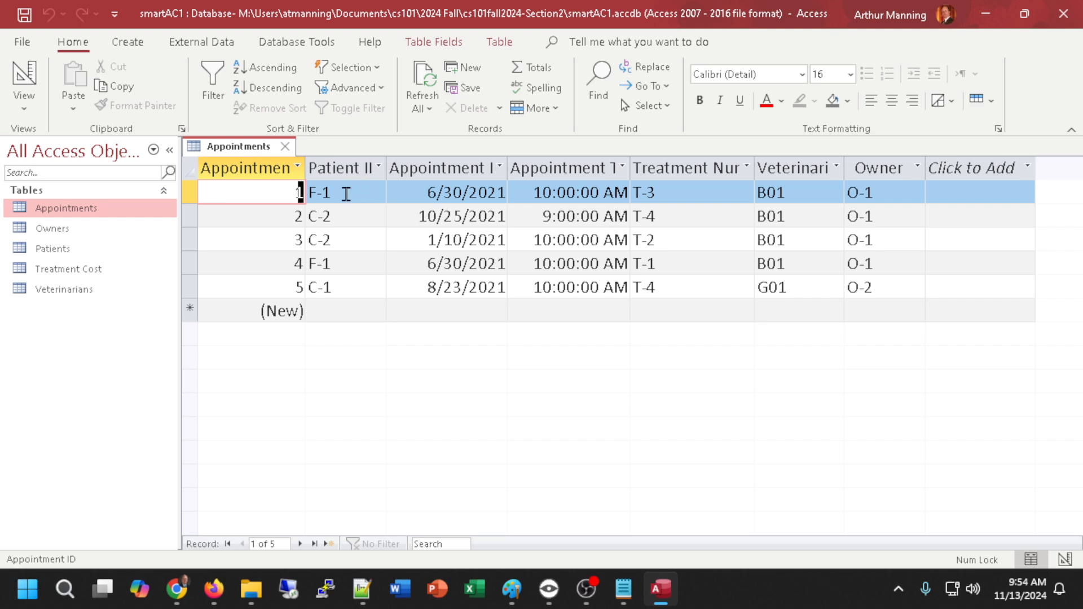
pyautogui.click(285, 148)
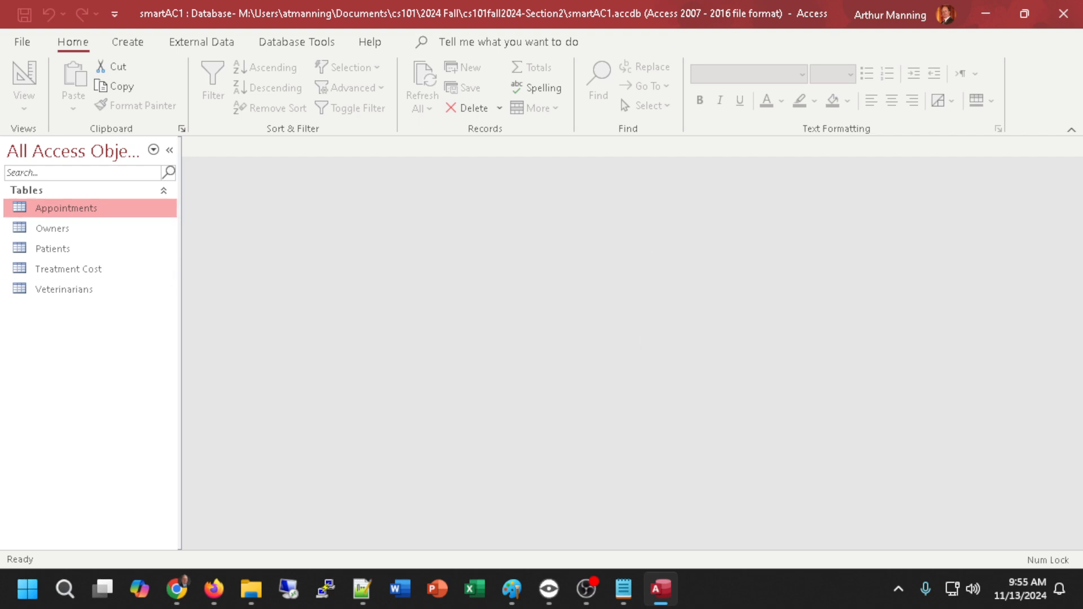
# Start a new query with the Simple Query Wizard, using the Owners table as the field source
pyautogui.hotkey('alt', 'Tab')
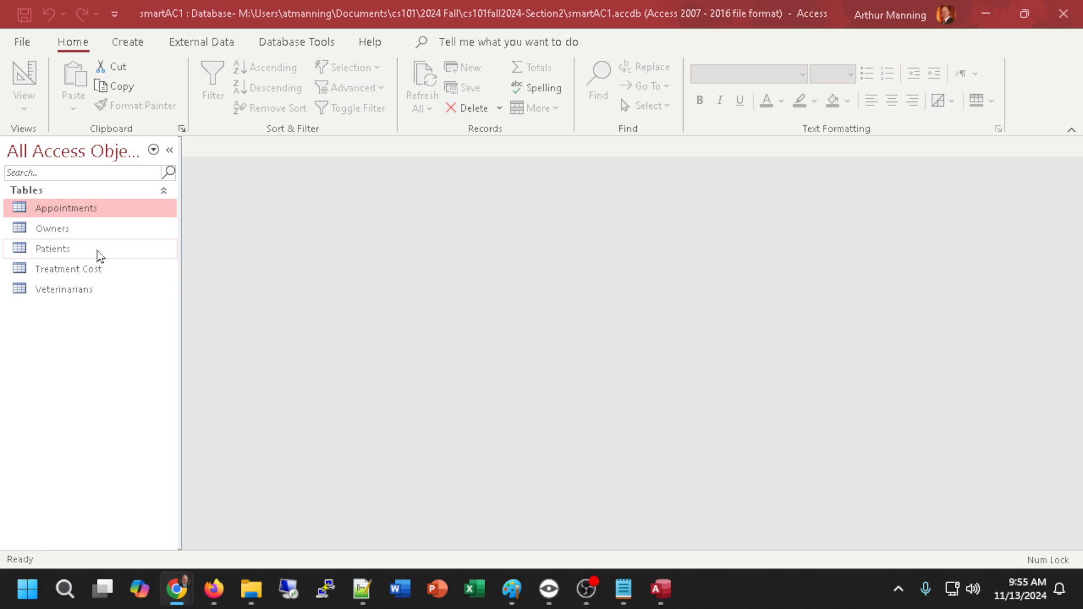
pyautogui.click(129, 47)
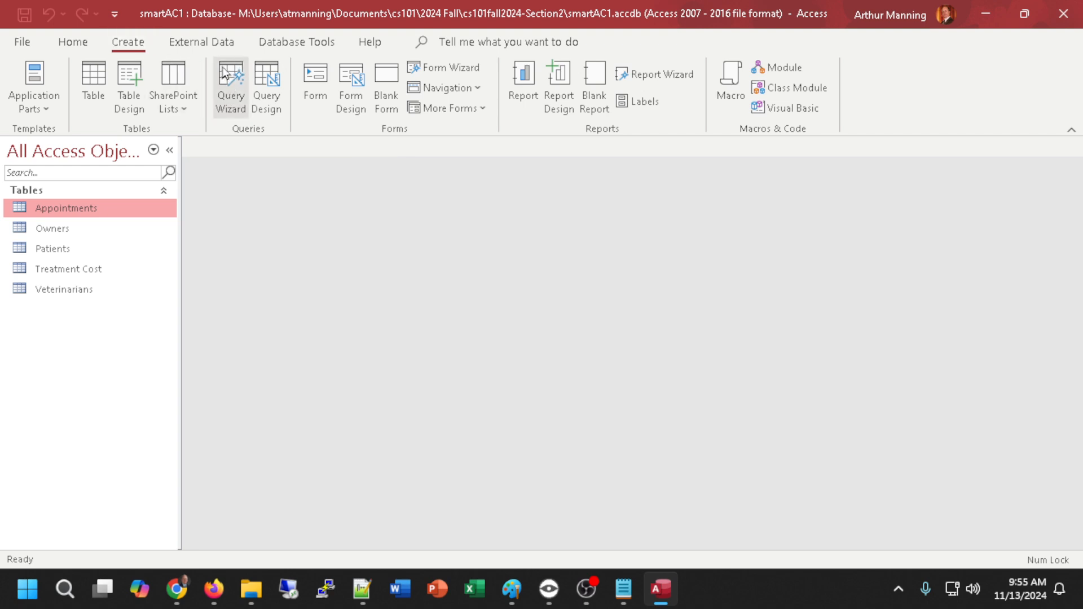
pyautogui.click(225, 85)
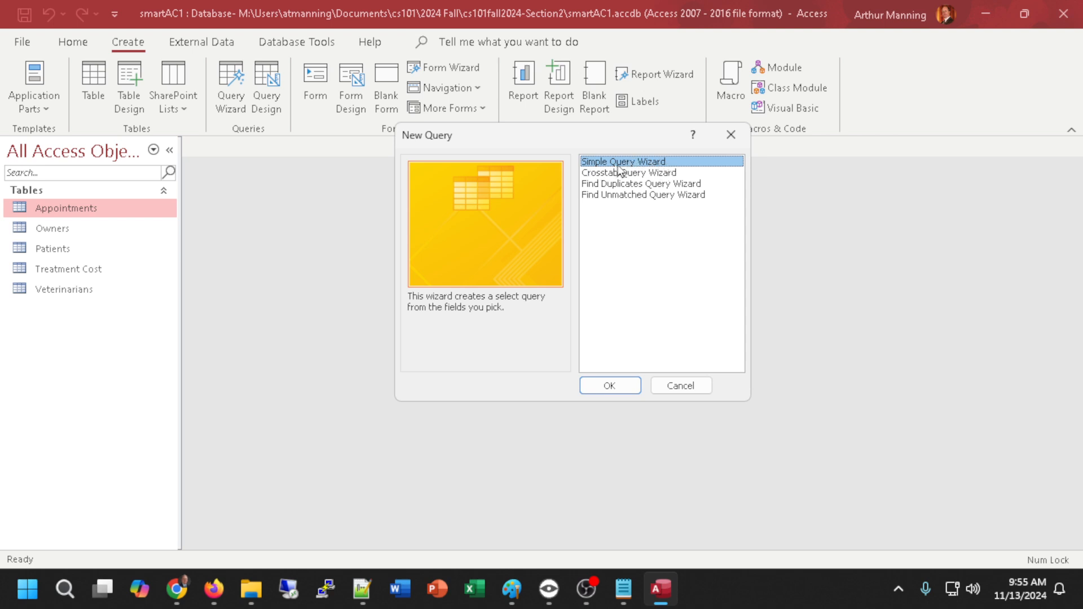
pyautogui.click(625, 389)
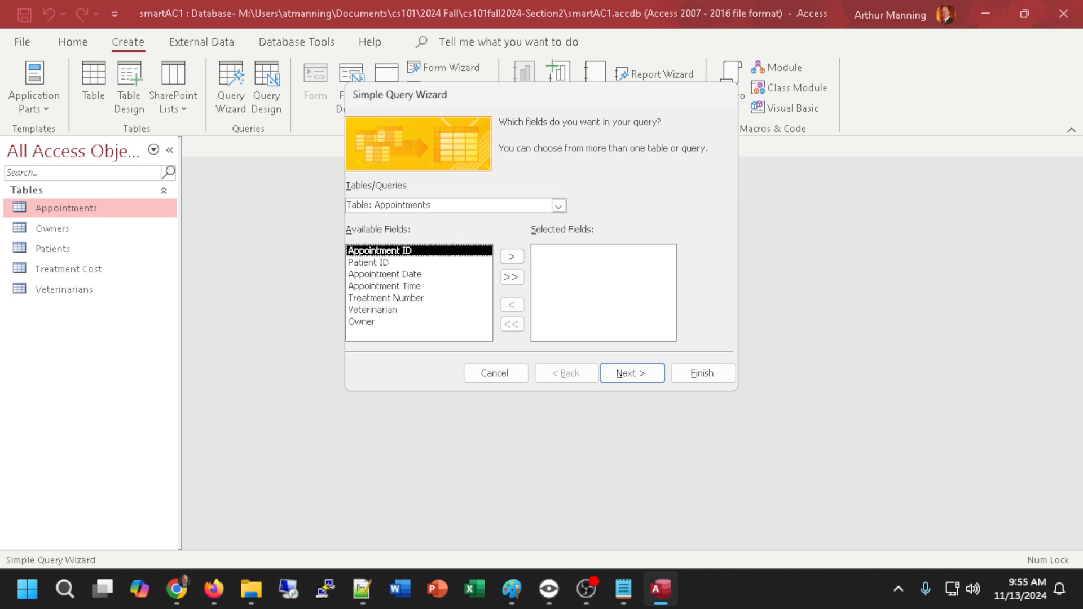
pyautogui.click(557, 206)
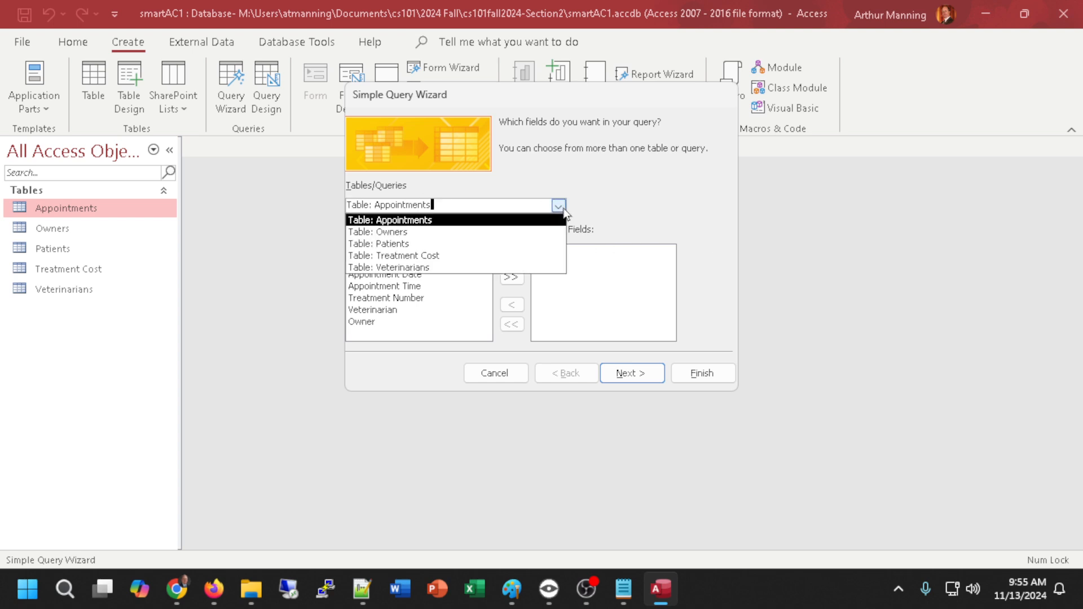
pyautogui.click(391, 232)
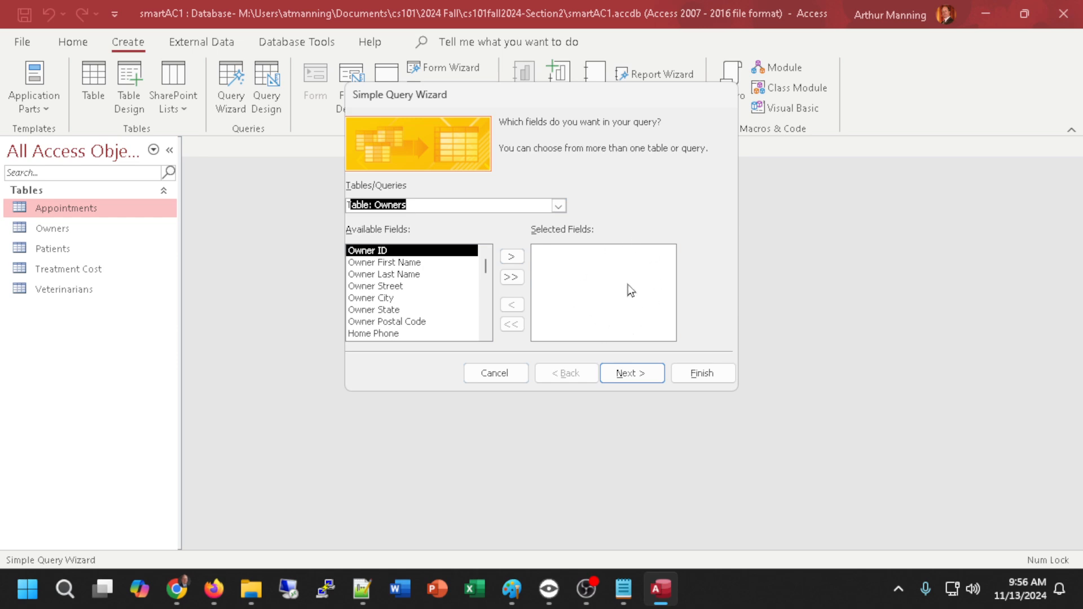
# Add only the Owner First Name and Owner Last Name fields to the query, in that order
pyautogui.click(403, 262)
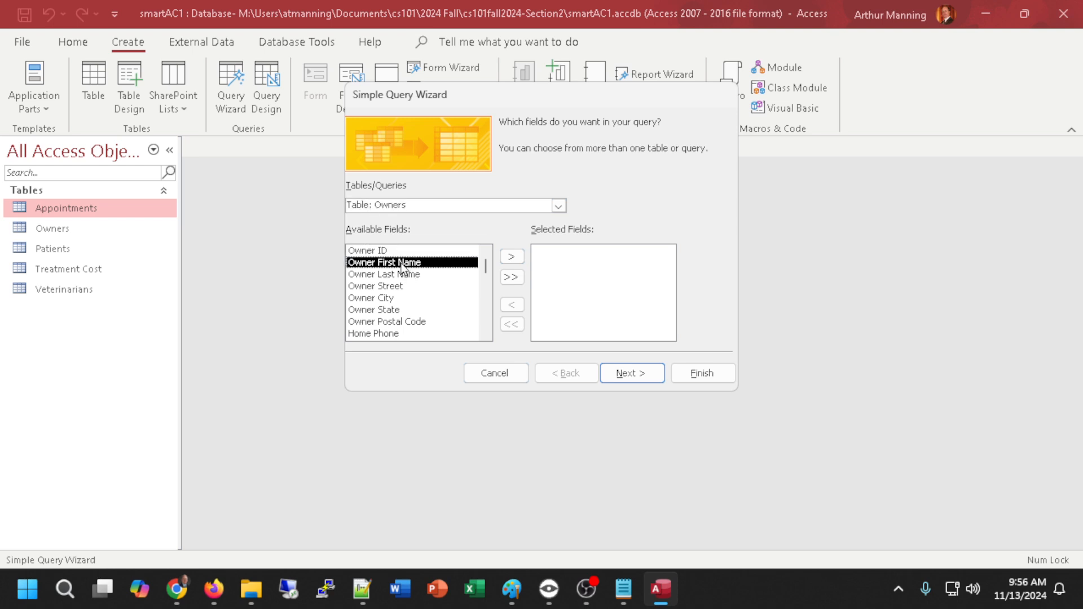
pyautogui.click(511, 259)
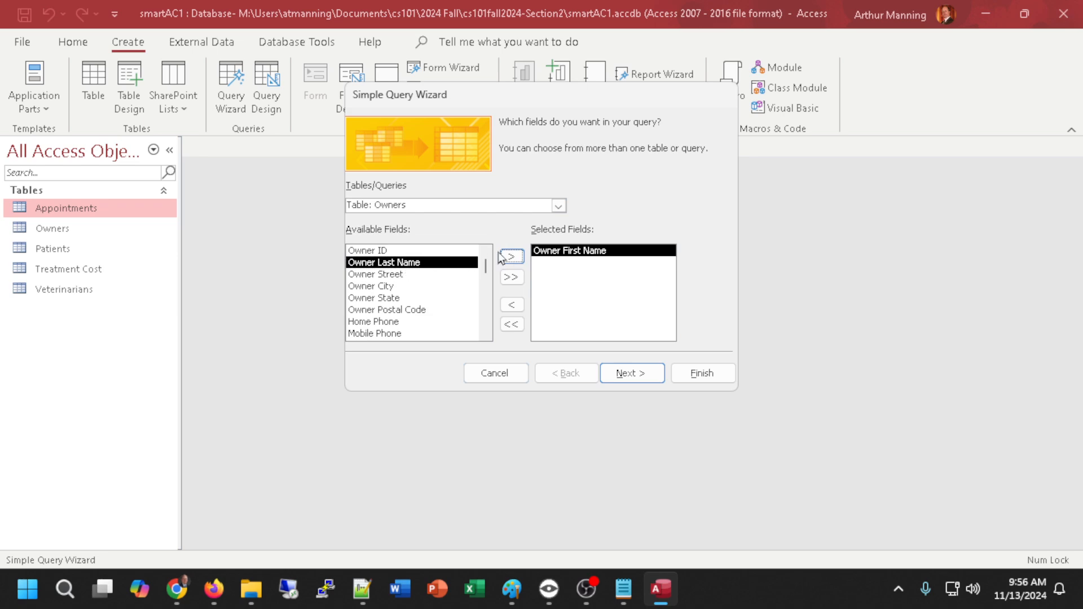
pyautogui.doubleClick(420, 264)
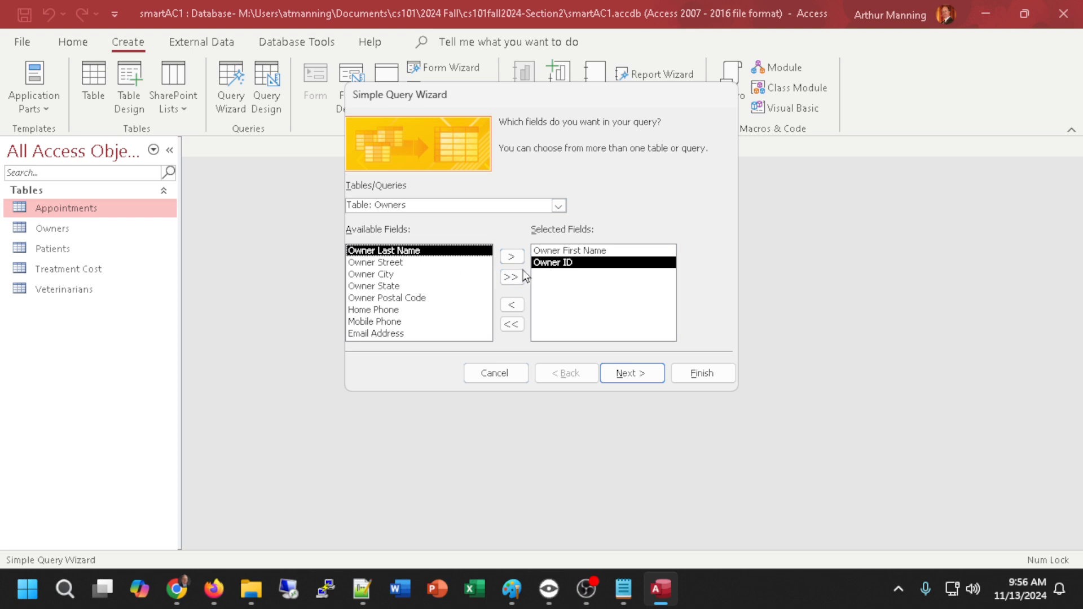
pyautogui.click(511, 304)
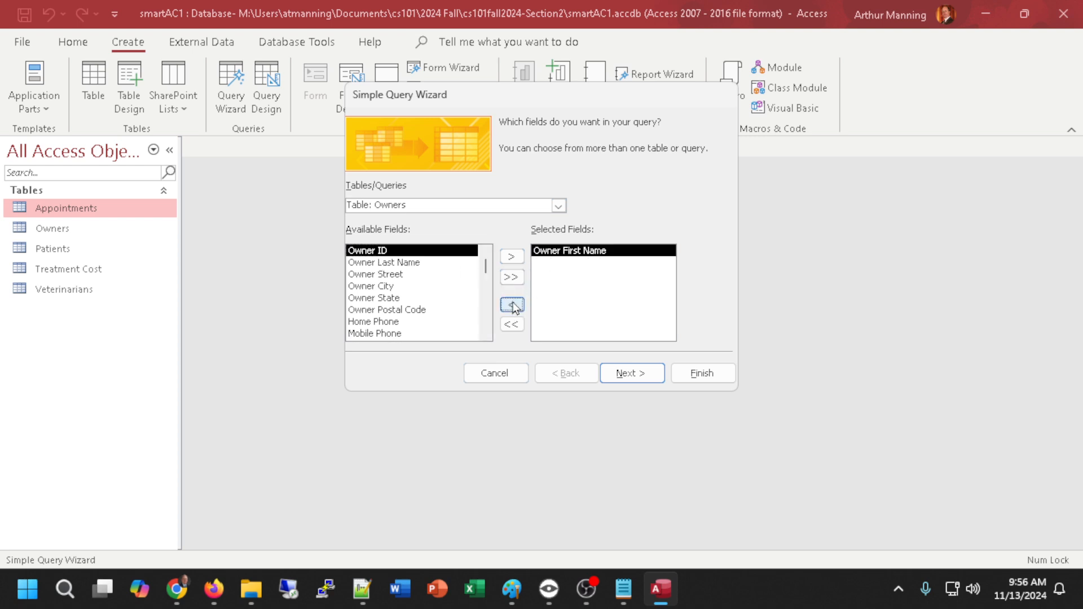
pyautogui.click(412, 263)
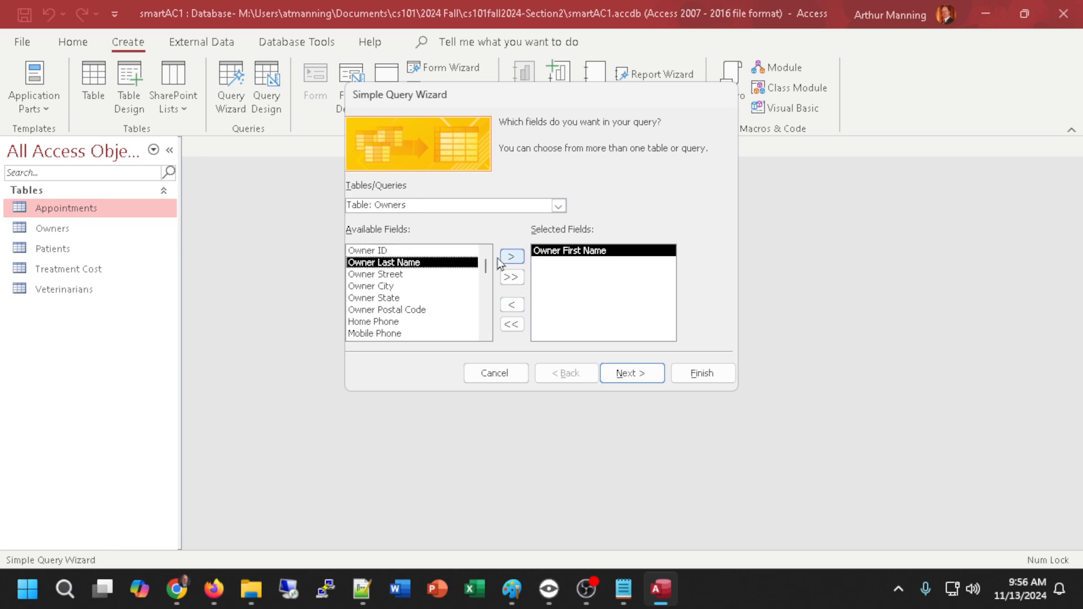
pyautogui.doubleClick(457, 264)
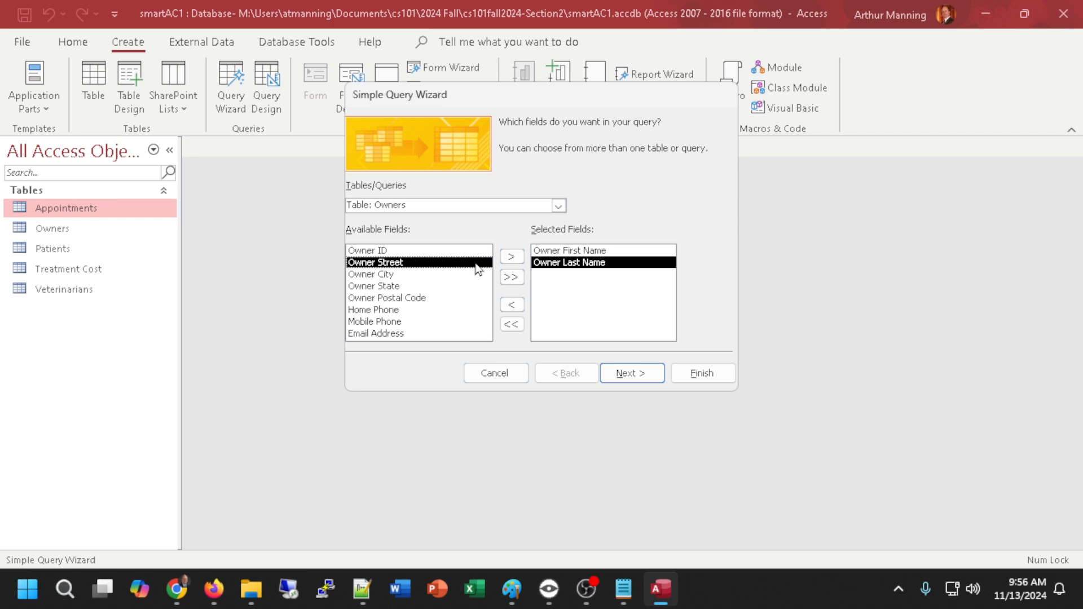
# Add the Owner Street, Owner City and Owner State fields to the query after the name fields
pyautogui.doubleClick(407, 265)
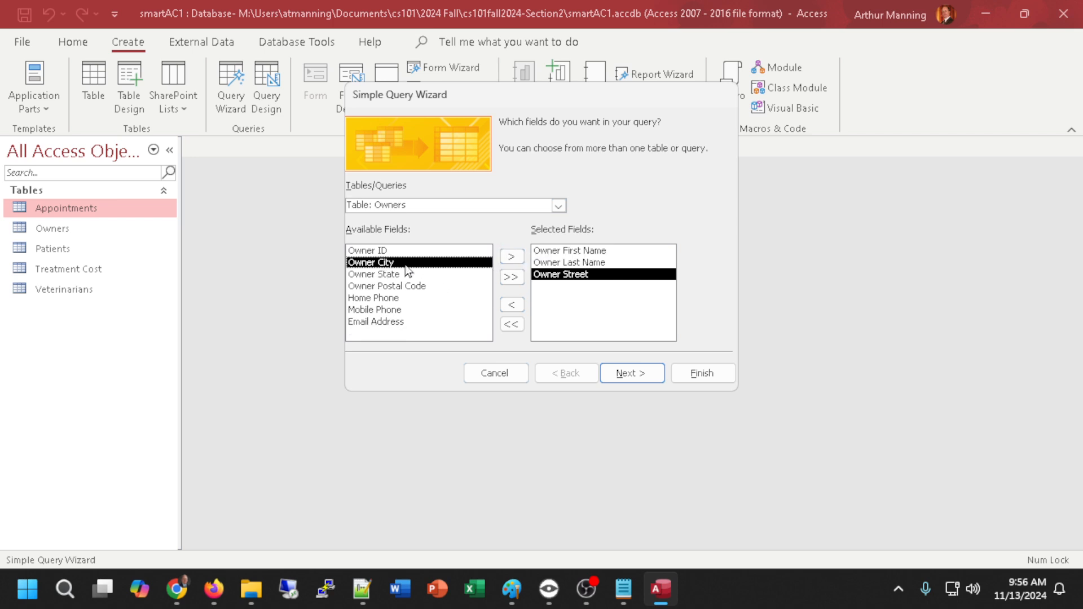
pyautogui.doubleClick(406, 265)
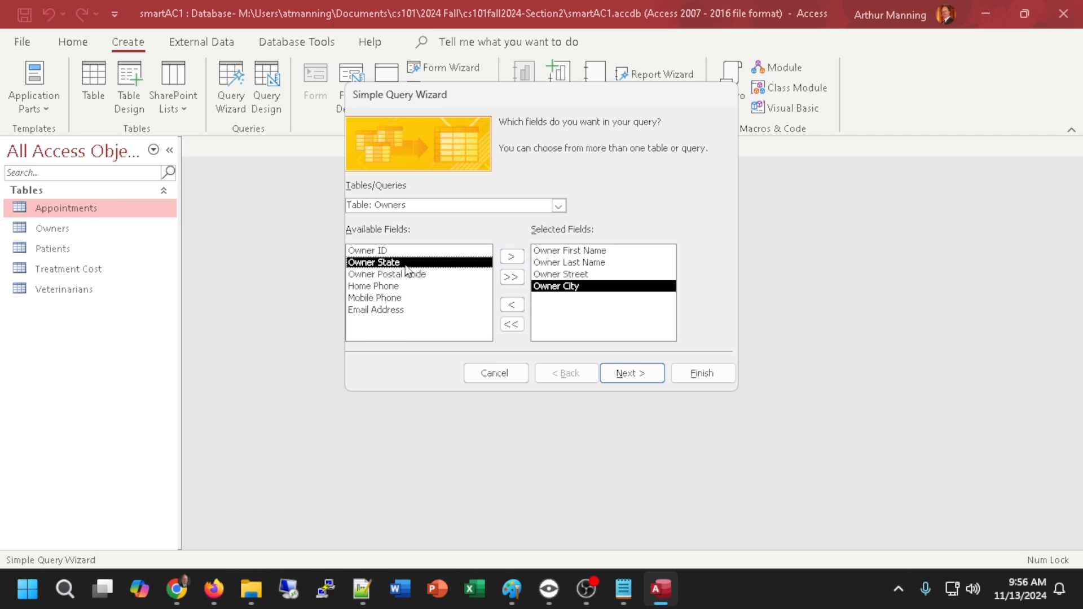
pyautogui.doubleClick(407, 265)
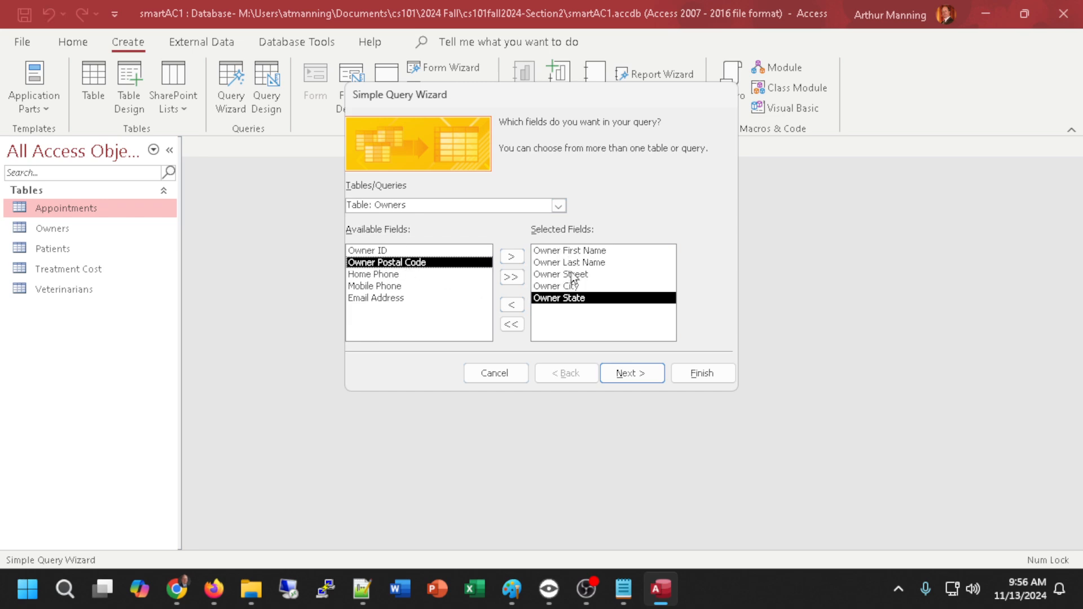
pyautogui.click(512, 304)
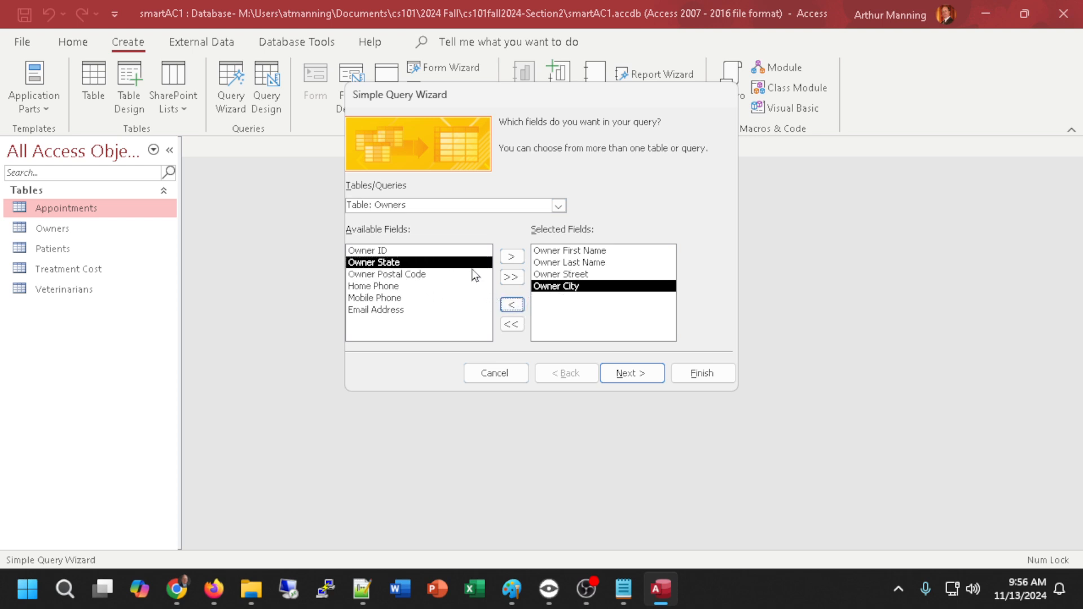
pyautogui.click(508, 259)
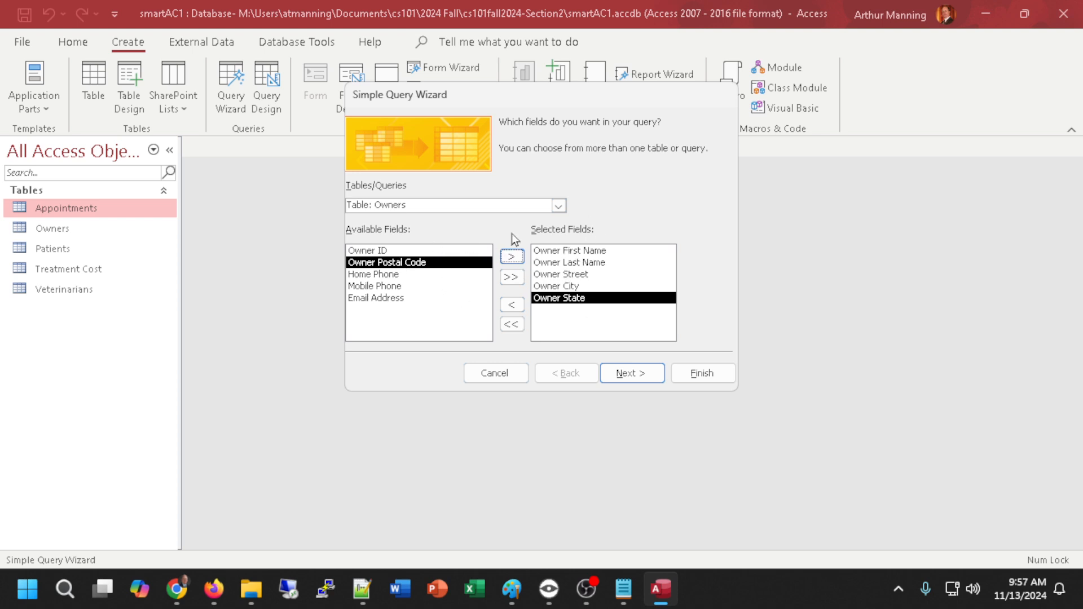
# Finish the query with the title Owners Query and the option to open it to view information
pyautogui.click(632, 372)
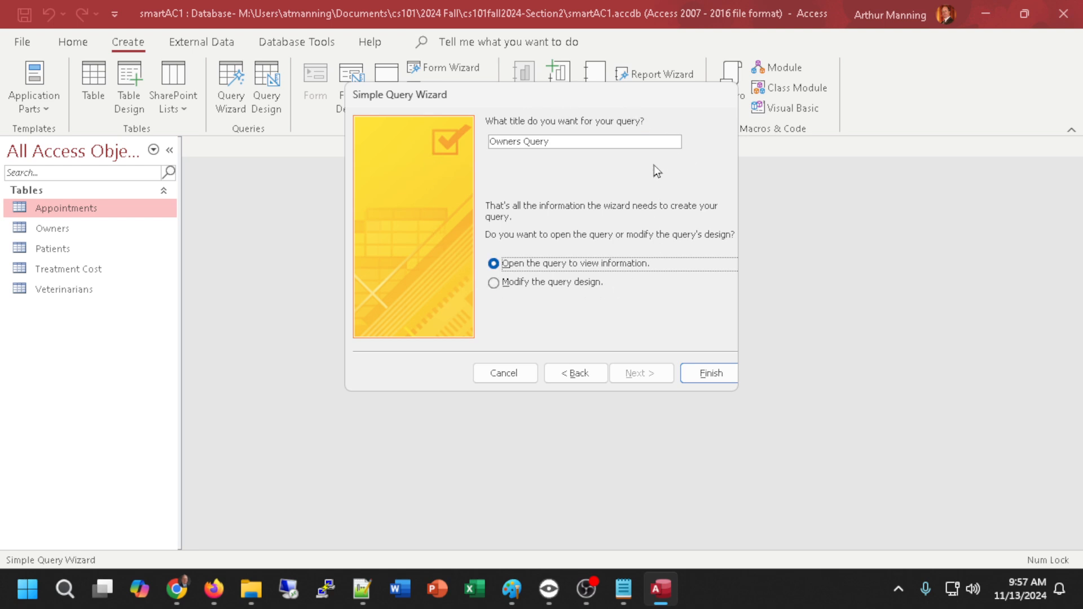
pyautogui.click(574, 372)
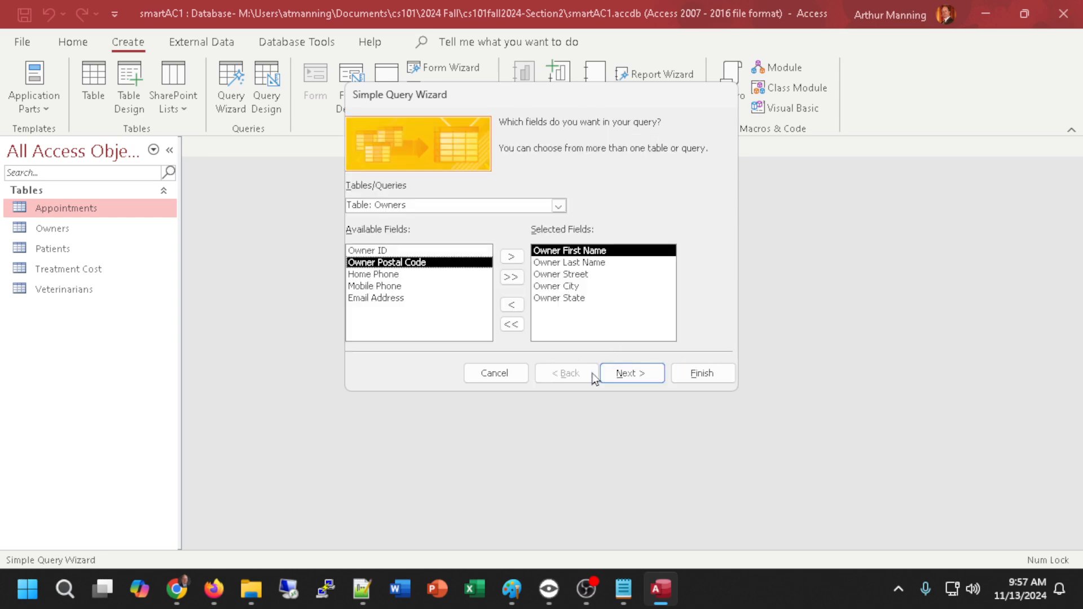
pyautogui.click(624, 374)
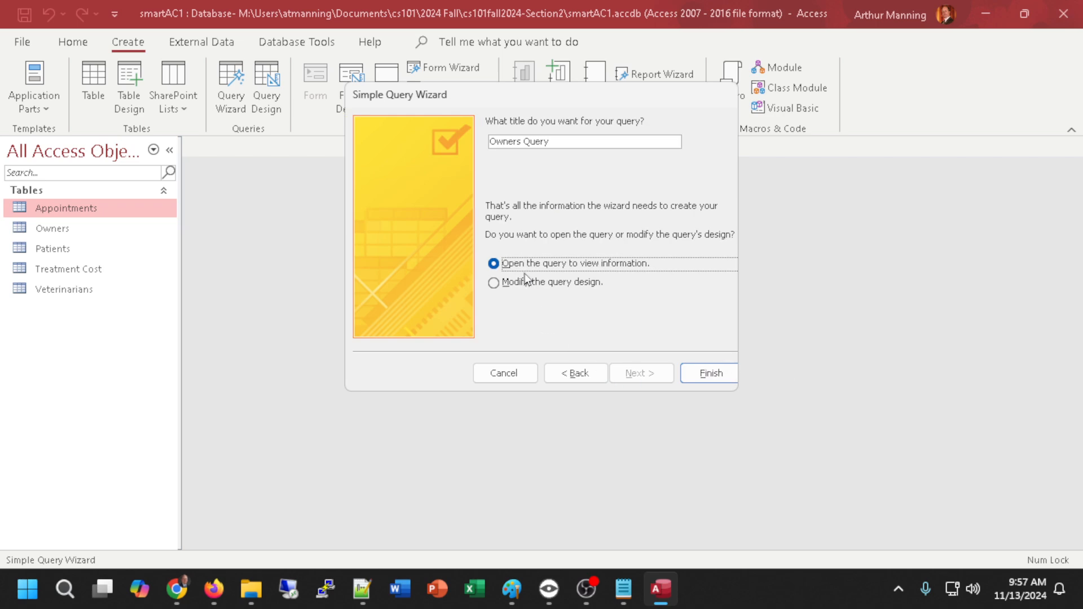
pyautogui.click(700, 374)
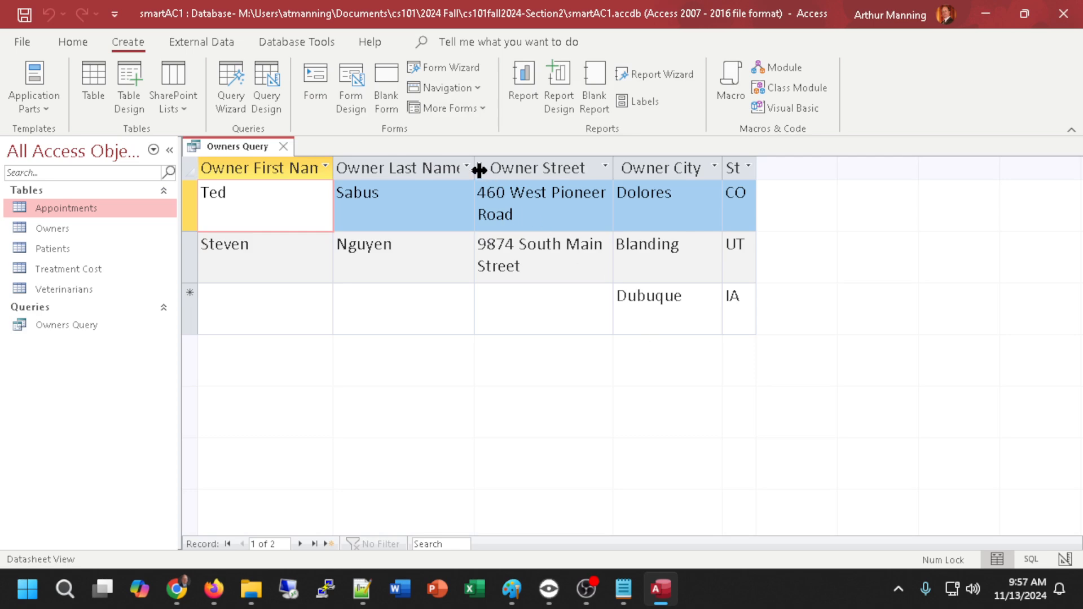
# Fit all Owners Query columns to their contents and reduce the row height, closing the query with its layout saved
pyautogui.click(189, 172)
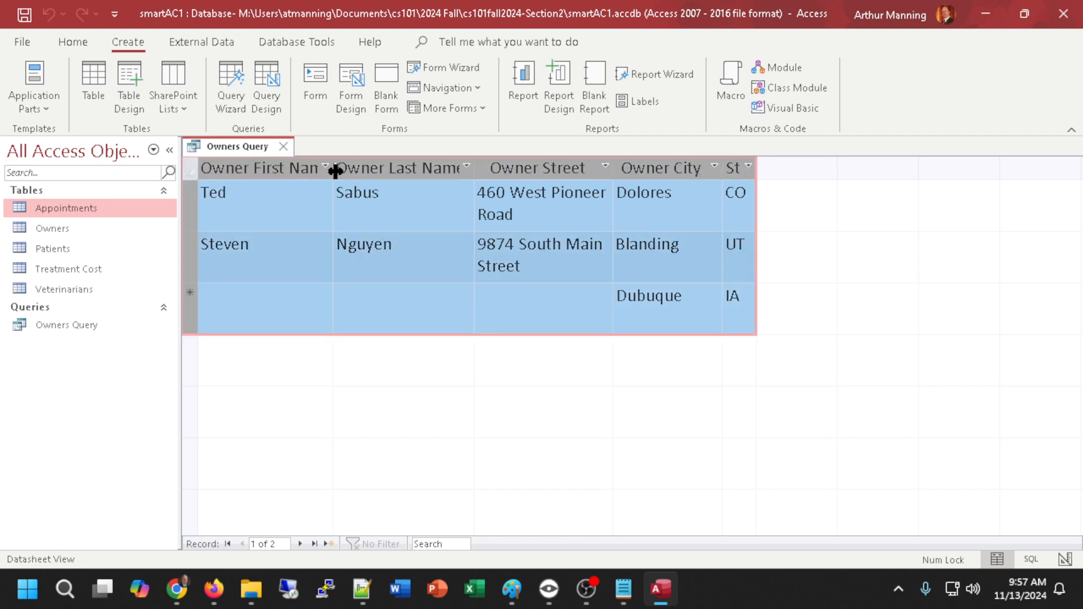
pyautogui.doubleClick(333, 168)
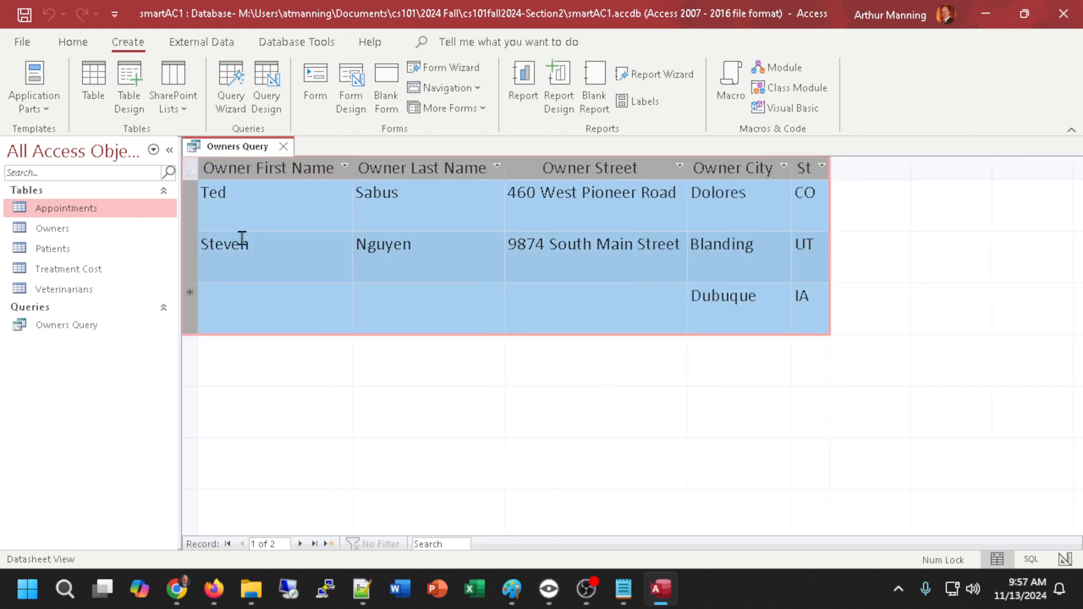
pyautogui.moveTo(186, 232)
pyautogui.mouseDown()
pyautogui.moveTo(181, 212)
pyautogui.moveTo(188, 229)
pyautogui.moveTo(193, 217)
pyautogui.mouseUp()
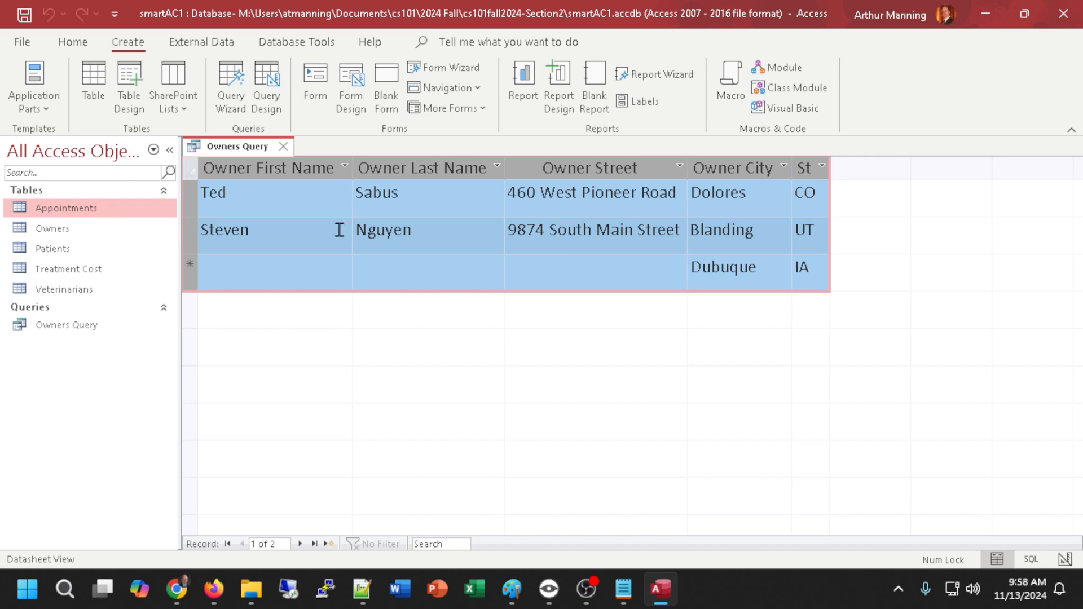
pyautogui.click(283, 147)
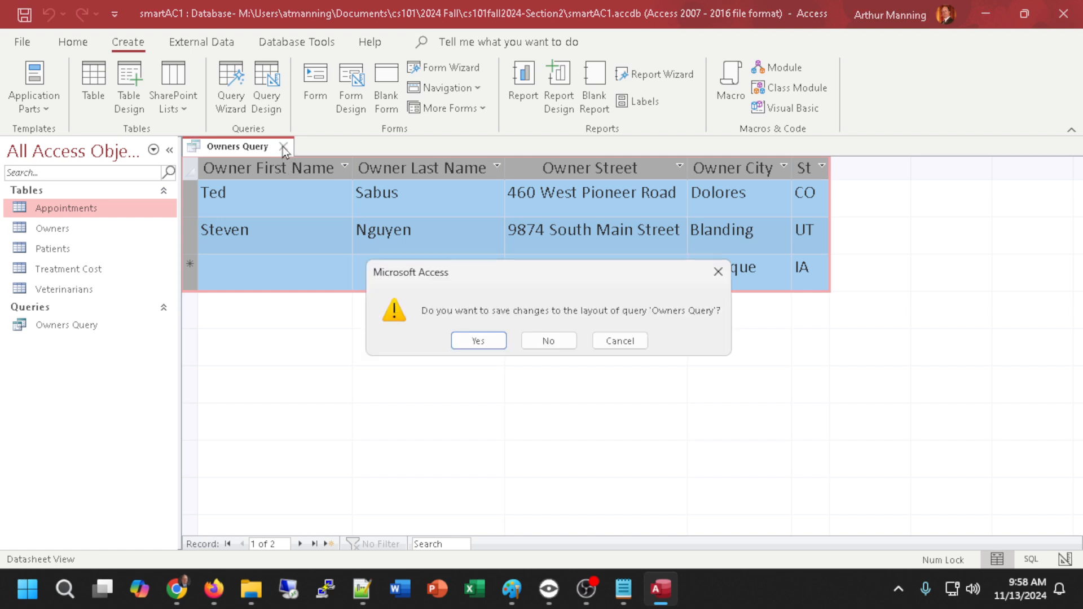
pyautogui.click(479, 341)
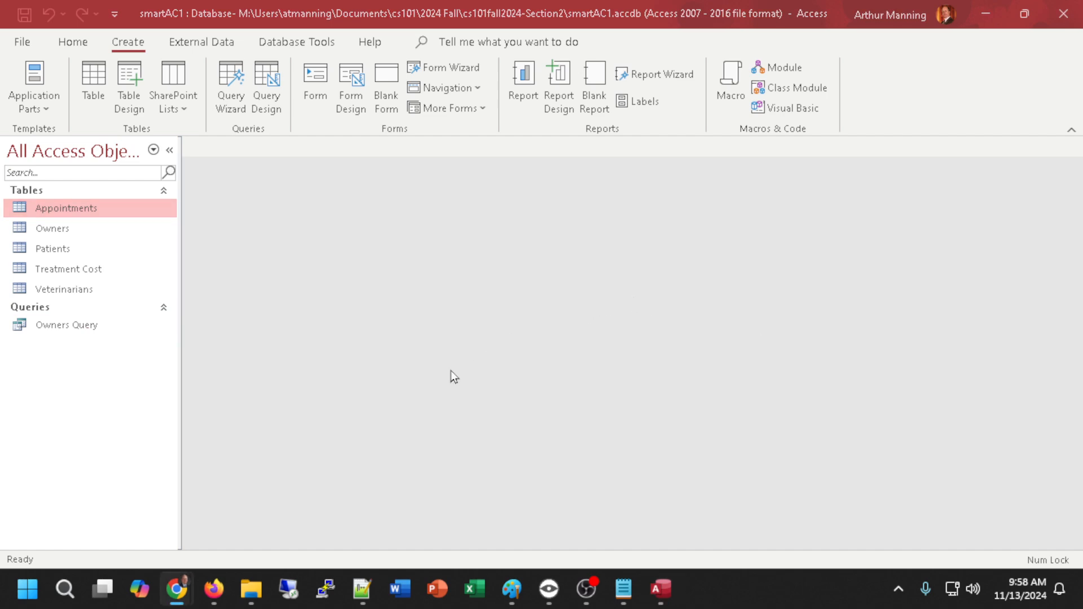
pyautogui.rightClick(51, 325)
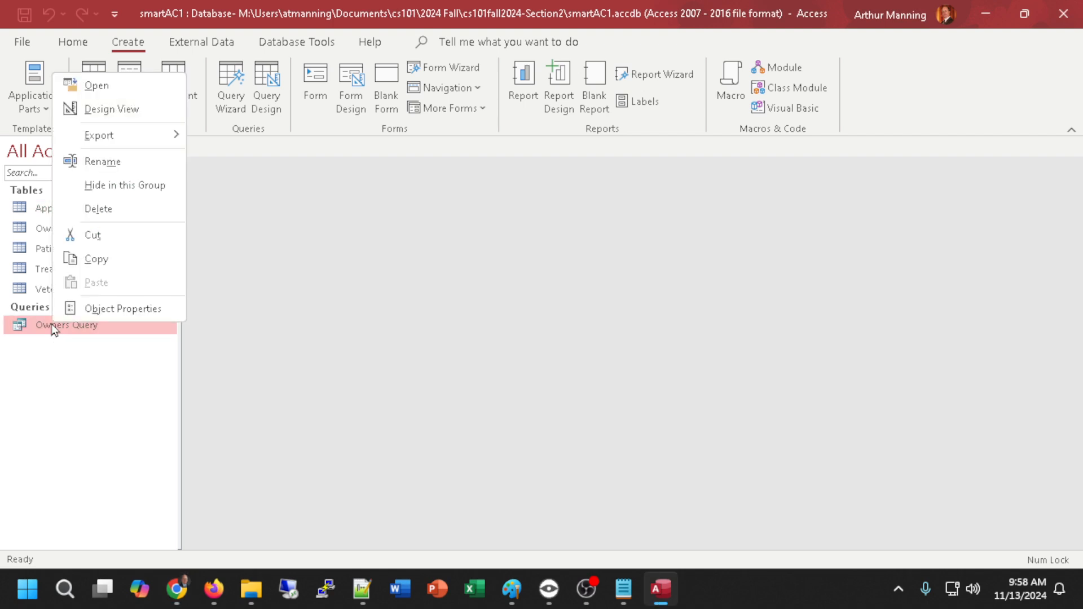
pyautogui.click(111, 163)
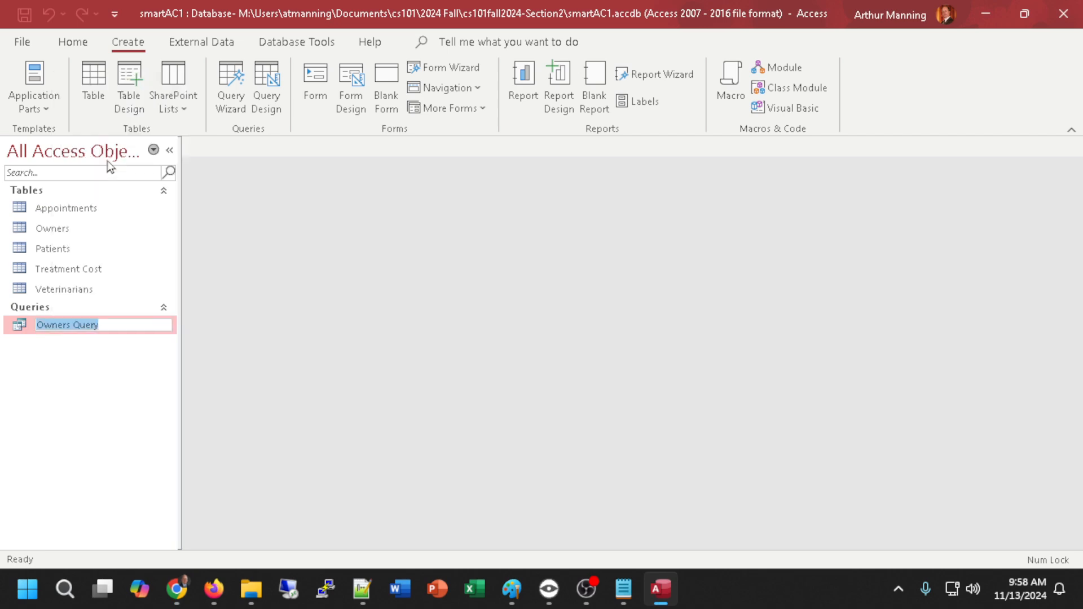
pyautogui.click(36, 325)
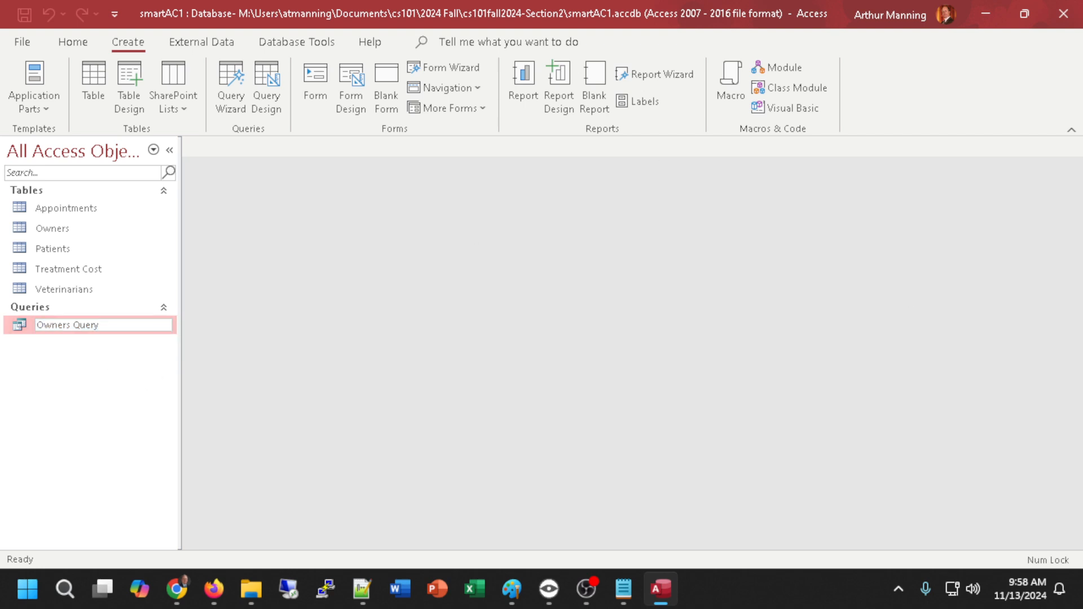
pyautogui.hotkey('alt', 'Tab')
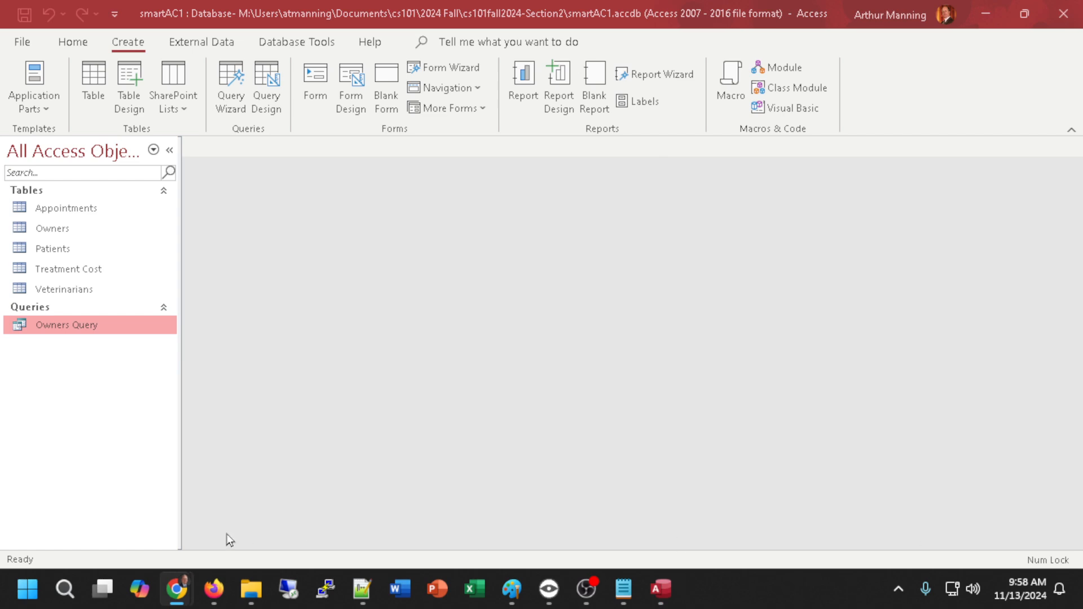
# Rename the Owners Query as AC1-31 Owners Query
pyautogui.click(41, 325)
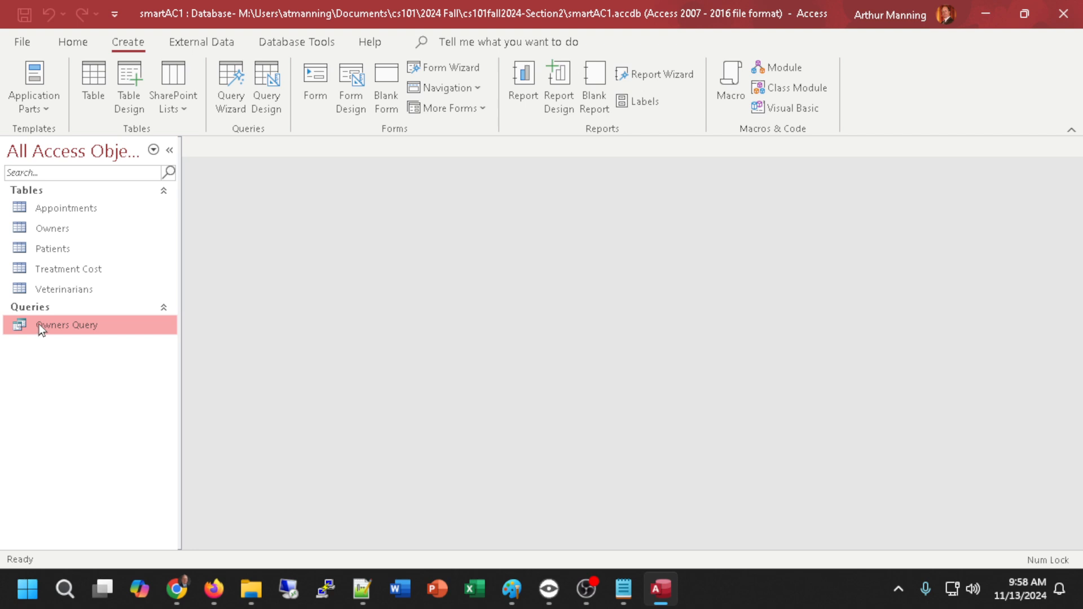
pyautogui.rightClick(39, 324)
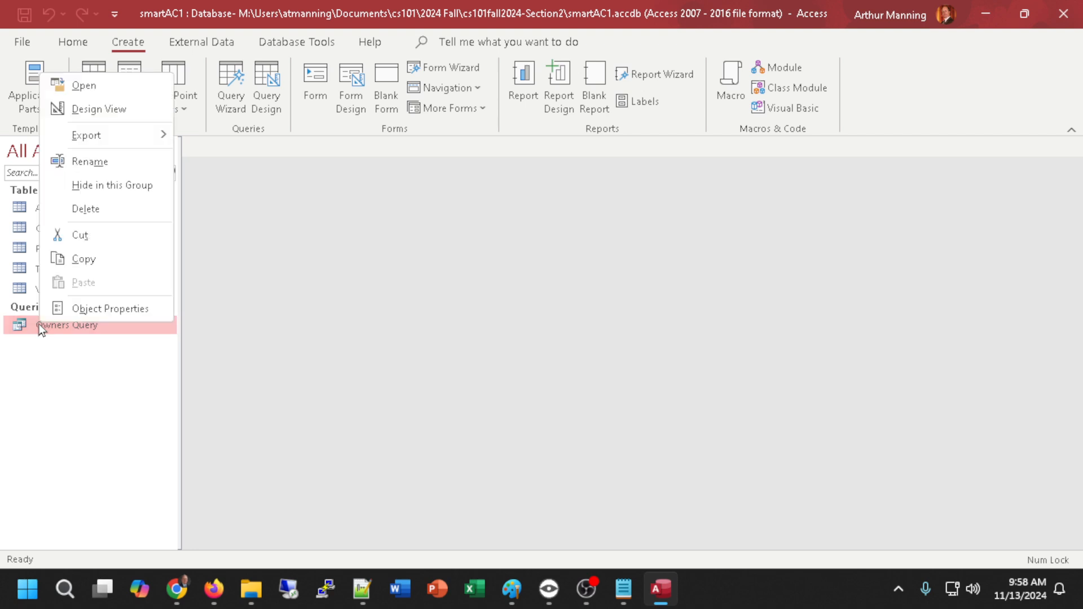
pyautogui.click(80, 163)
pyautogui.press('Home')
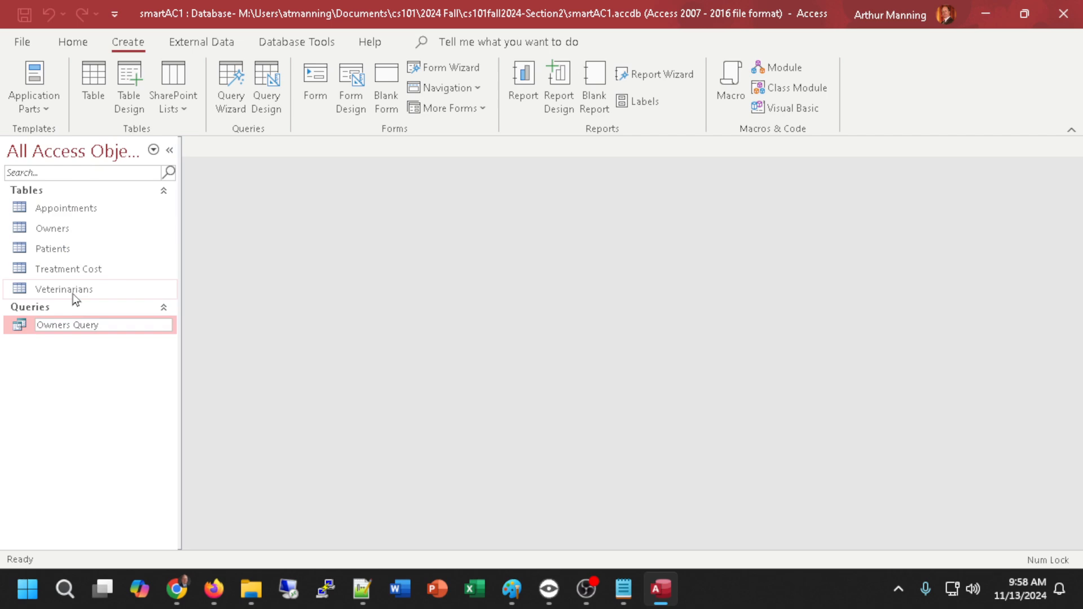
pyautogui.write('AC1-31')
pyautogui.press('Return')
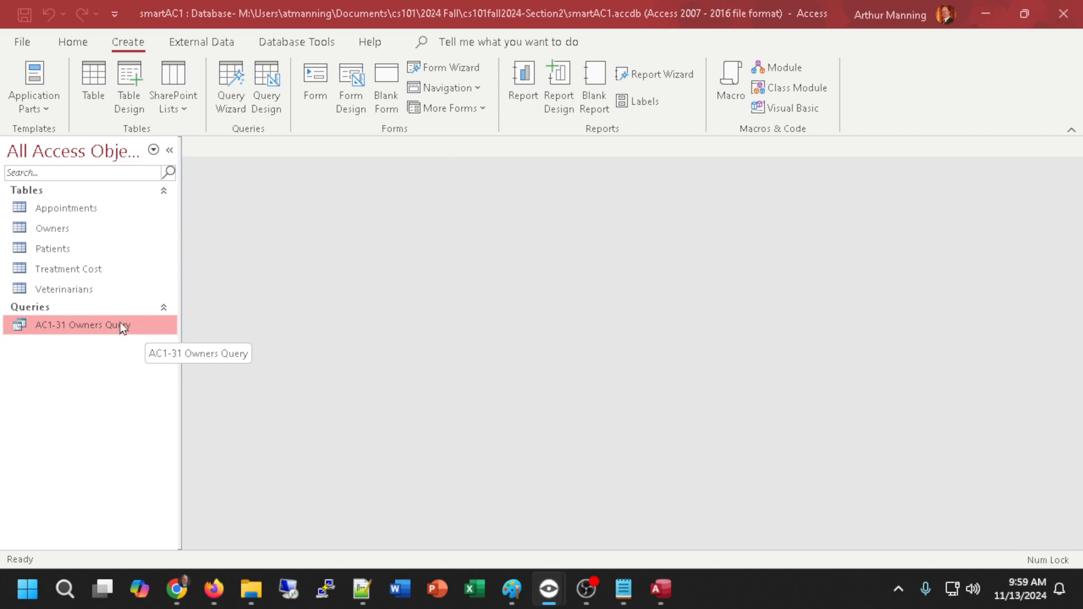
# Check that all Access objects are listed, then open the AC1-31 Owners Query to review its records and close it
pyautogui.click(152, 149)
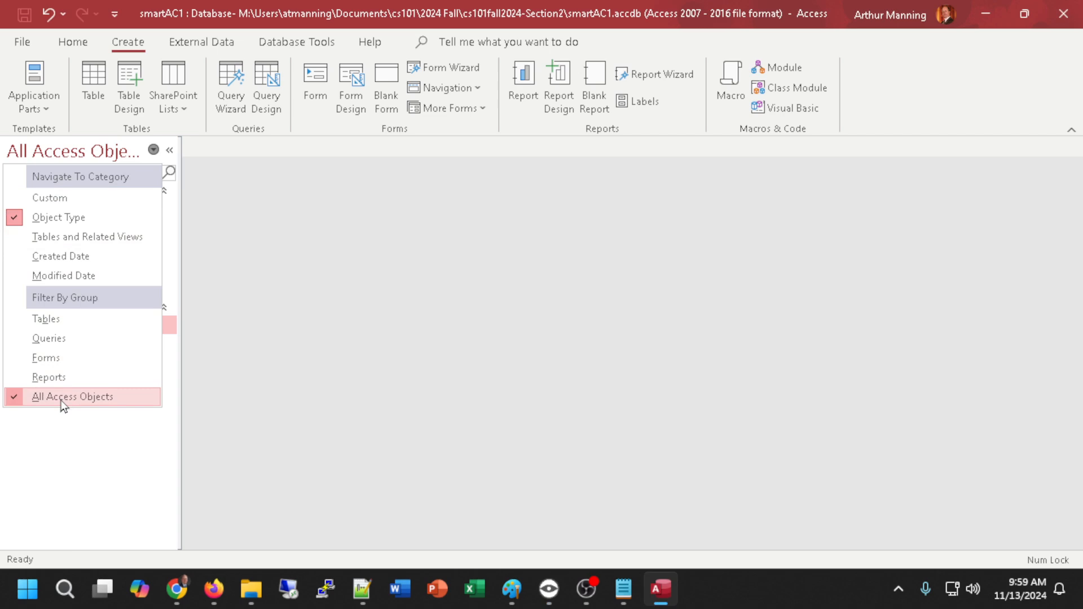
pyautogui.click(251, 220)
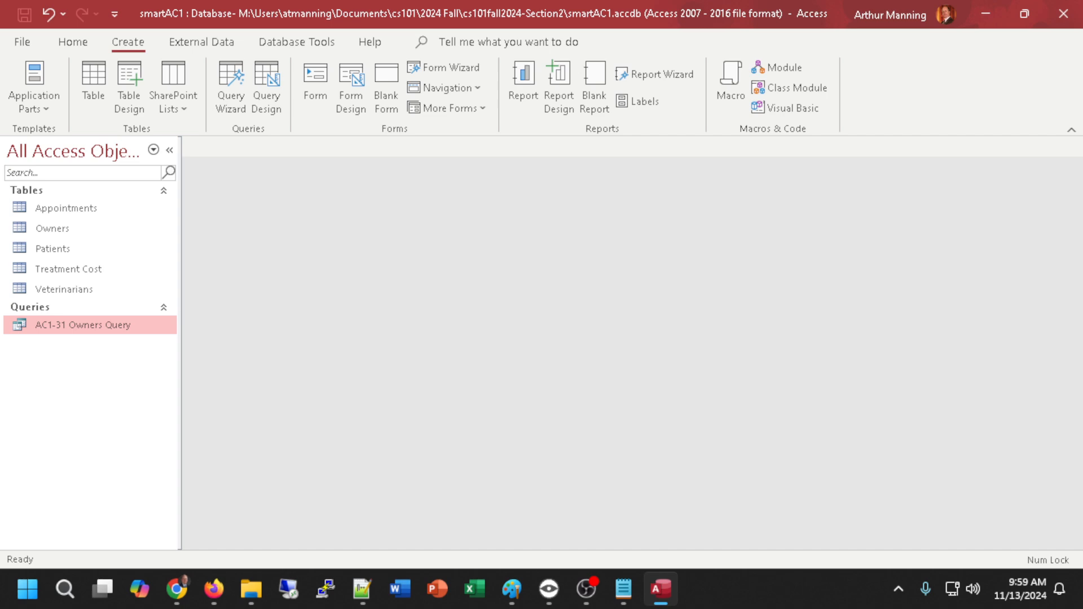
pyautogui.doubleClick(52, 327)
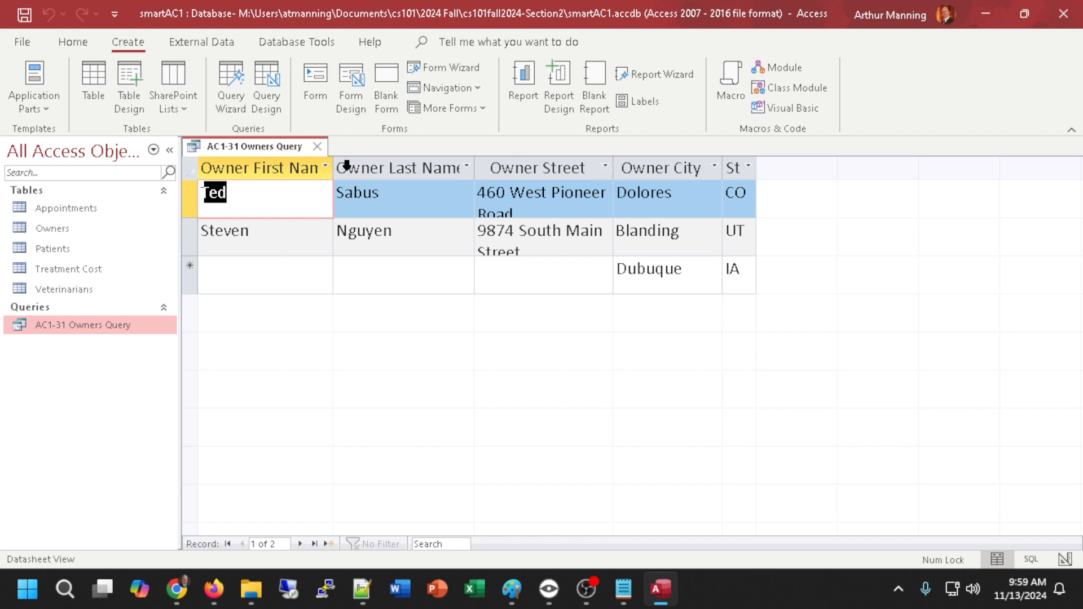
pyautogui.click(317, 147)
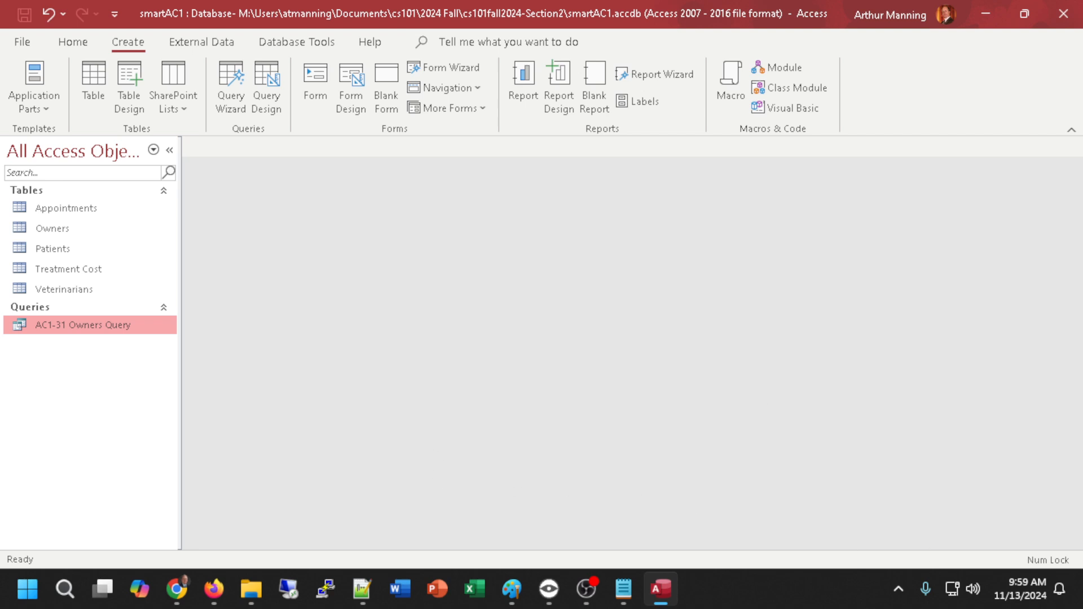
pyautogui.hotkey('alt', 'Tab')
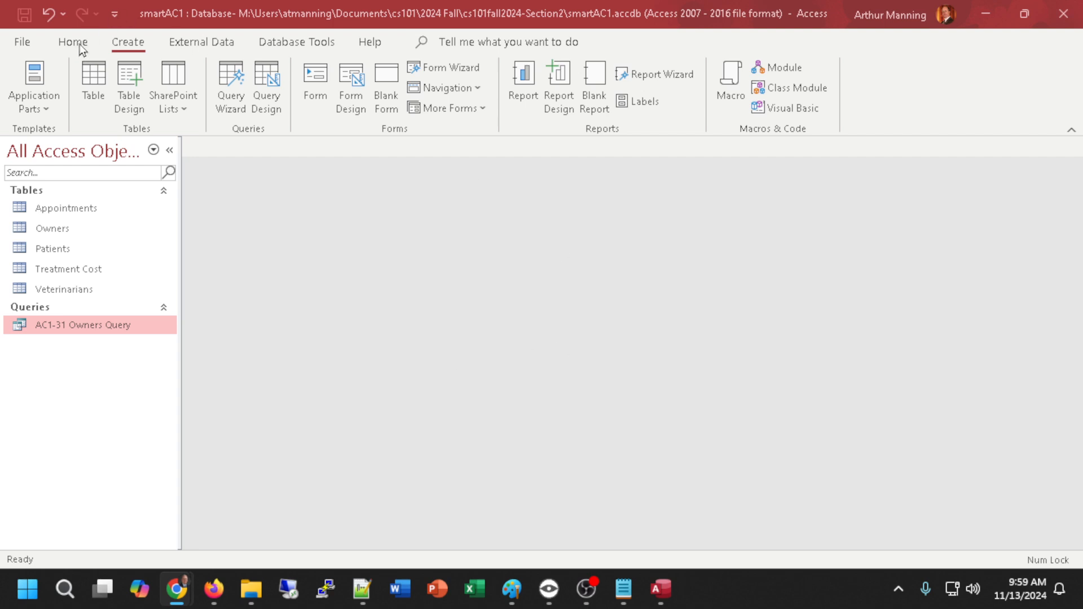
pyautogui.click(138, 42)
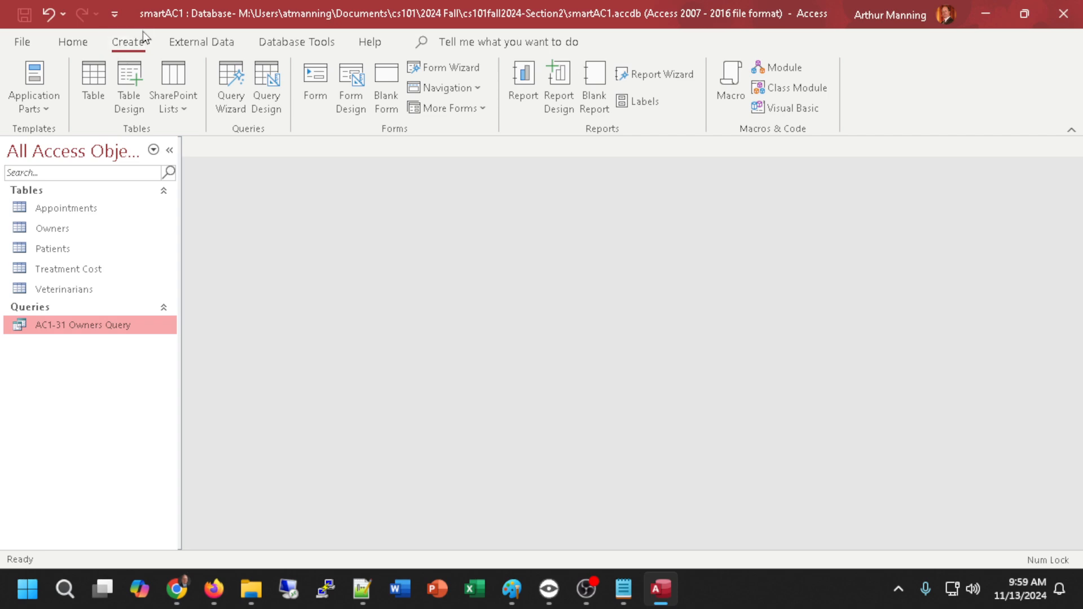
pyautogui.click(54, 229)
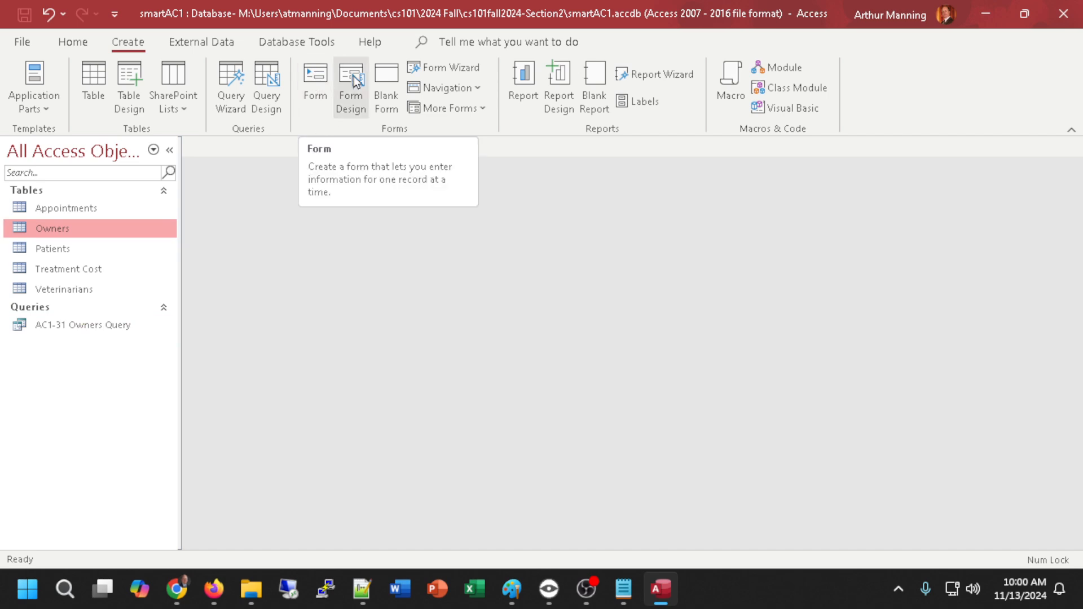
pyautogui.click(319, 80)
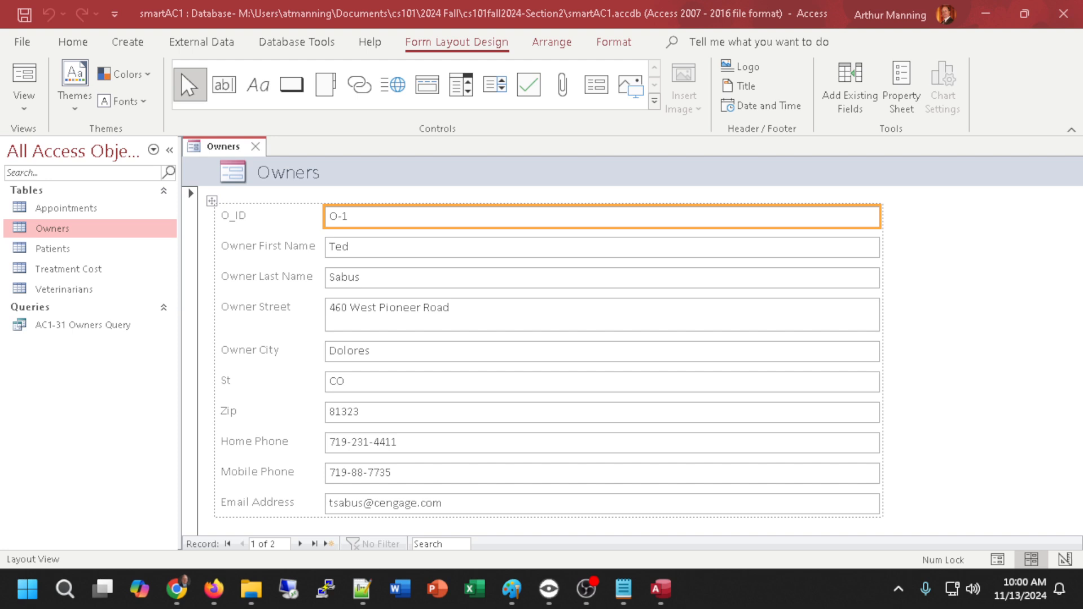
pyautogui.click(257, 148)
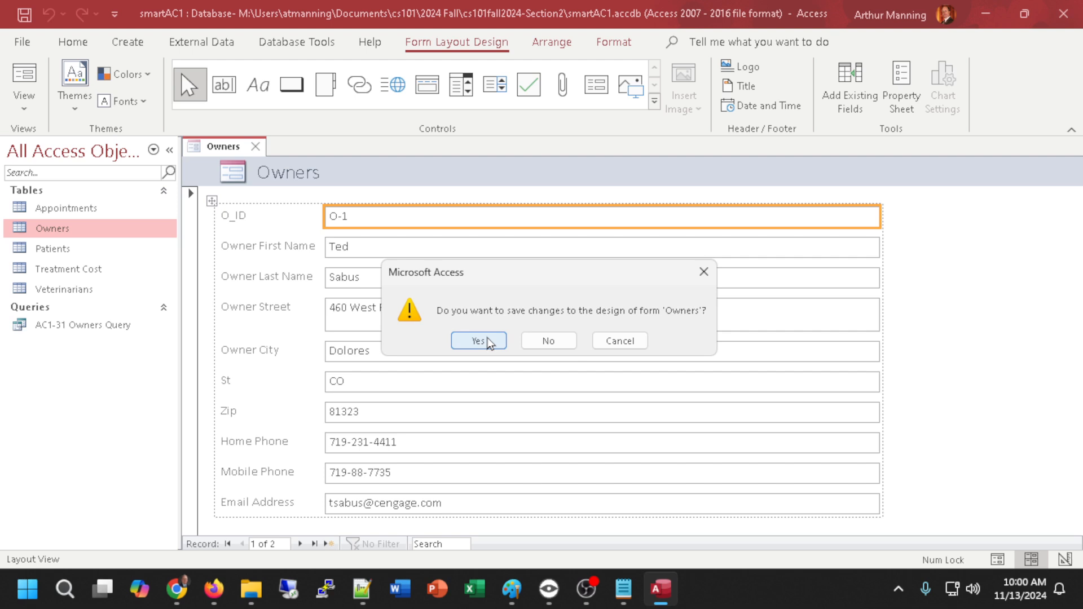
pyautogui.click(567, 346)
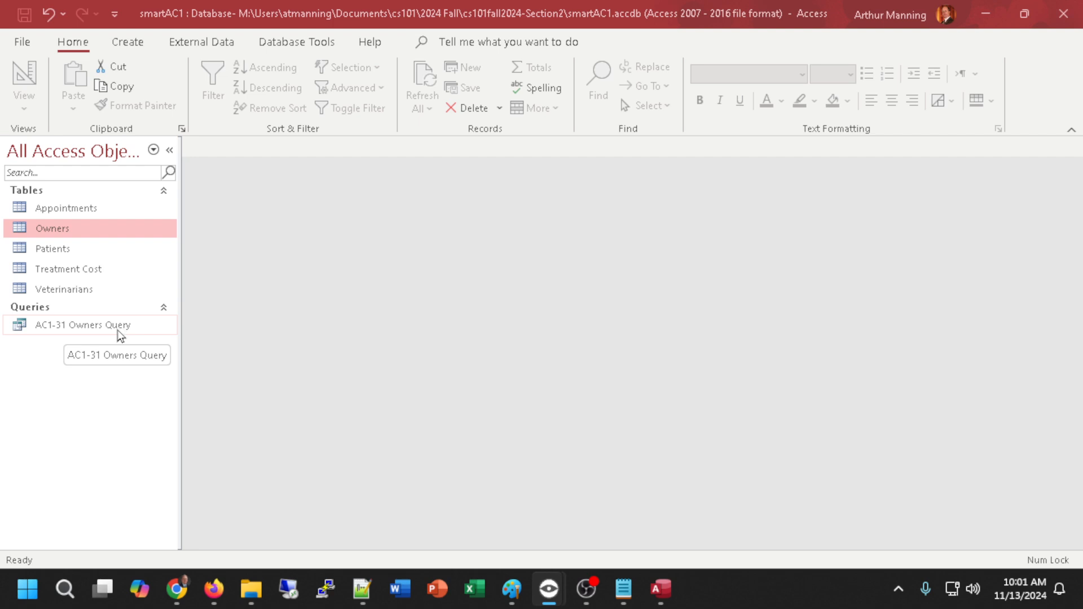
# Create a form based on the Owners table and display it in Form View
pyautogui.click(49, 227)
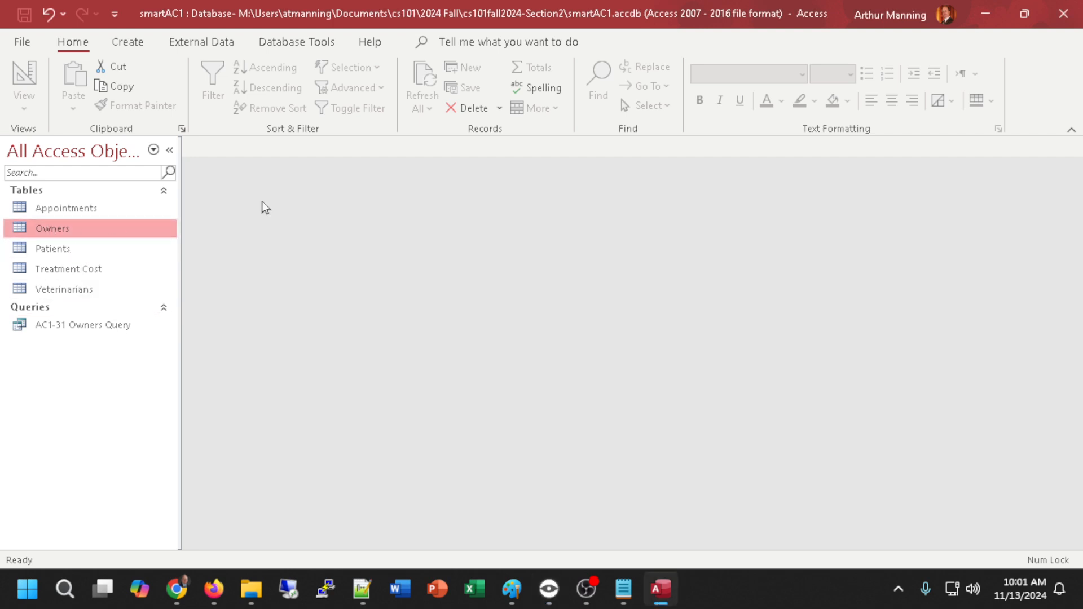
pyautogui.click(126, 43)
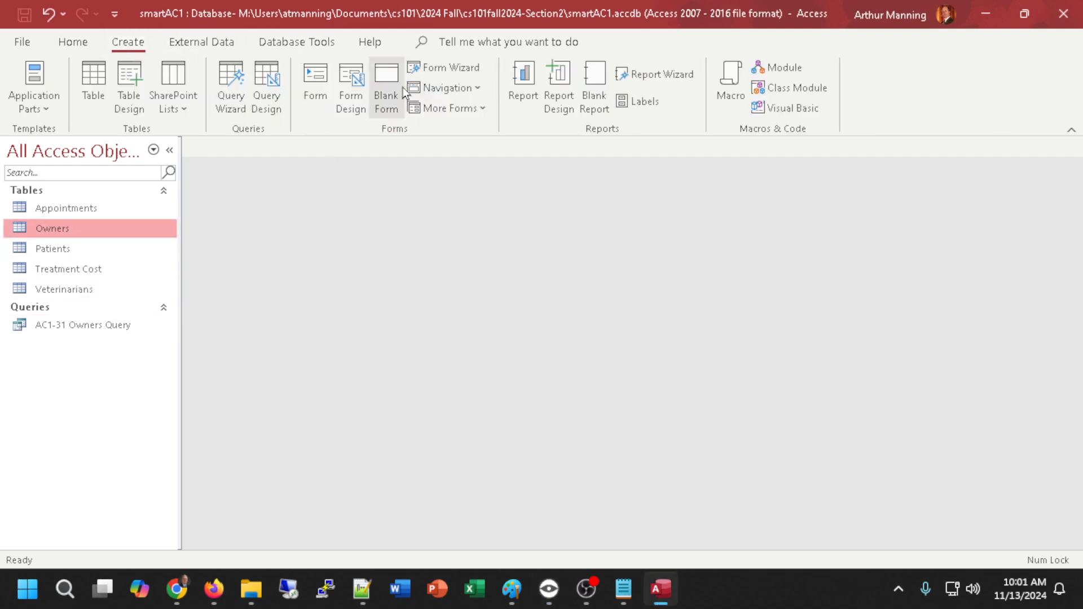
pyautogui.click(314, 82)
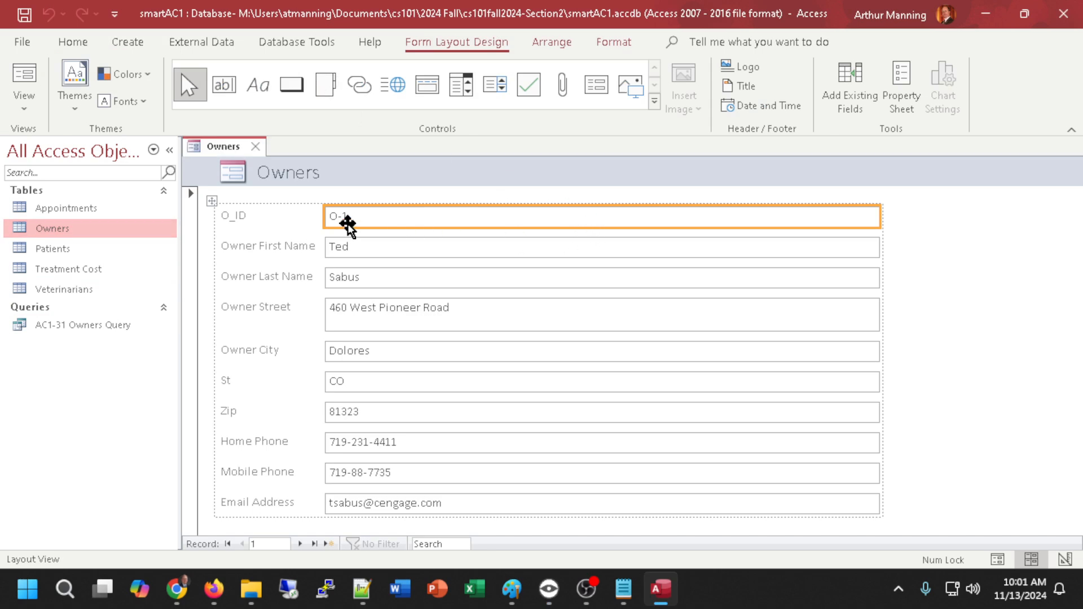
pyautogui.click(39, 73)
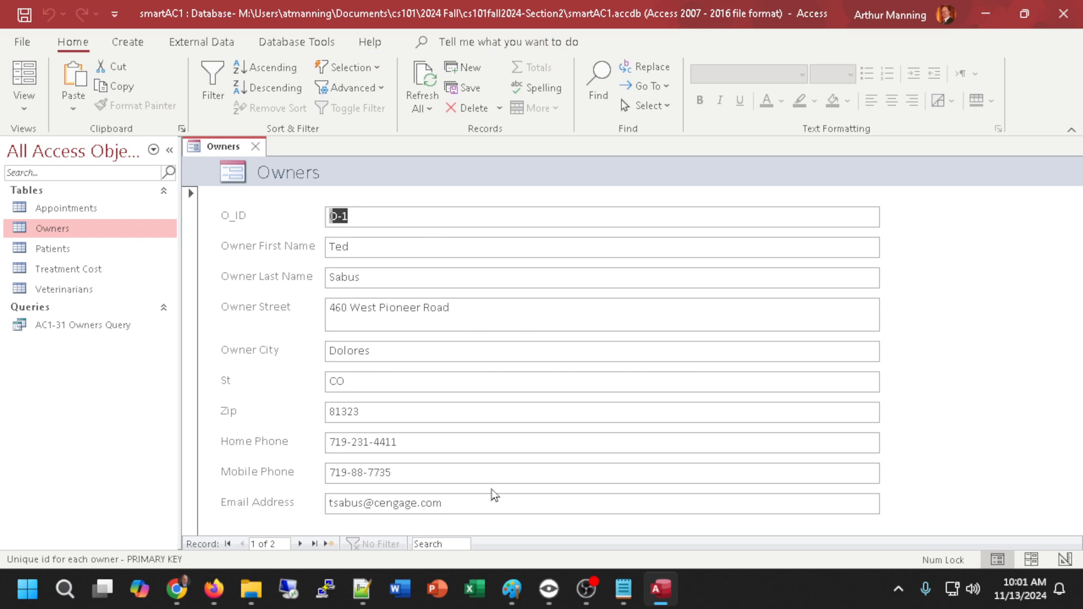
# Page back and forth through the owner records in the new form, including the blank new record
pyautogui.click(298, 544)
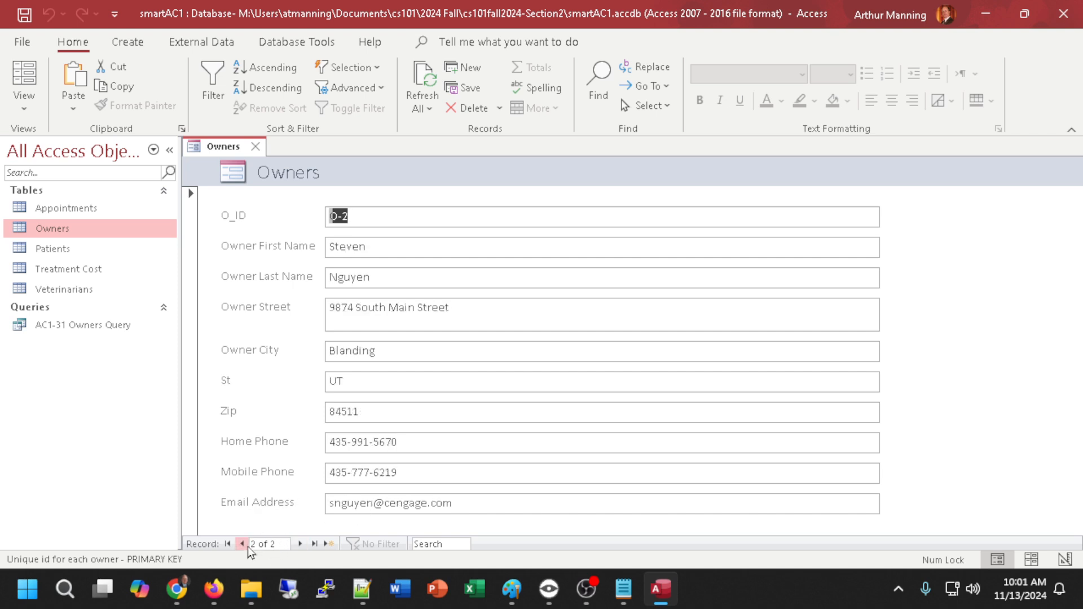
pyautogui.click(242, 543)
pyautogui.click(298, 543)
pyautogui.click(297, 544)
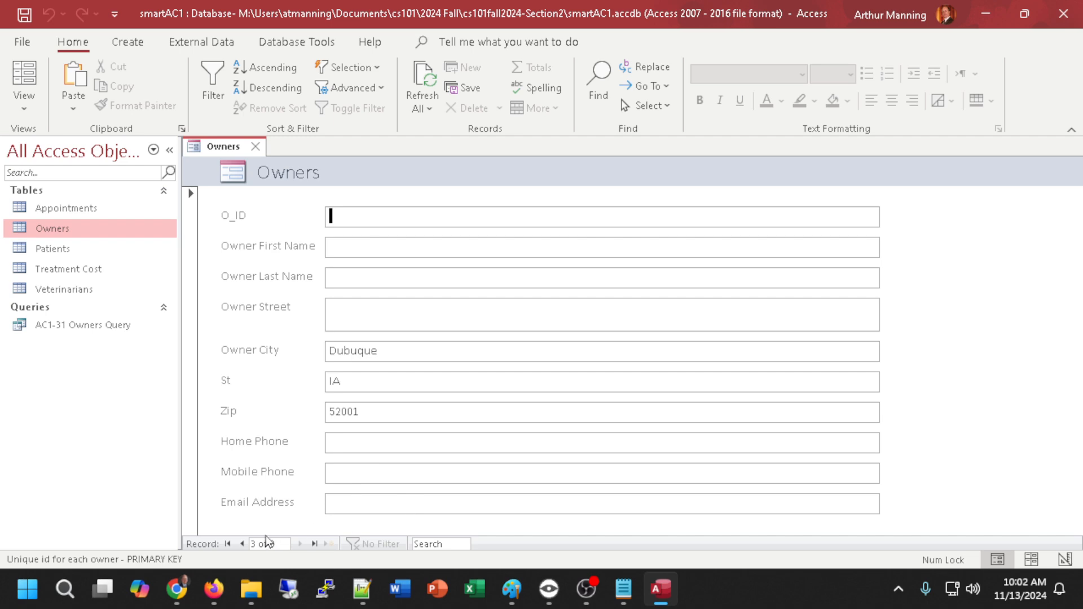
pyautogui.click(243, 545)
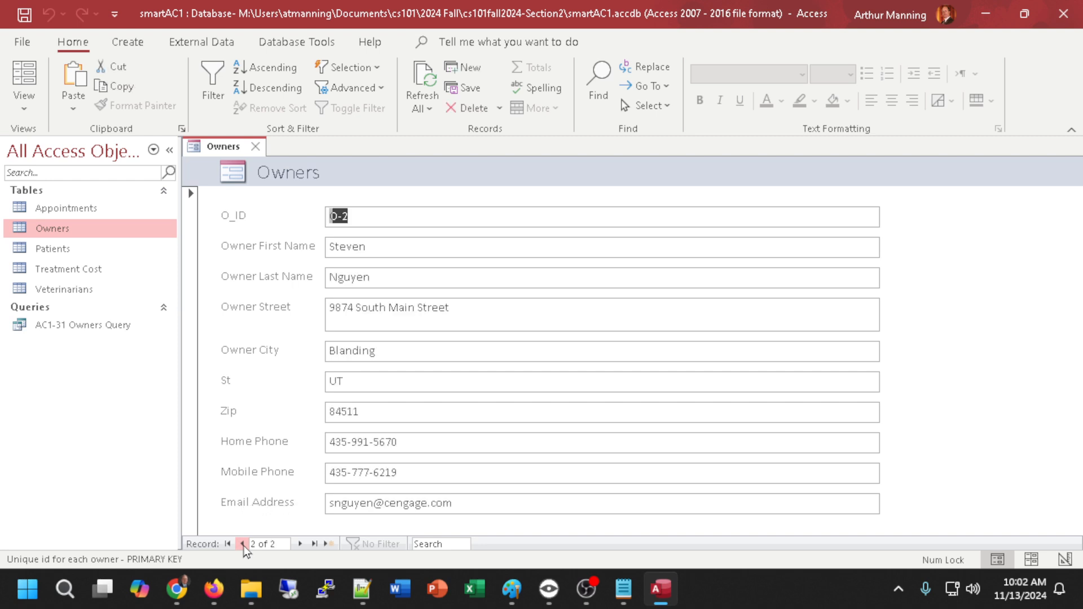
pyautogui.click(243, 544)
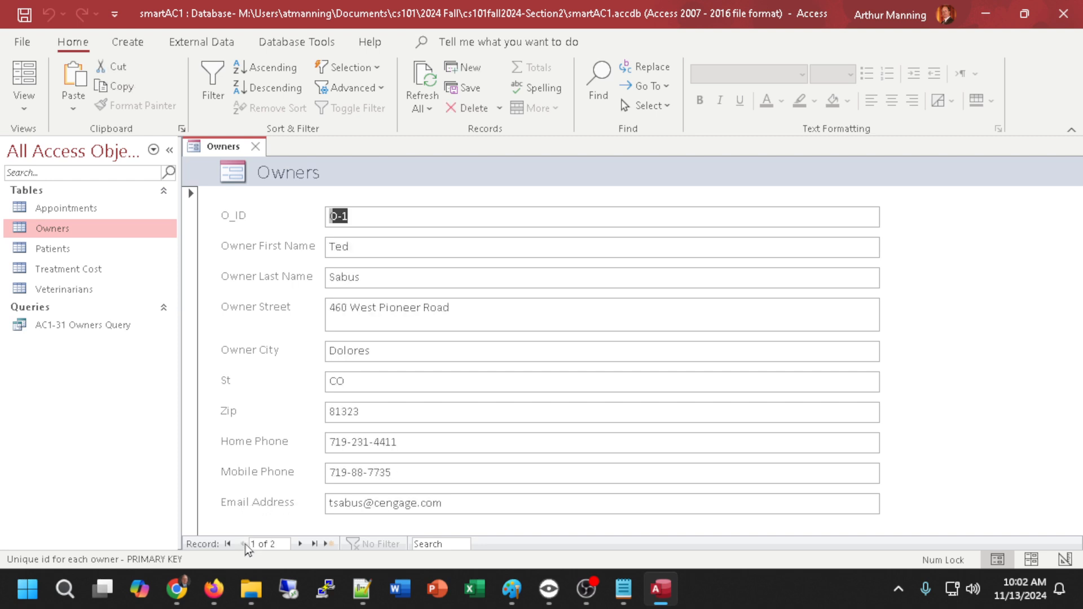
pyautogui.click(299, 543)
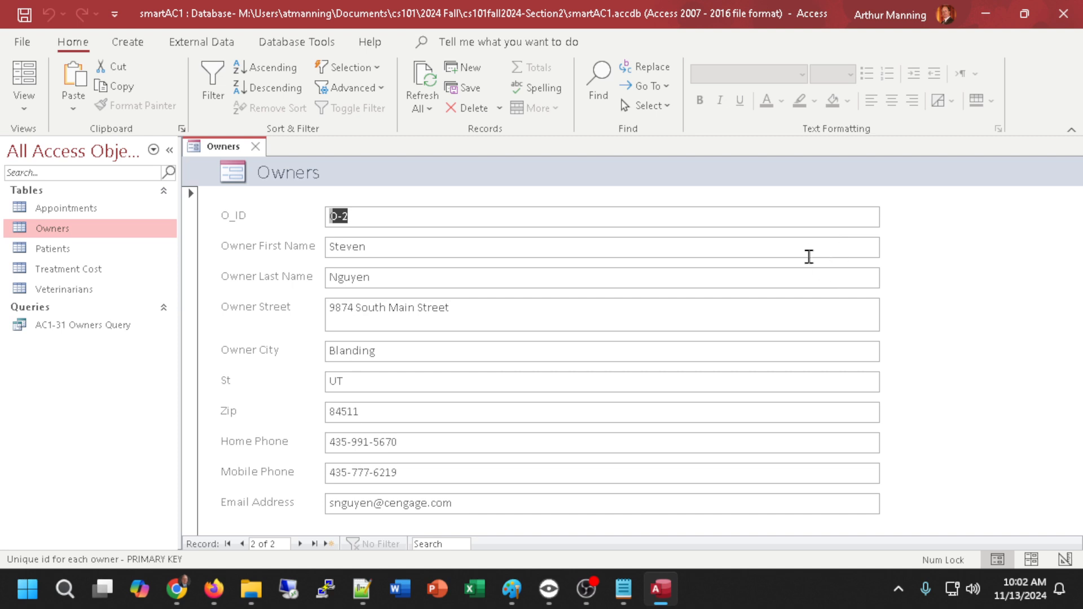
# Compare the form with the Owners table's datasheet, close the table and check the form's blank new record
pyautogui.doubleClick(55, 232)
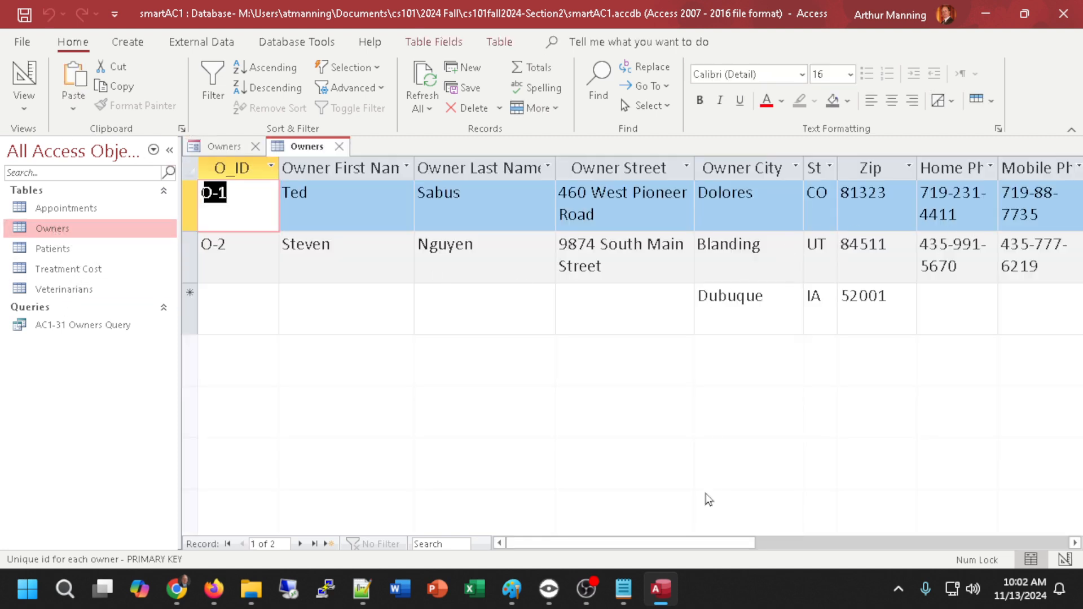
pyautogui.moveTo(653, 547); pyautogui.dragTo(592, 547)
pyautogui.click(339, 146)
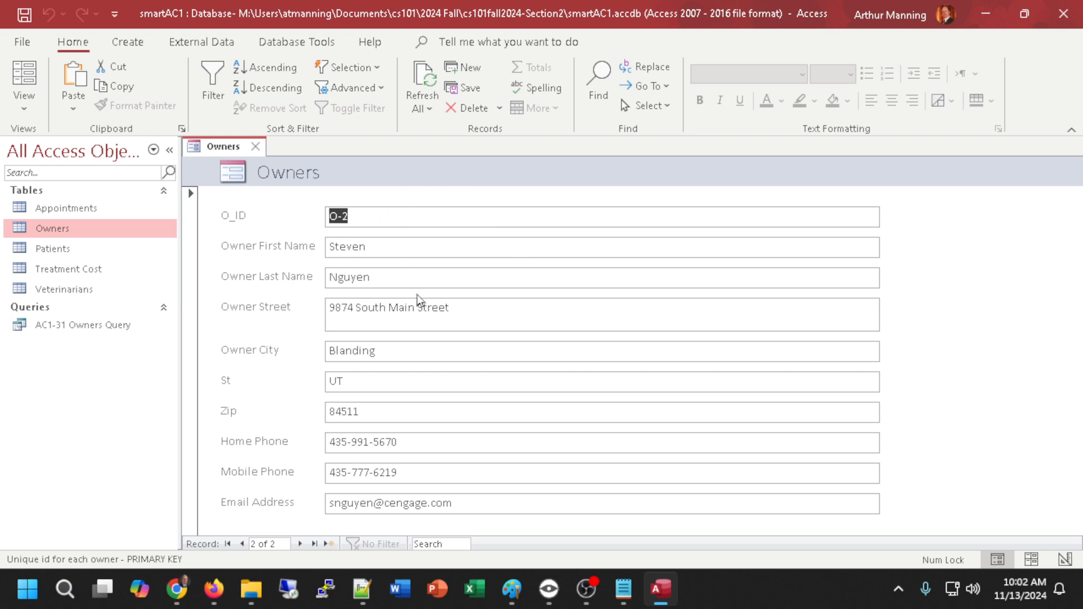
pyautogui.click(301, 544)
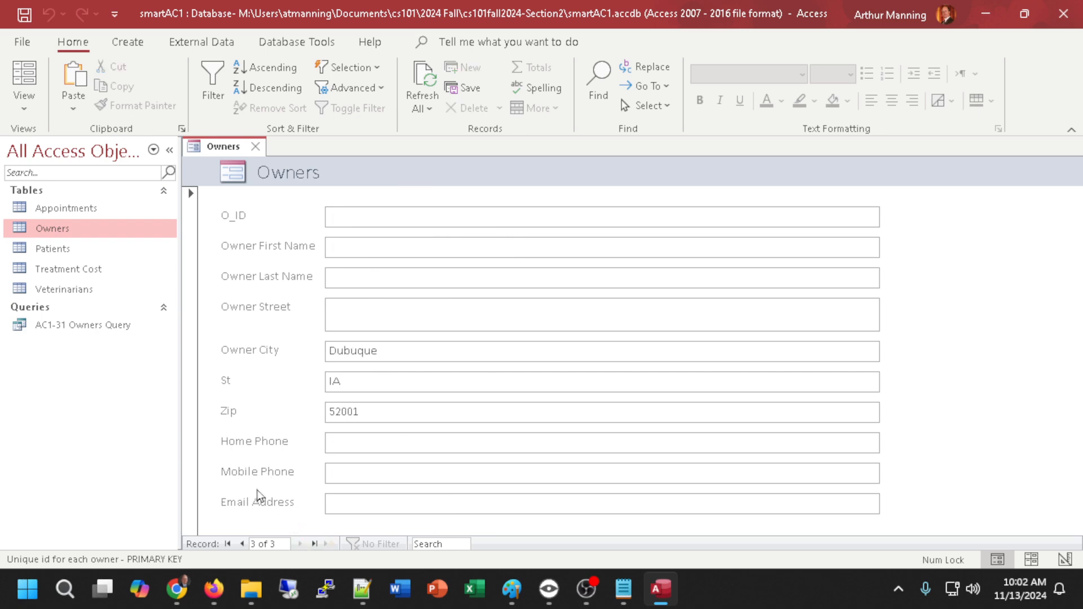
pyautogui.click(240, 543)
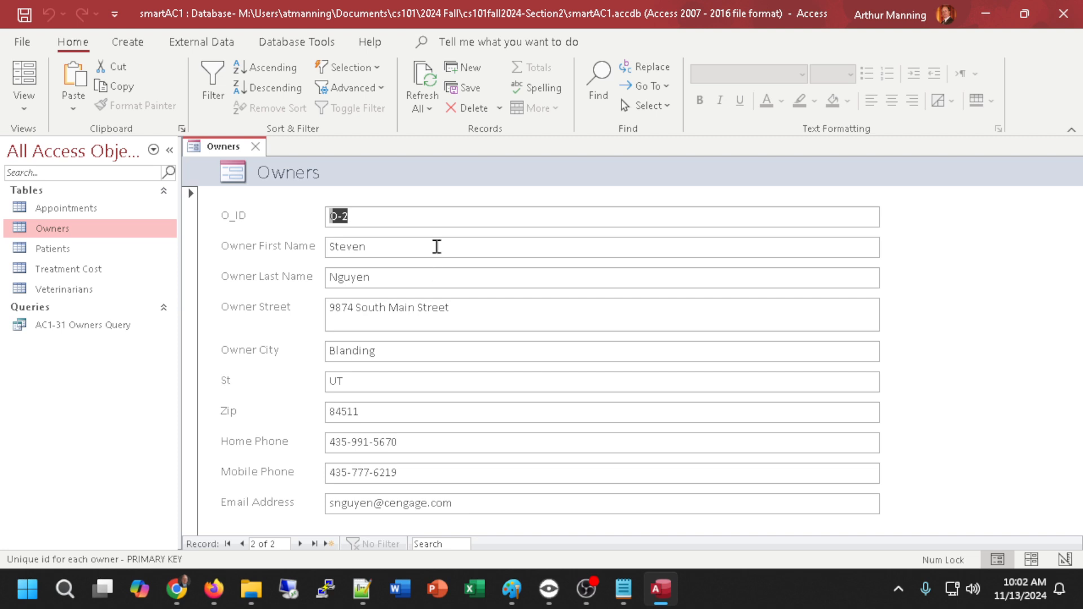
# Save the Owners form under the name AC1-33 Owners and close it
pyautogui.hotkey('ctrl', 's')
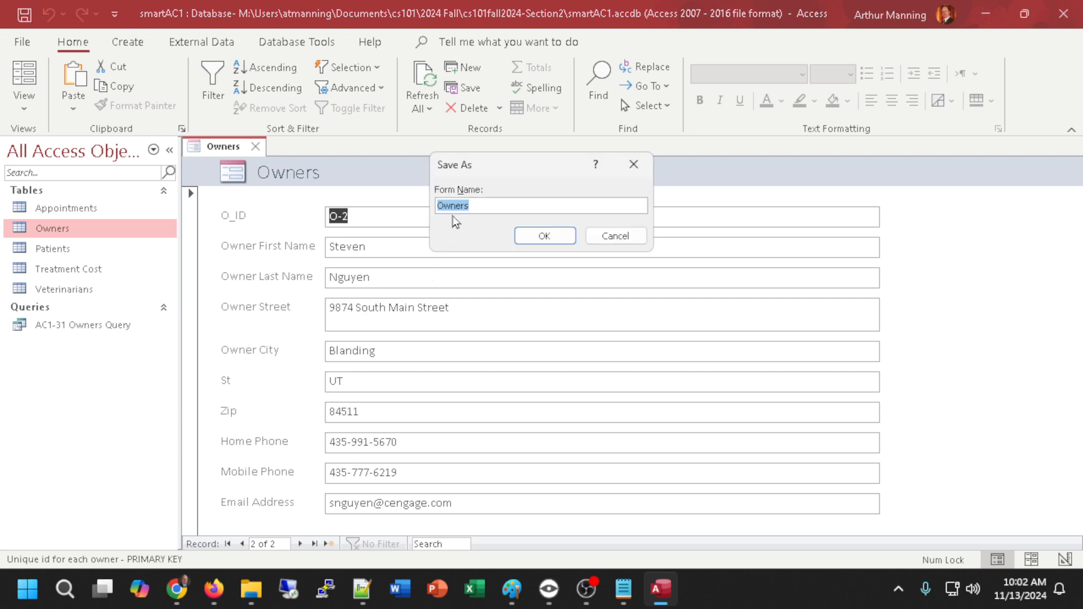
pyautogui.click(439, 206)
pyautogui.hotkey('alt', 'Tab')
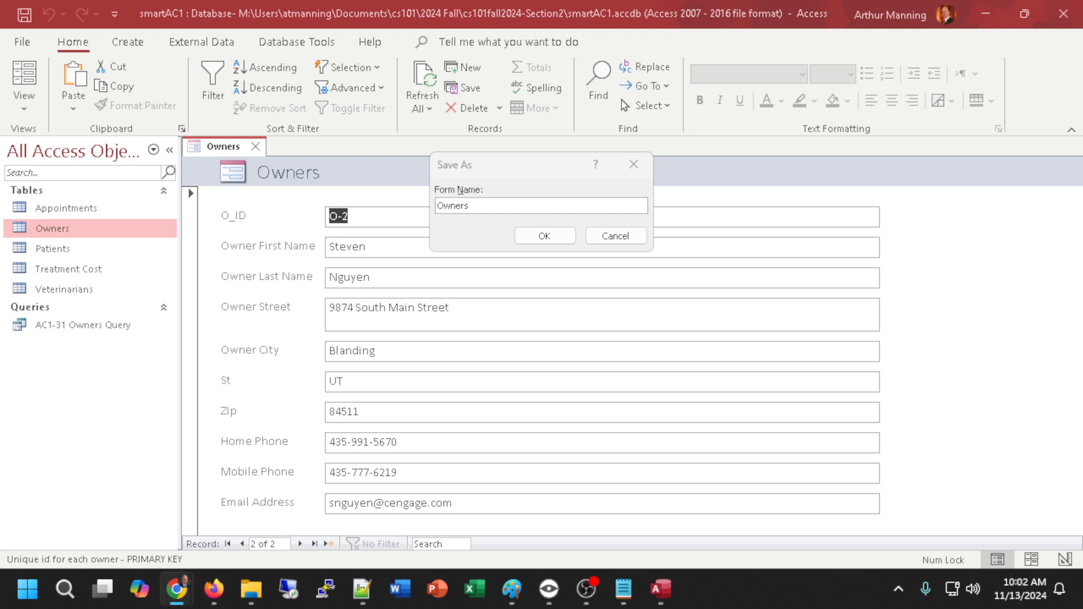
pyautogui.click(495, 205)
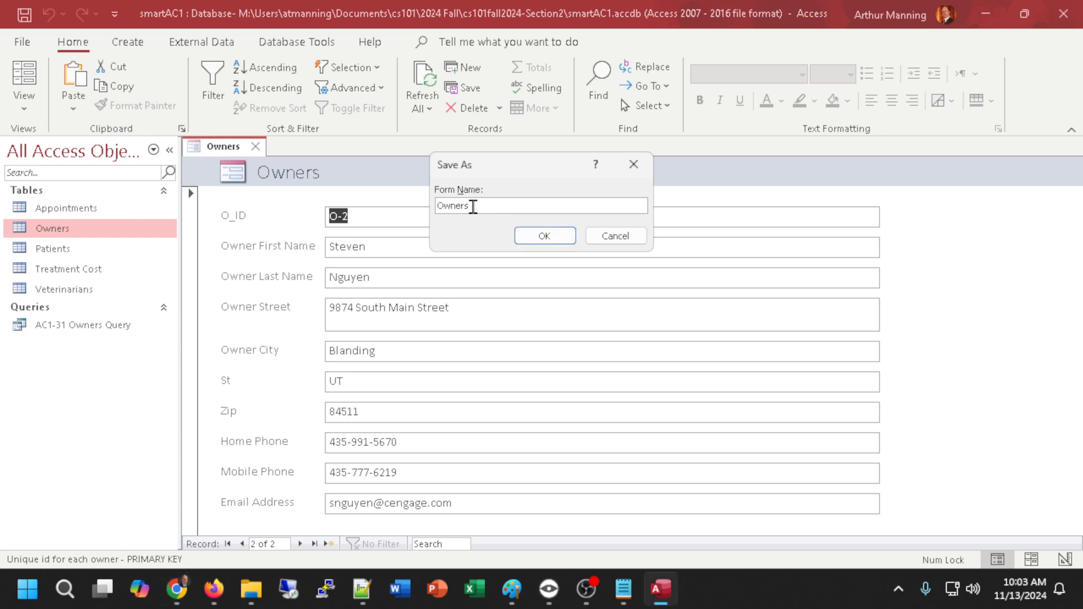
pyautogui.press('Home')
pyautogui.write('AC1-33')
pyautogui.click(546, 234)
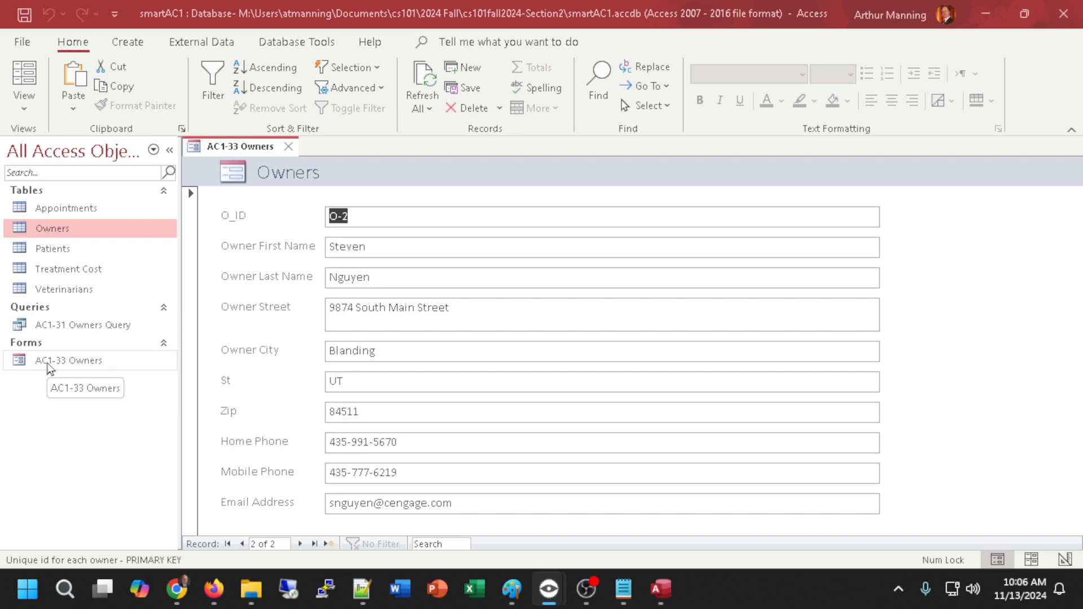
pyautogui.click(290, 147)
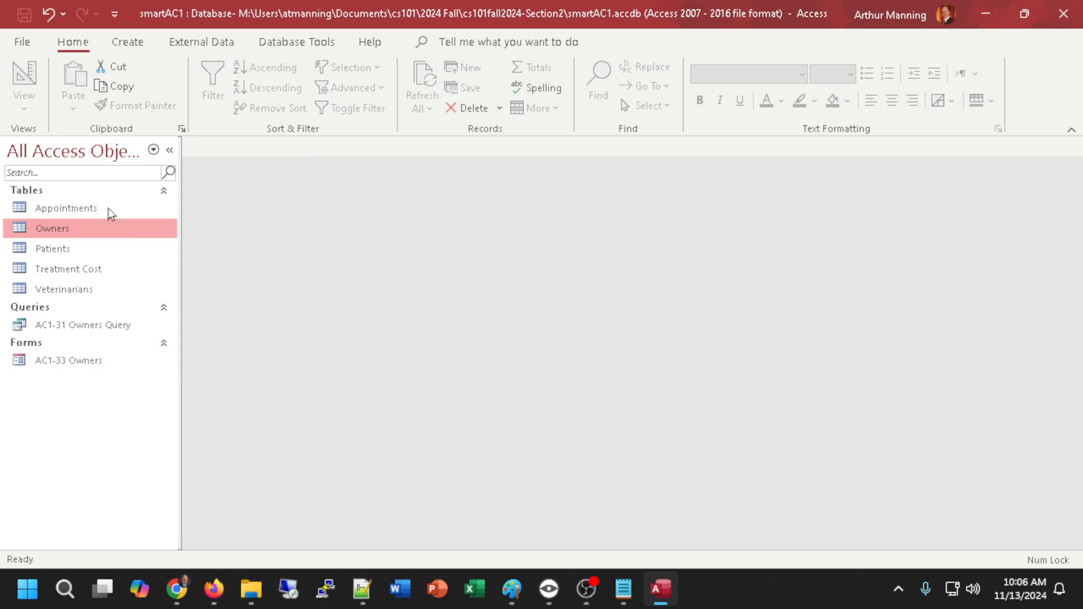
pyautogui.click(128, 42)
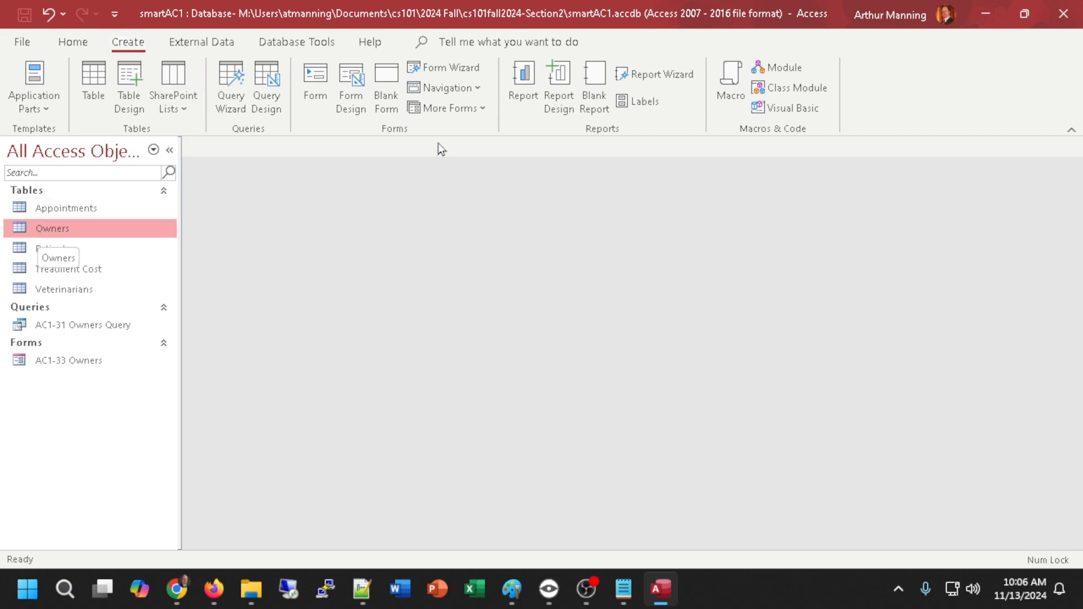
pyautogui.click(524, 78)
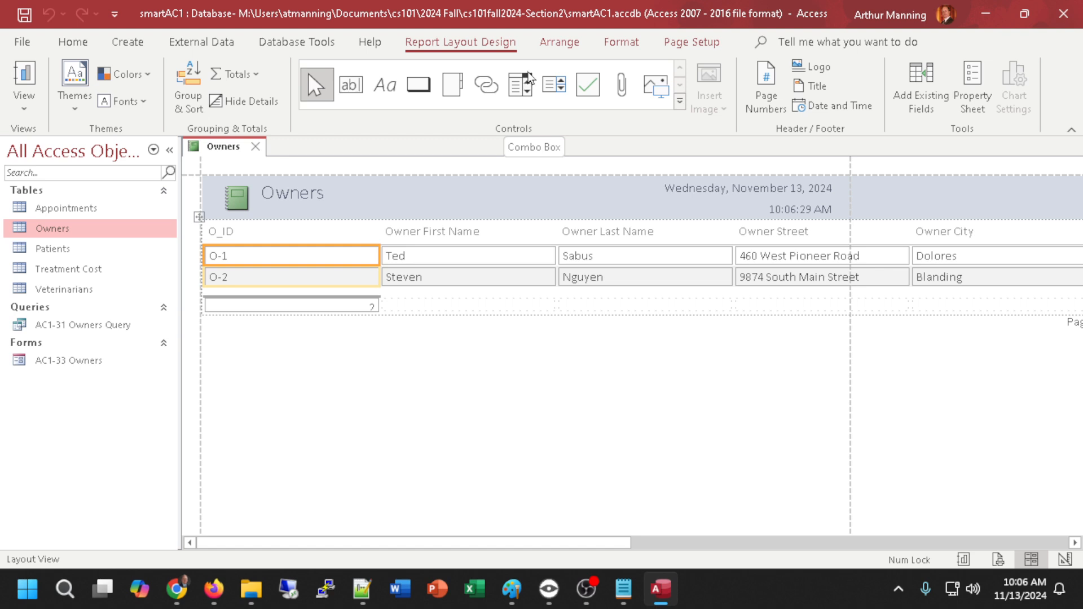
pyautogui.click(256, 147)
pyautogui.click(542, 340)
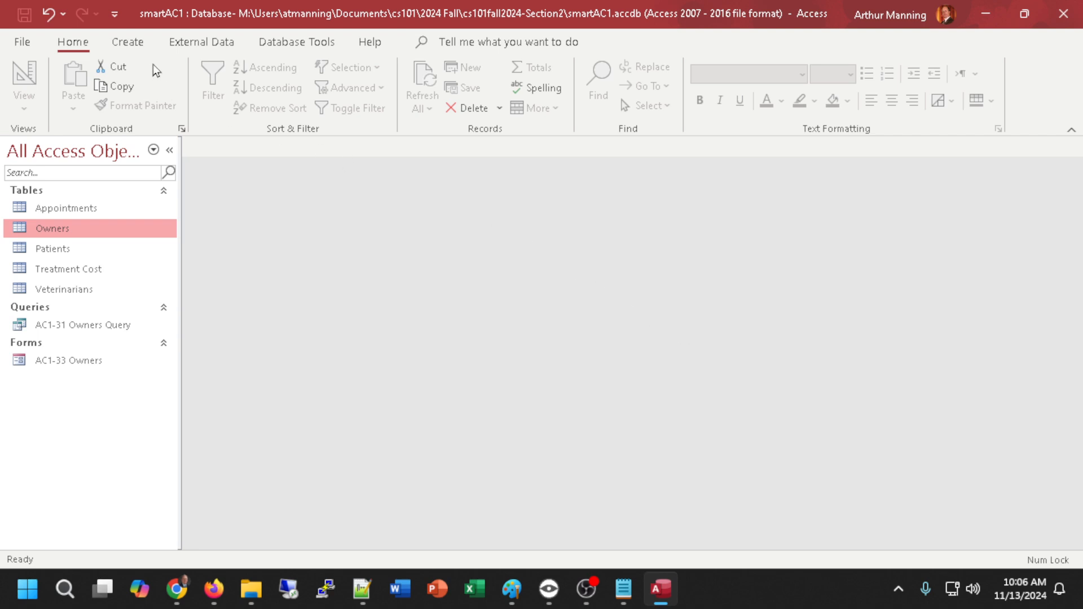
# Create a basic report from the Owners table and display it in Report View
pyautogui.click(128, 43)
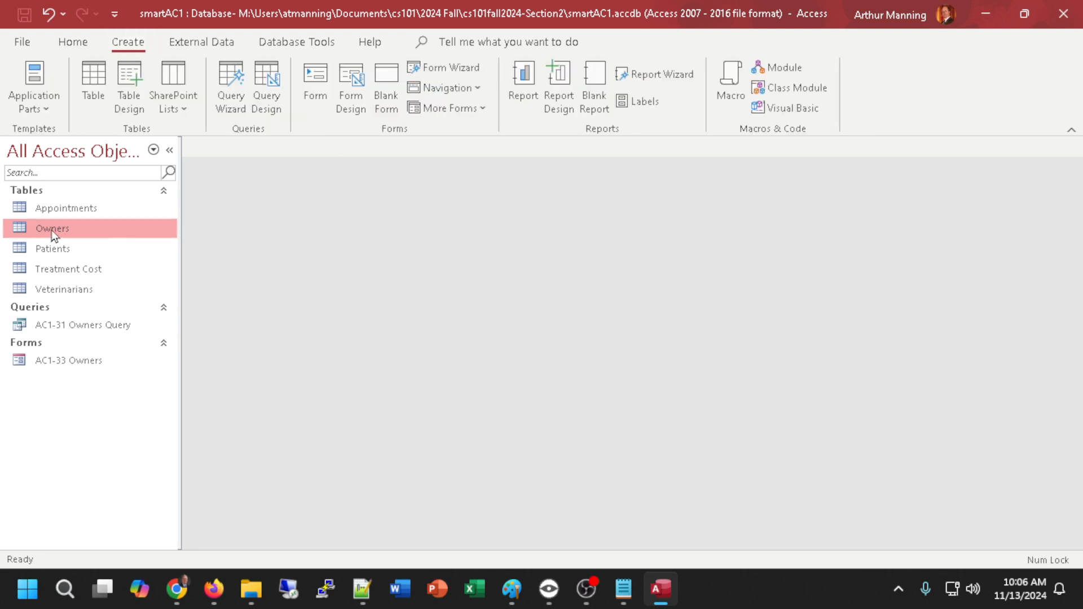
pyautogui.click(522, 85)
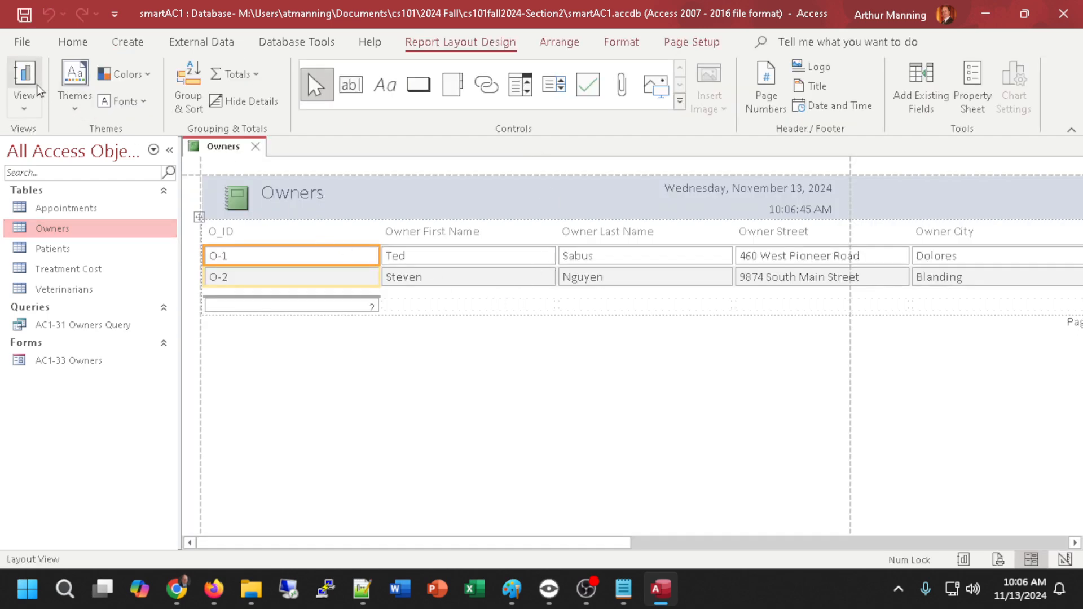
pyautogui.click(31, 76)
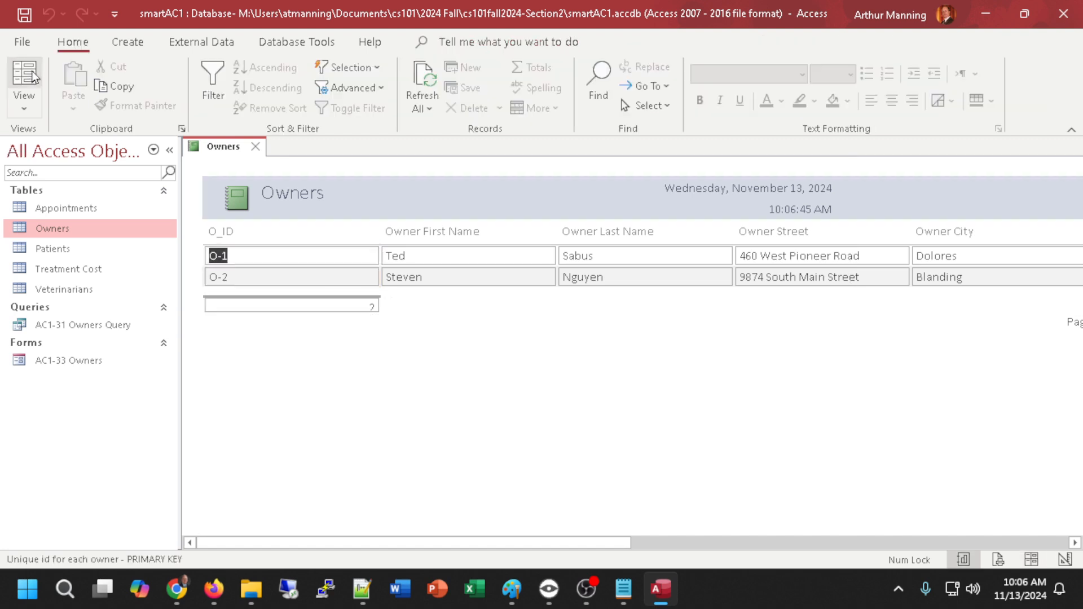
# Look at the new Owners report in Design View, then return it to Layout View
pyautogui.click(26, 102)
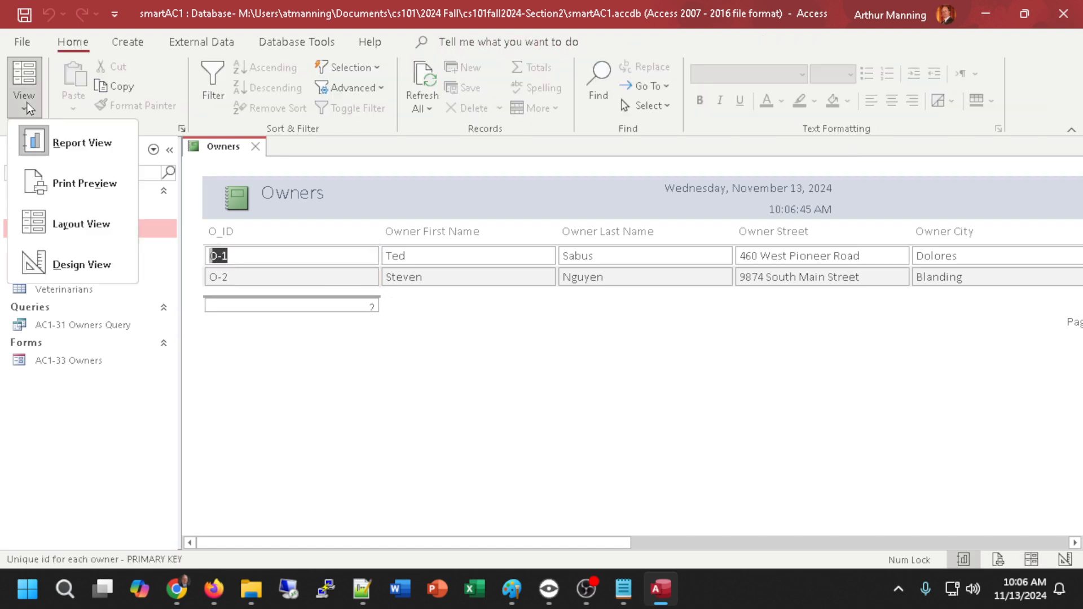
pyautogui.click(37, 264)
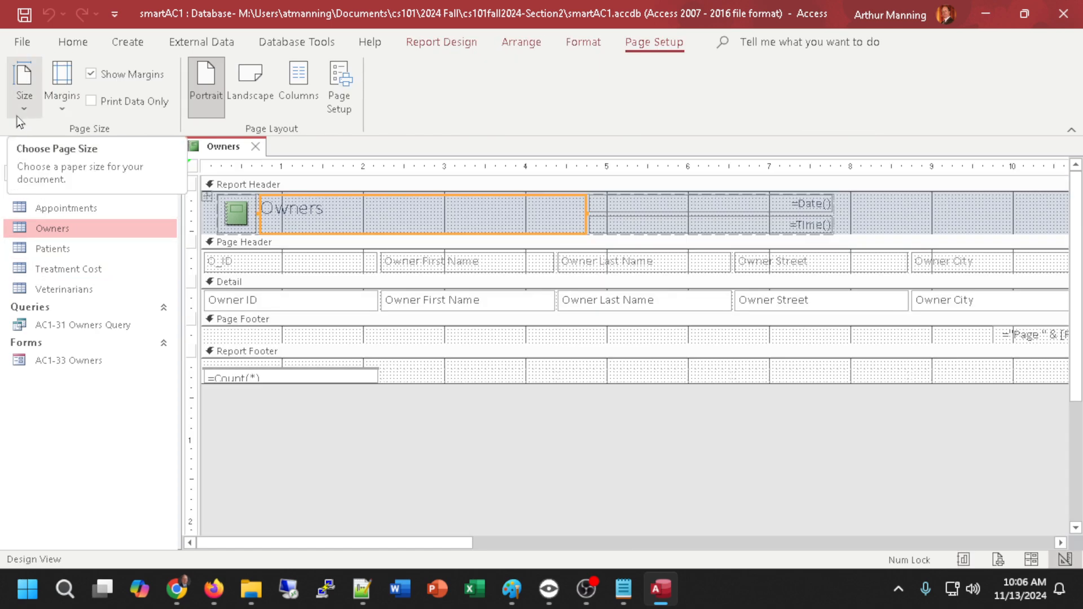
pyautogui.click(73, 42)
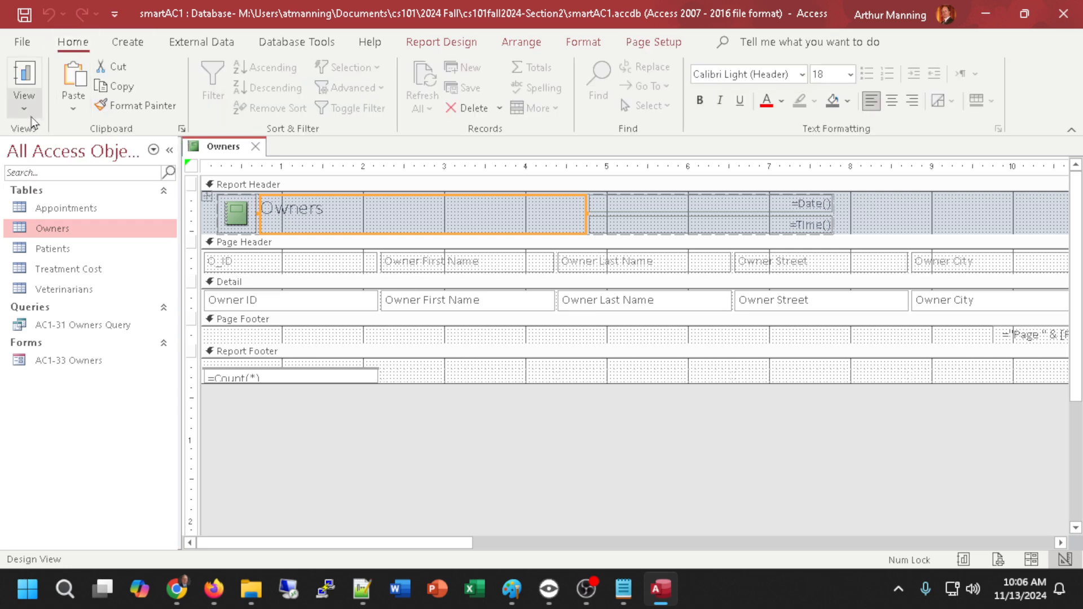
pyautogui.click(24, 102)
pyautogui.click(40, 219)
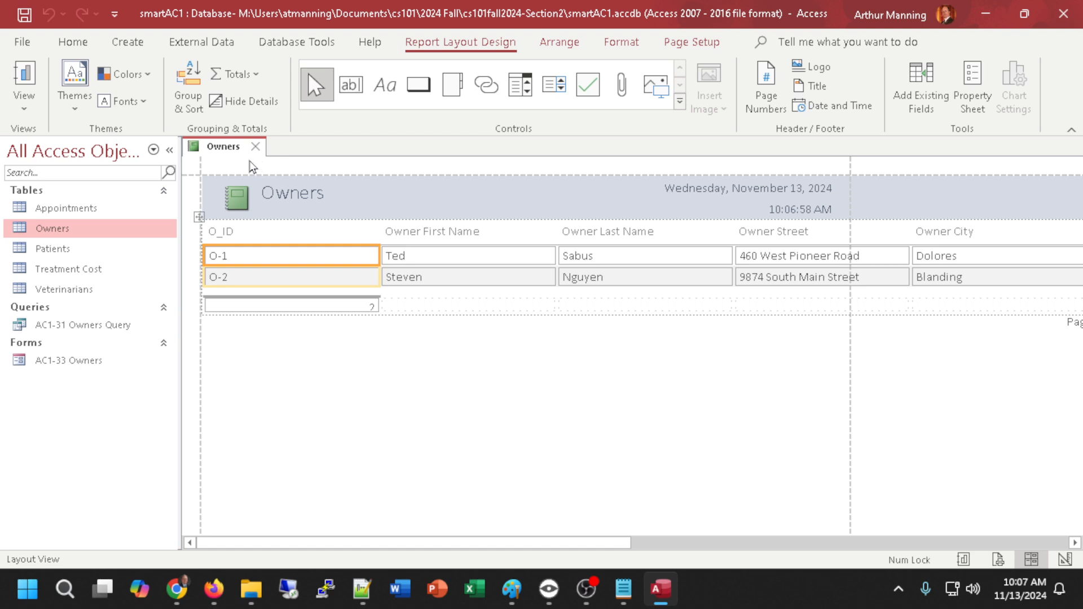
# Close the Owners report and save it under the name AC1-36 Owners
pyautogui.click(256, 147)
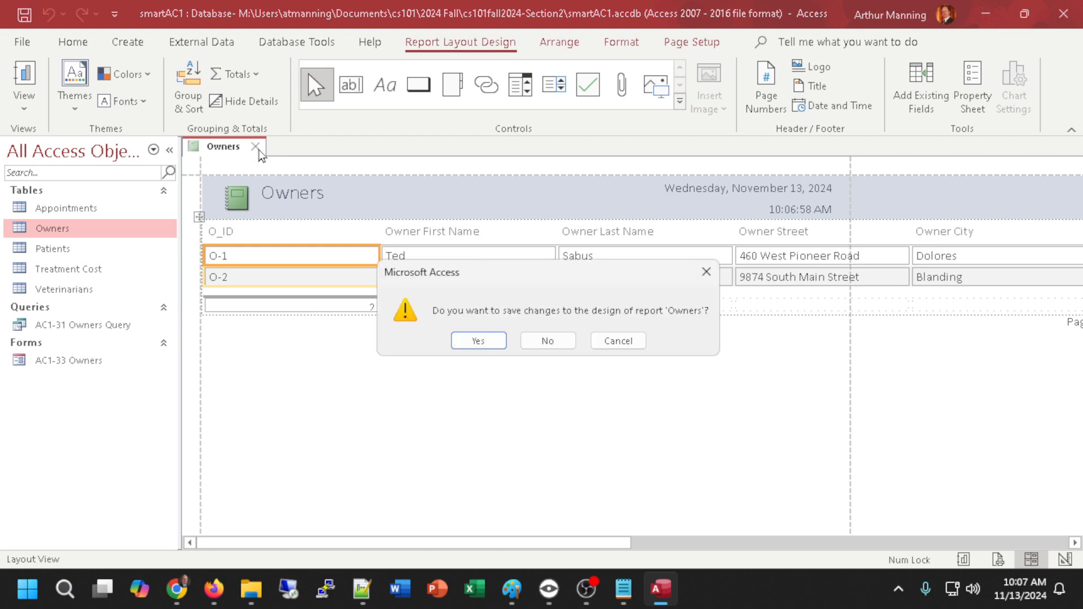
pyautogui.click(478, 342)
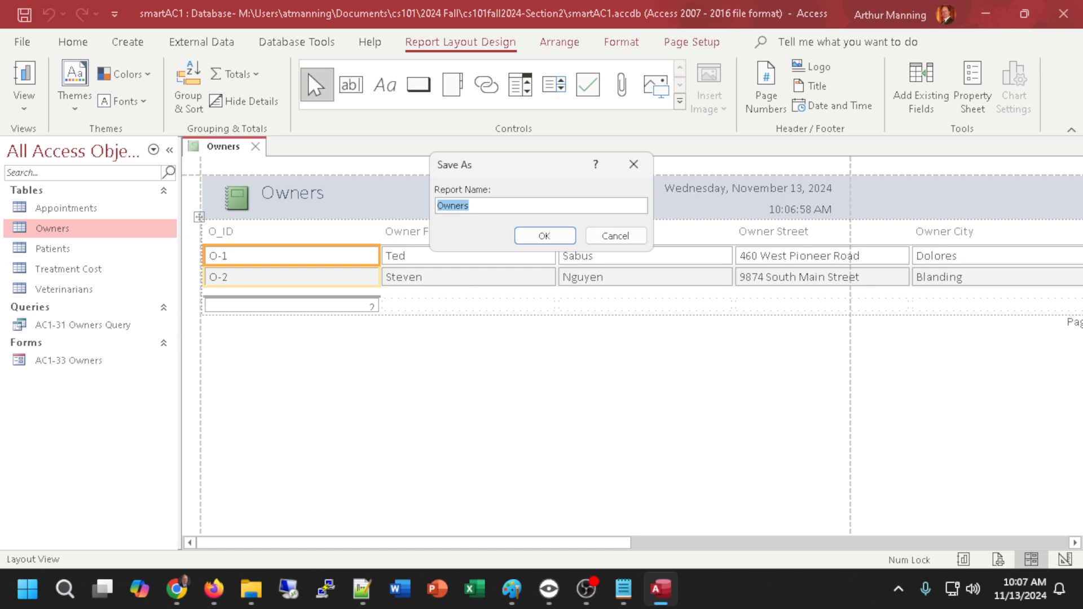
pyautogui.hotkey('alt', 'Tab')
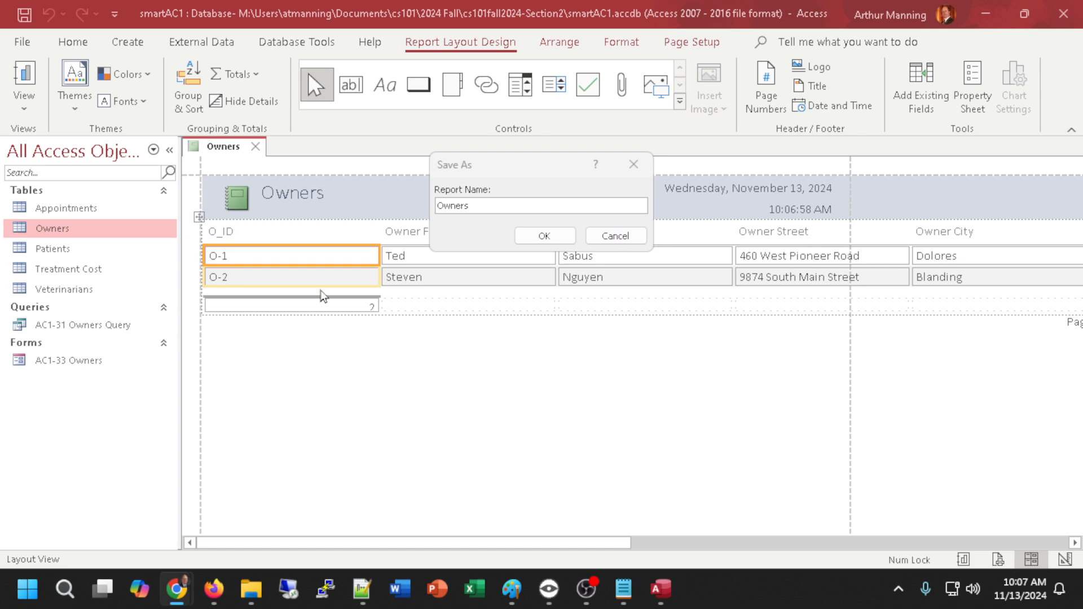
pyautogui.click(445, 214)
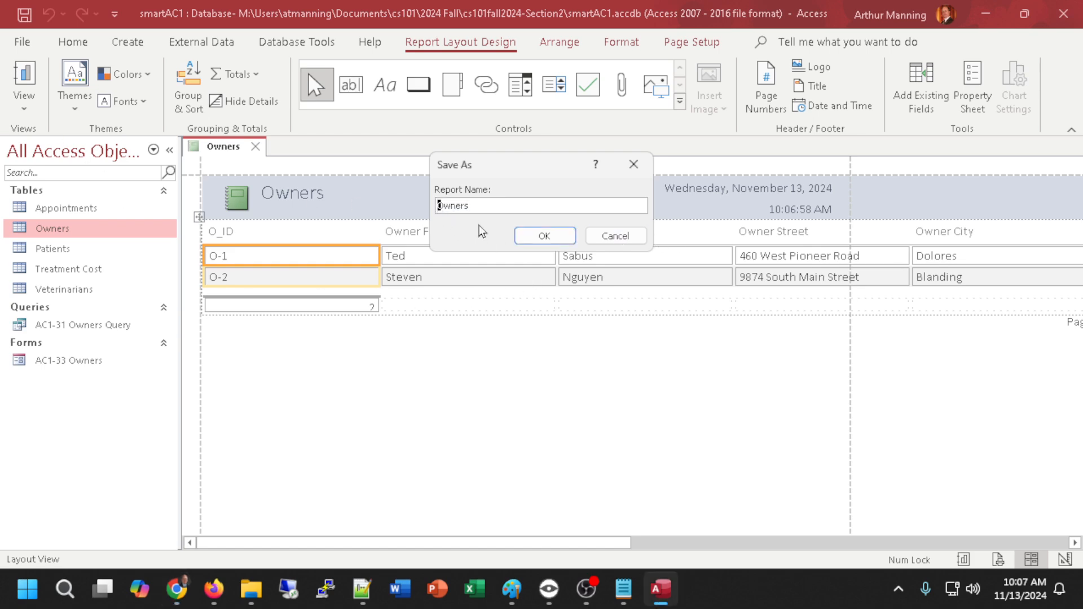
pyautogui.write('AC1-36')
pyautogui.click(543, 237)
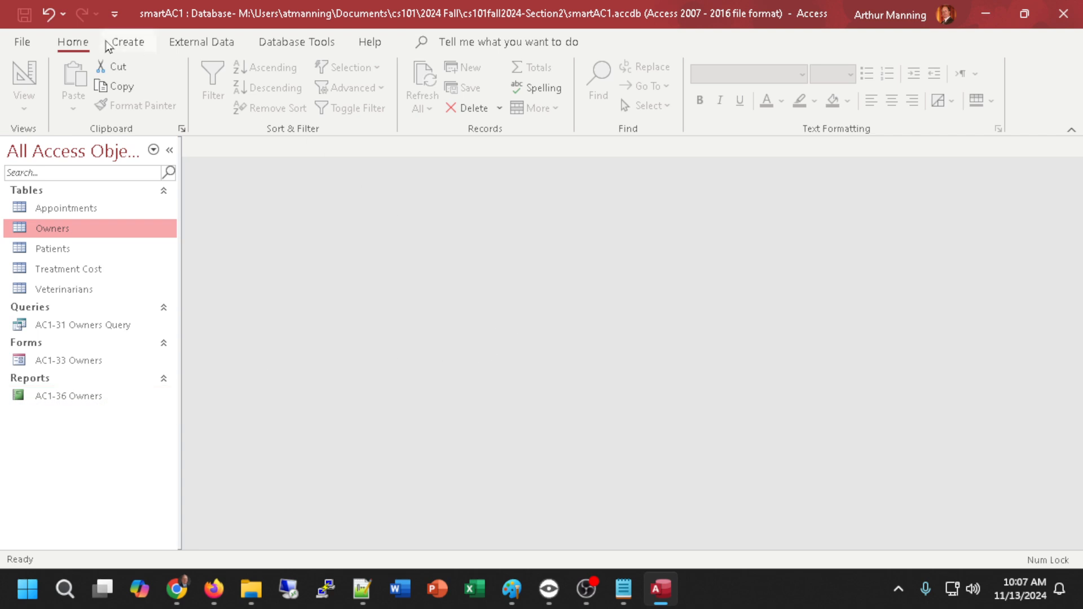
# Start the Report Wizard on the Owners table and add Owner First Name, Owner Last Name, Owner Street, Owner City and Owner State
pyautogui.click(129, 46)
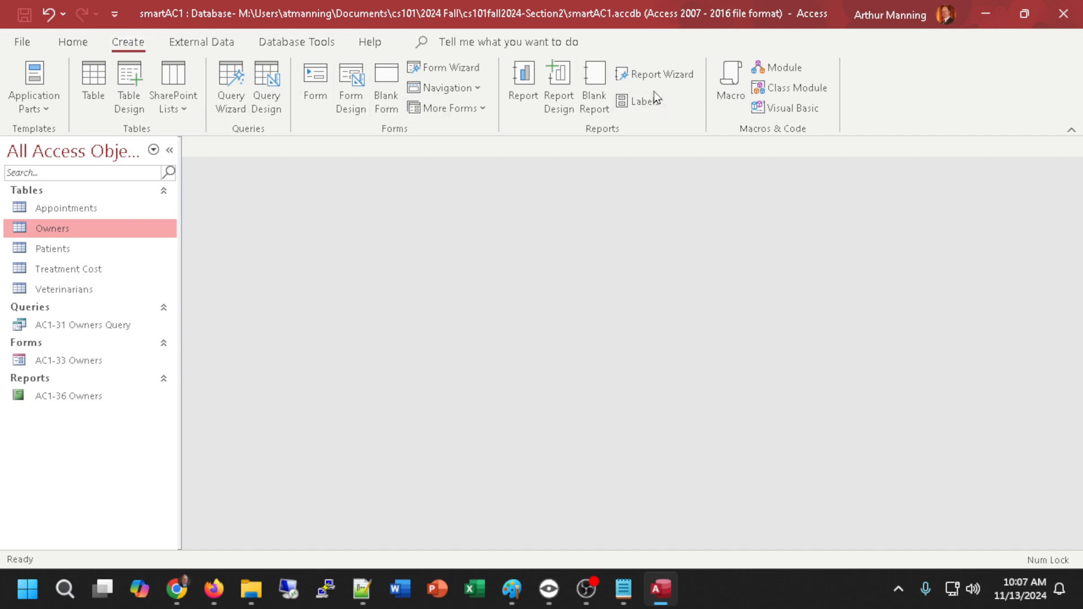
pyautogui.click(681, 77)
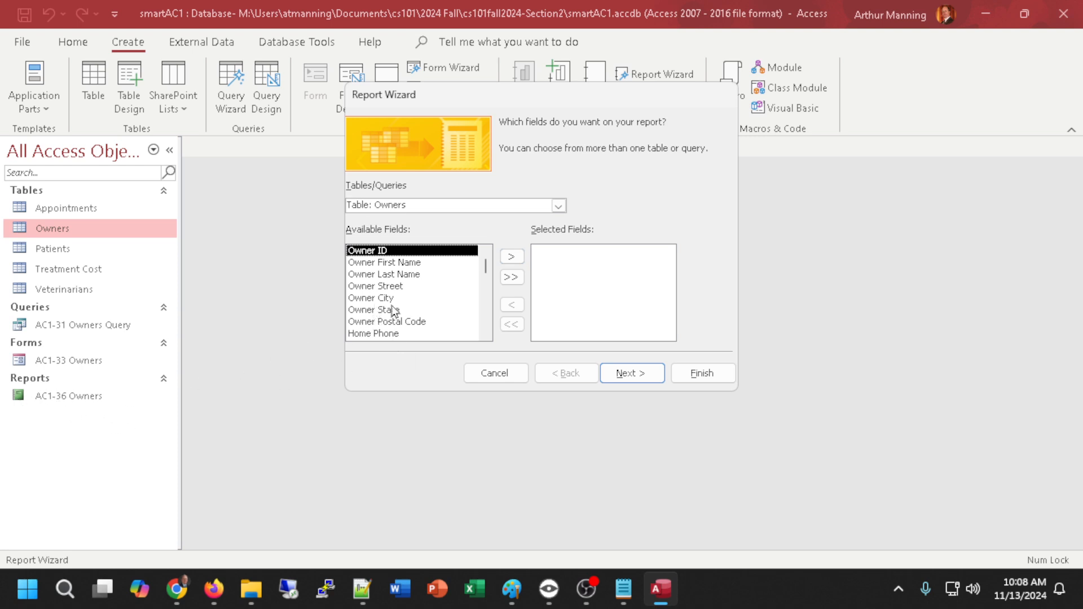
pyautogui.doubleClick(407, 262)
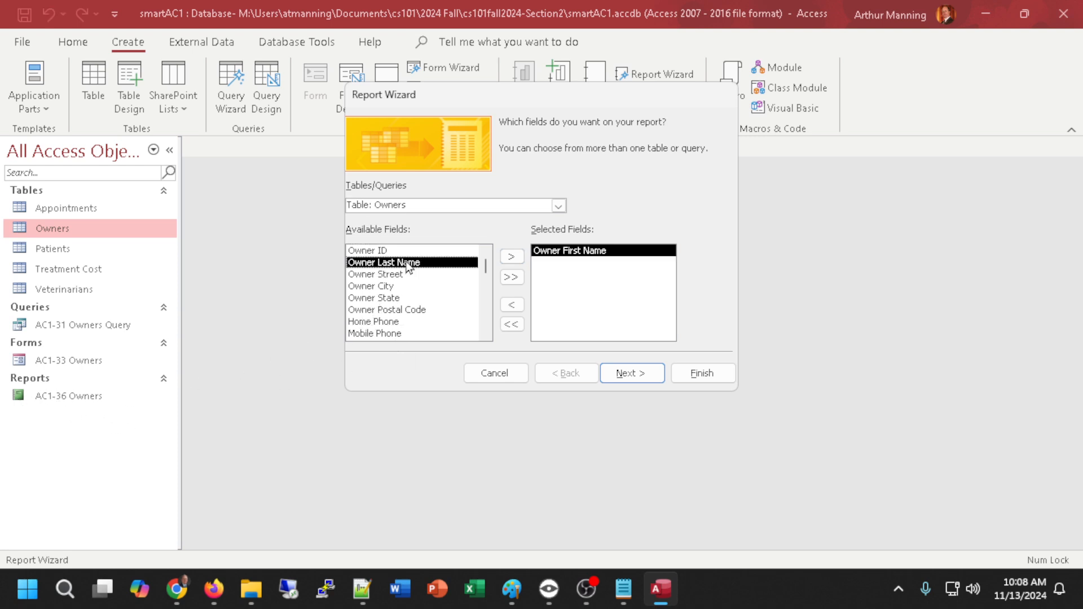
pyautogui.click(404, 274)
pyautogui.doubleClick(403, 263)
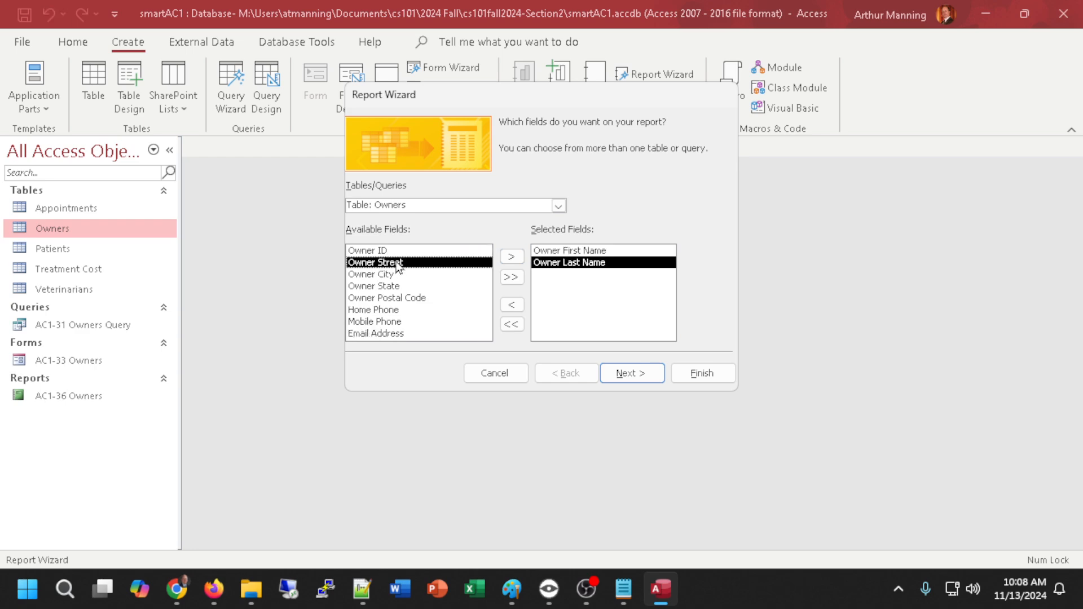
pyautogui.doubleClick(394, 263)
pyautogui.doubleClick(393, 263)
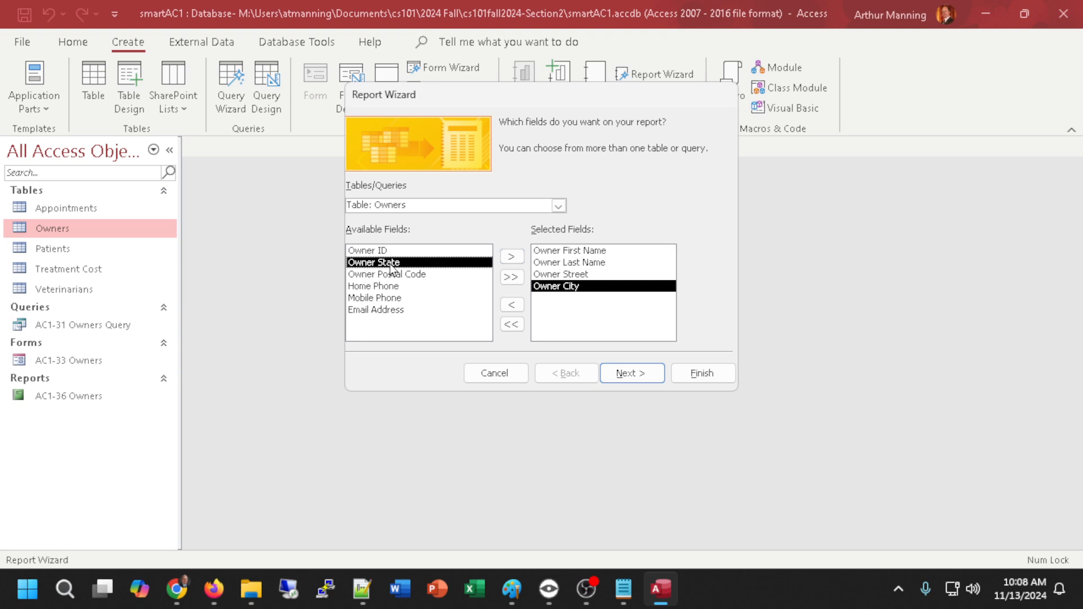
pyautogui.doubleClick(392, 263)
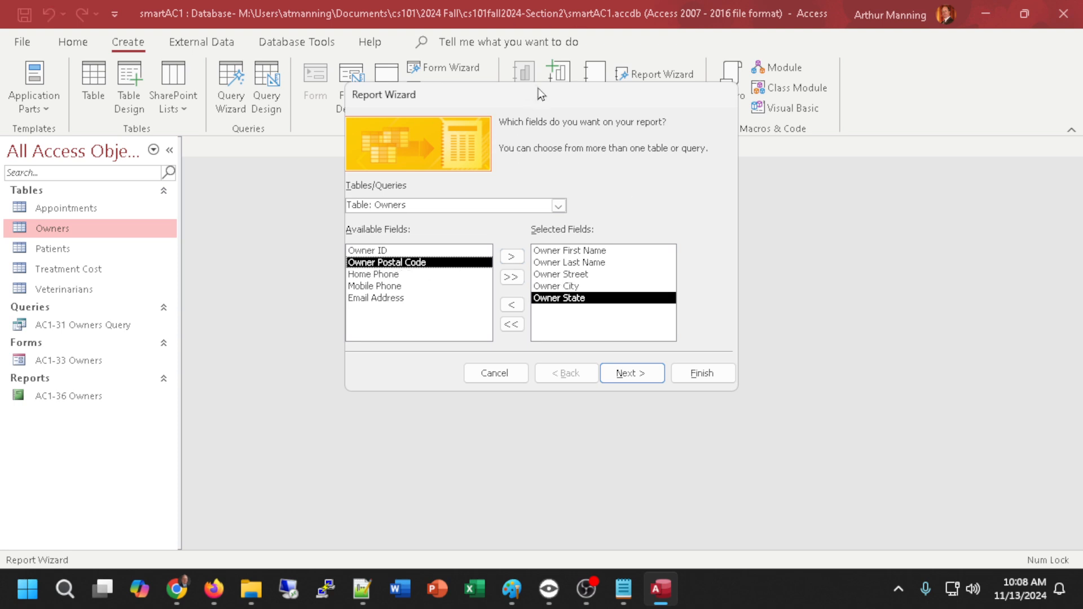
pyautogui.moveTo(540, 95); pyautogui.dragTo(534, 123)
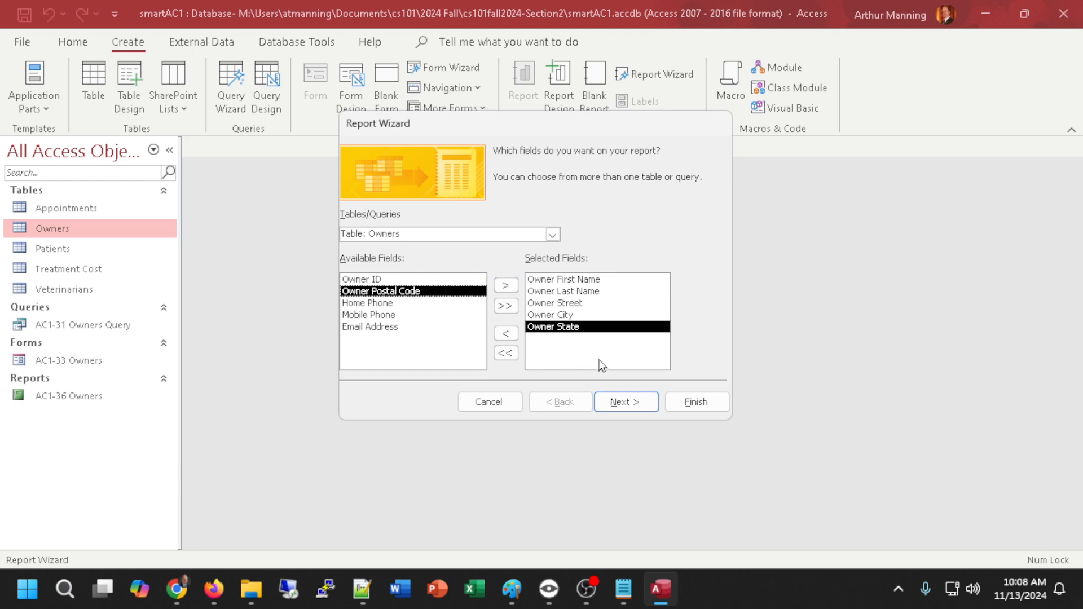
# Group the wizard report by Owner State and continue to the sort order options
pyautogui.click(629, 402)
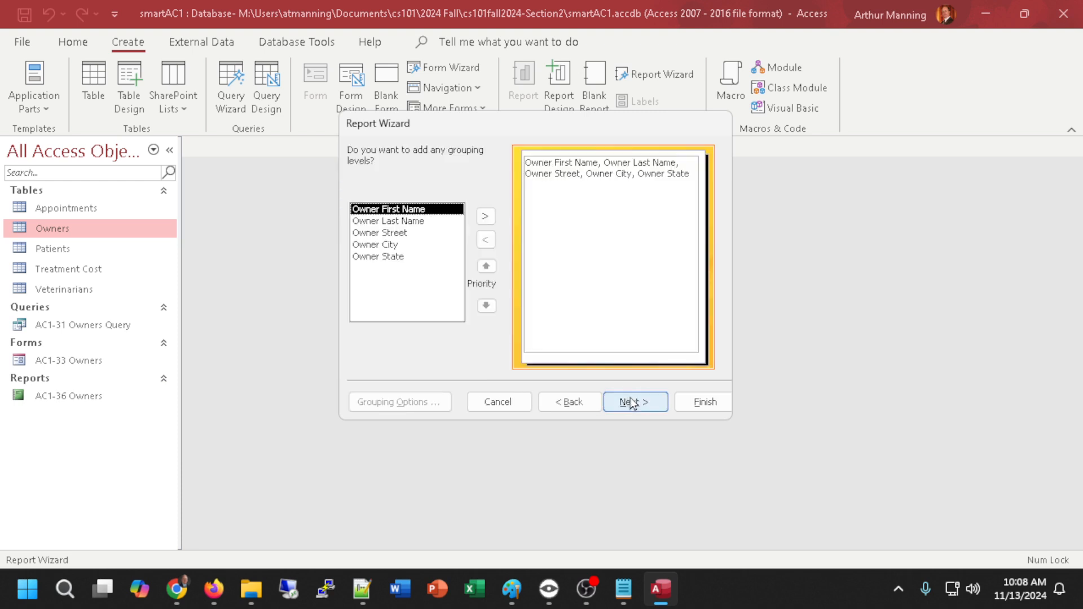
pyautogui.click(381, 259)
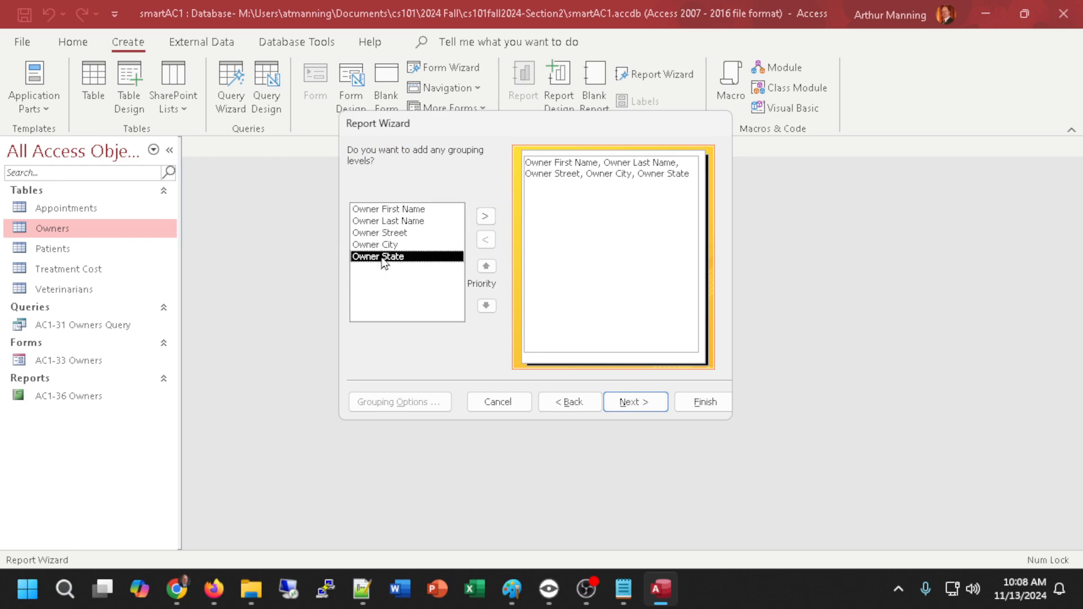
pyautogui.click(484, 217)
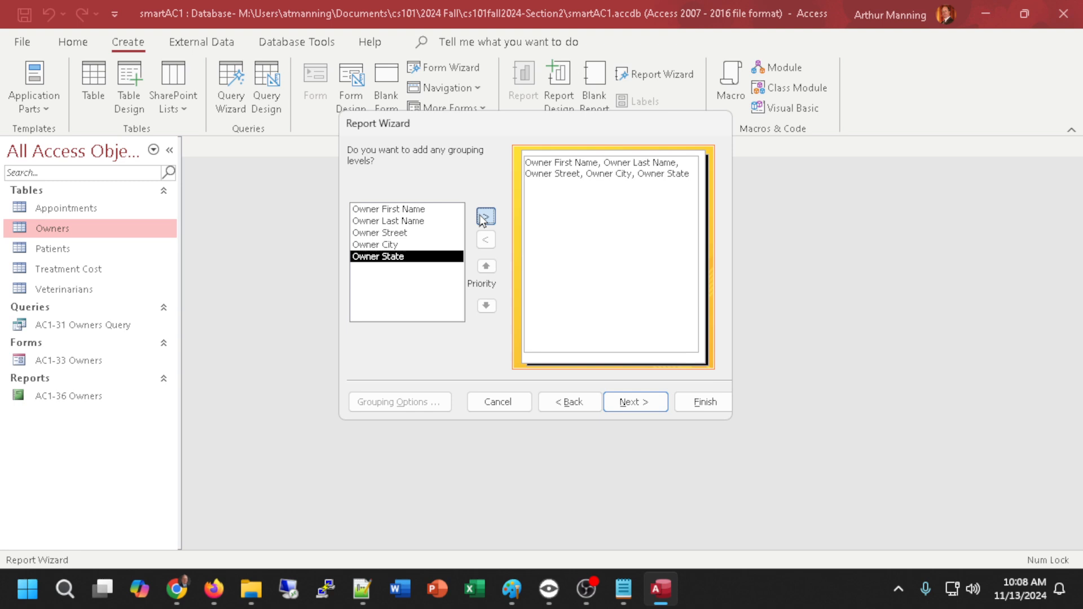
pyautogui.click(639, 402)
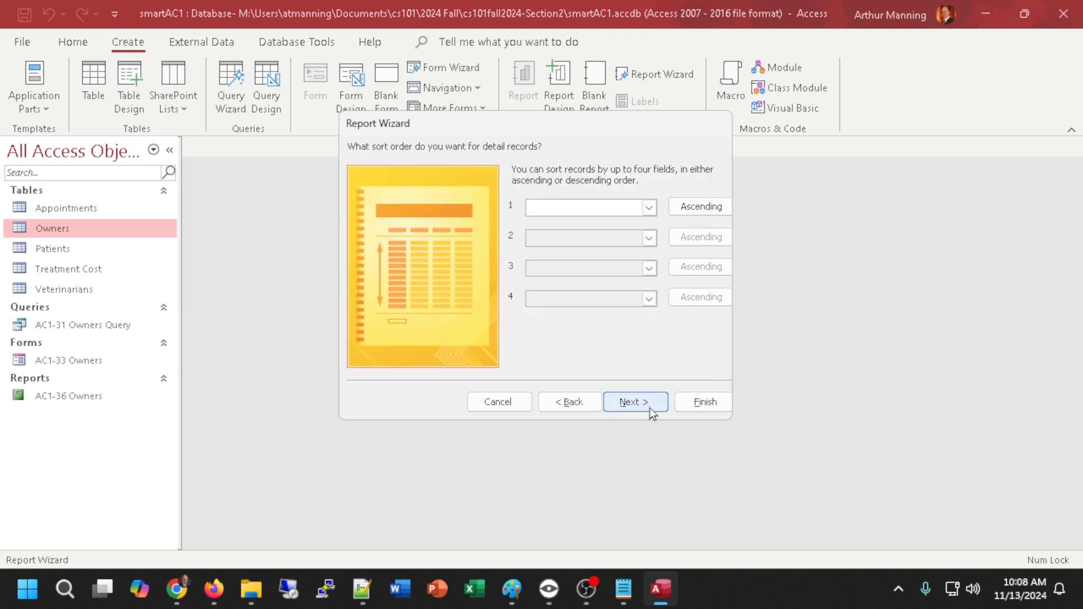
# Finish the report without sorting, in Stepped layout and Portrait orientation, titled Owners, and close its preview
pyautogui.click(650, 406)
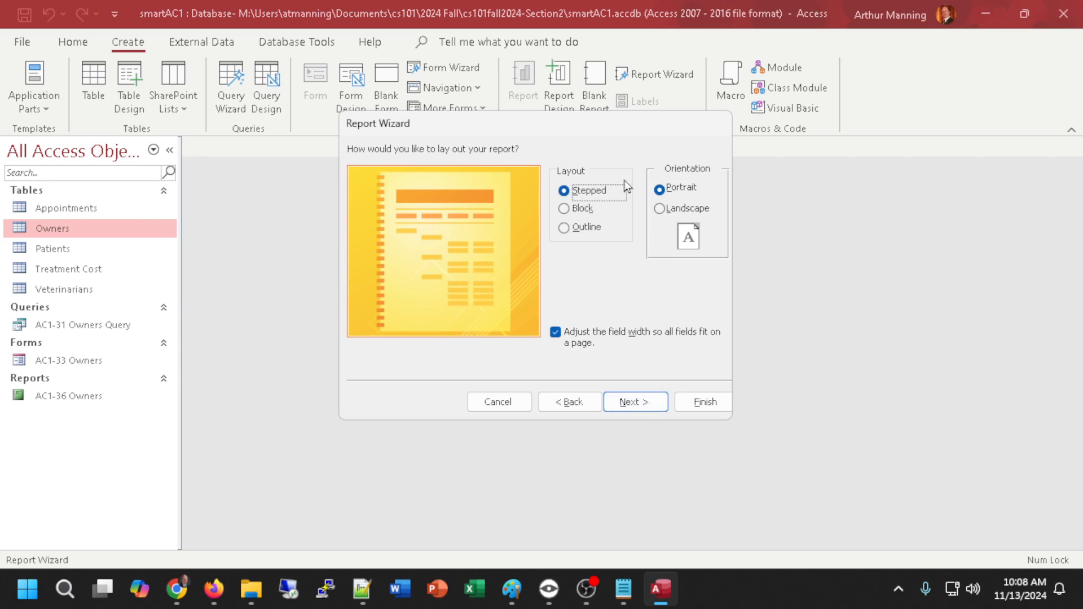
pyautogui.click(627, 402)
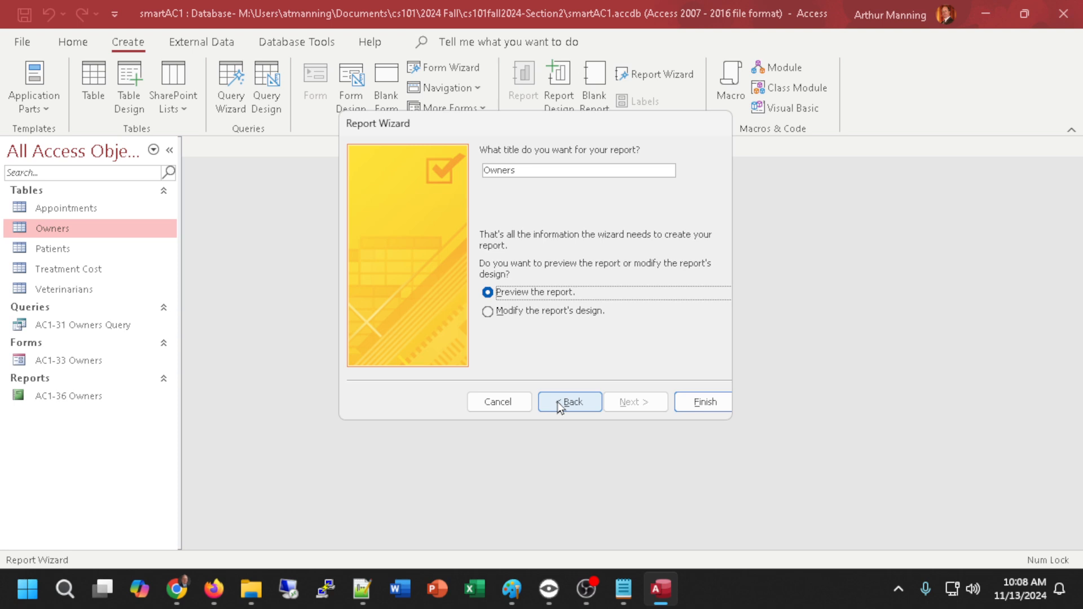
pyautogui.click(699, 402)
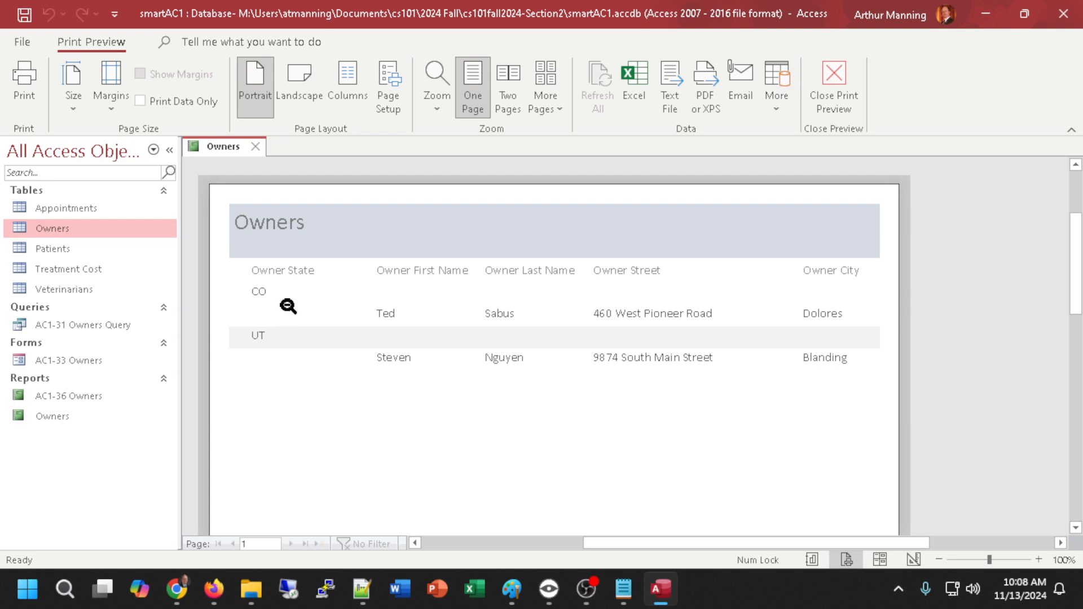
pyautogui.click(255, 146)
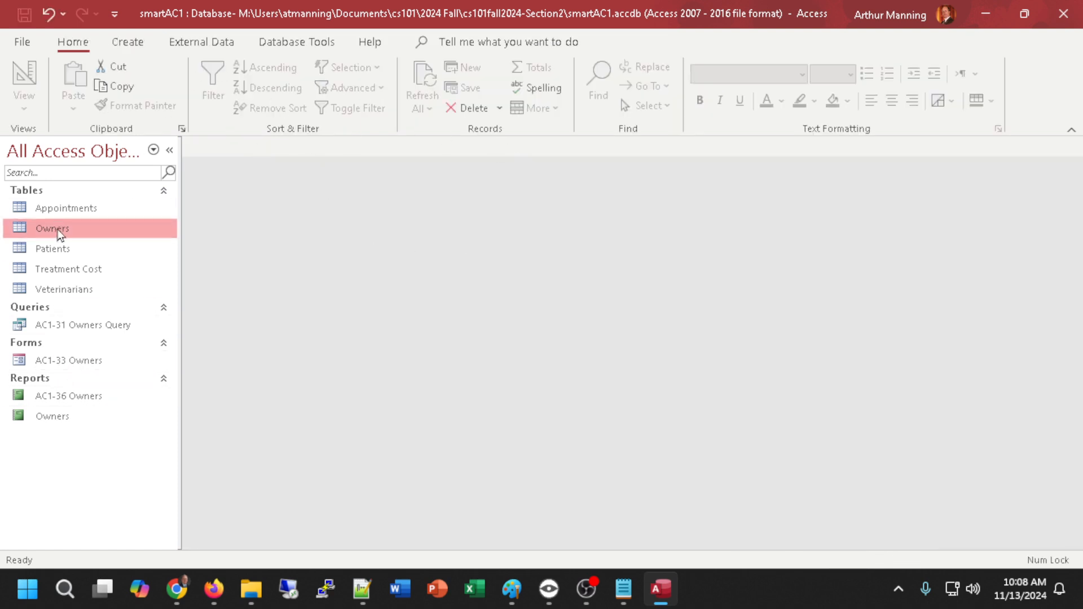
# Begin another Report Wizard report on the Owners table with the owner's first name, last name, street, city and state fields
pyautogui.click(134, 46)
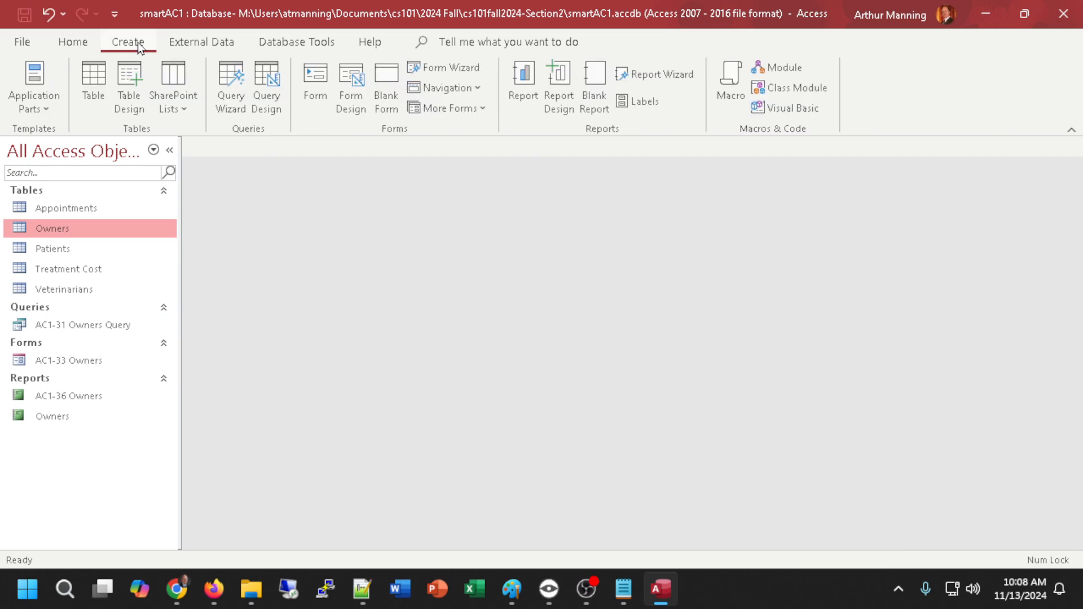
pyautogui.click(638, 72)
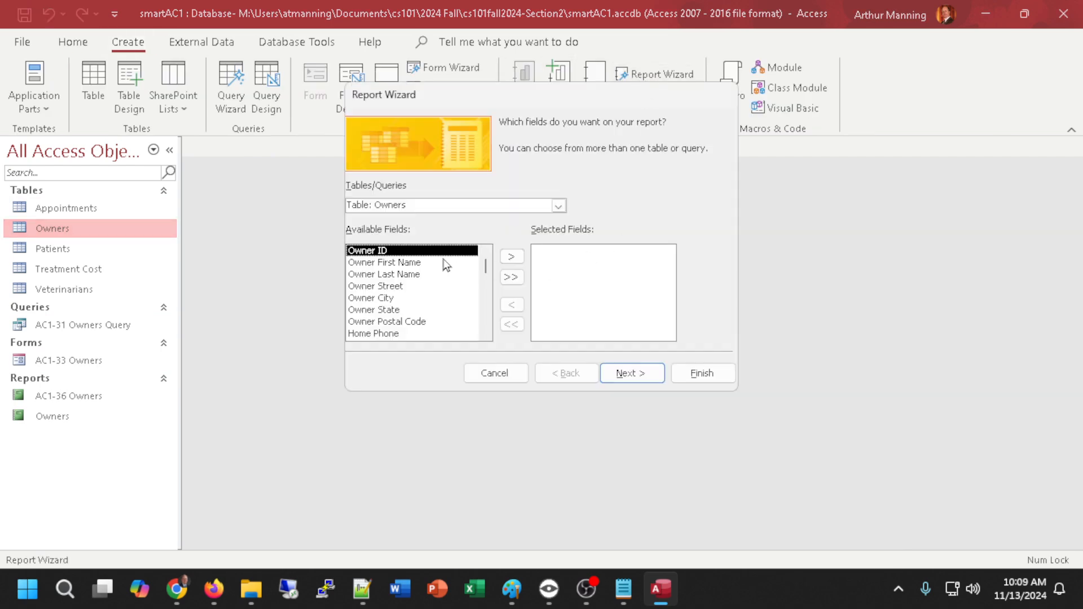
pyautogui.doubleClick(406, 263)
pyautogui.doubleClick(406, 262)
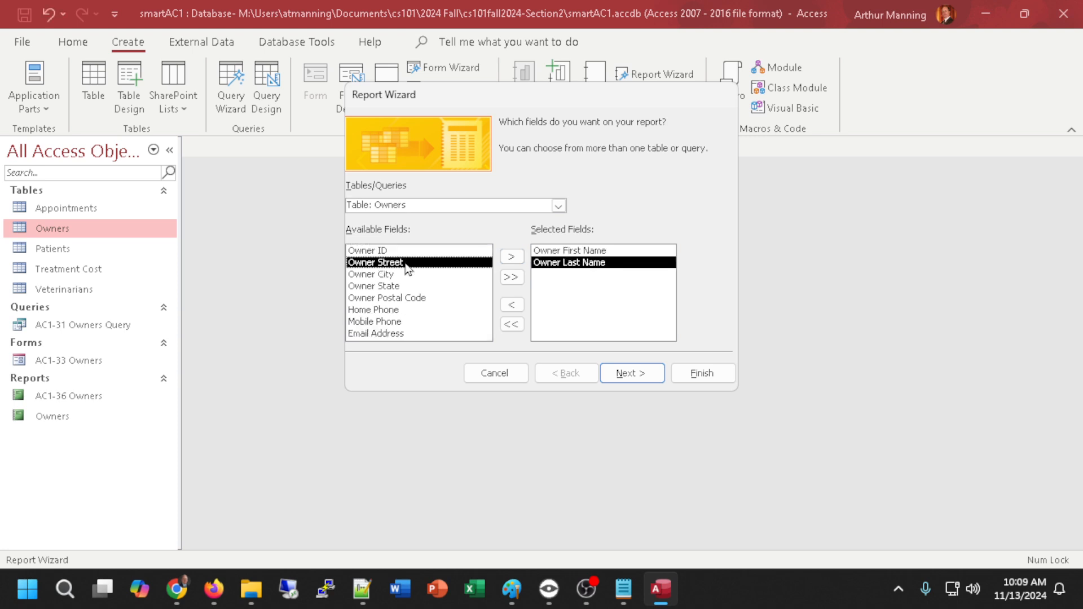
pyautogui.doubleClick(406, 263)
pyautogui.doubleClick(406, 263)
pyautogui.doubleClick(406, 263)
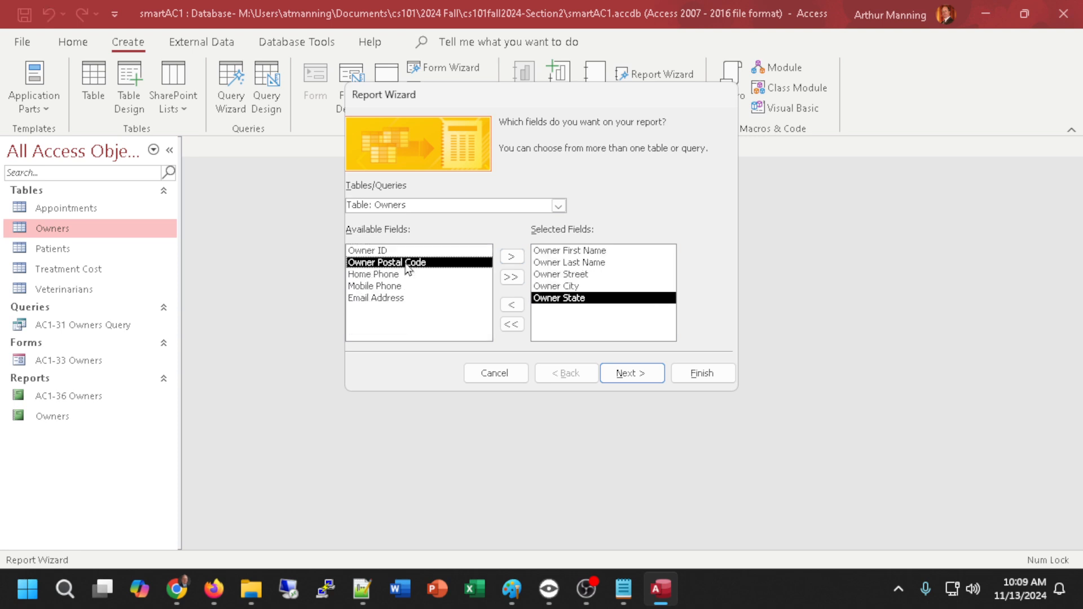
# Add Owner State as the grouping level of the second wizard report and proceed to the sort order page
pyautogui.click(616, 372)
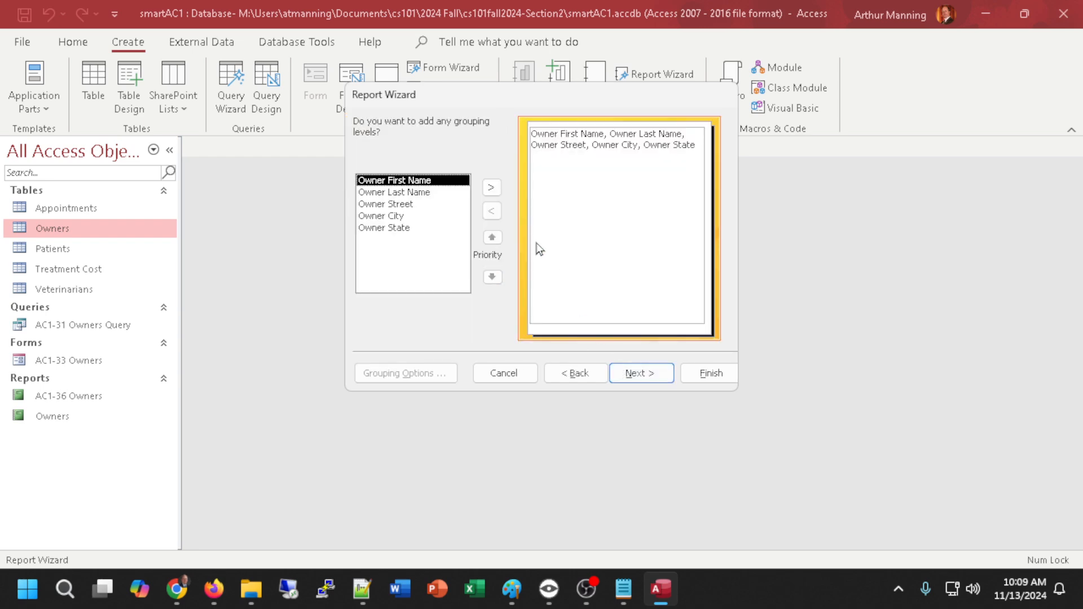
pyautogui.click(391, 229)
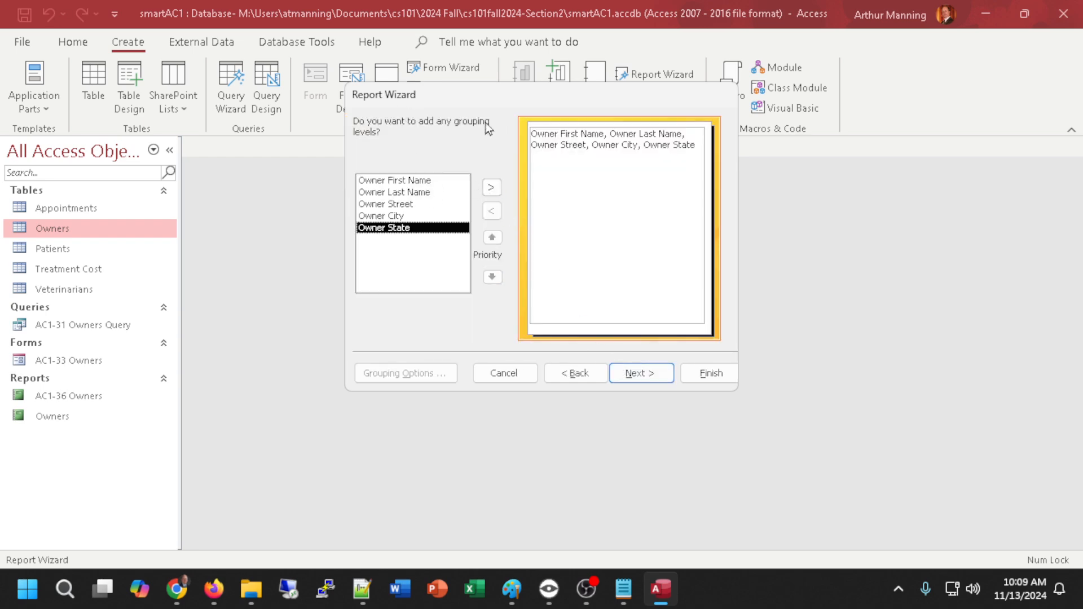
pyautogui.click(491, 186)
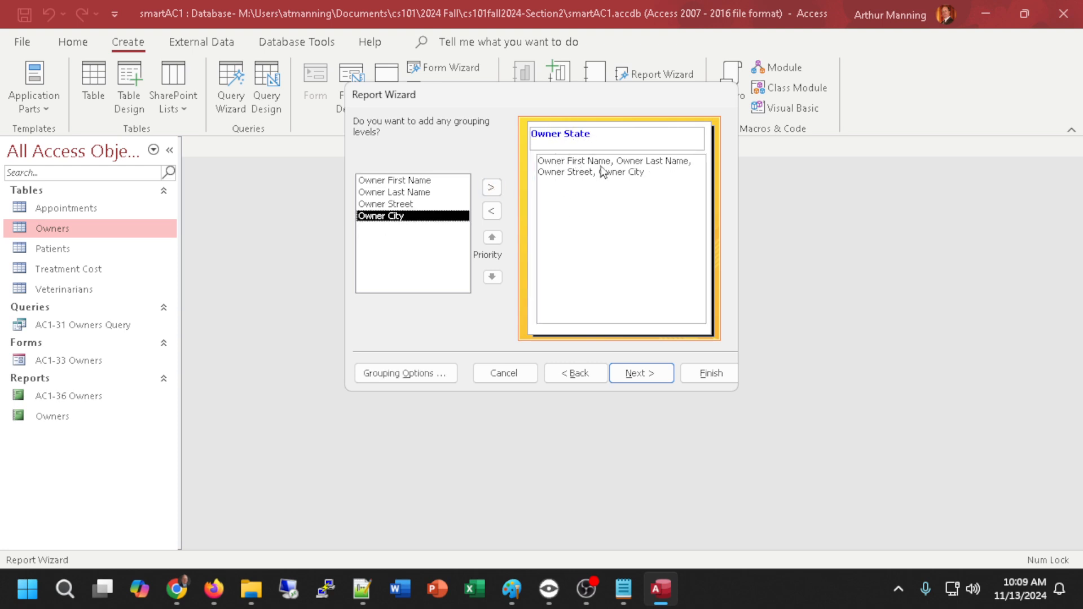
pyautogui.click(643, 375)
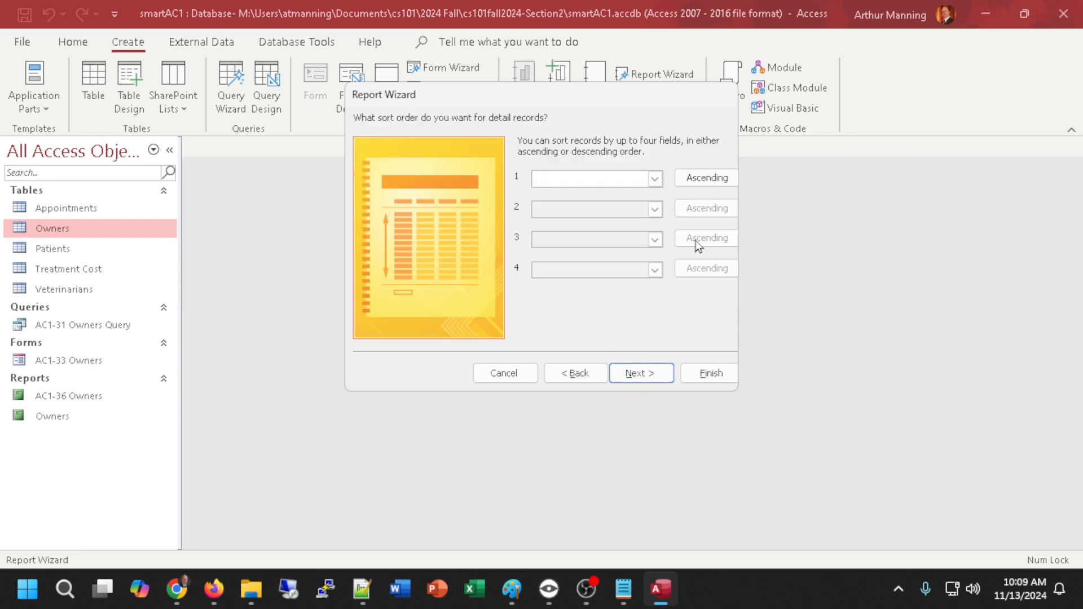
# Finish the second wizard report without sorting, in Stepped layout and Portrait orientation, titled Owners1
pyautogui.click(657, 374)
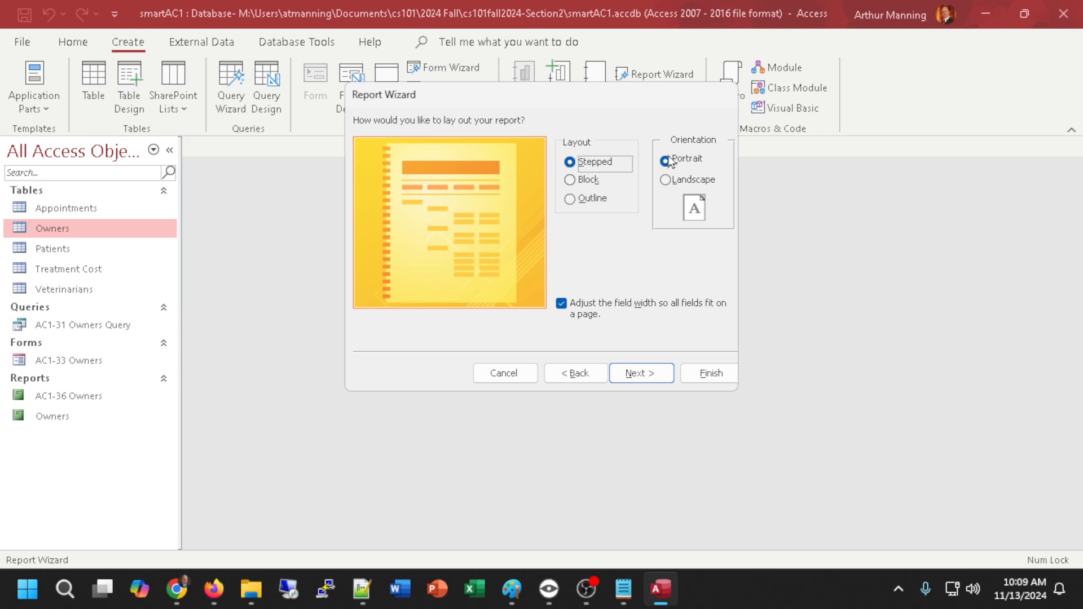
pyautogui.click(639, 376)
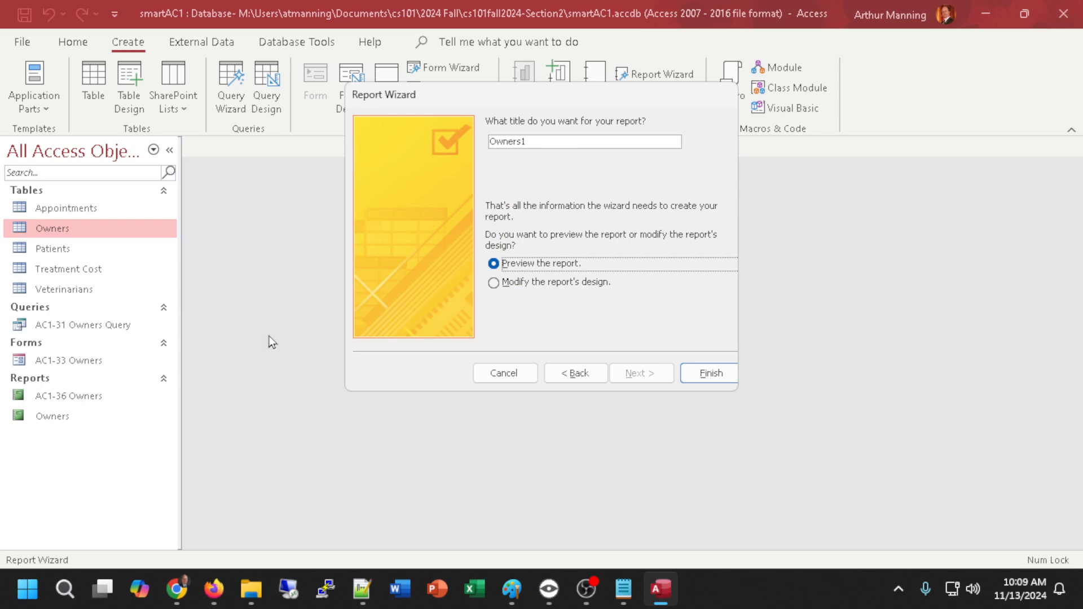
pyautogui.click(720, 378)
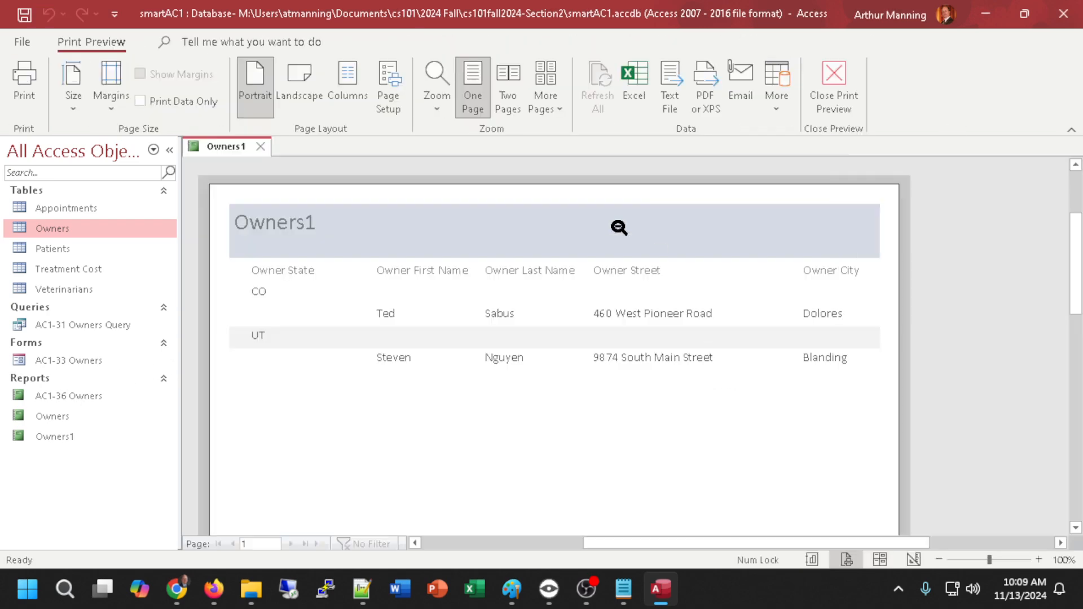
# Examine the owner records grouped by state in the Owners1 report preview and close it
pyautogui.scroll(-3, 563, 331)
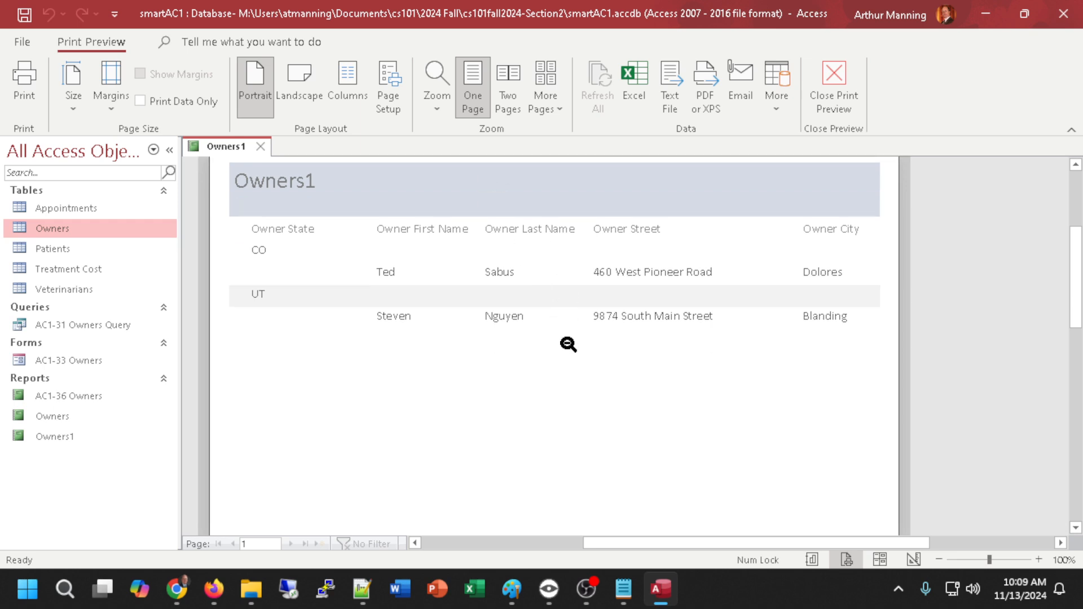
pyautogui.scroll(3, 568, 347)
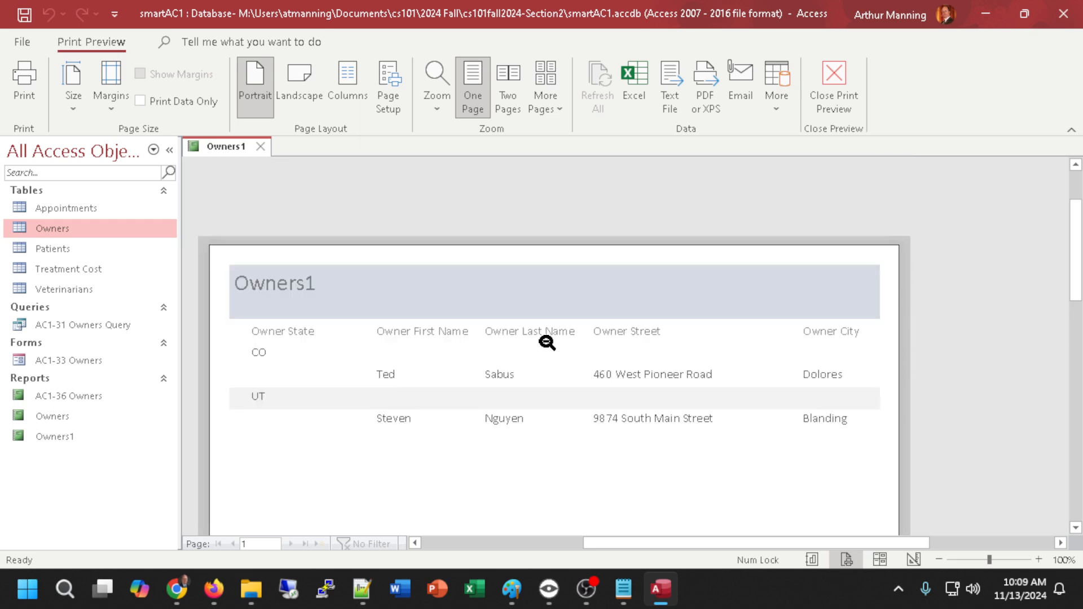
pyautogui.scroll(-4, 547, 342)
pyautogui.scroll(2, 546, 344)
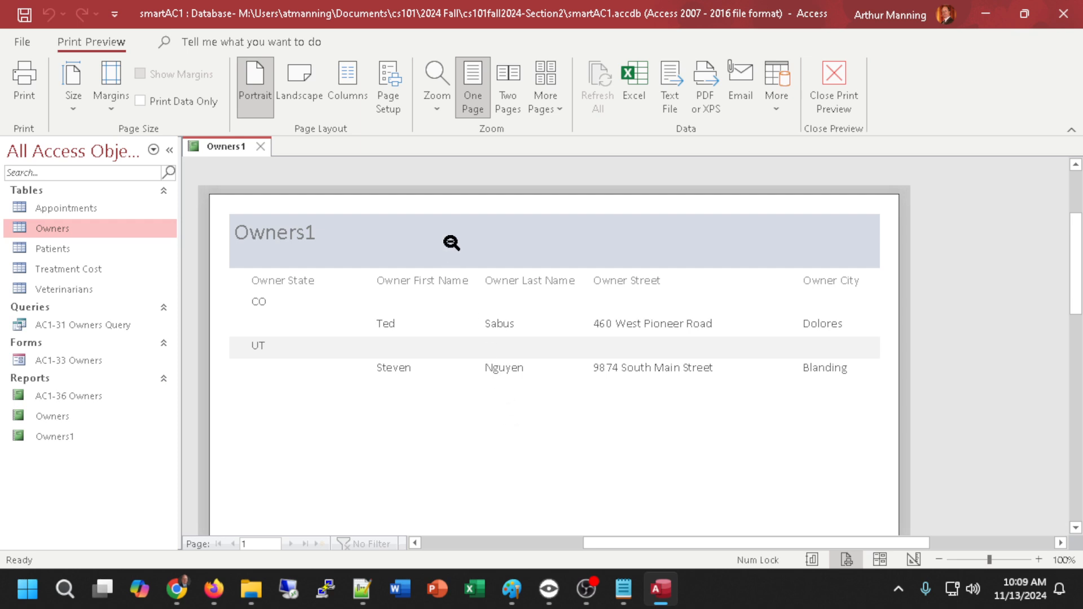
pyautogui.scroll(-3, 451, 249)
pyautogui.scroll(-1, 463, 288)
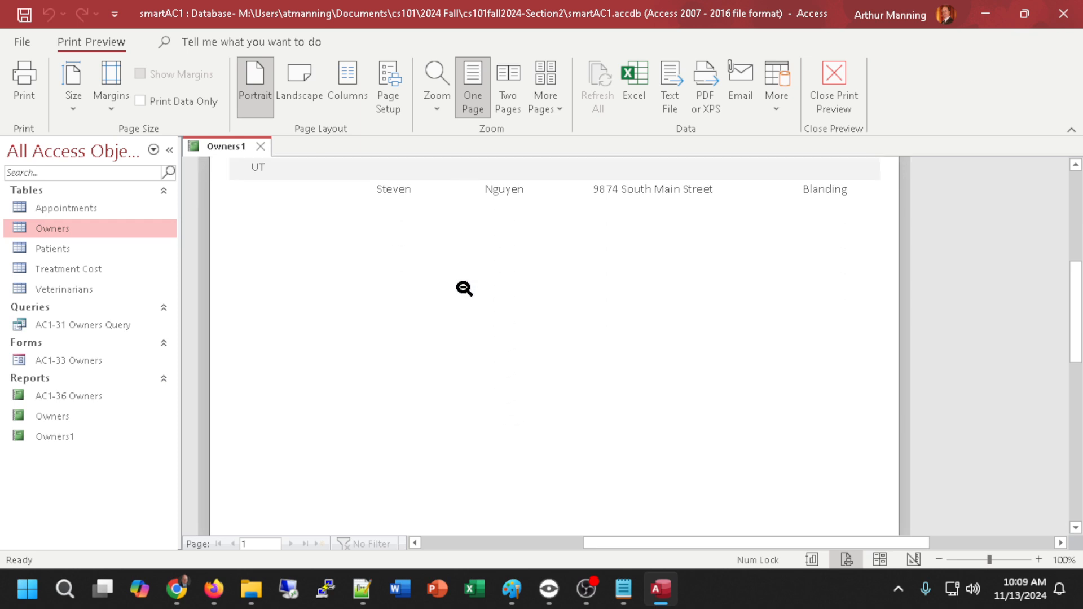
pyautogui.scroll(2, 451, 296)
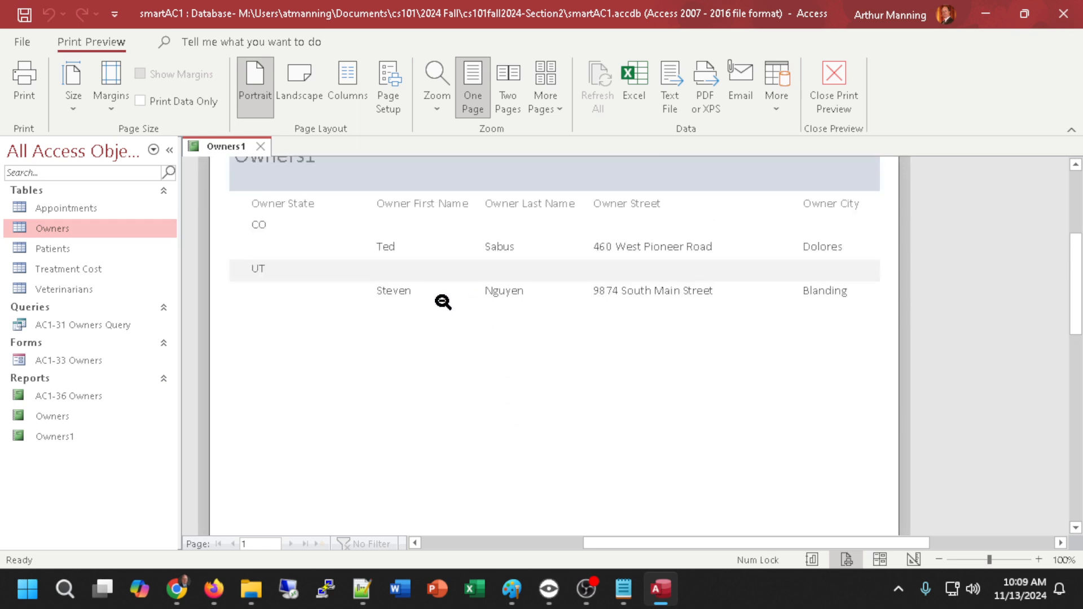
pyautogui.click(260, 146)
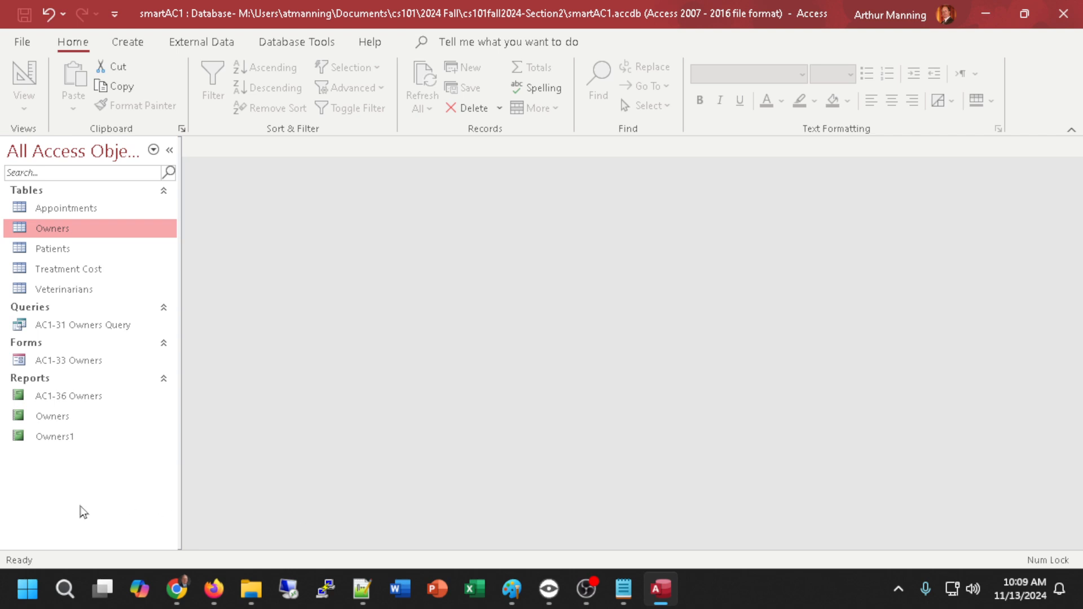
# Rename the Owners report as AC1-37 Owners
pyautogui.click(45, 418)
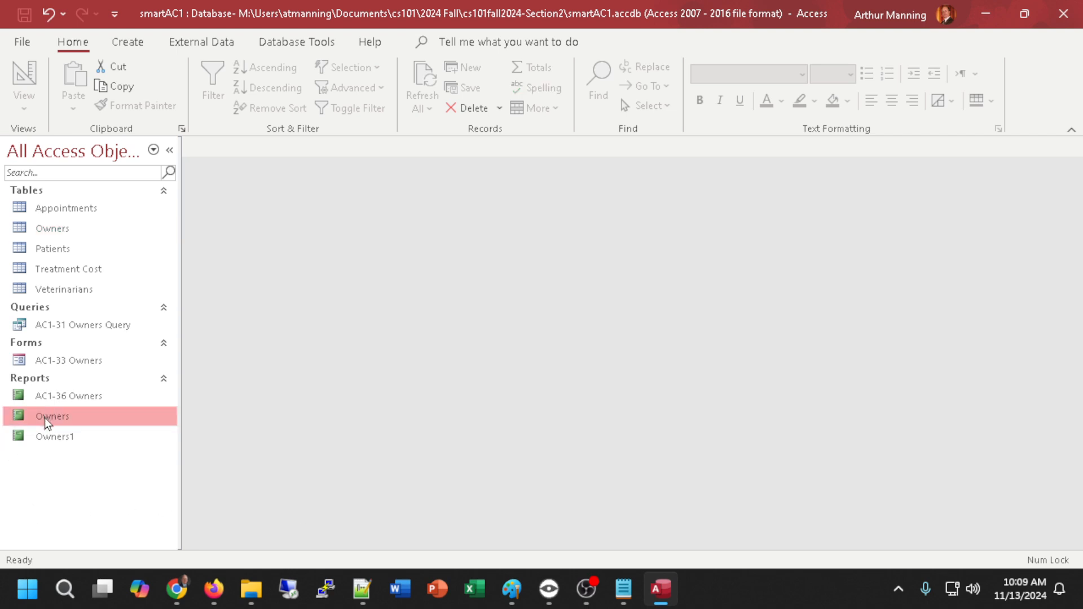
pyautogui.rightClick(45, 418)
pyautogui.click(101, 205)
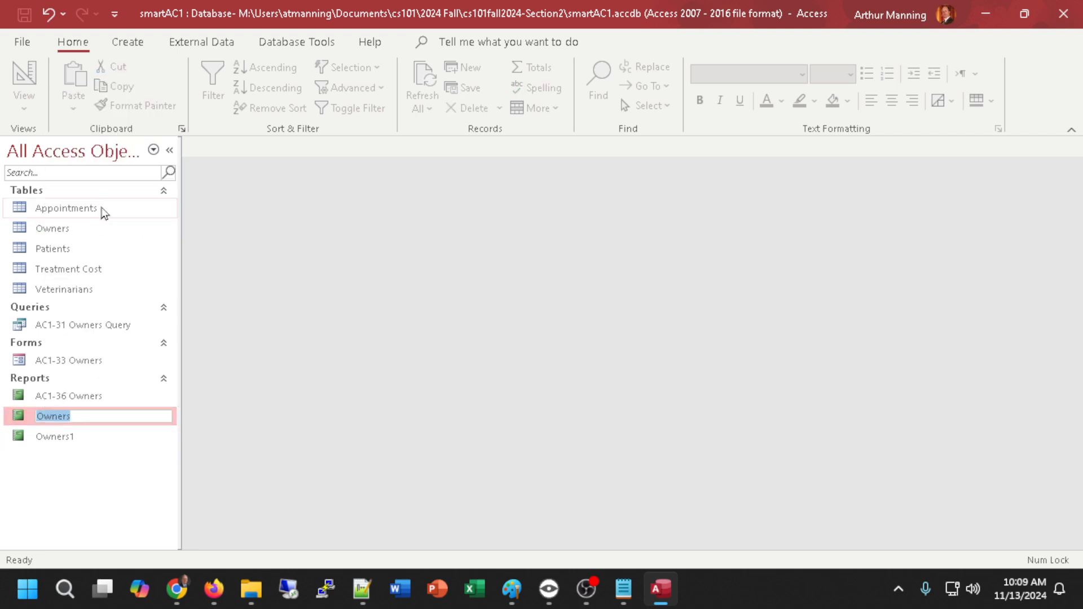
pyautogui.press('Home')
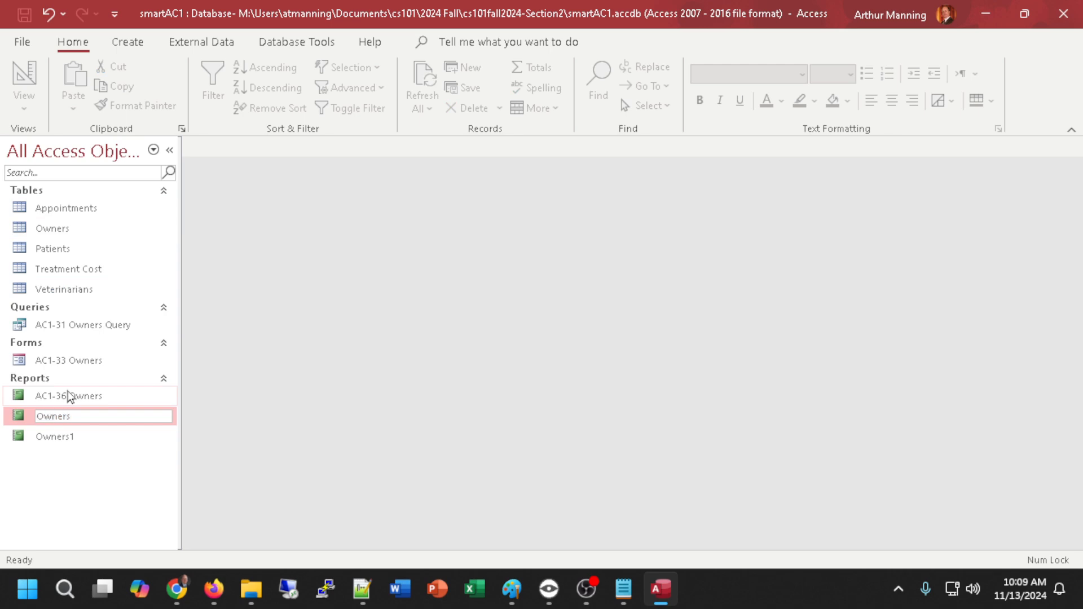
pyautogui.write('AC1-37')
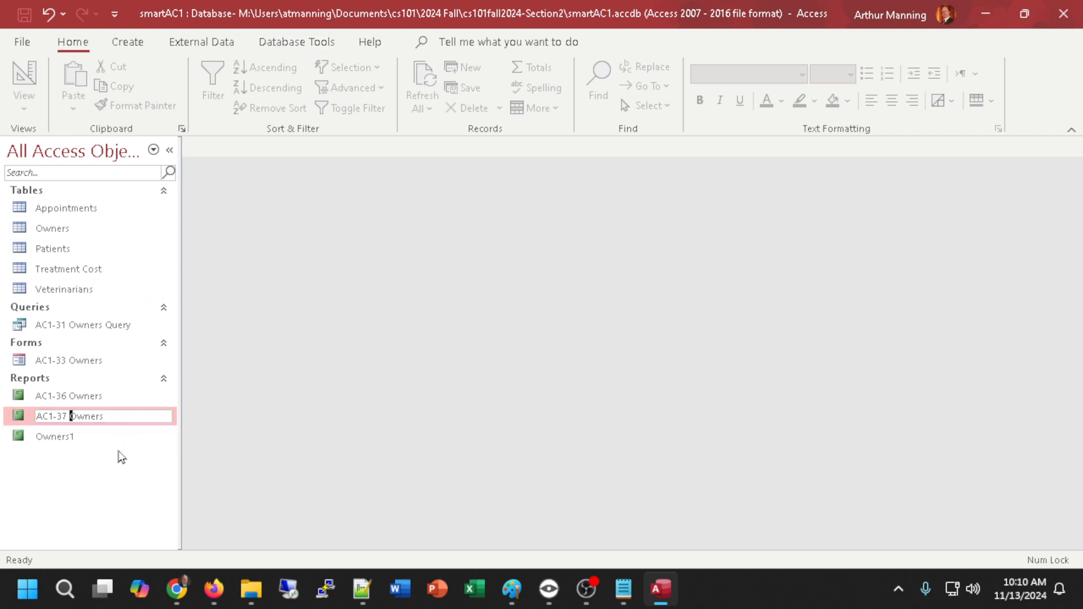
pyautogui.click(129, 44)
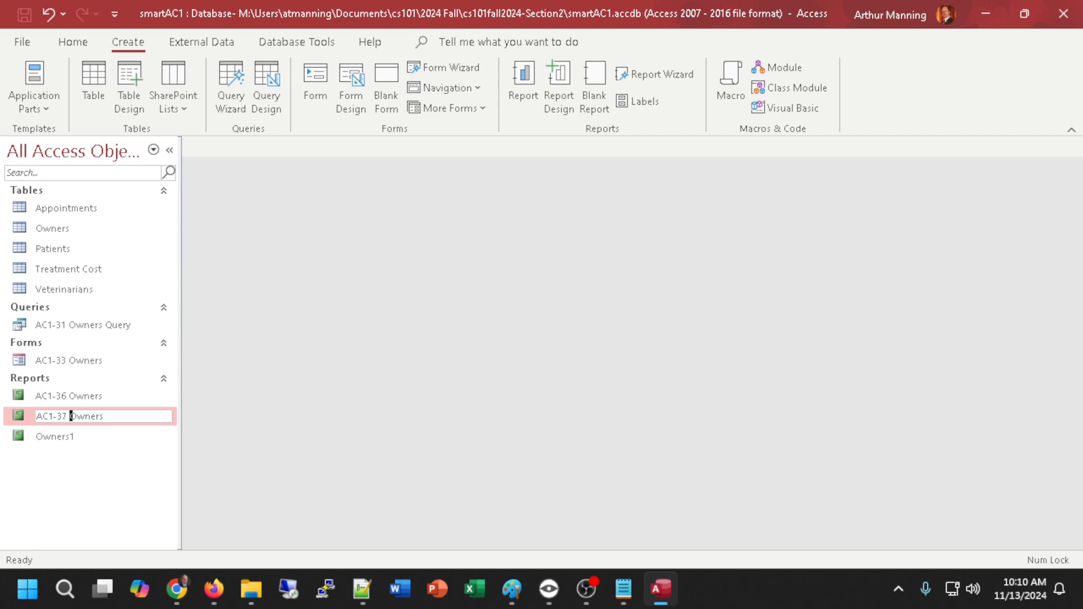
pyautogui.hotkey('alt', 'Tab')
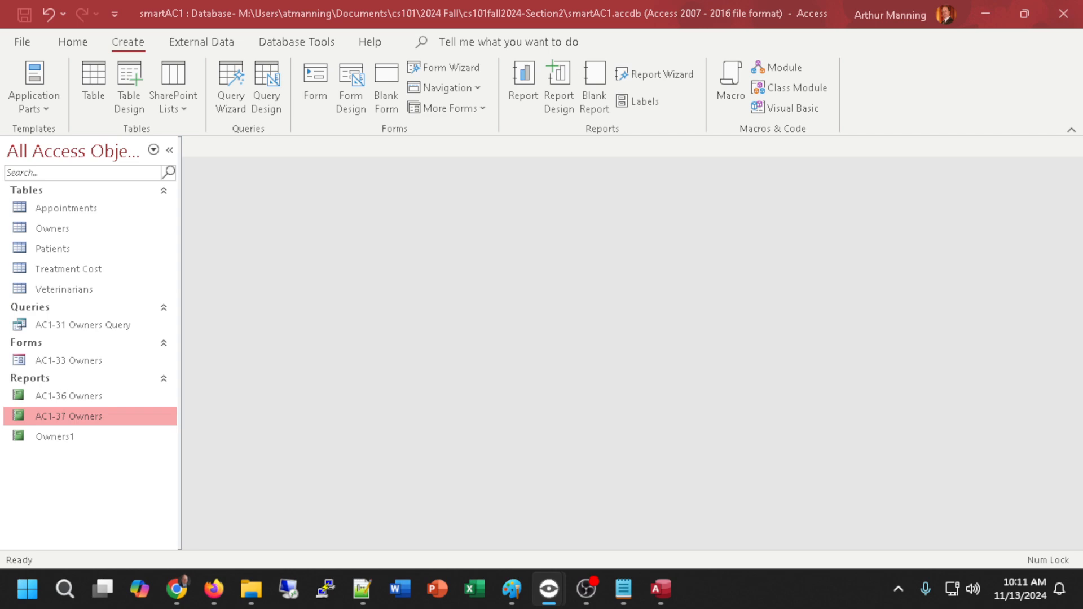
pyautogui.rightClick(73, 418)
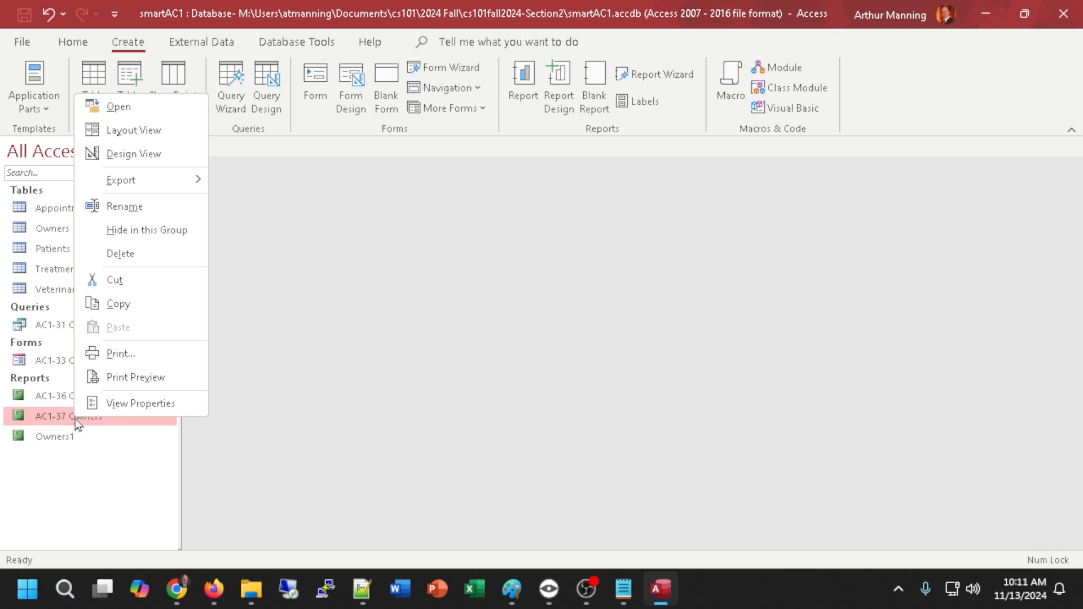
pyautogui.click(134, 207)
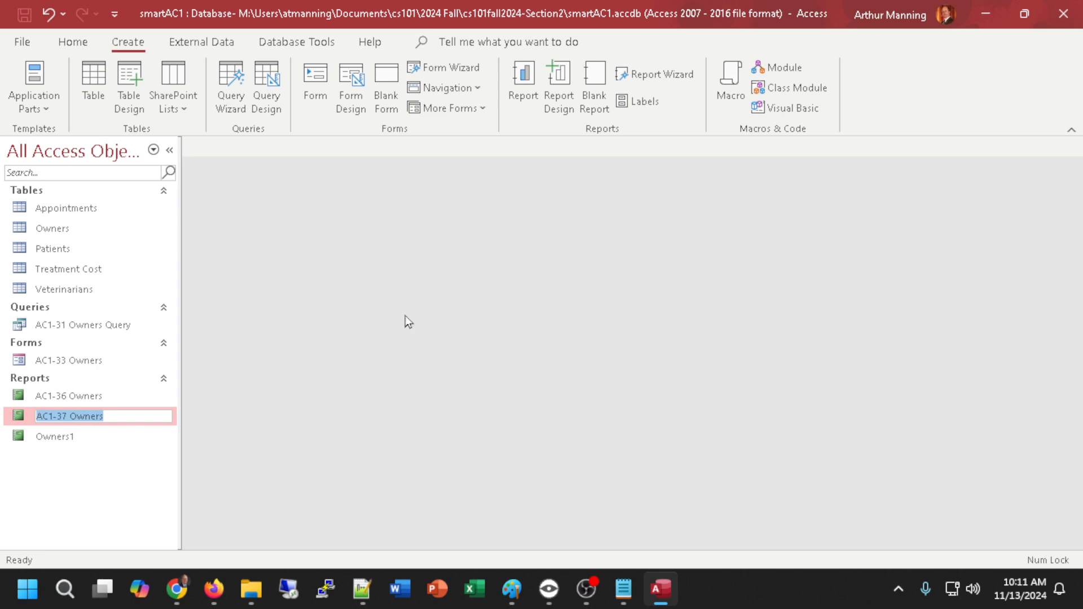
pyautogui.click(101, 472)
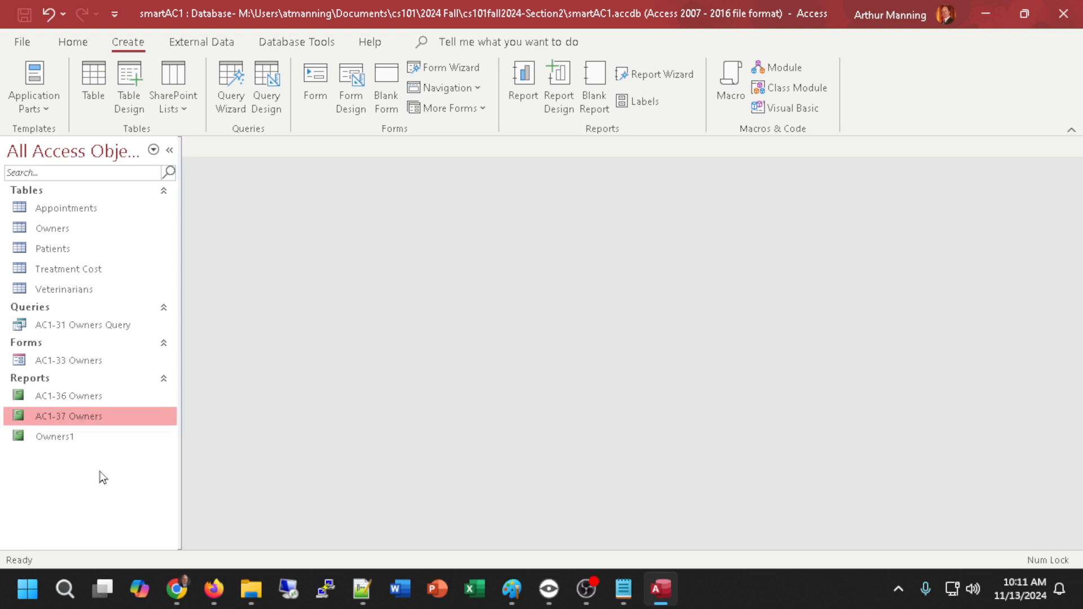
# View the AC1-36 Owners and AC1-37 Owners reports one after the other to compare their layouts, closing each
pyautogui.doubleClick(87, 396)
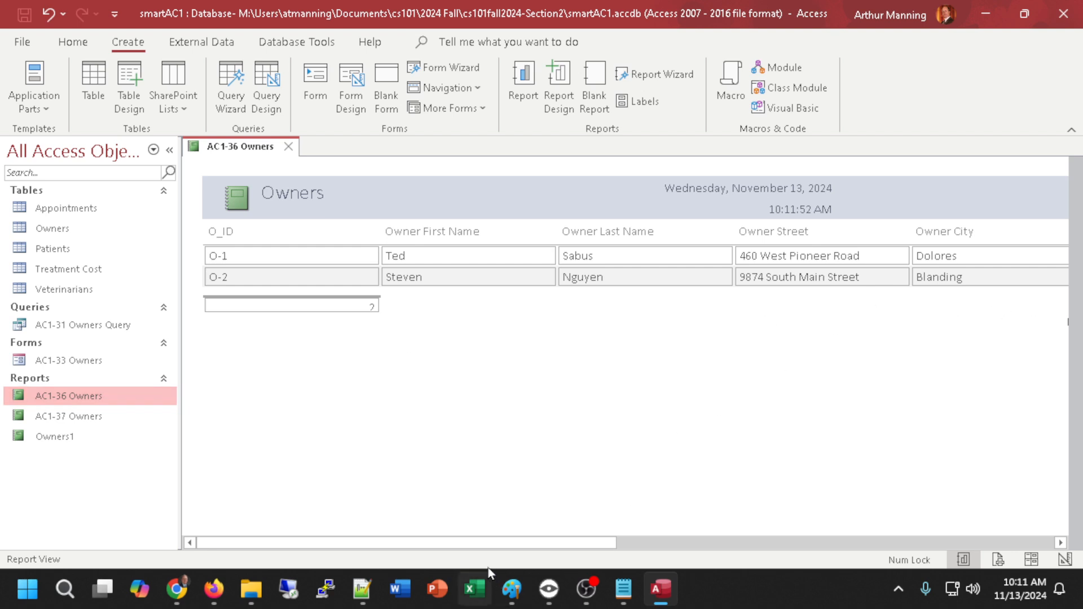
pyautogui.moveTo(613, 543); pyautogui.dragTo(371, 592)
pyautogui.click(289, 146)
pyautogui.click(87, 415)
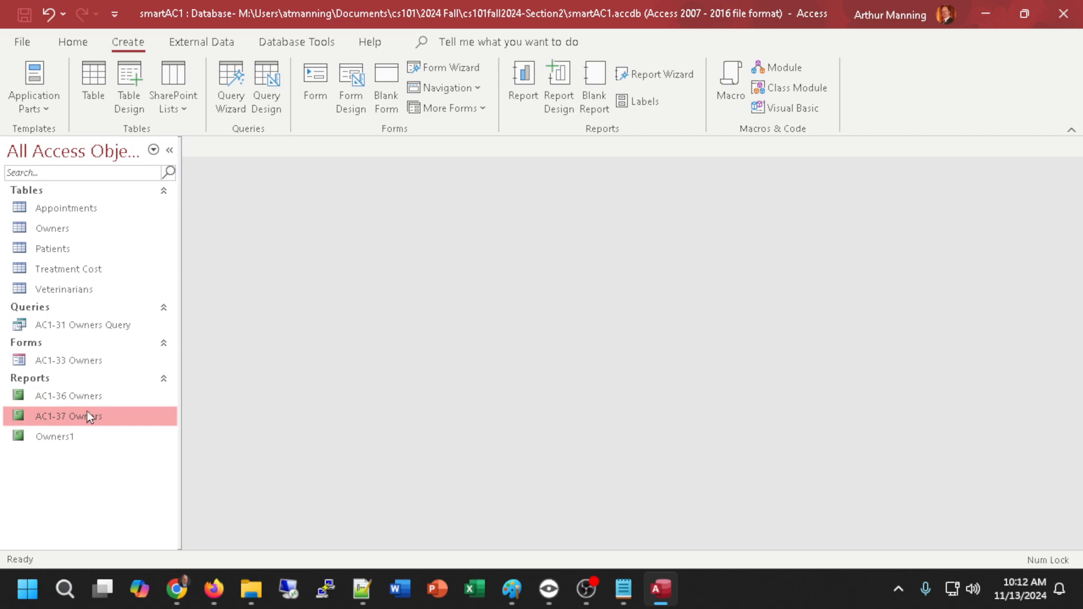
pyautogui.doubleClick(86, 416)
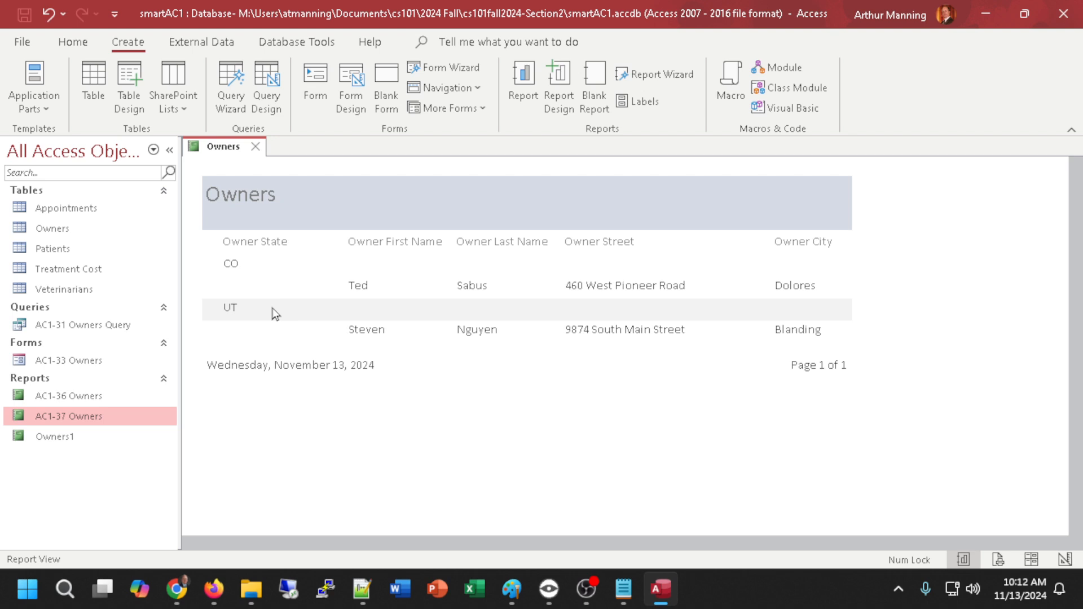
pyautogui.click(256, 147)
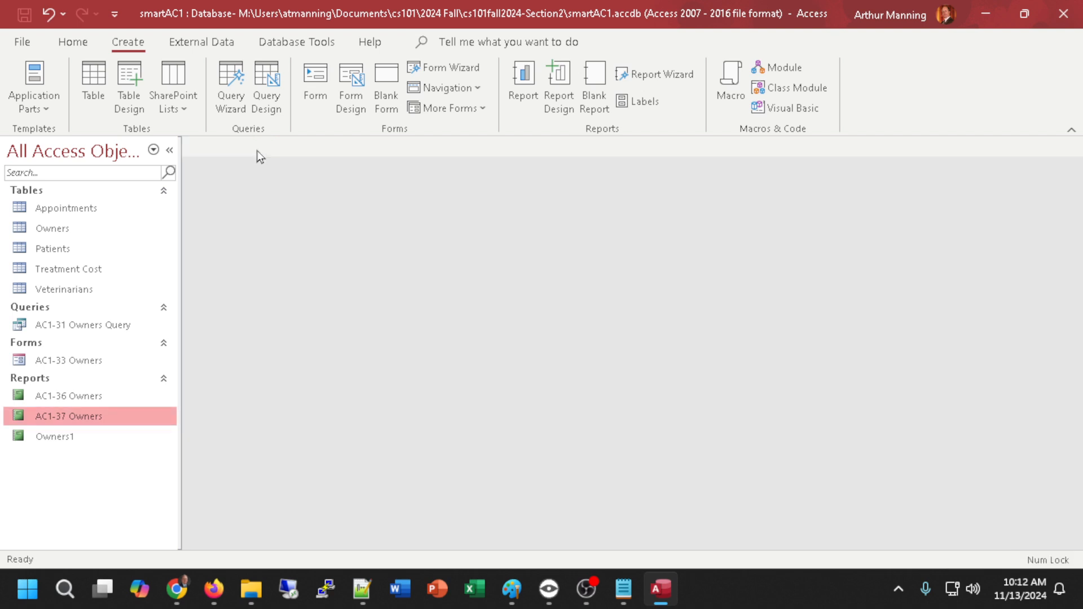
# Reopen the AC1-36 and AC1-37 Owners reports to compare the plain list with the grouping by state, close them and switch to Chrome
pyautogui.doubleClick(76, 396)
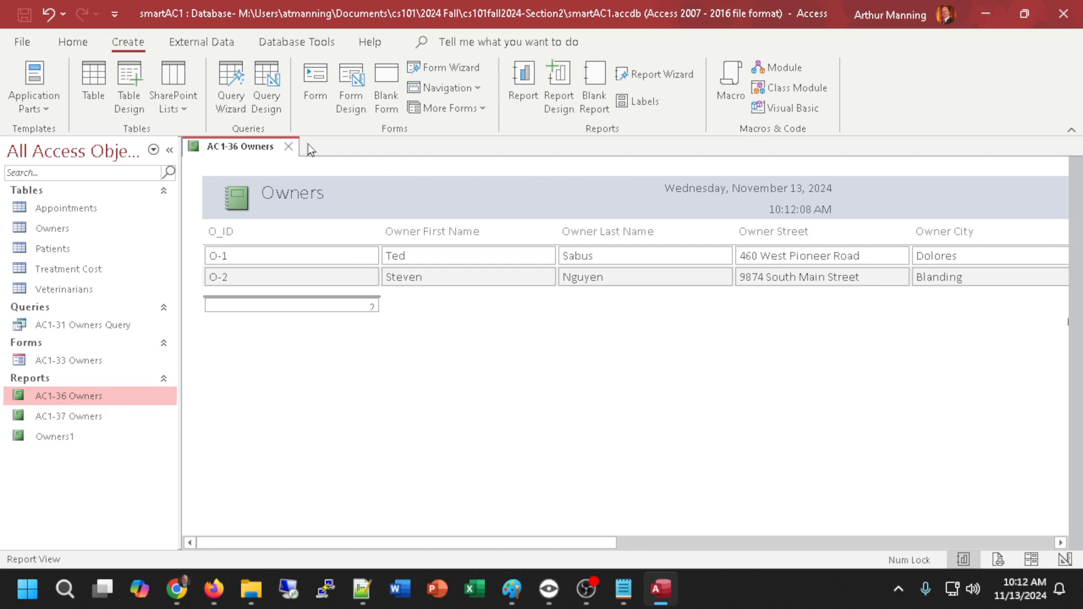
pyautogui.click(289, 146)
pyautogui.doubleClick(43, 415)
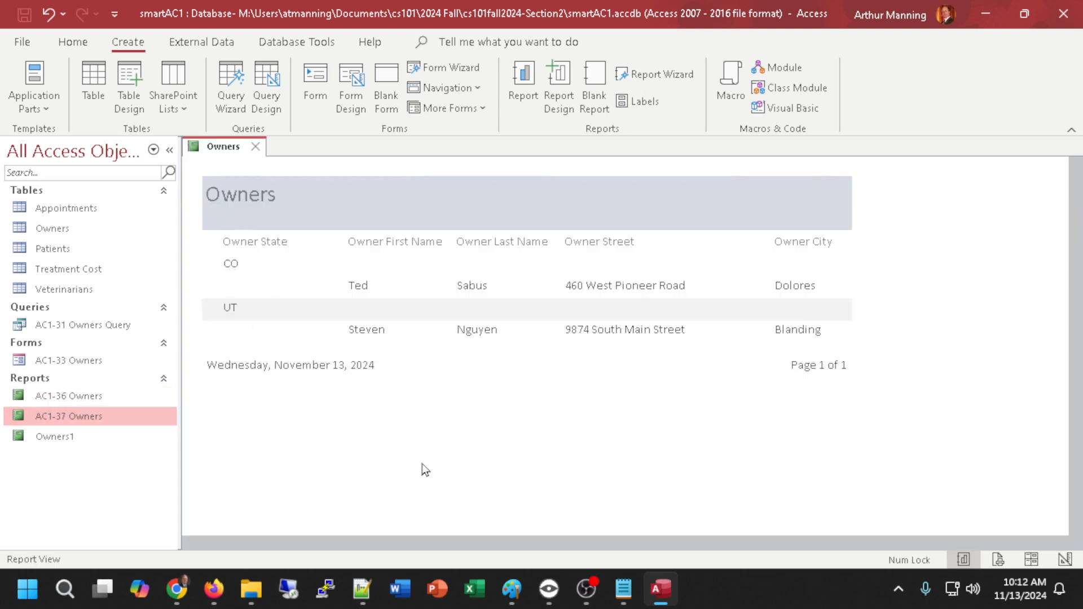
pyautogui.click(256, 147)
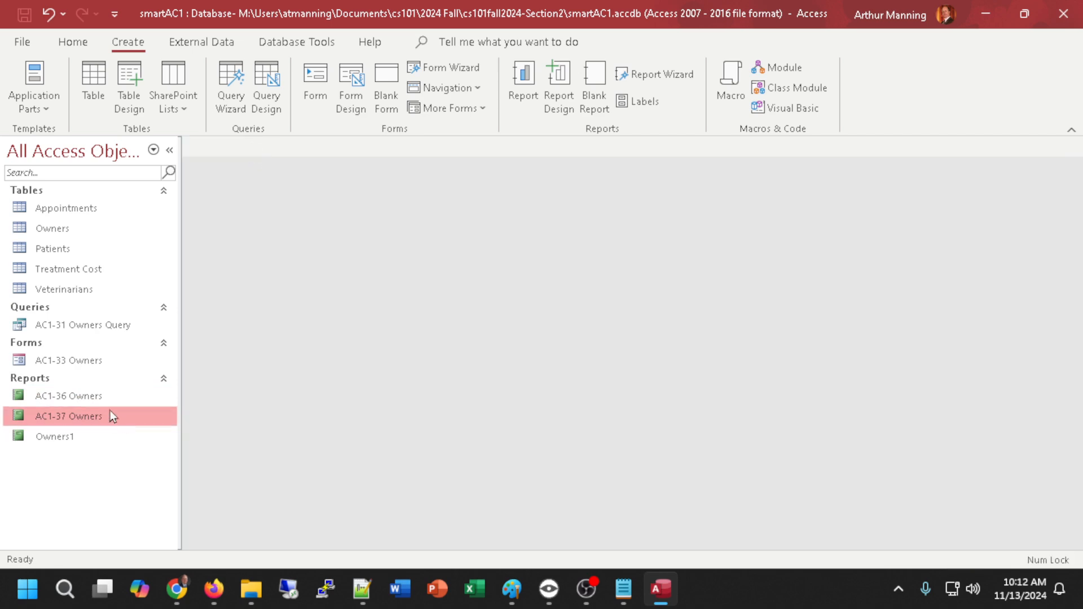
pyautogui.doubleClick(93, 398)
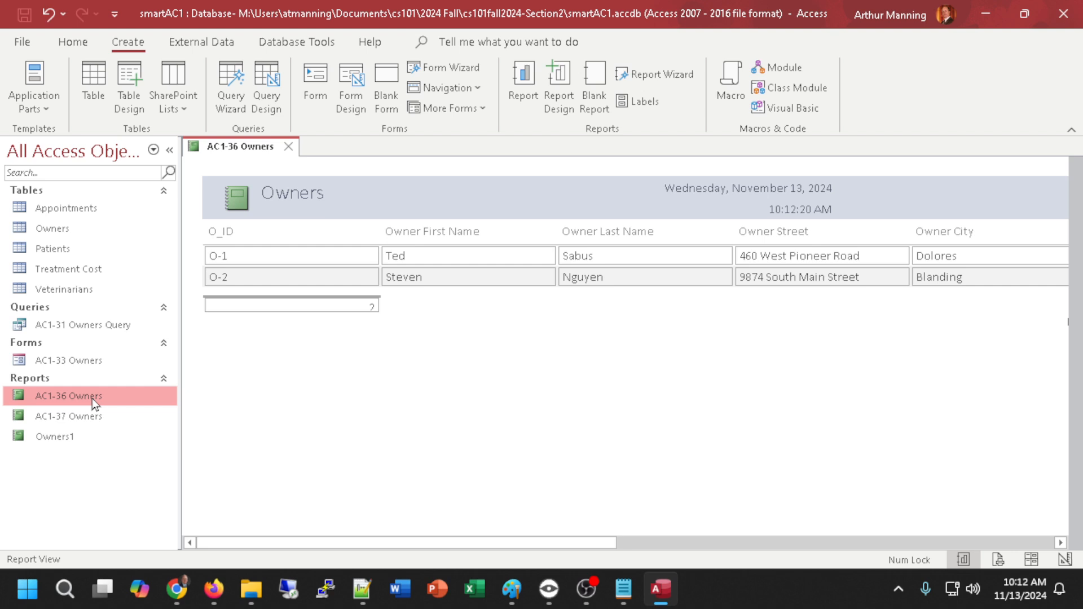
pyautogui.moveTo(377, 542); pyautogui.dragTo(272, 536)
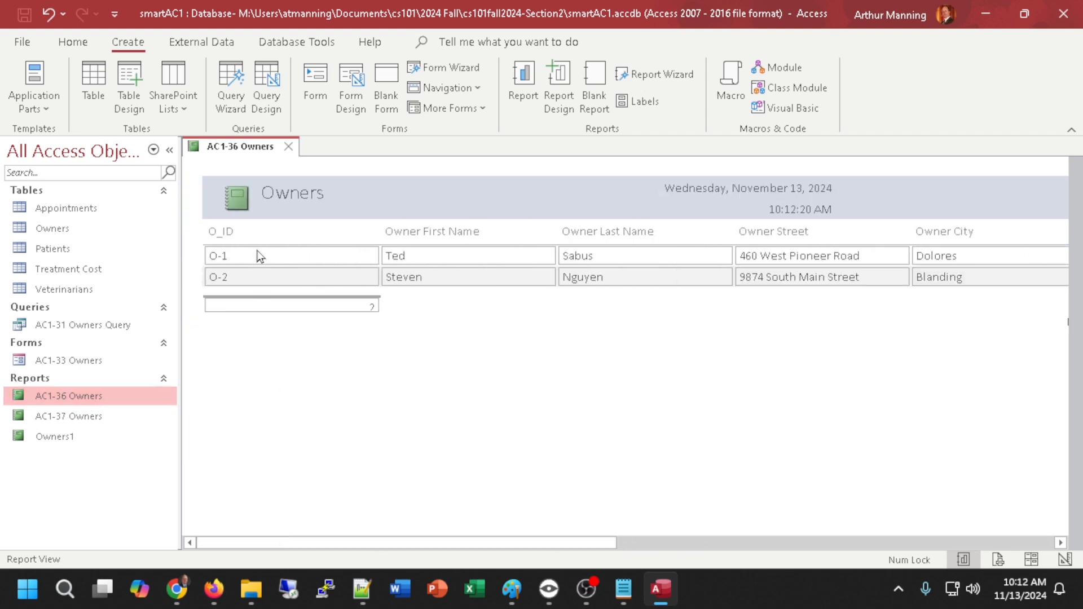
pyautogui.click(287, 146)
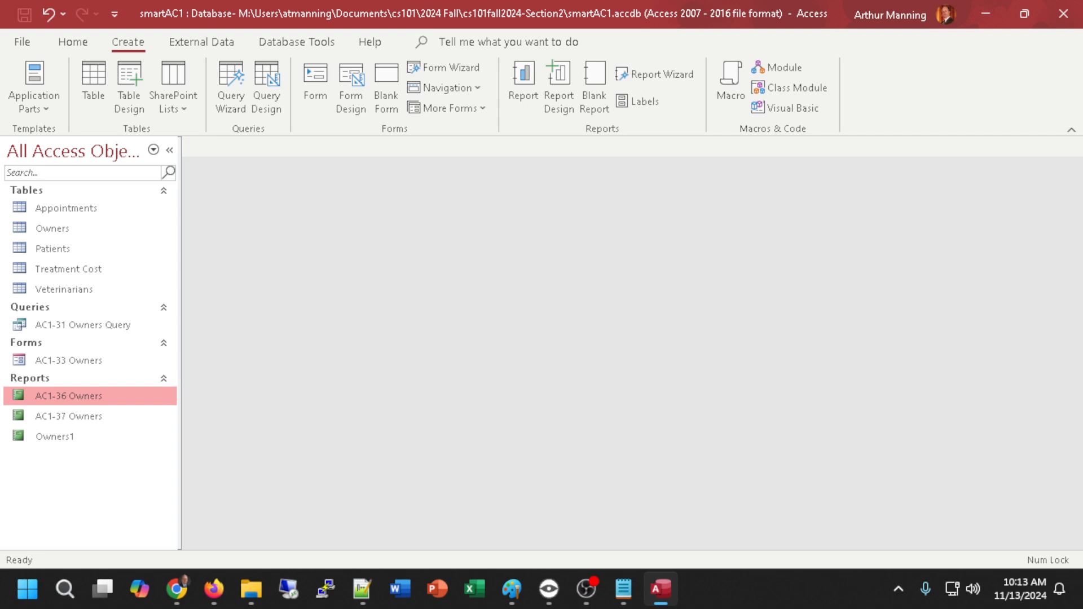
pyautogui.hotkey('alt', 'Tab')
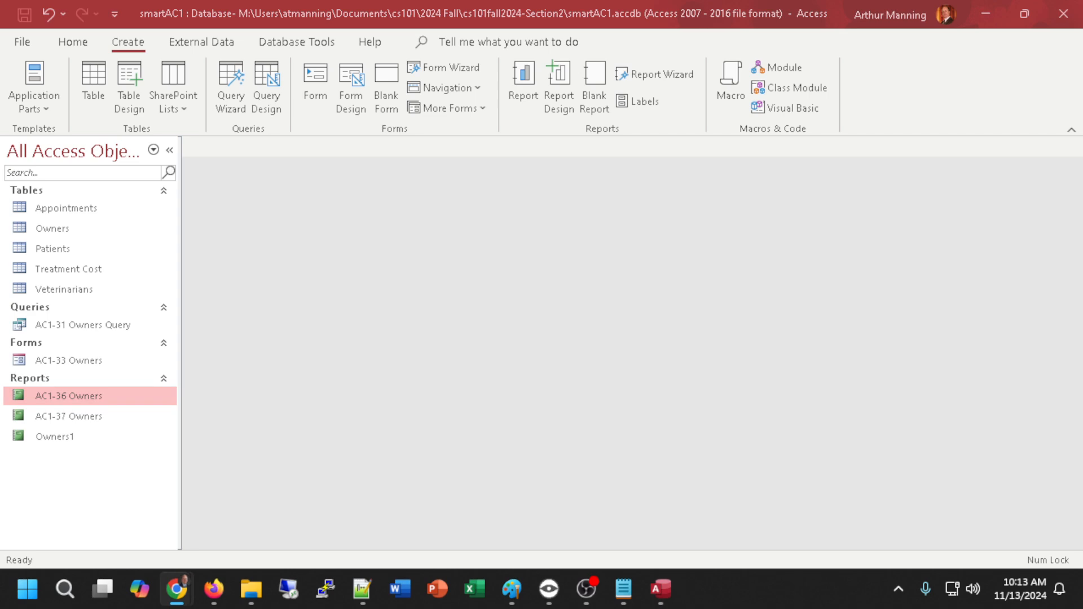